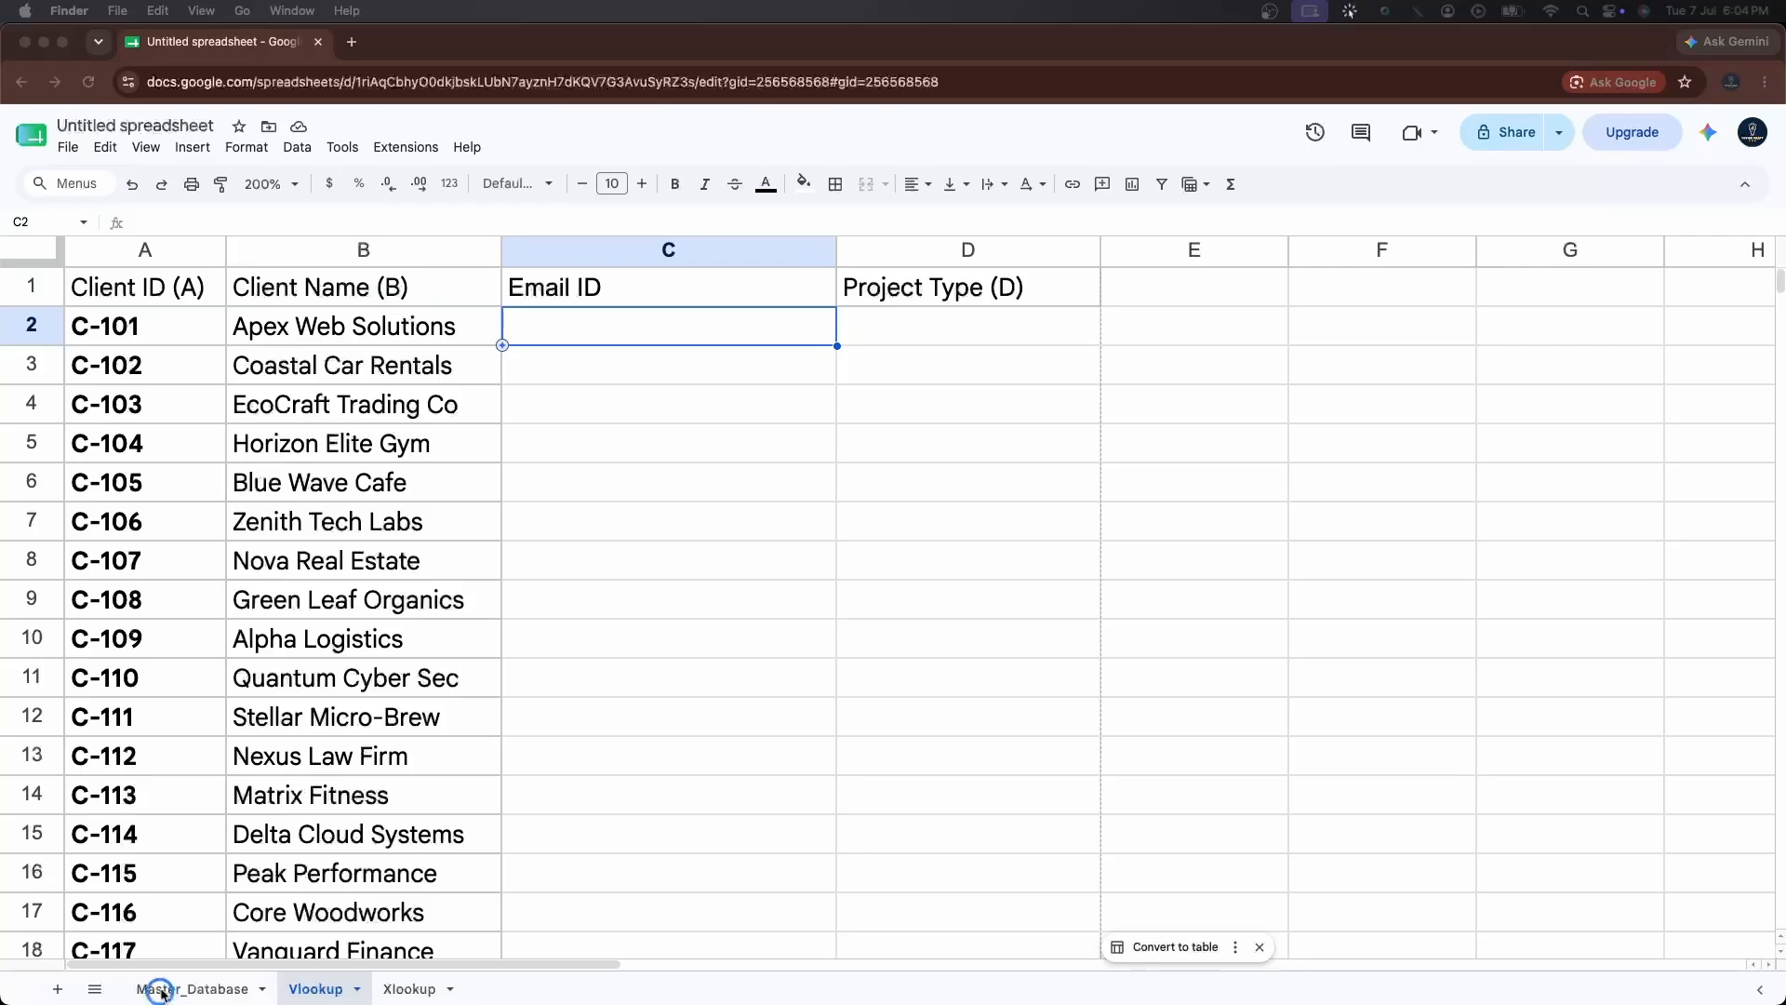
# In the Vlookup sheet, enter =VLOOKUP(A2, Master_Database!A1:E51, 3, 0) in C2 to retrieve the first client's email.
pyautogui.click(173, 992)
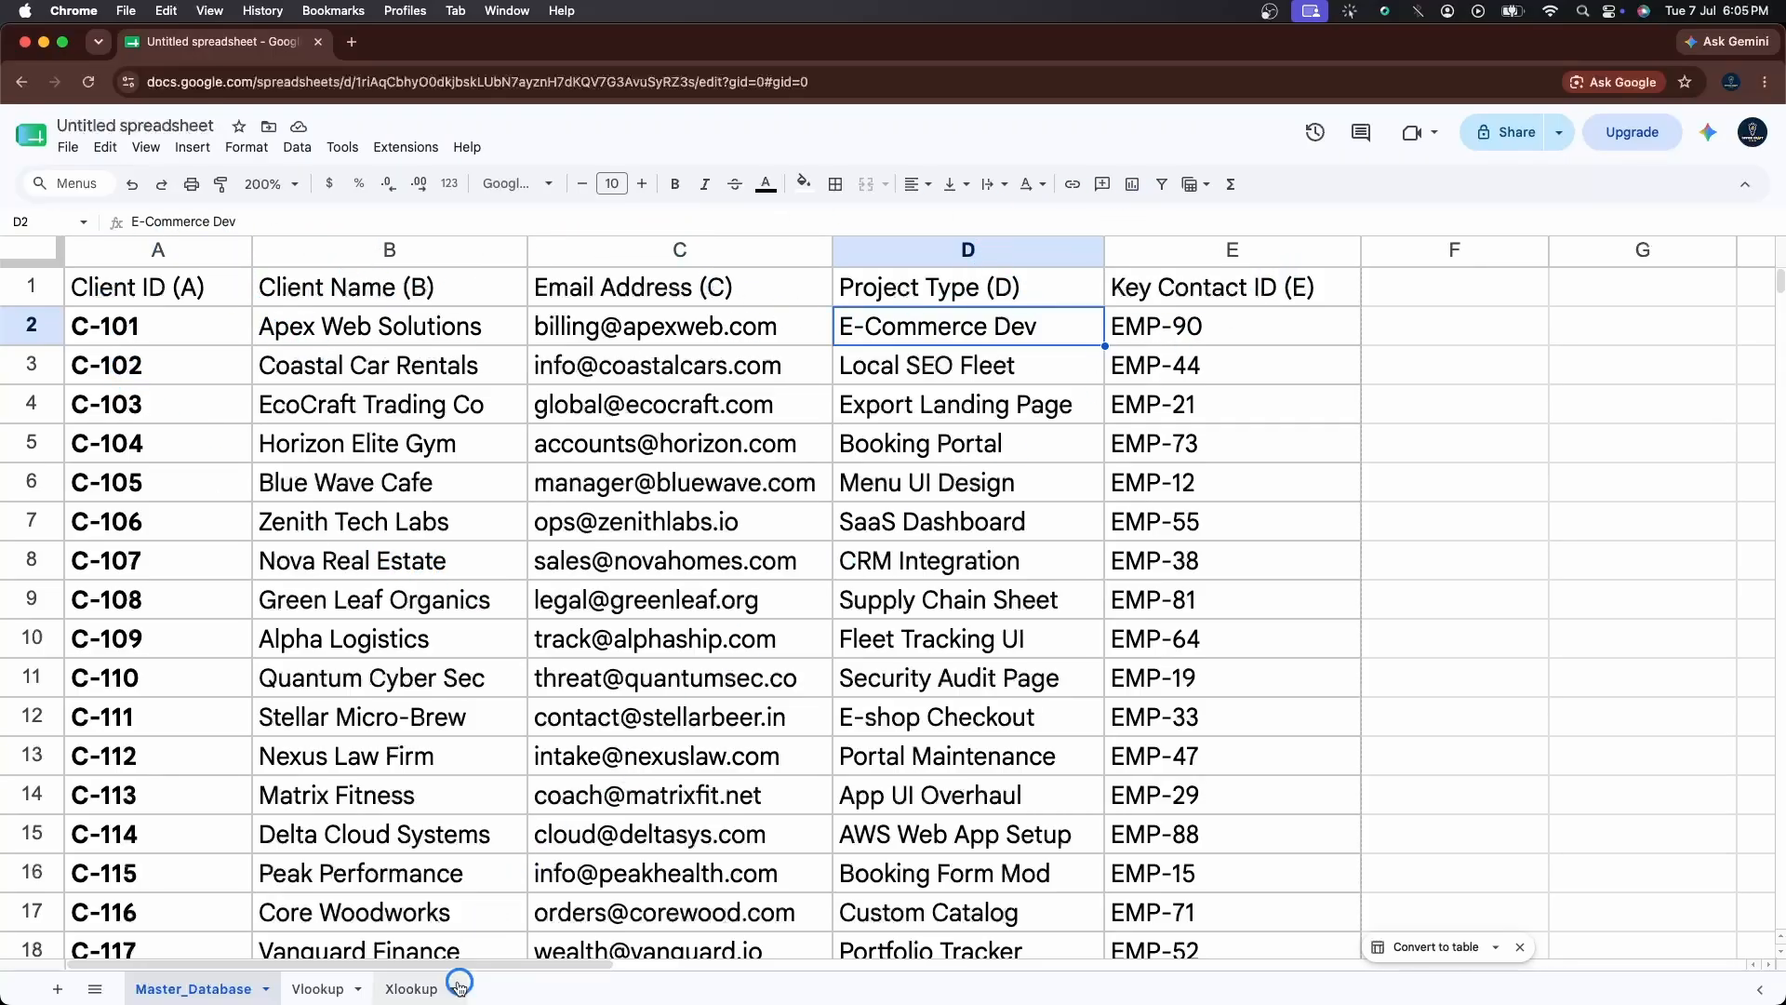
pyautogui.click(317, 990)
pyautogui.click(552, 336)
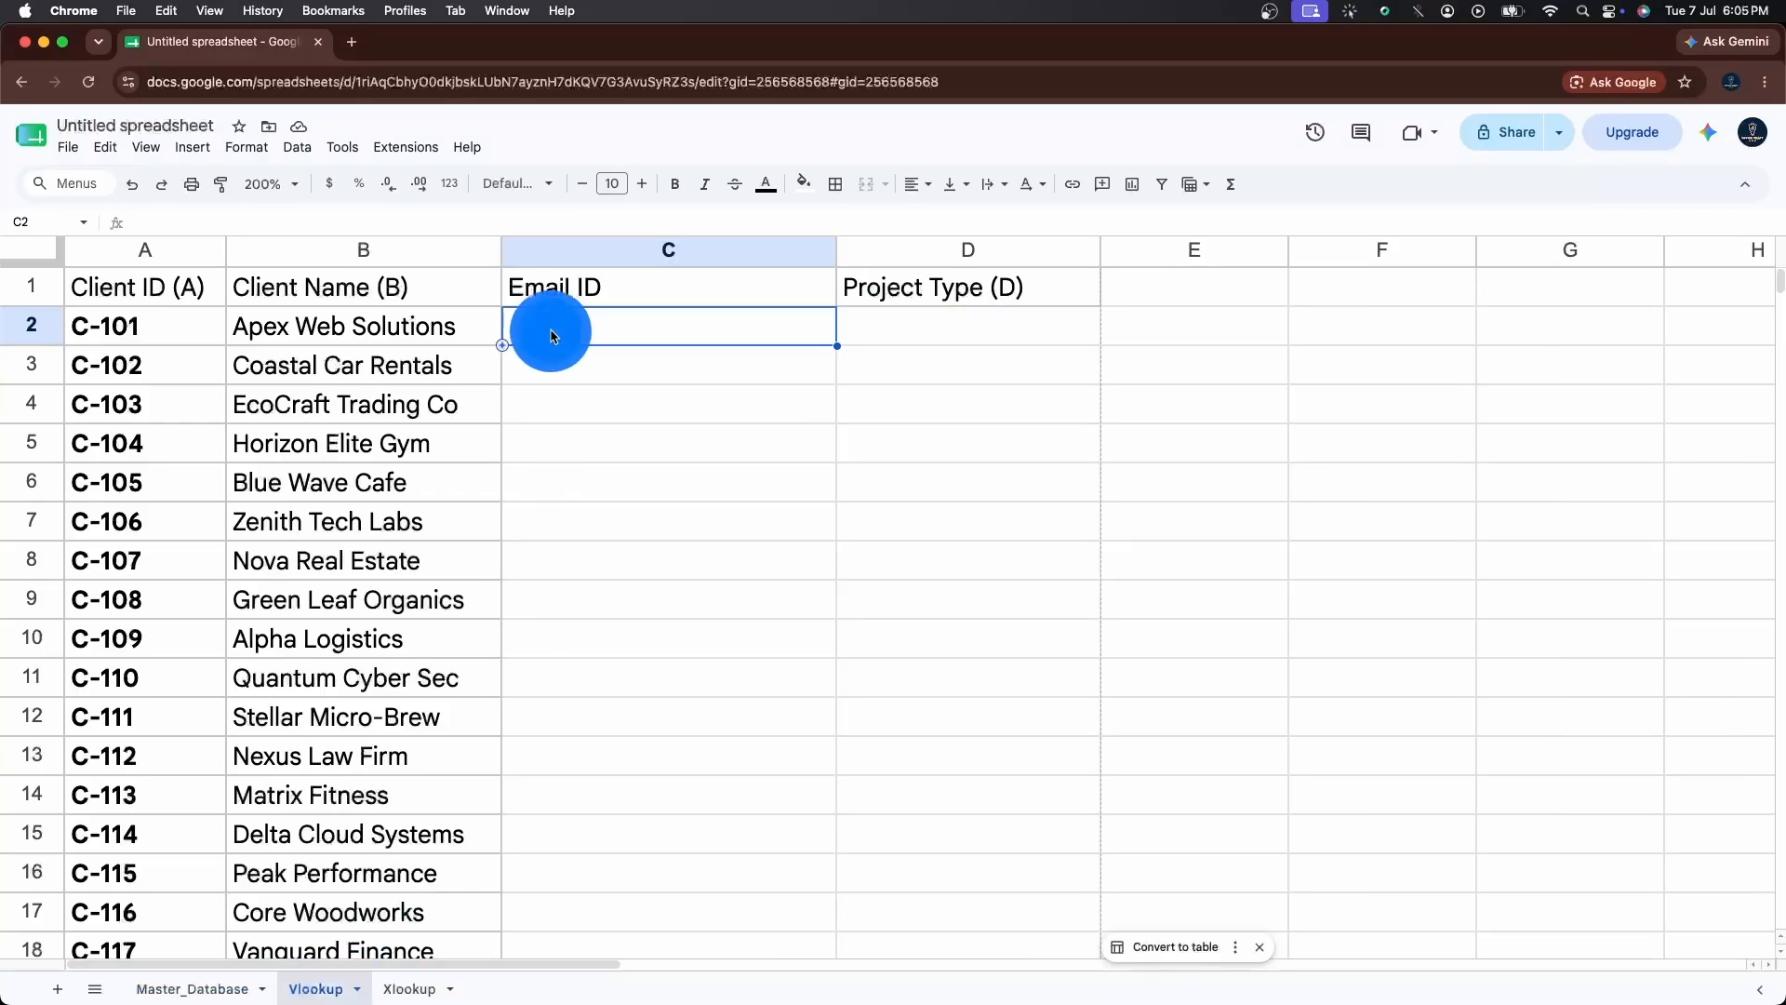
pyautogui.write('=VLOOKUP(A2, Master_Database!A1:E51, 3, 0)')
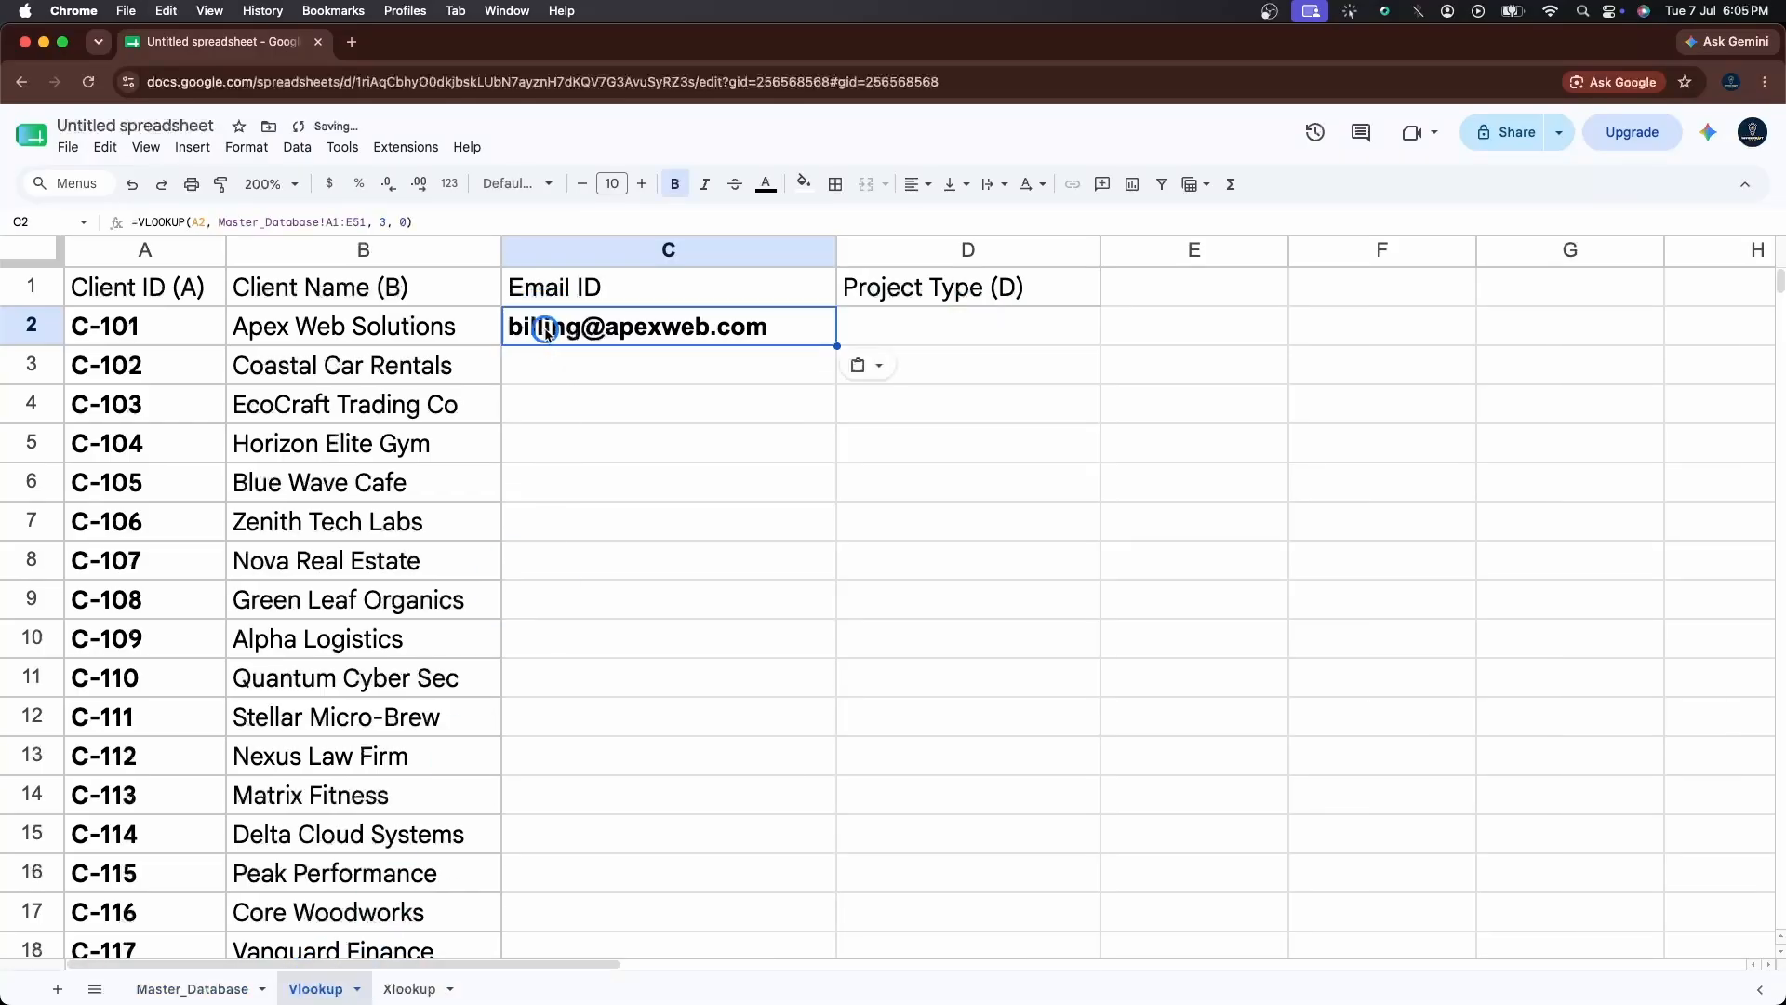
pyautogui.doubleClick(600, 327)
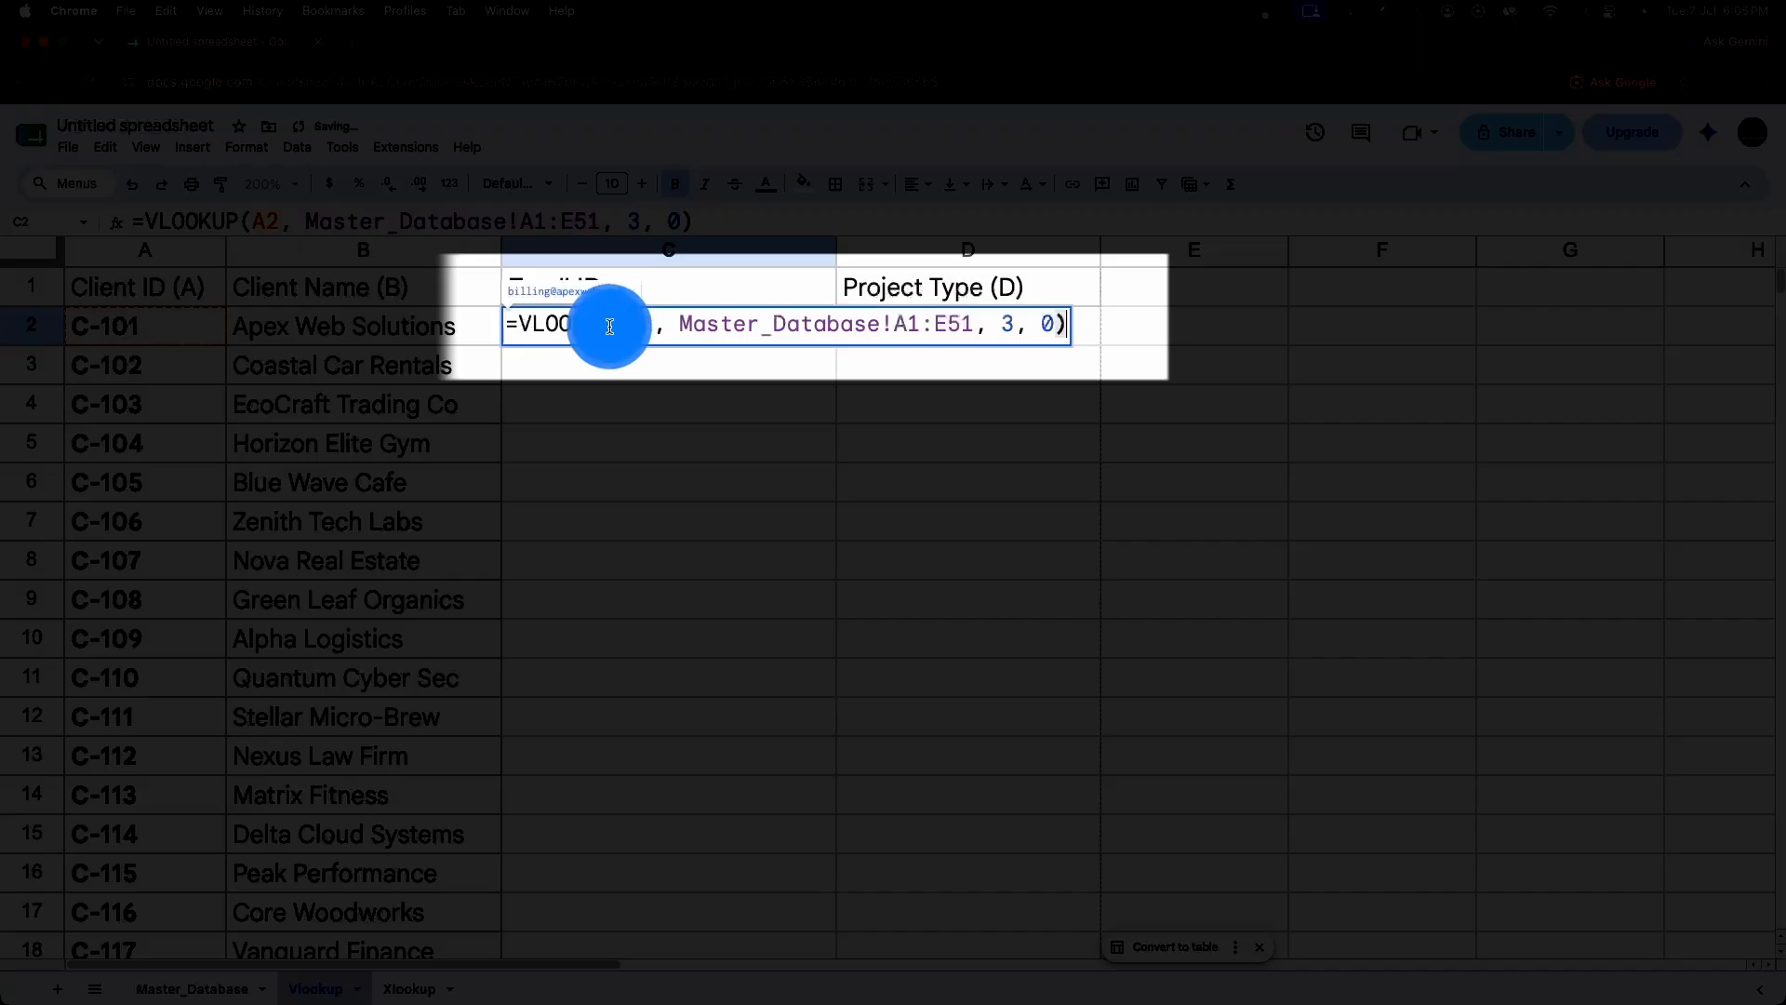
pyautogui.click(1065, 328)
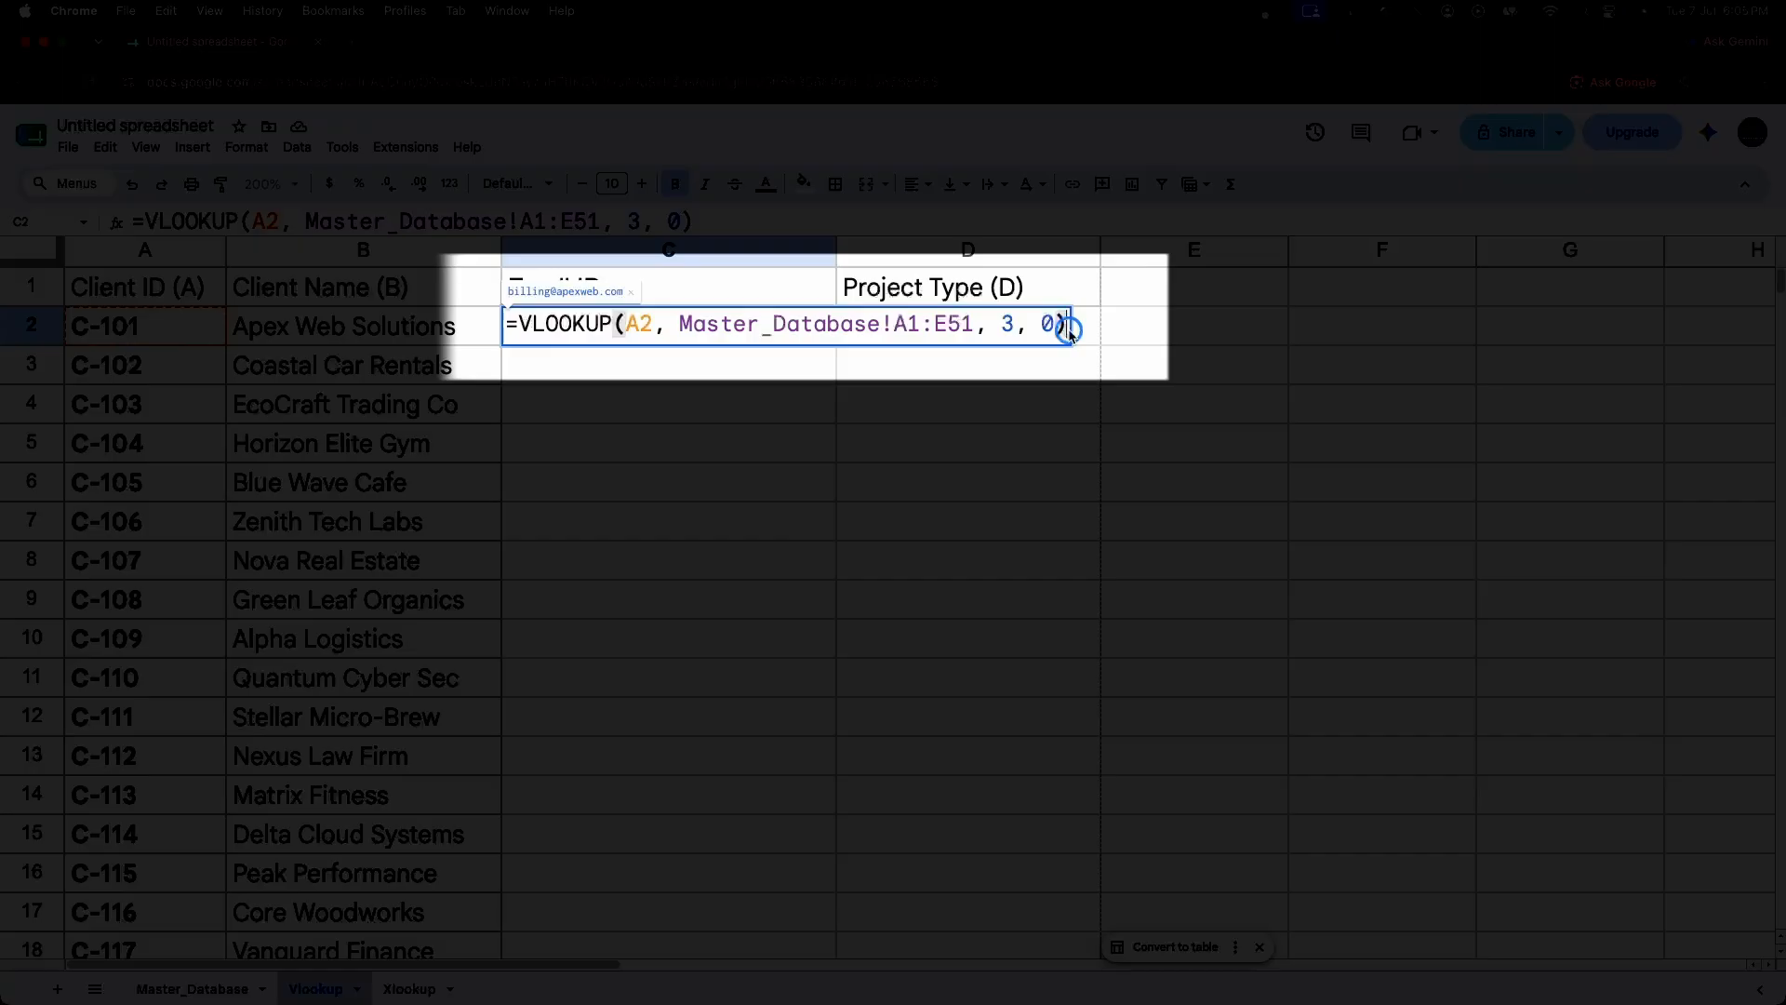
pyautogui.press('Return')
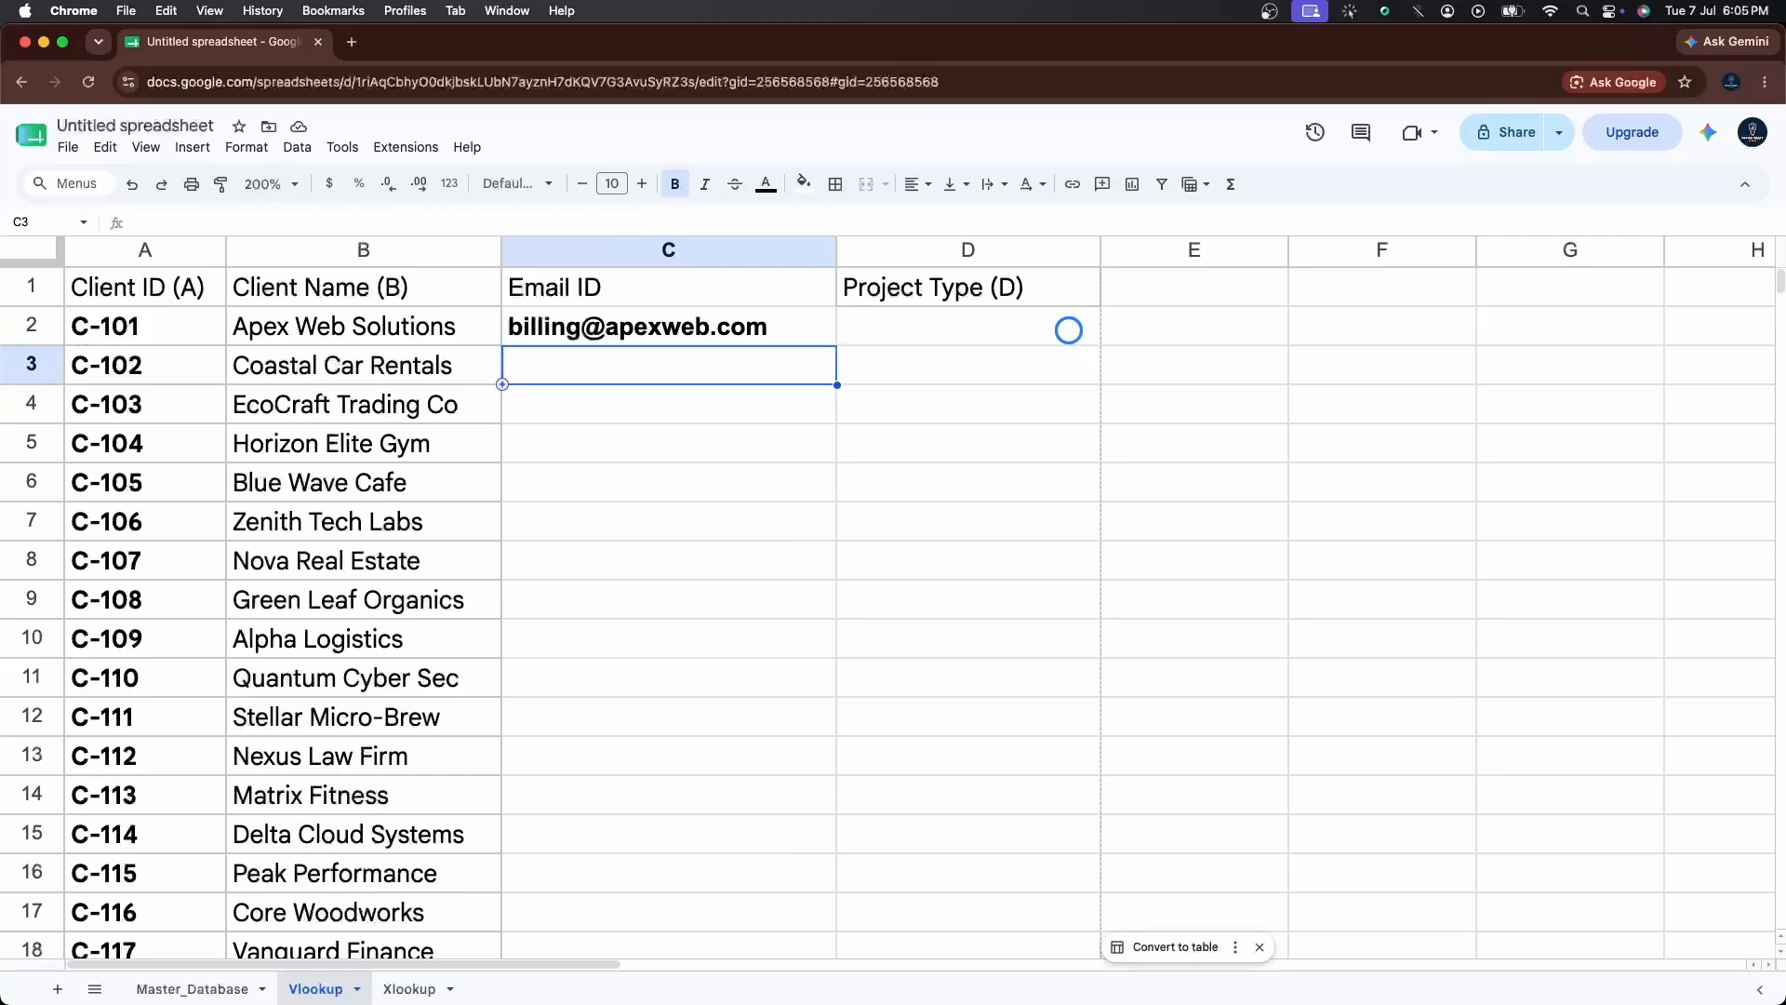
# Fill the VLOOKUP formula from C2 down the Email ID column through C51.
pyautogui.click(809, 340)
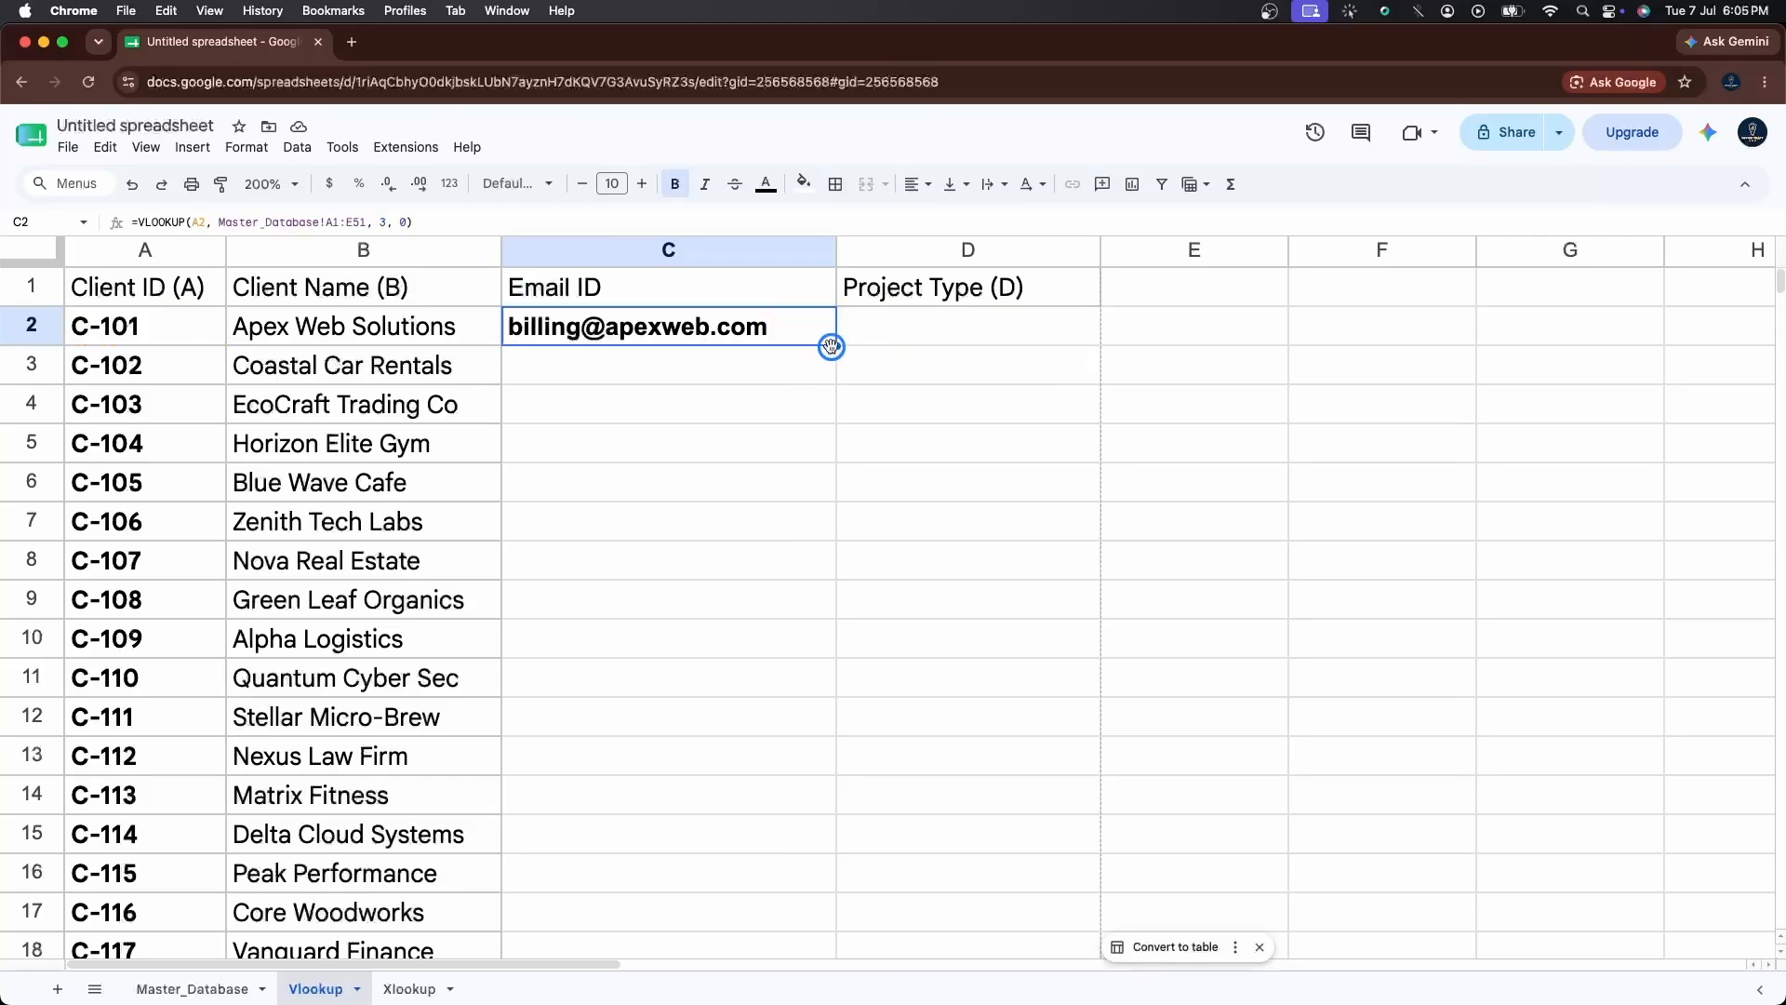
pyautogui.moveTo(836, 346); pyautogui.dragTo(818, 474)
pyautogui.scroll(20, 787, 564)
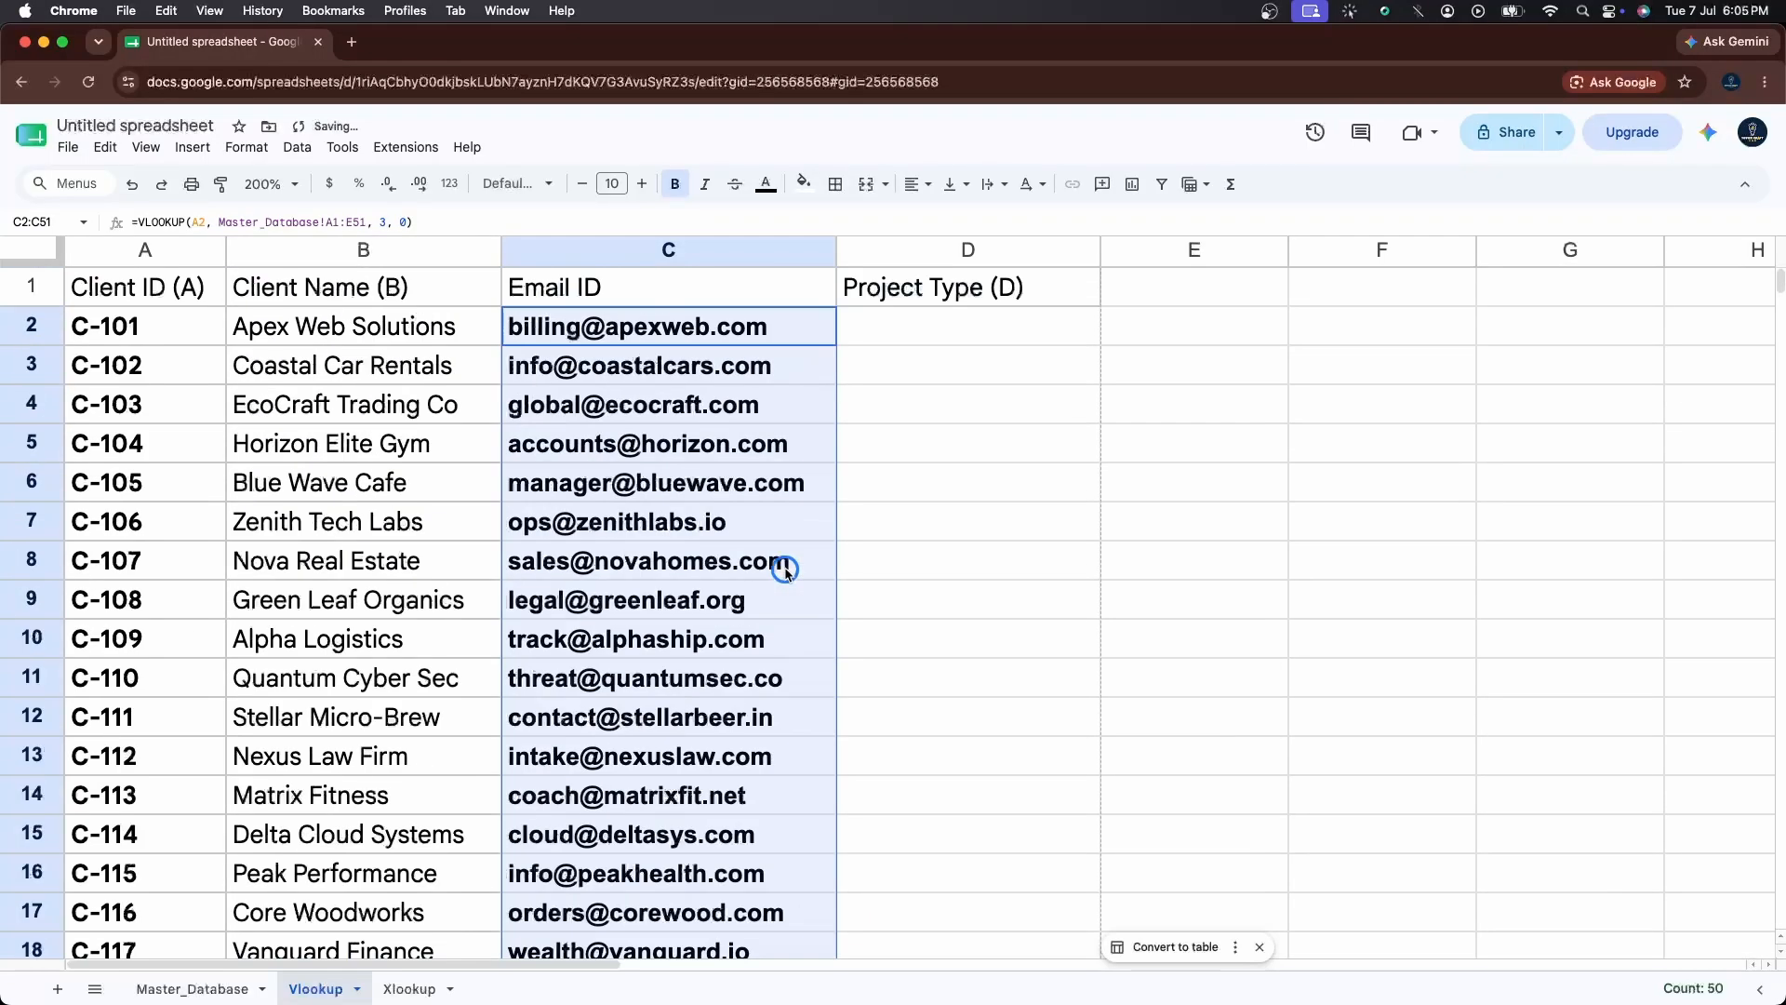
pyautogui.click(747, 372)
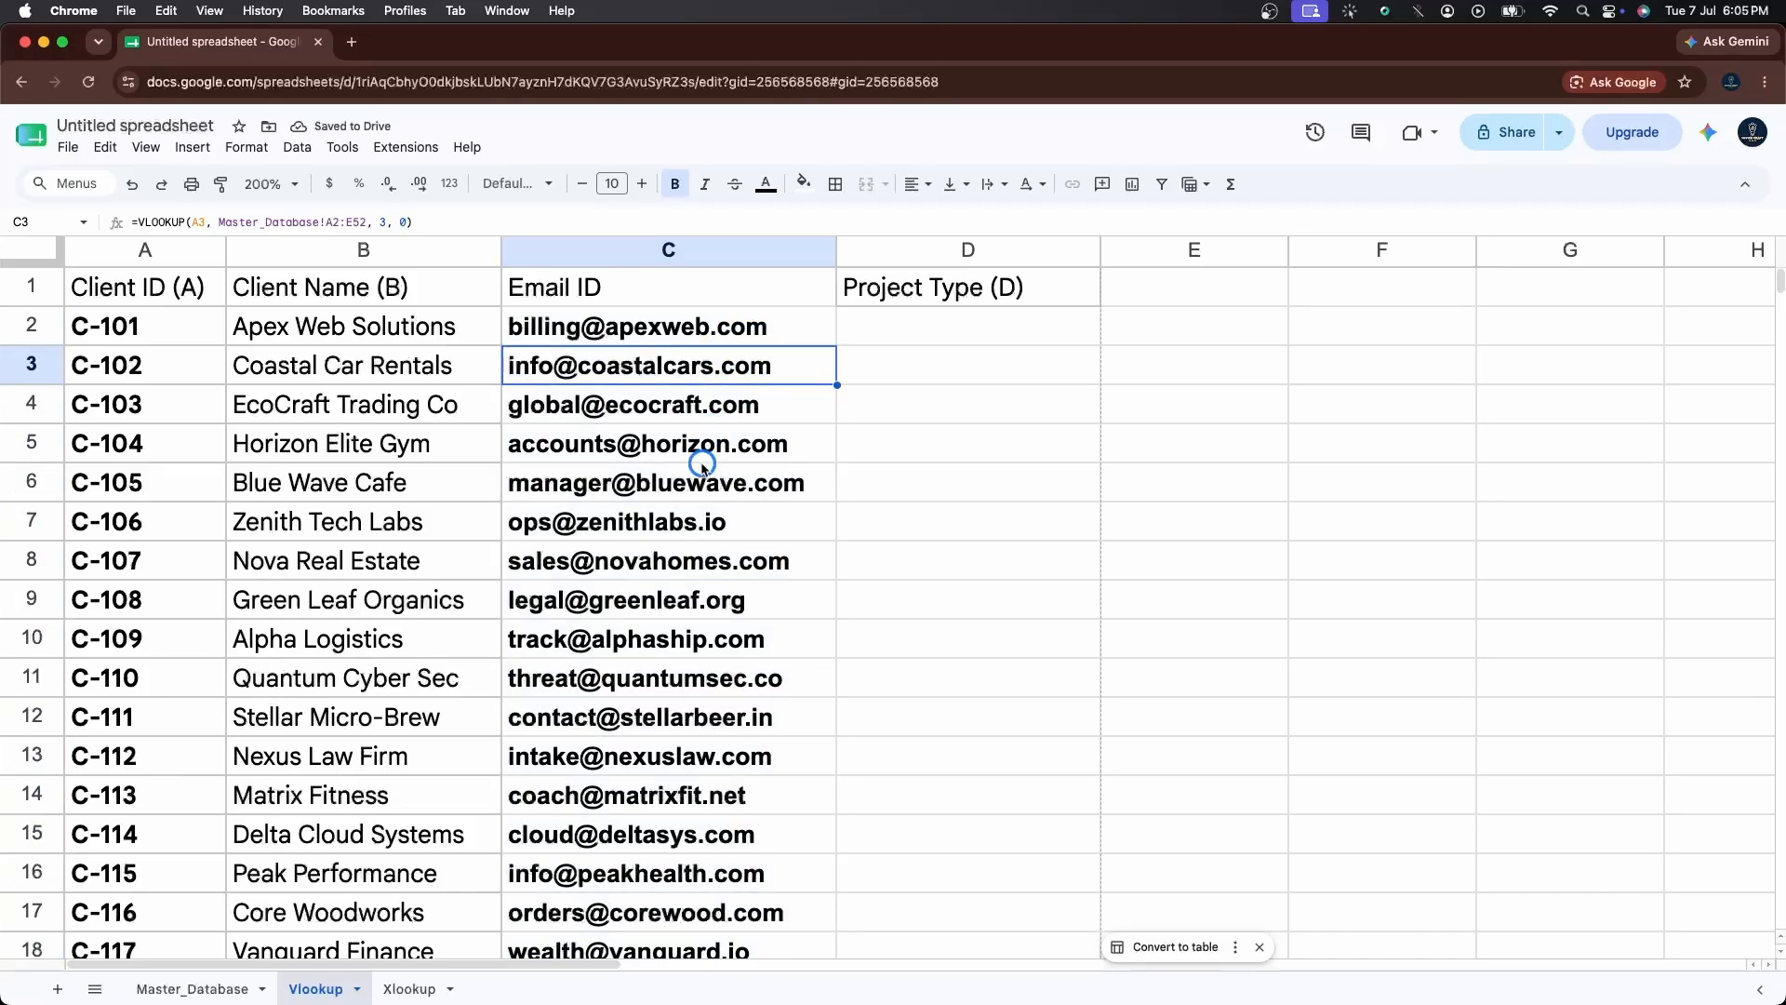
# Insert an empty column immediately before the Email Address column in the Master_Database sheet.
pyautogui.click(194, 988)
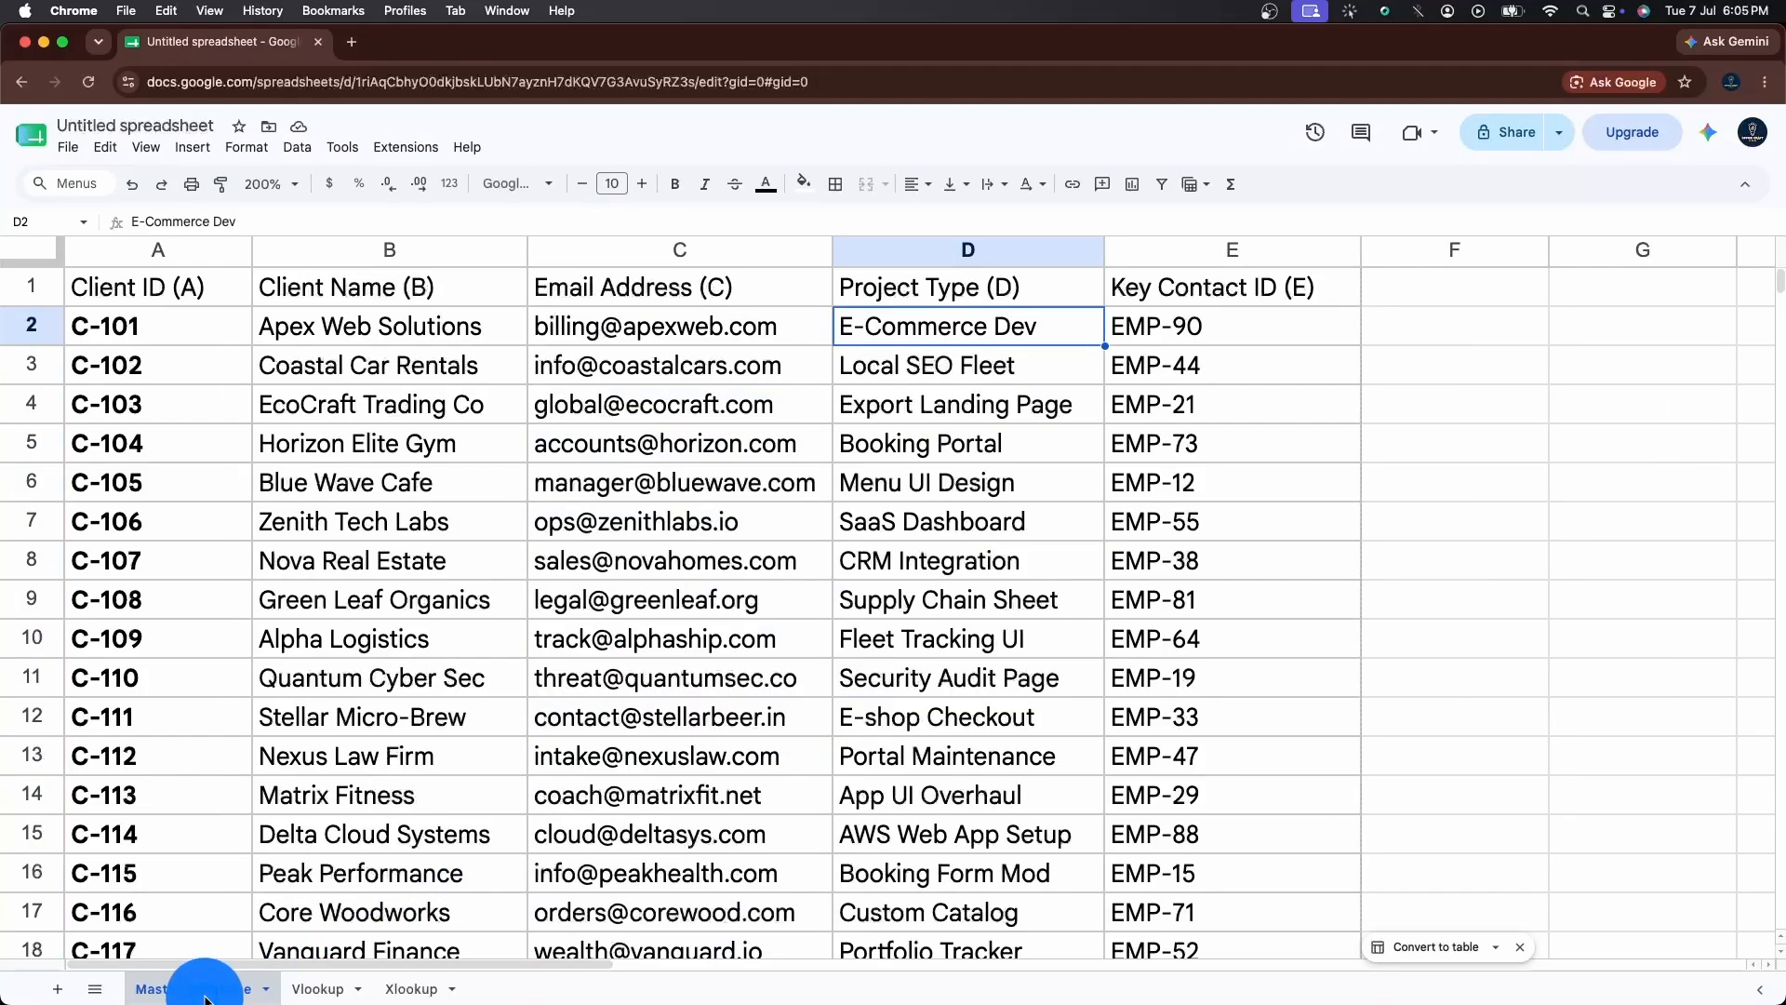
pyautogui.click(635, 250)
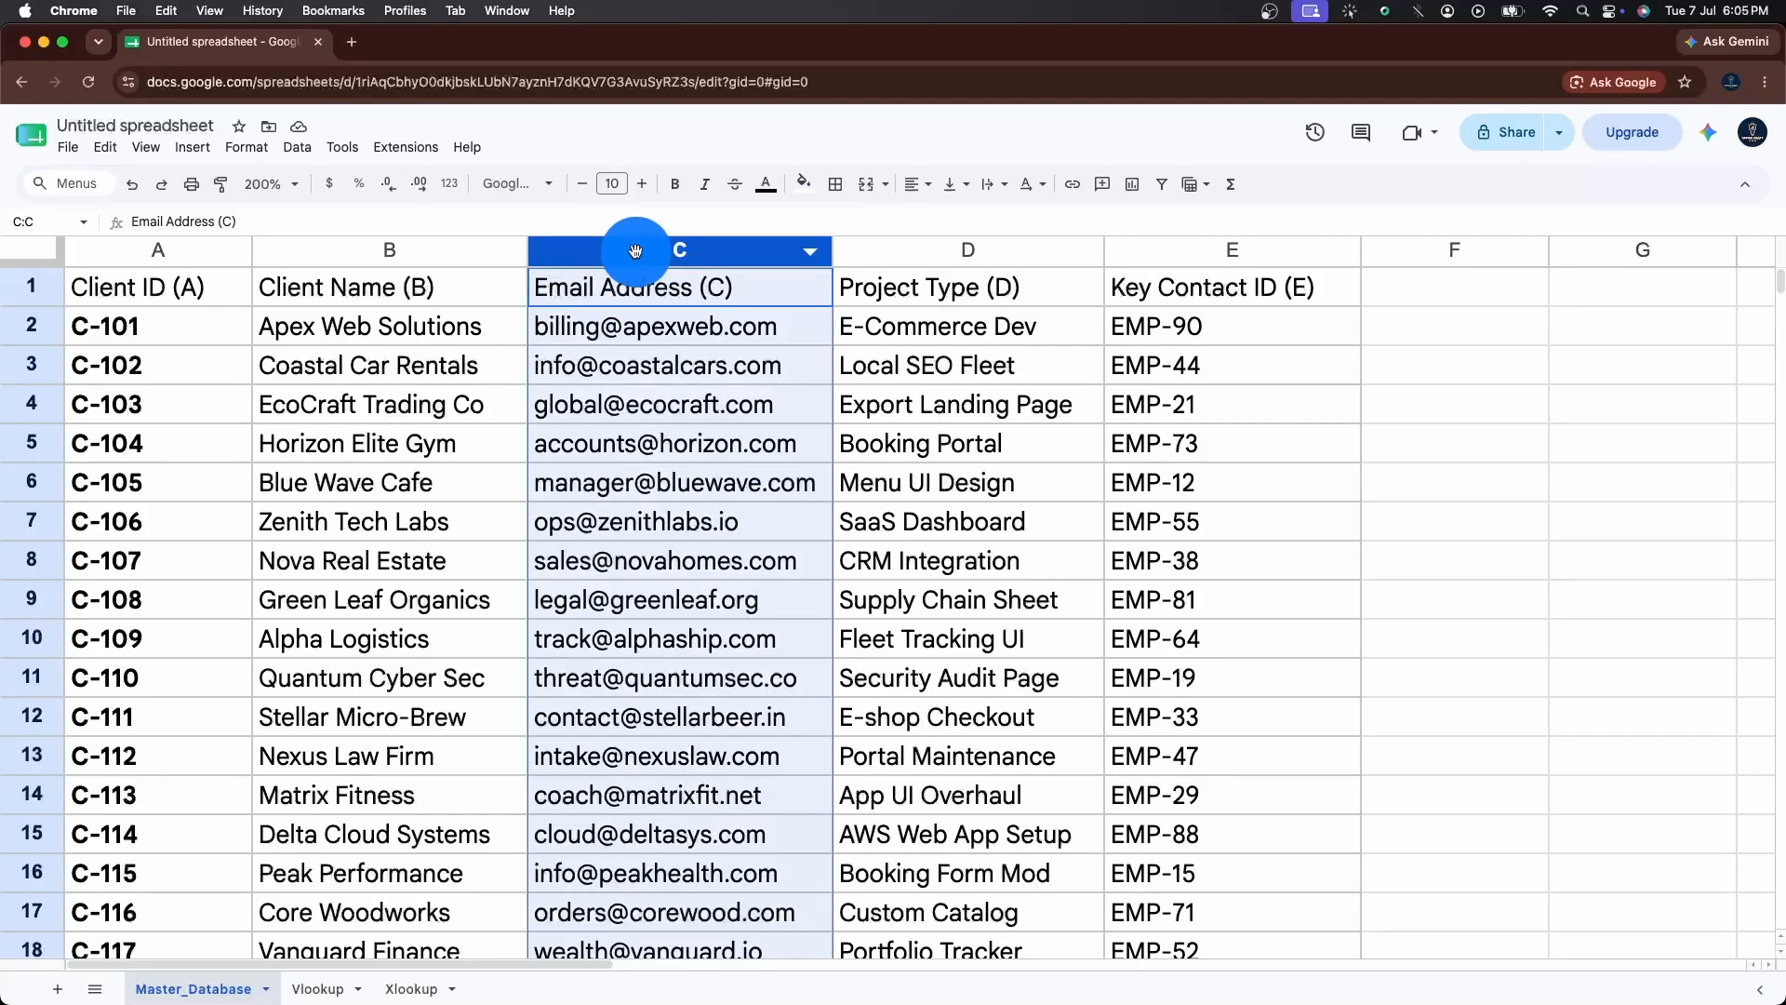
pyautogui.rightClick(636, 250)
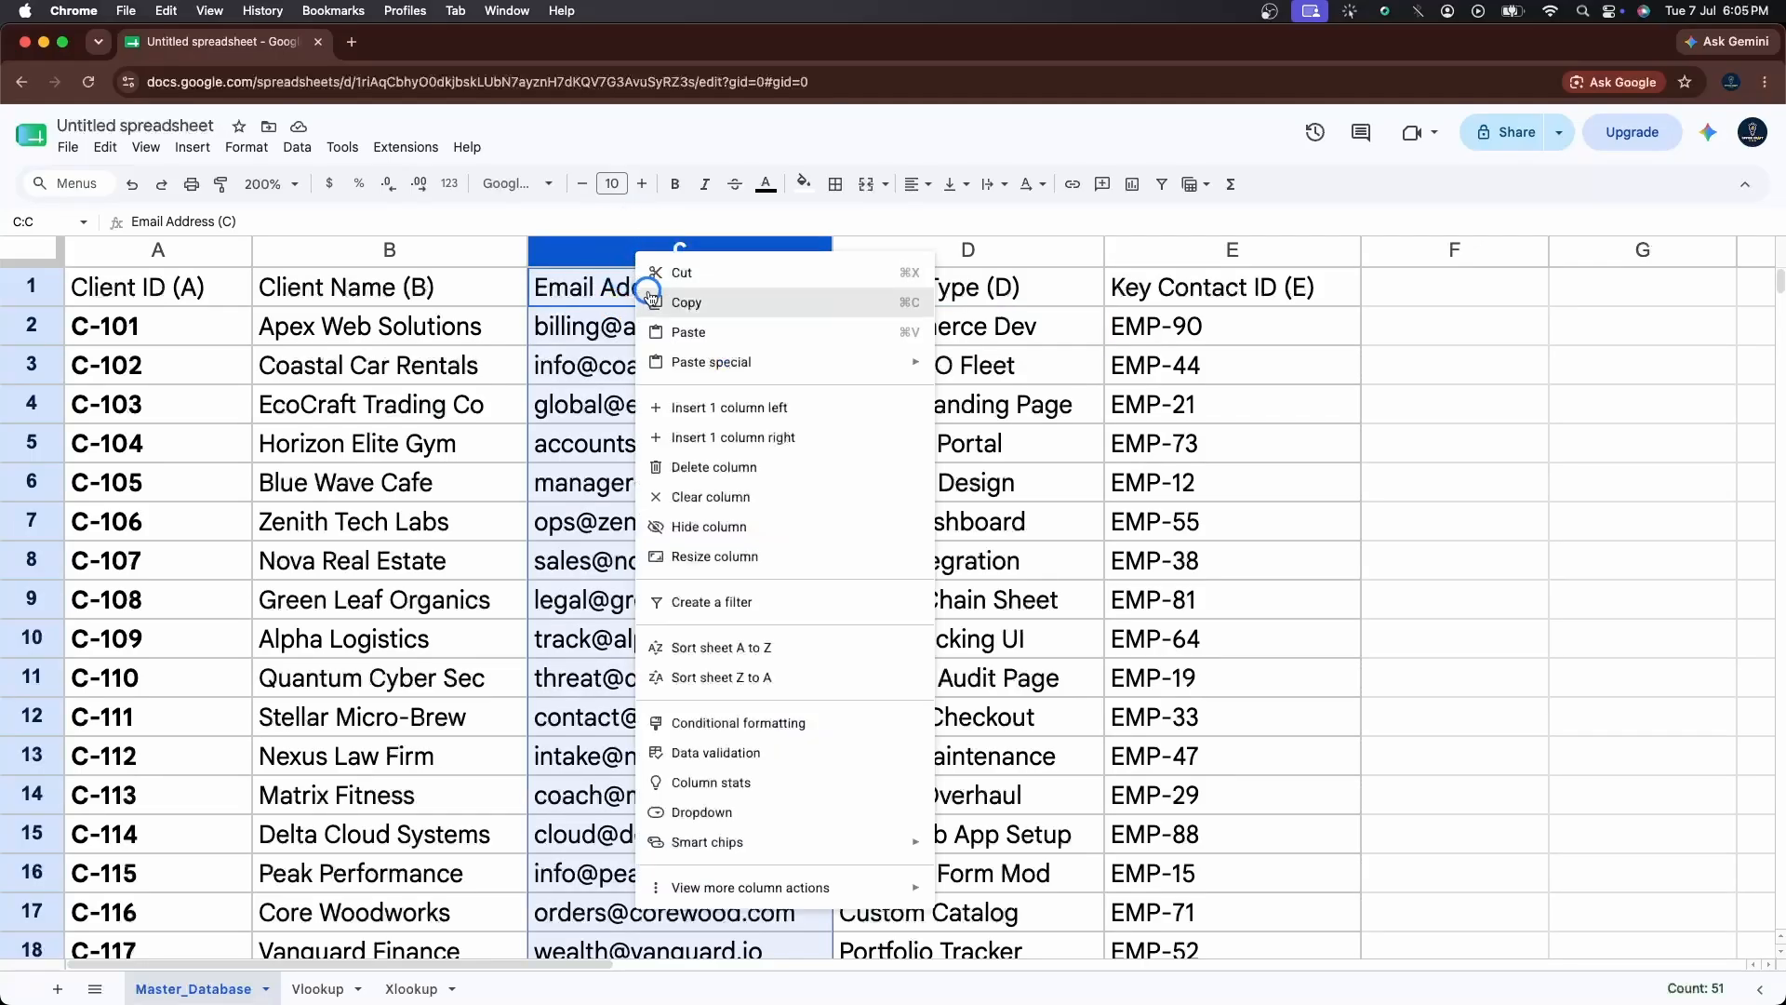
pyautogui.click(722, 407)
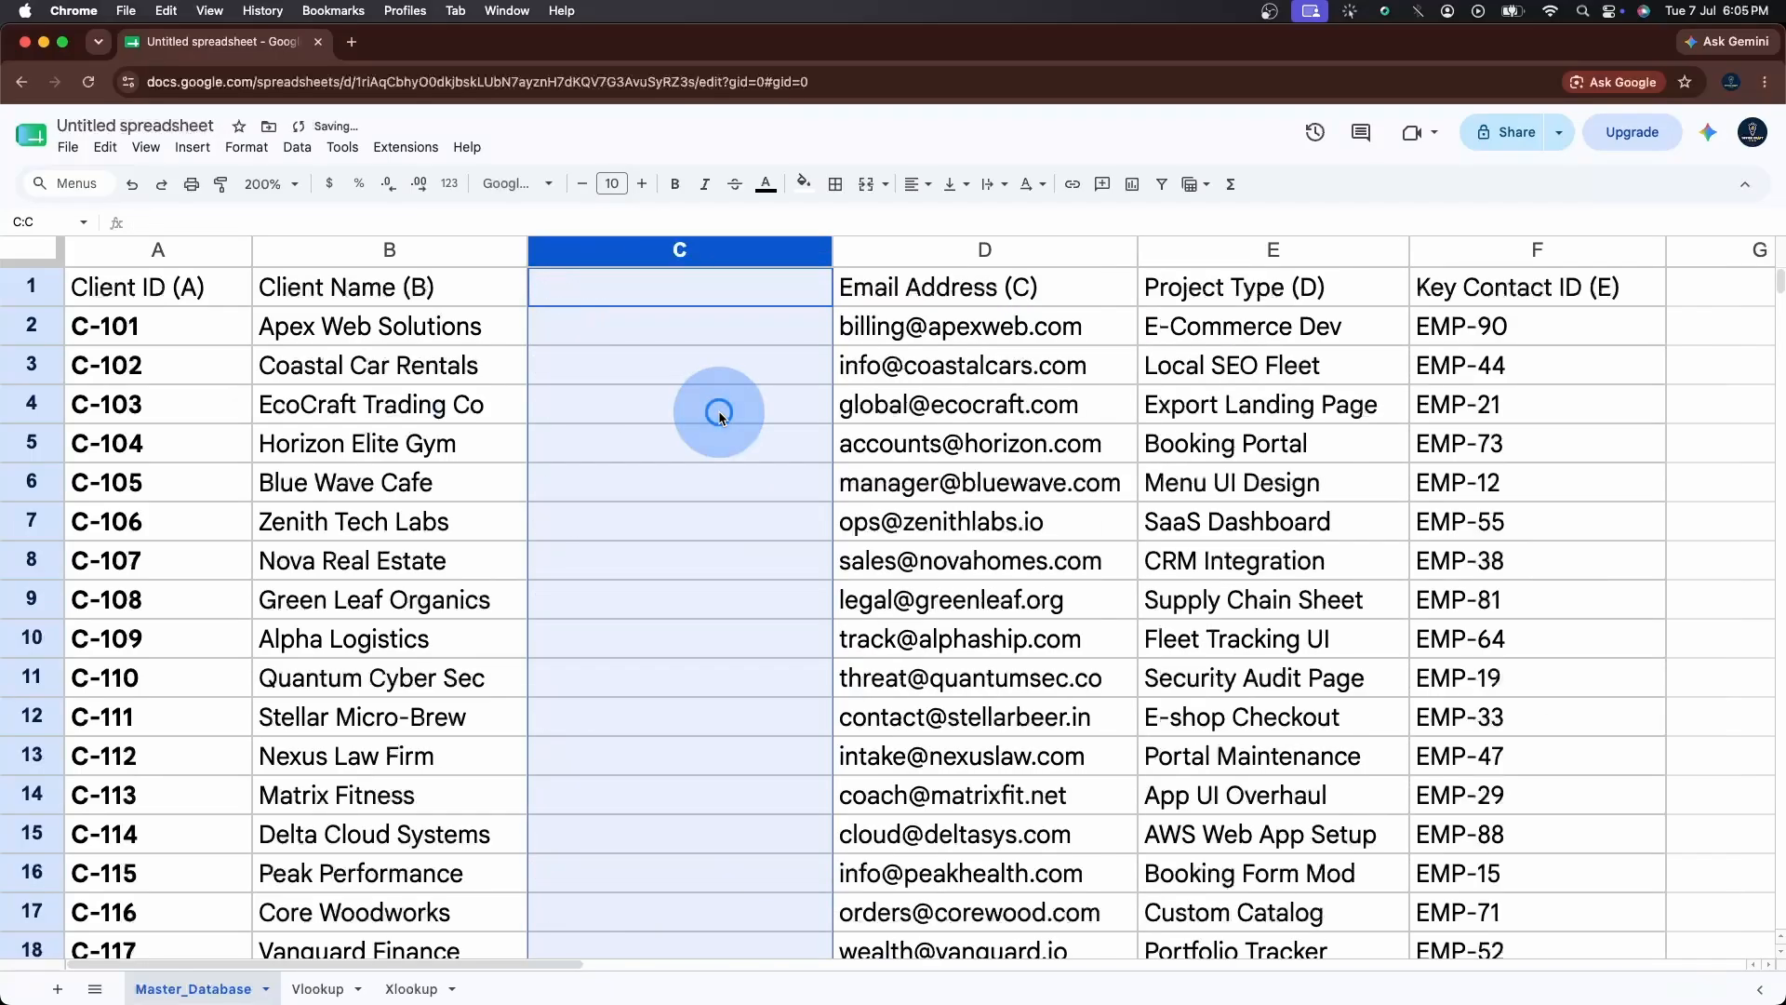
# Examine the Email ID cells and the formula in C2 of the Vlookup sheet after the column insertion.
pyautogui.click(317, 988)
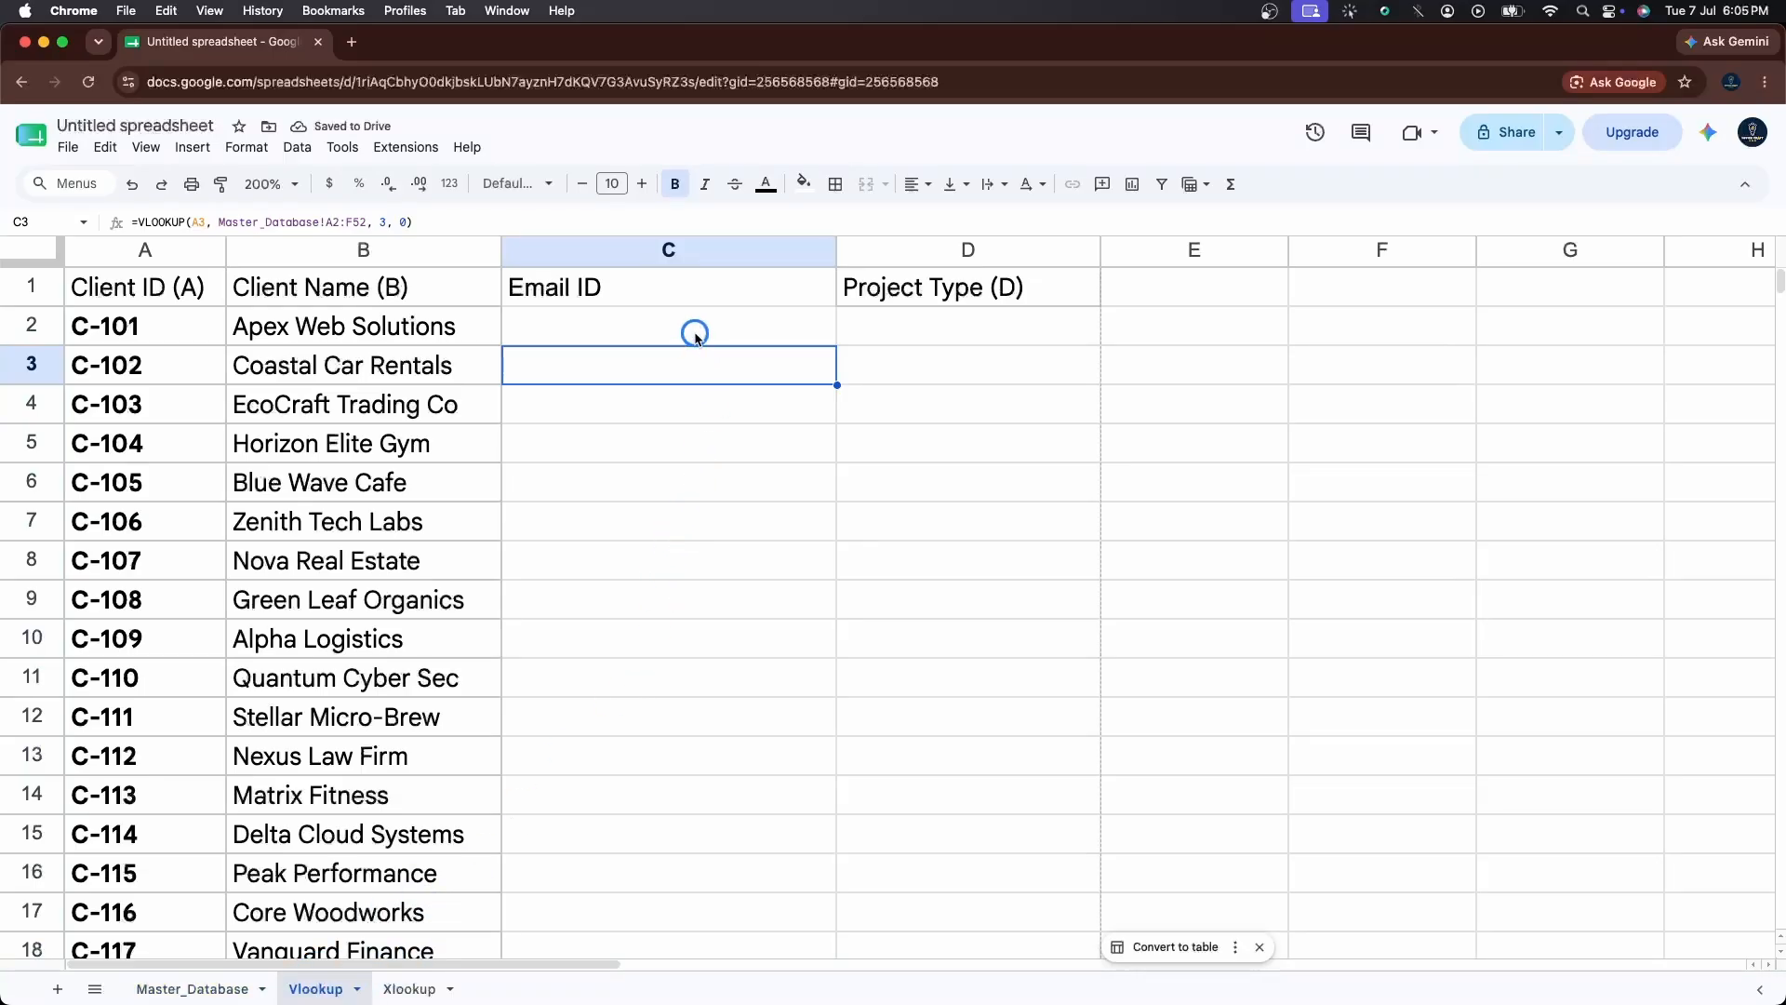
pyautogui.moveTo(694, 331); pyautogui.dragTo(666, 874)
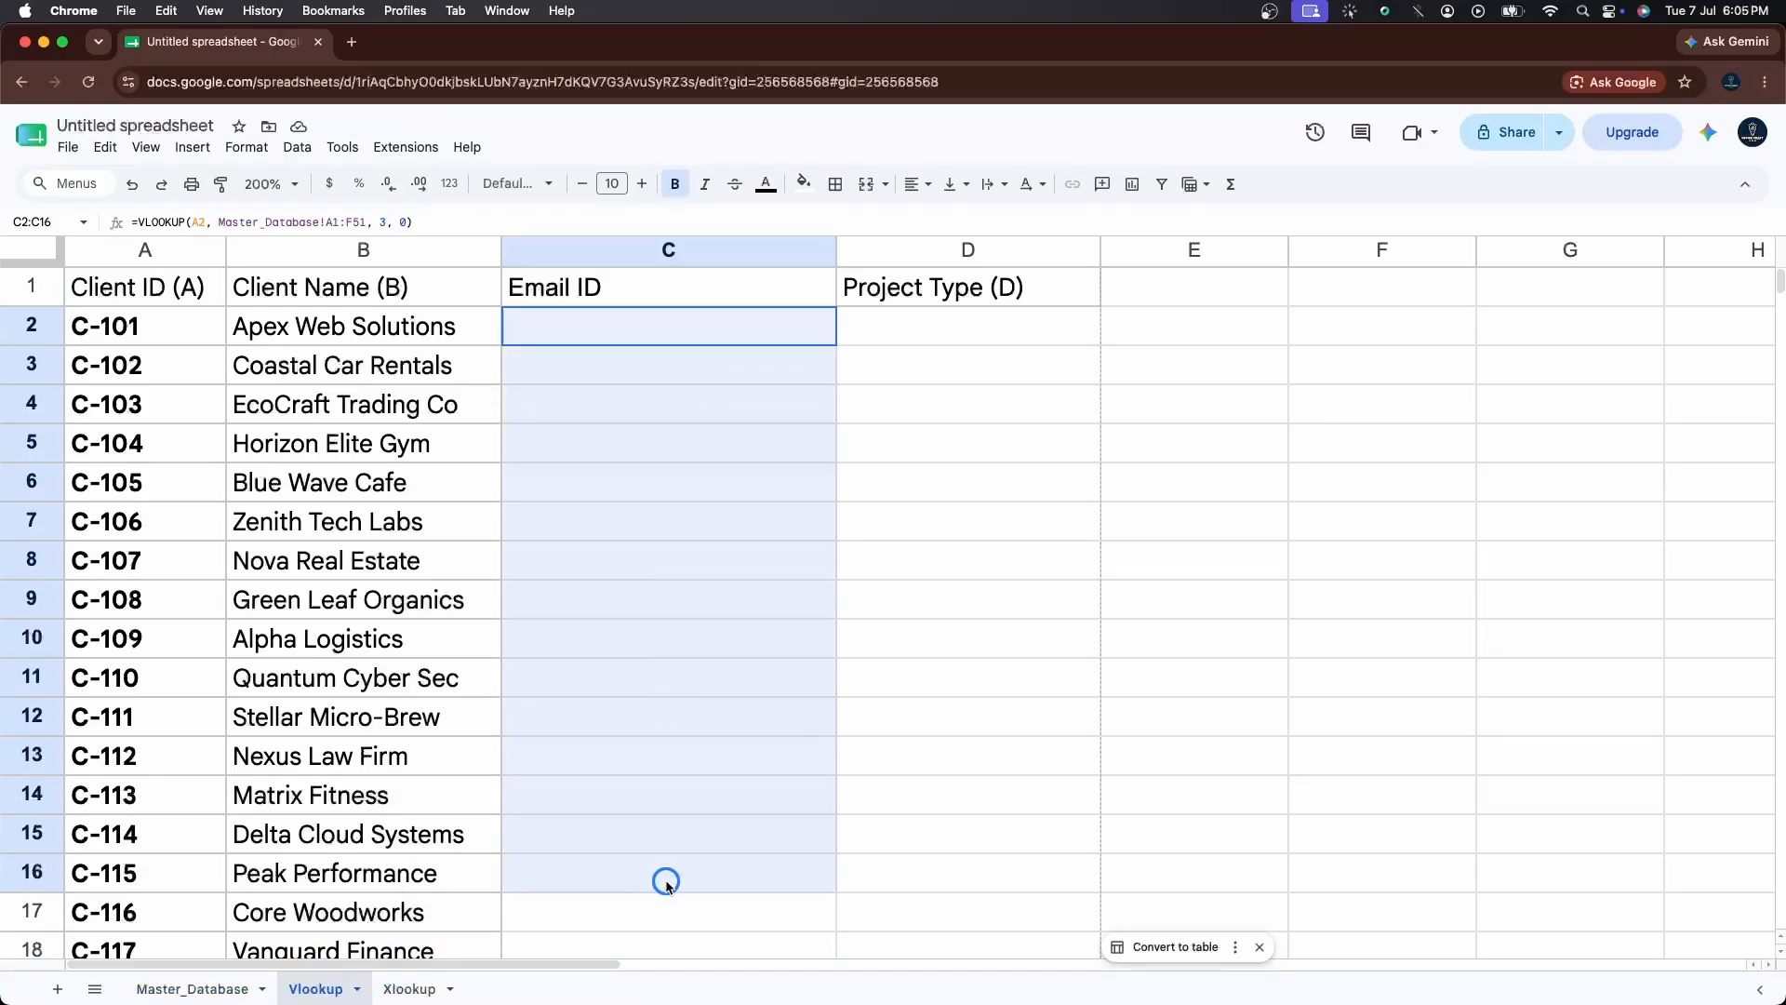
pyautogui.doubleClick(589, 327)
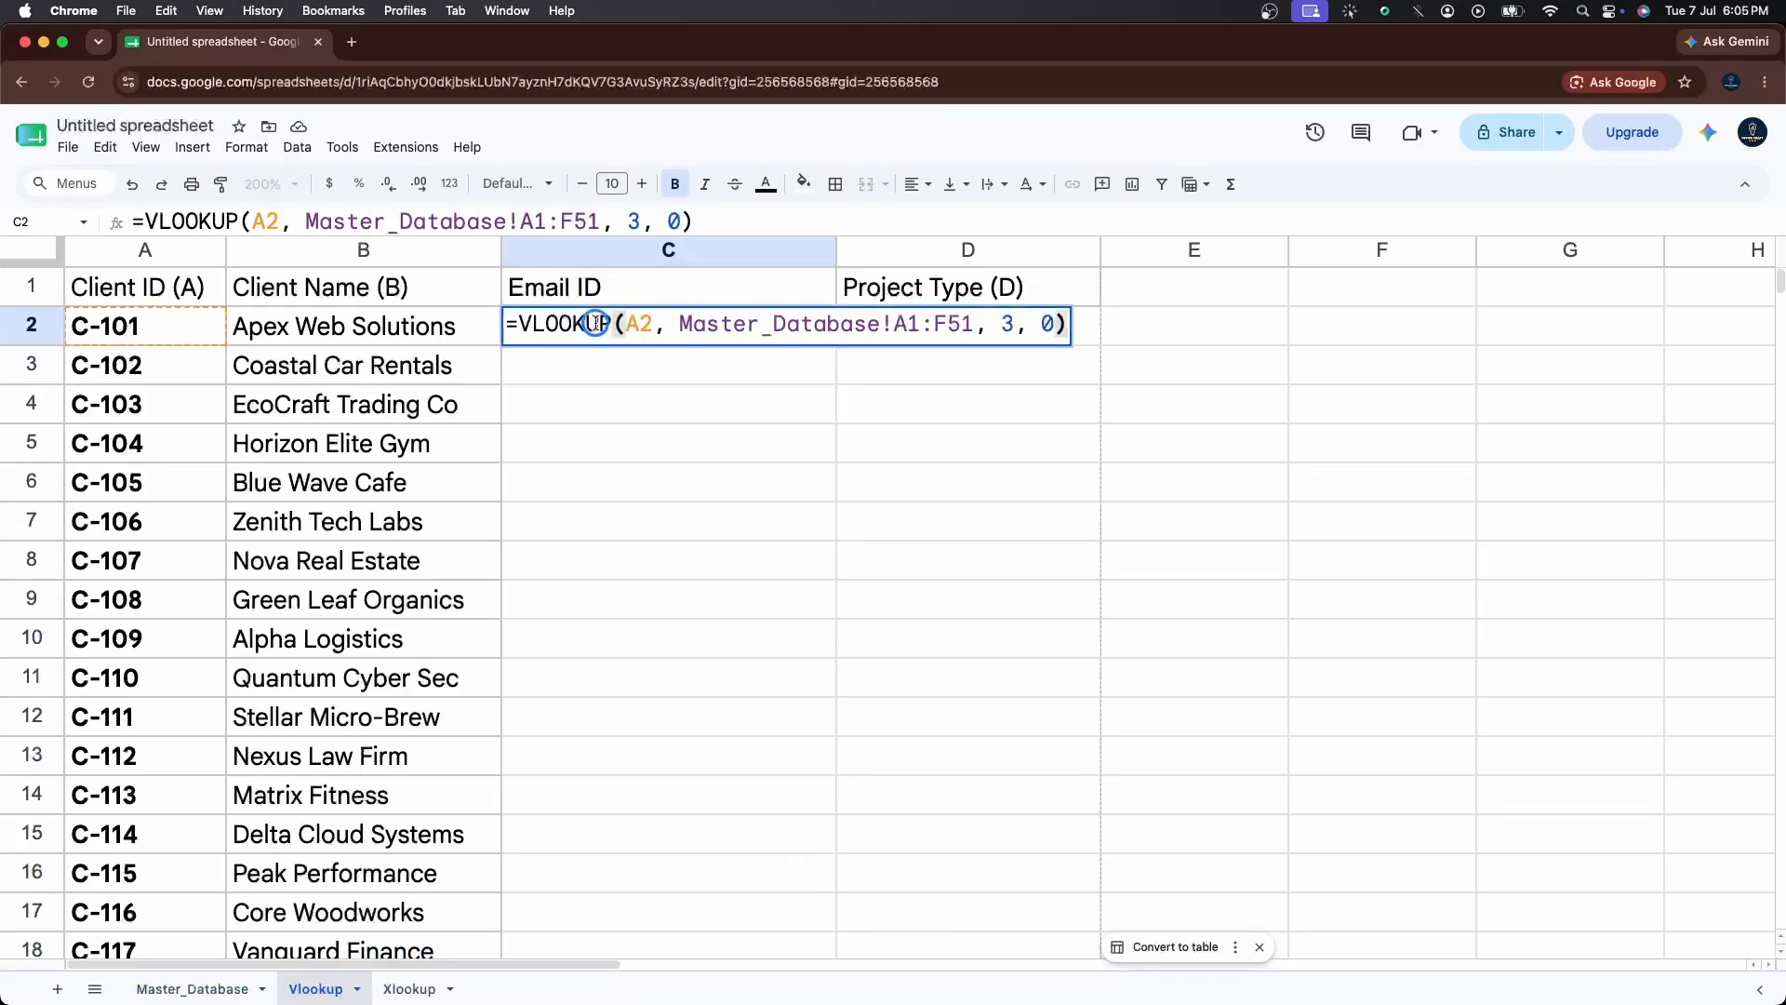
pyautogui.click(610, 363)
pyautogui.click(630, 451)
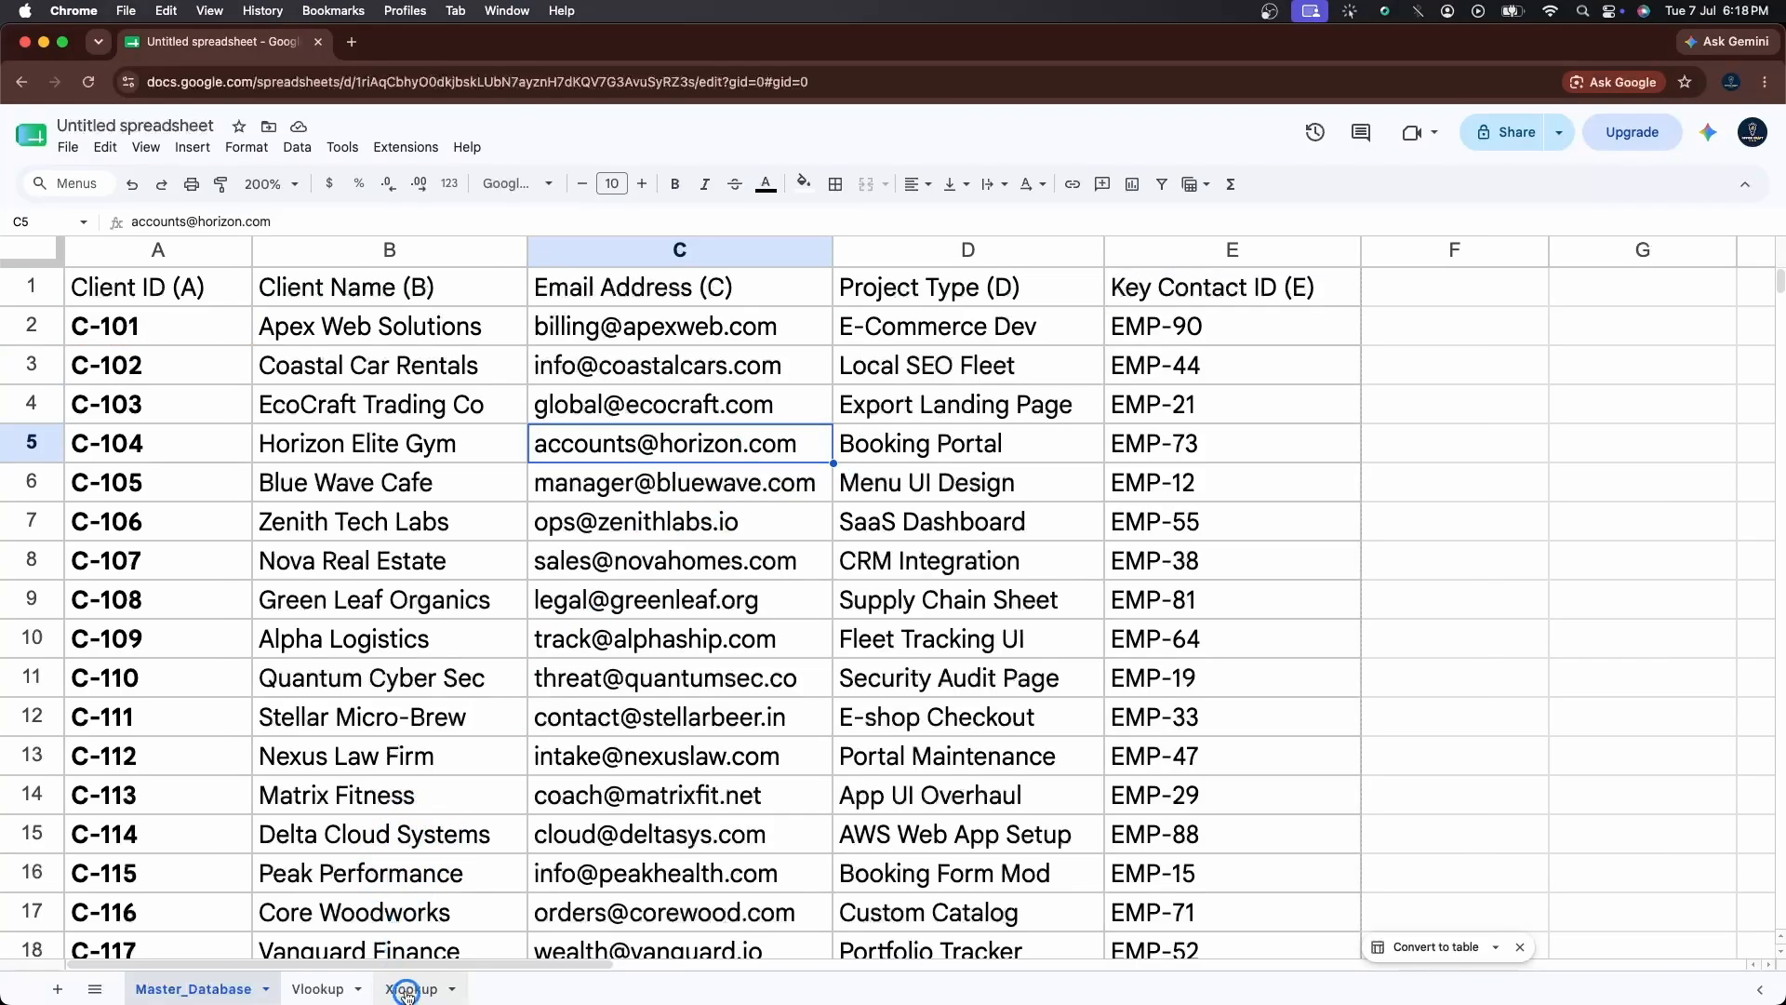
# Start an XLOOKUP formula in C2 of the Xlookup sheet with A2 as the search key.
pyautogui.click(405, 991)
pyautogui.click(569, 333)
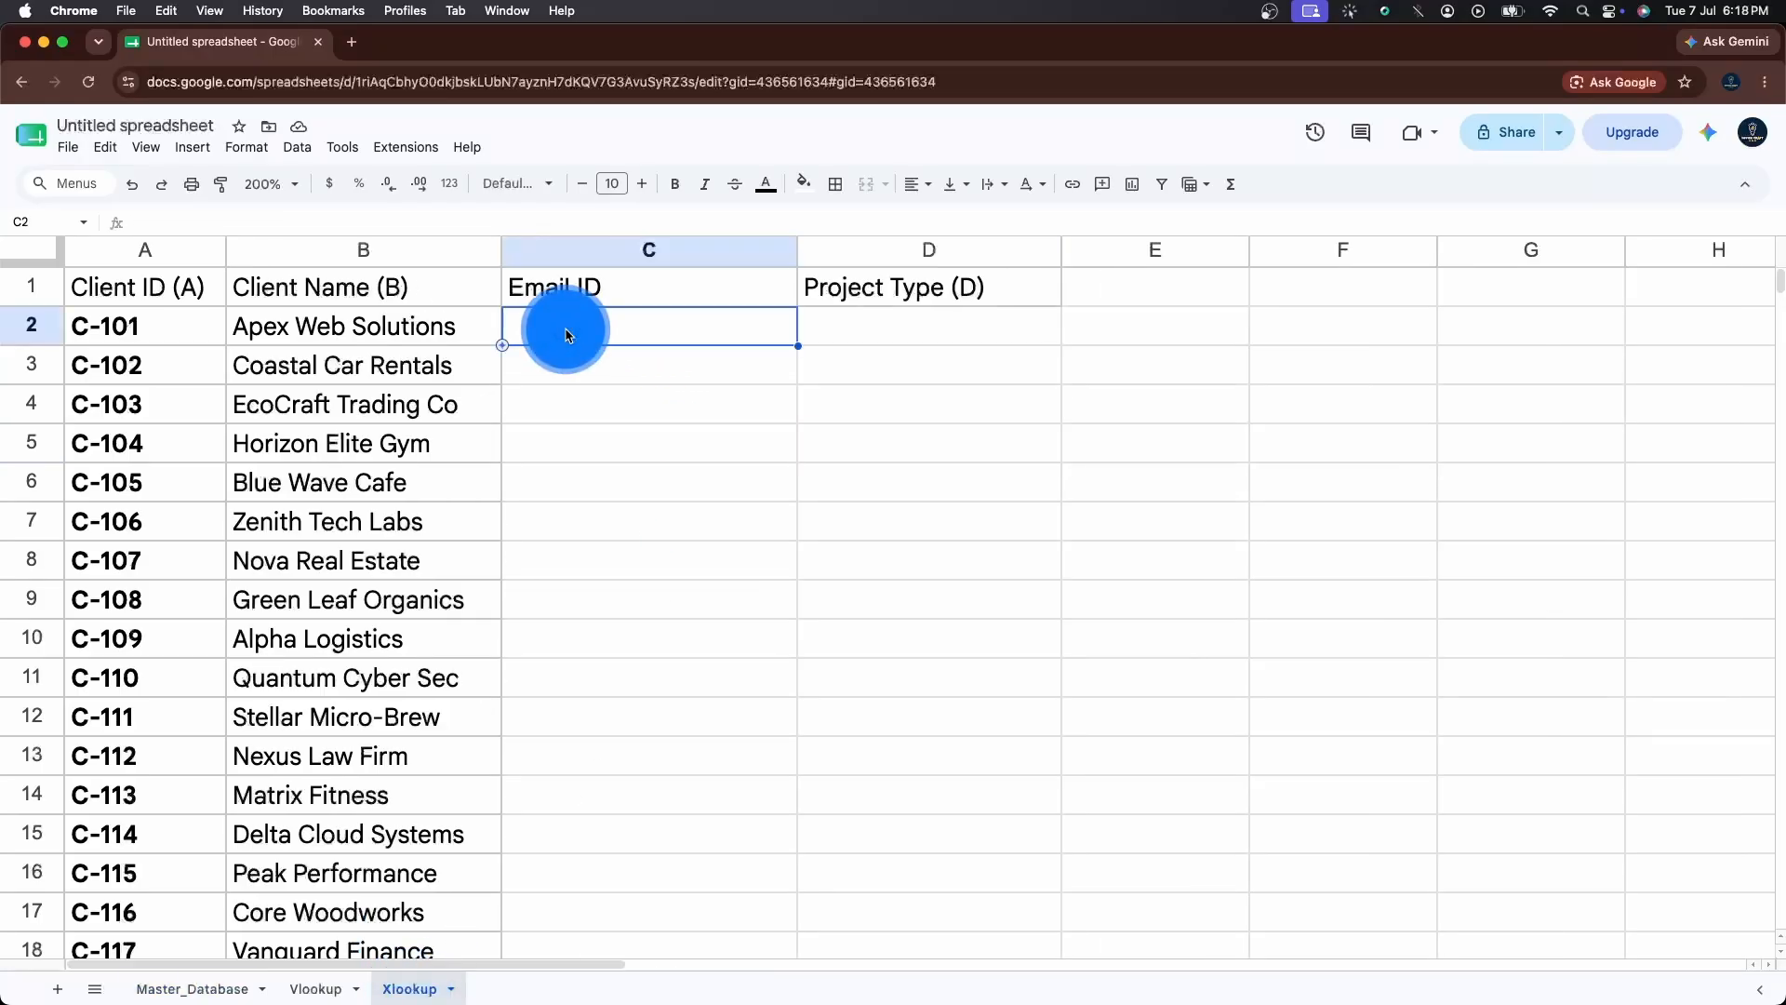
pyautogui.doubleClick(567, 331)
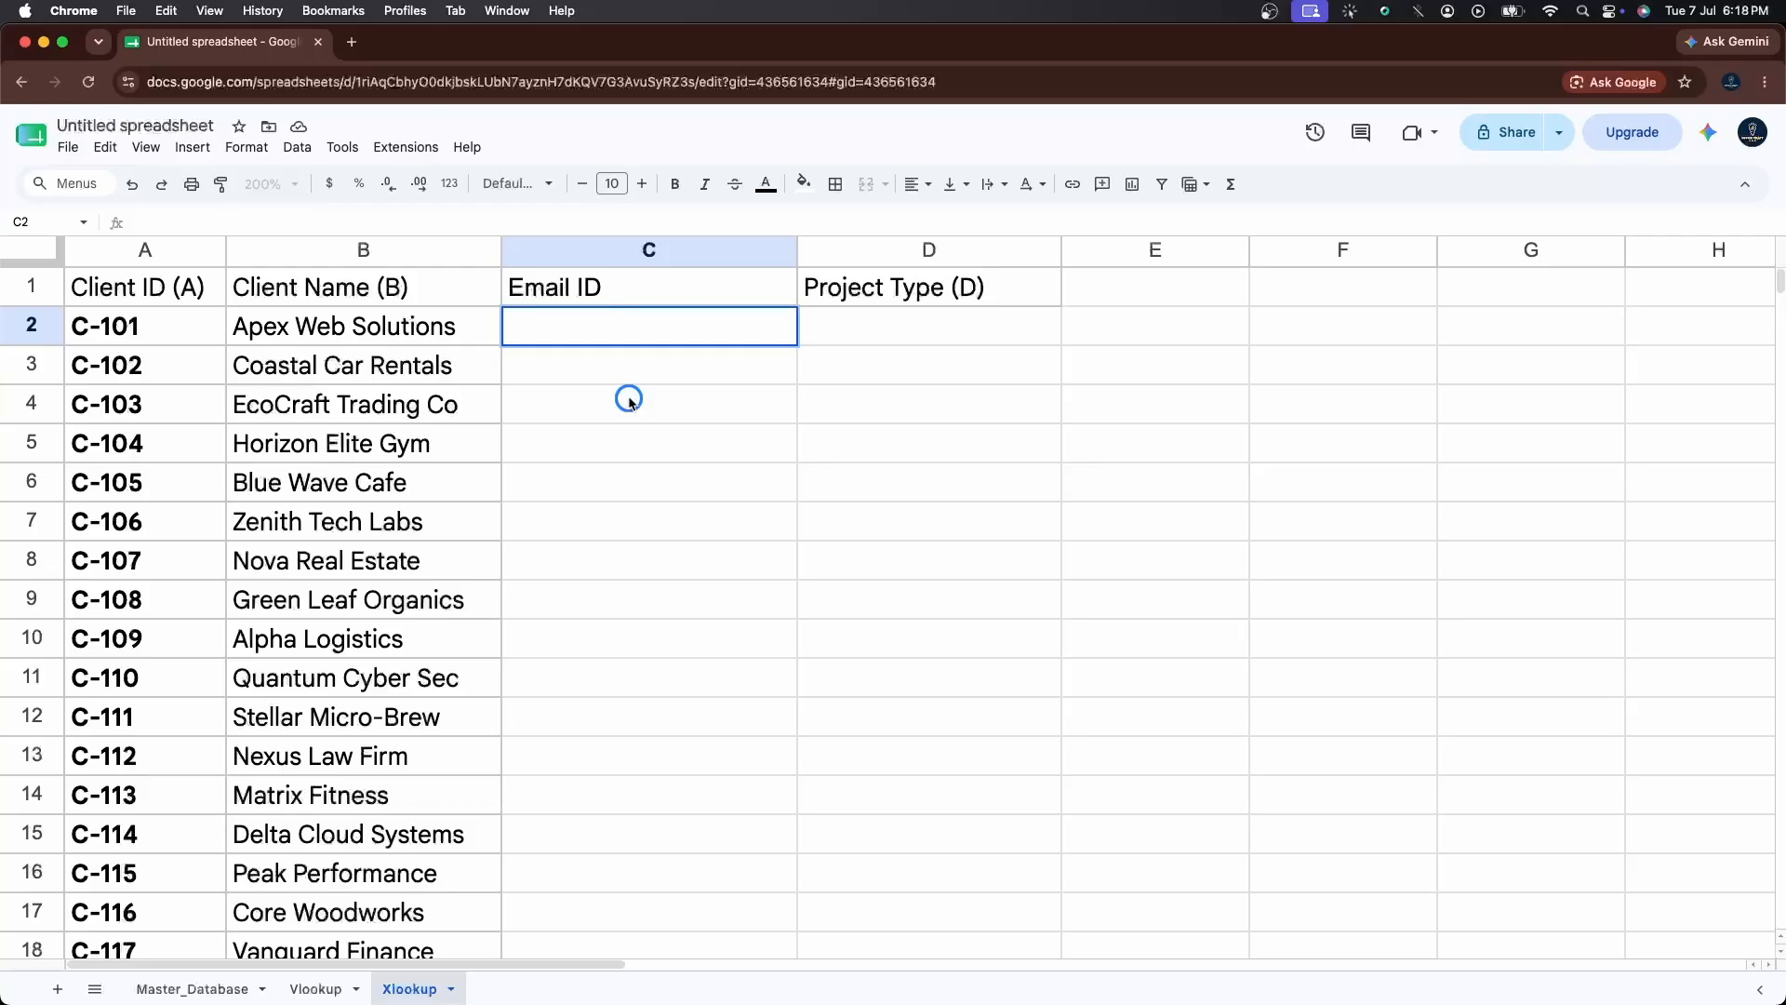
pyautogui.write('=xl')
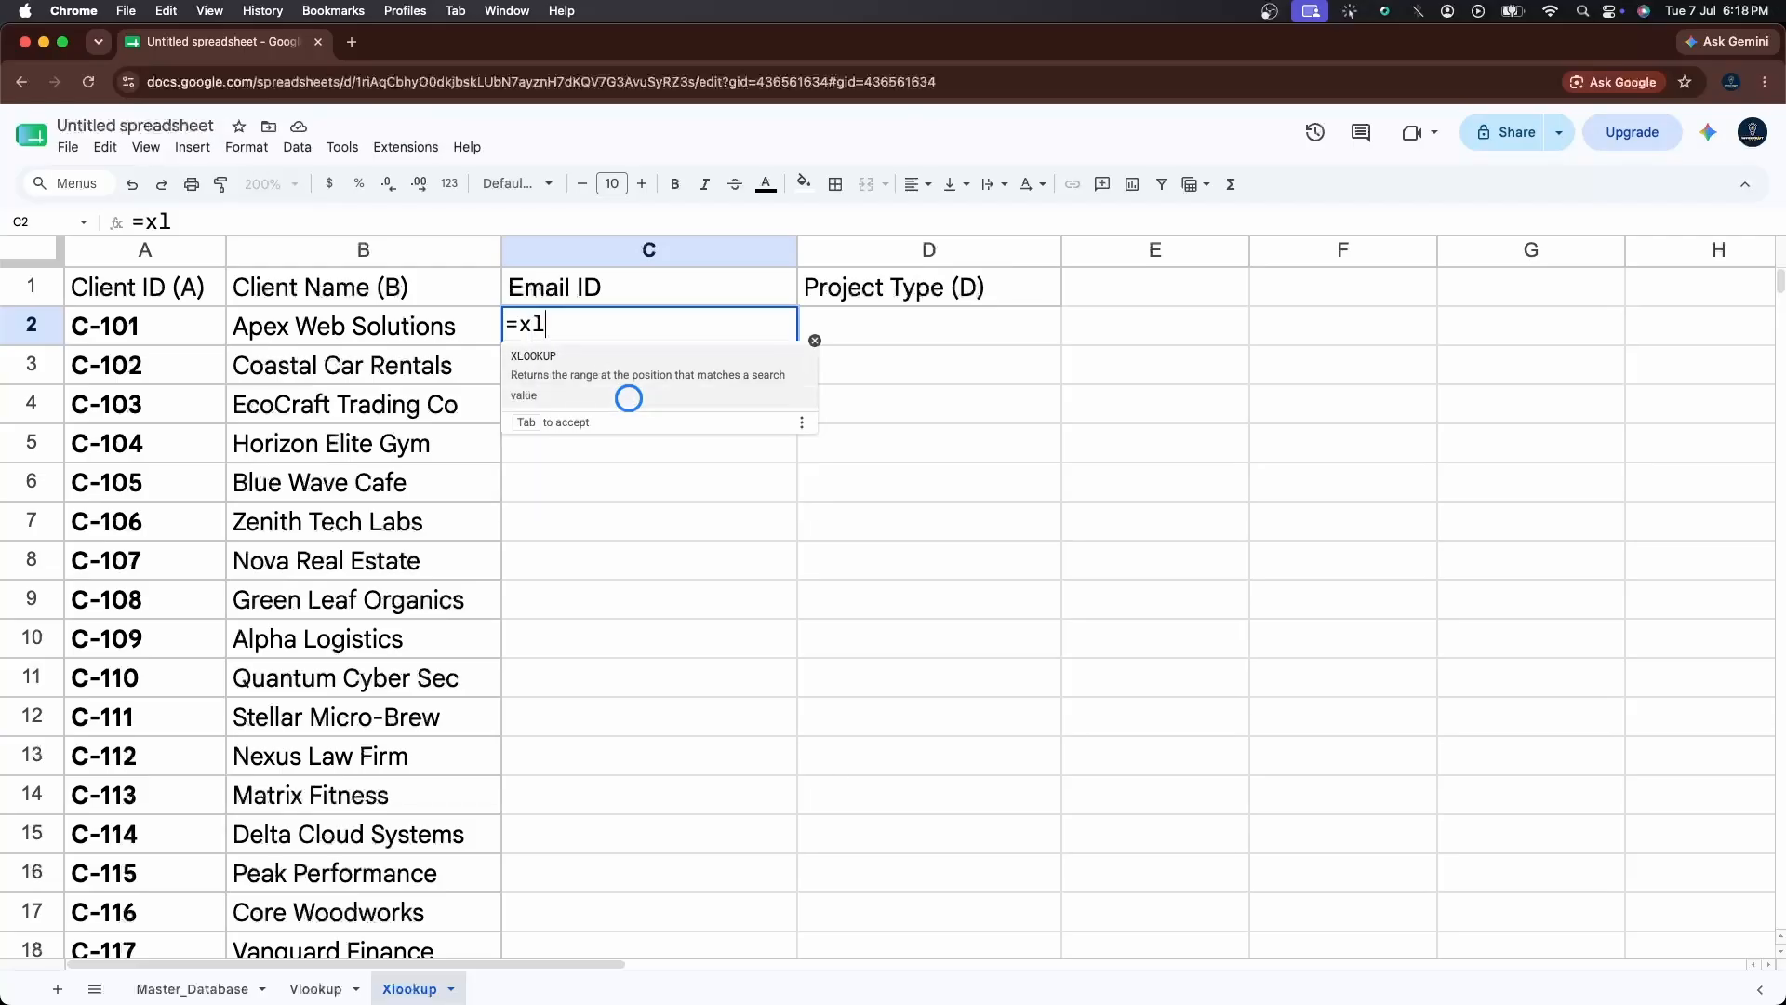
pyautogui.write('oo')
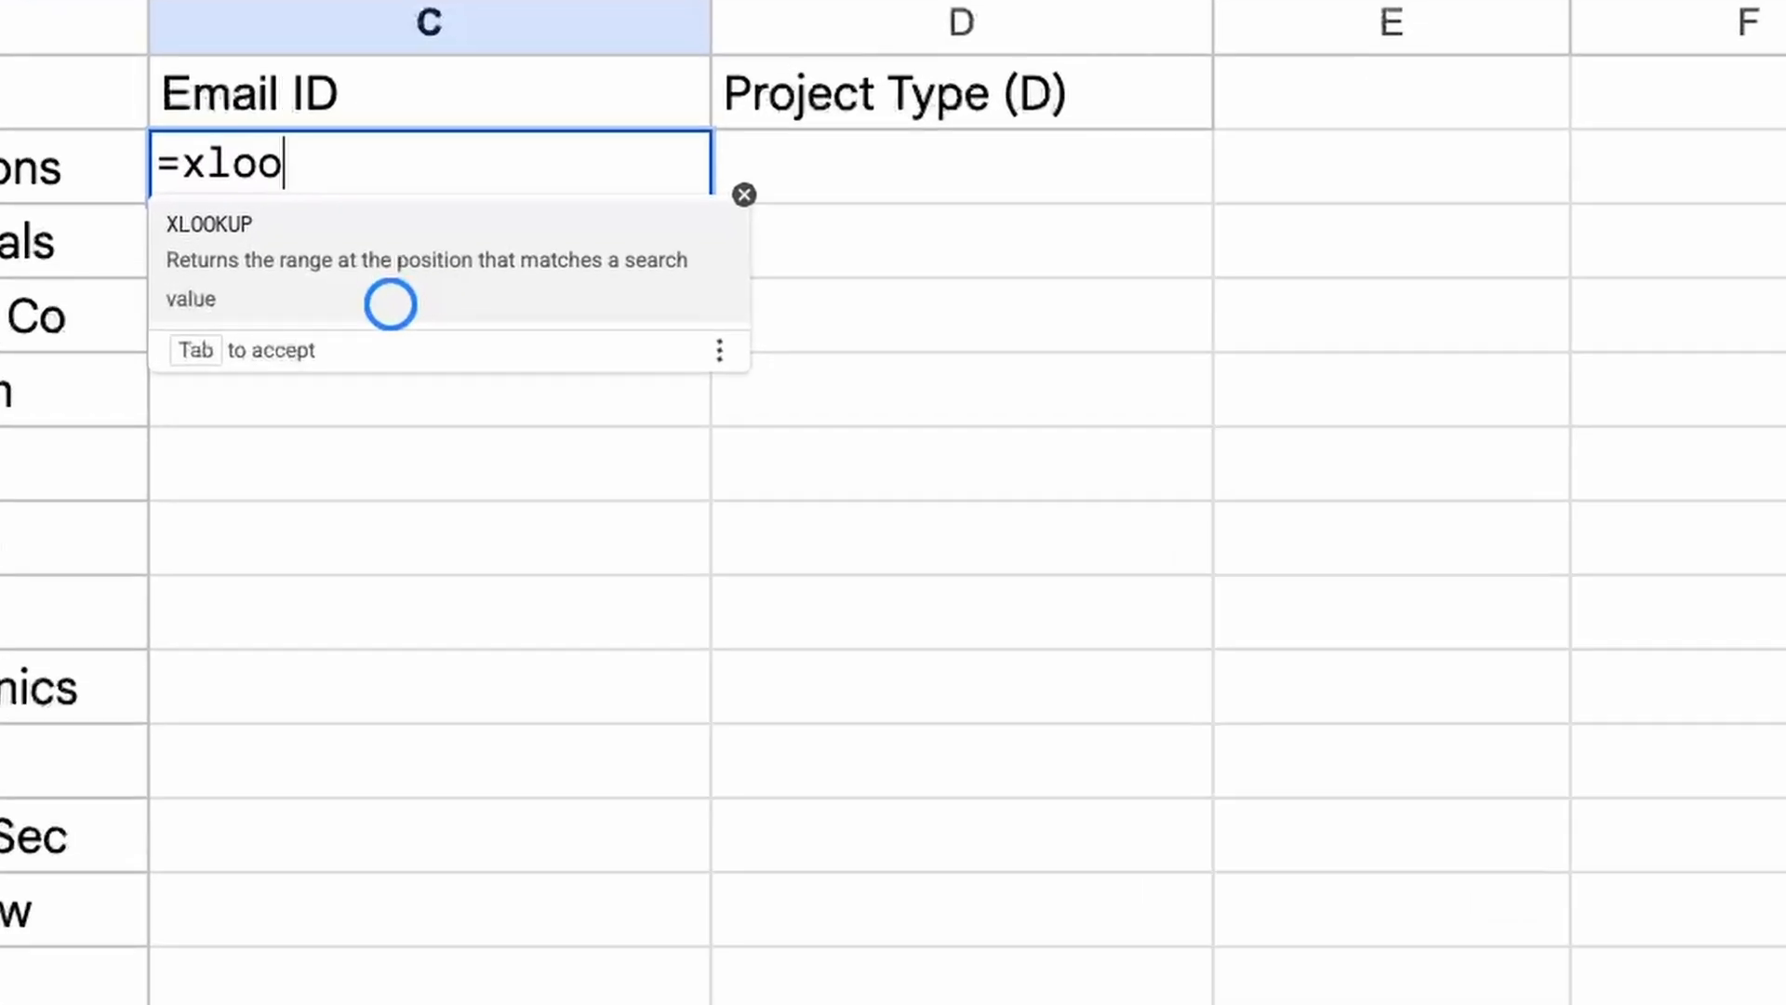
pyautogui.write('k')
pyautogui.press('Tab')
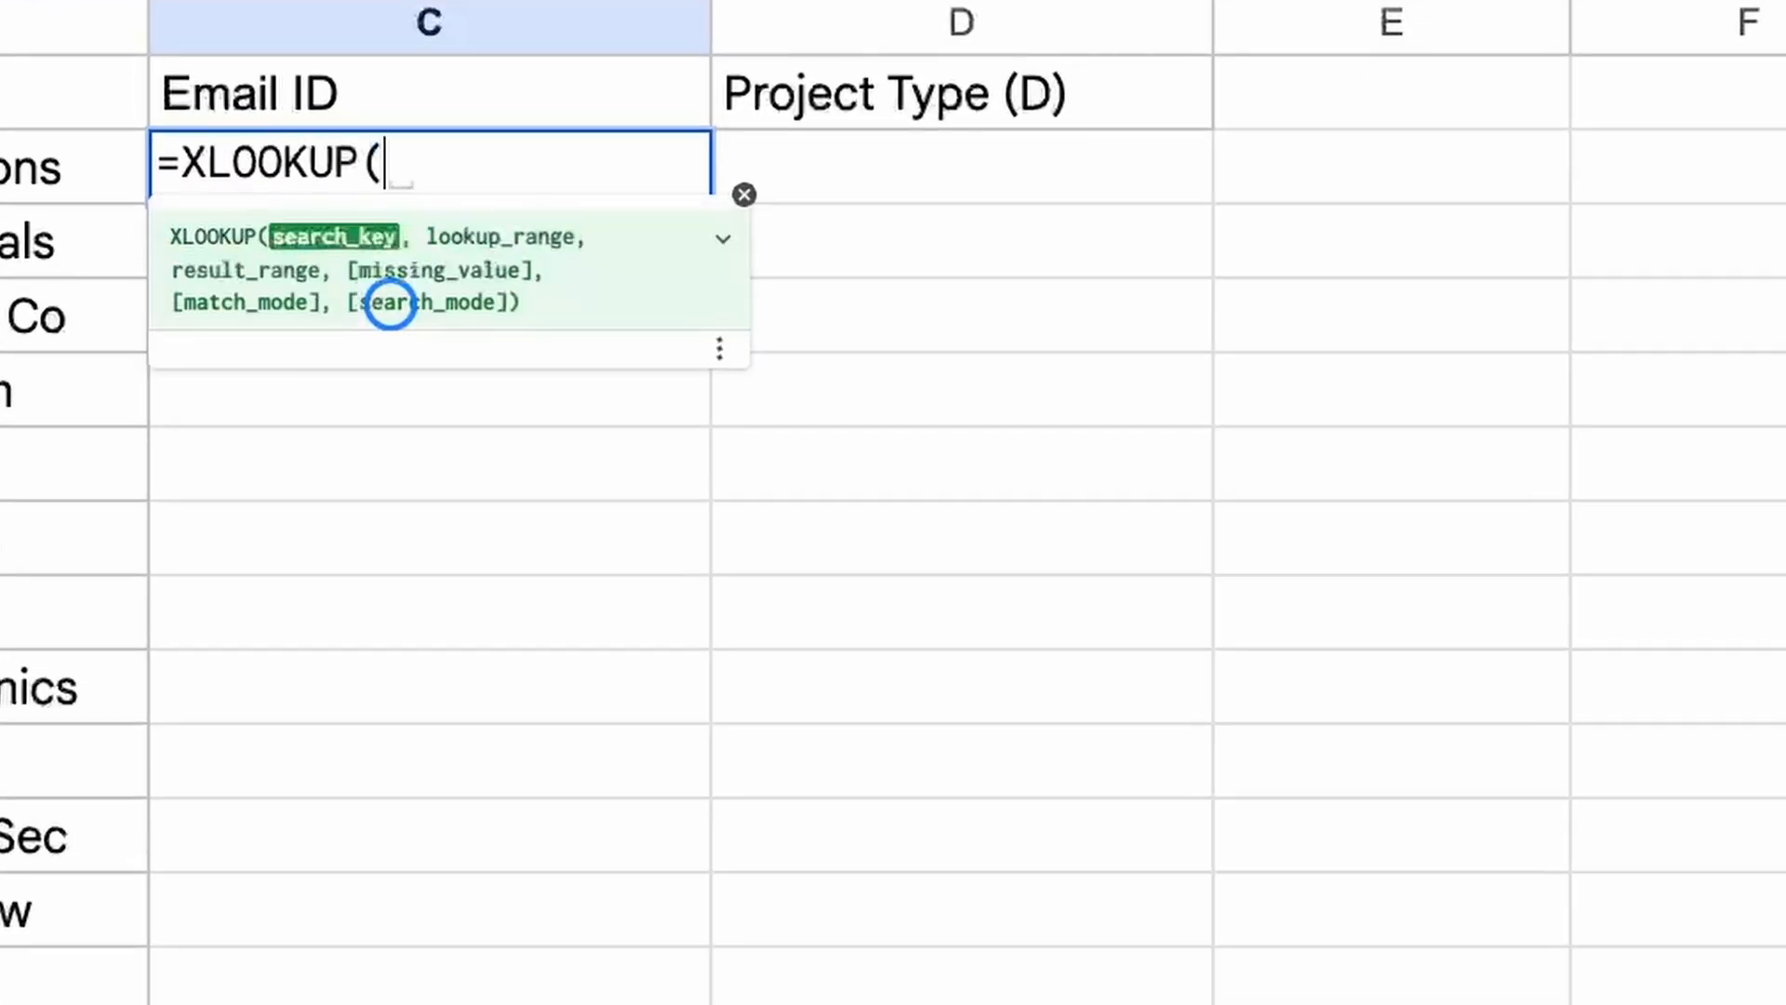
pyautogui.click(2, 167)
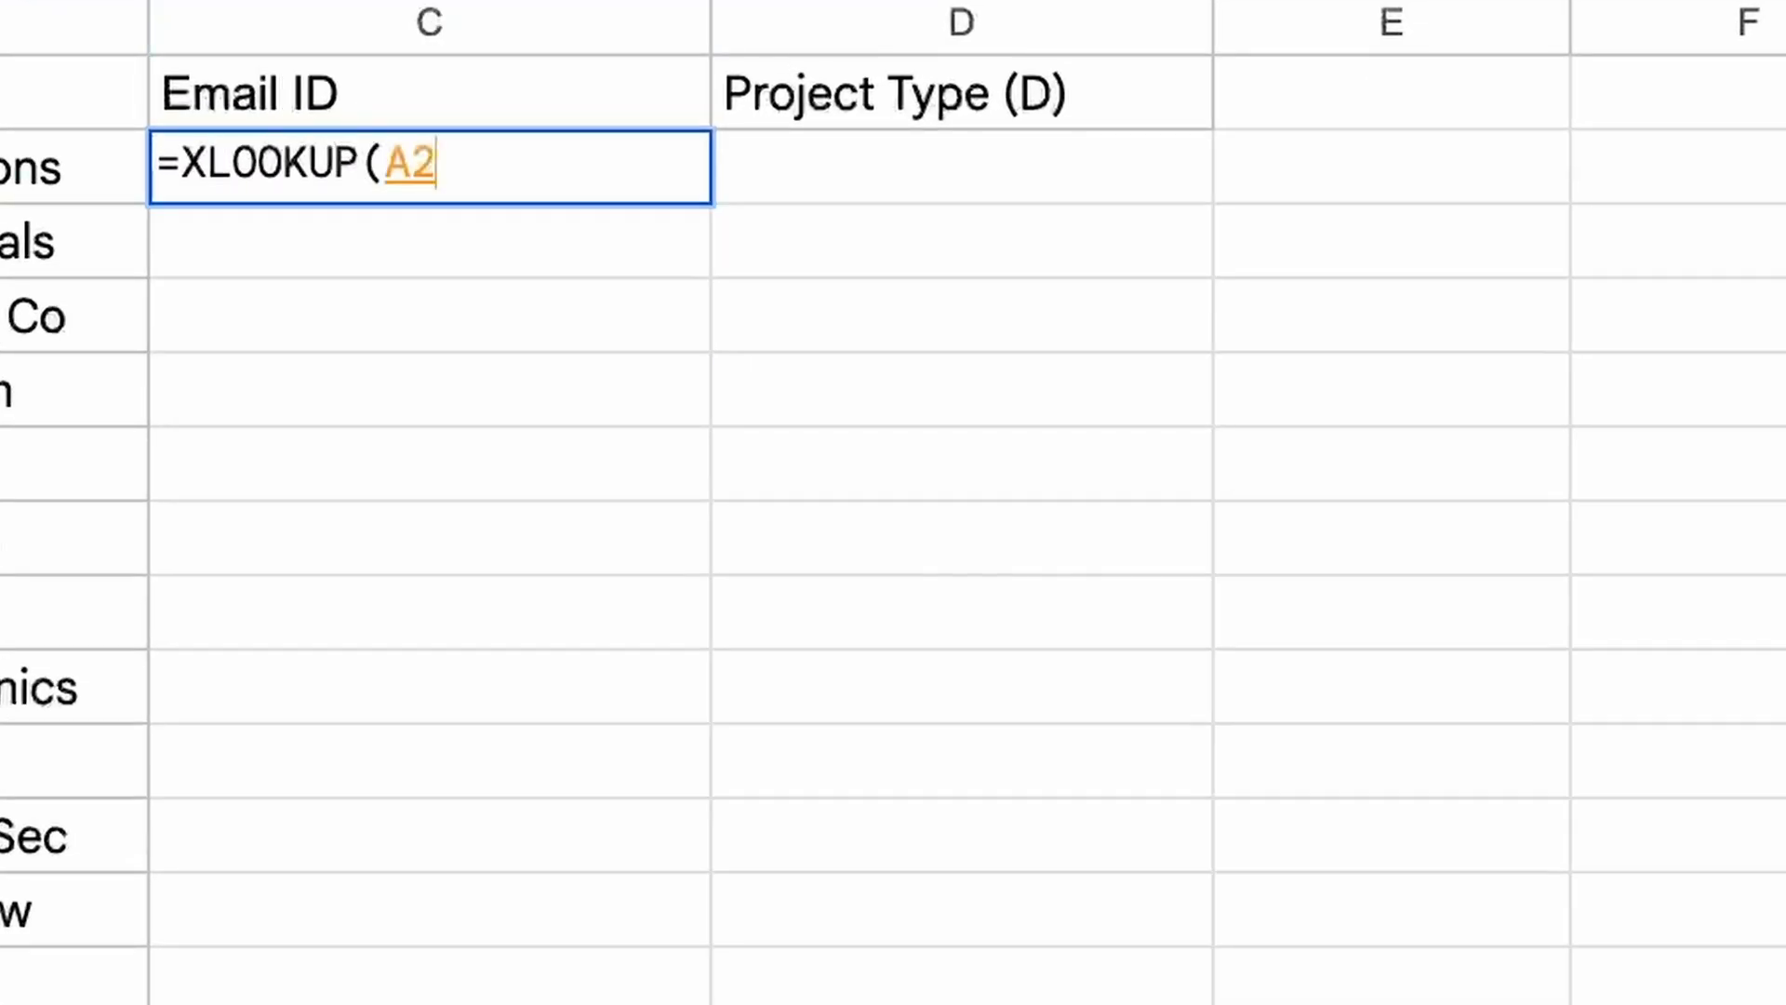
pyautogui.write(',')
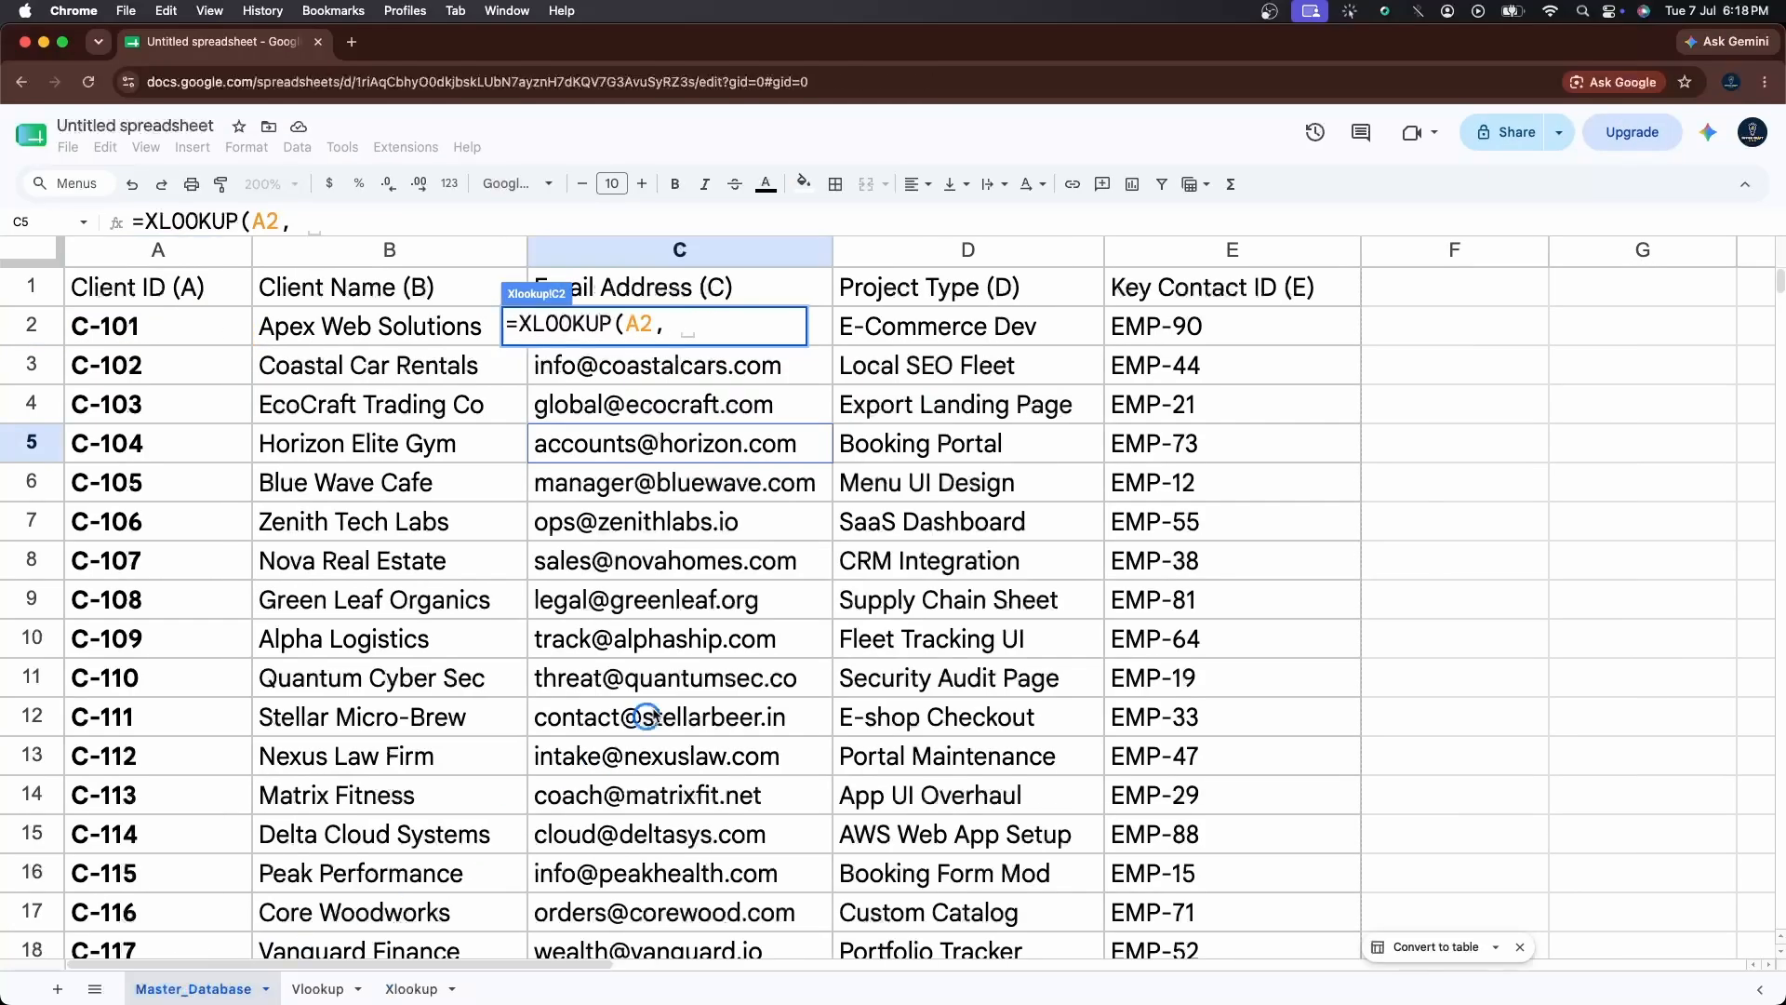
# Complete the XLOOKUP with lookup range Master_Database!A:A, result range Master_Database!C:C and missing value 0.
pyautogui.click(176, 251)
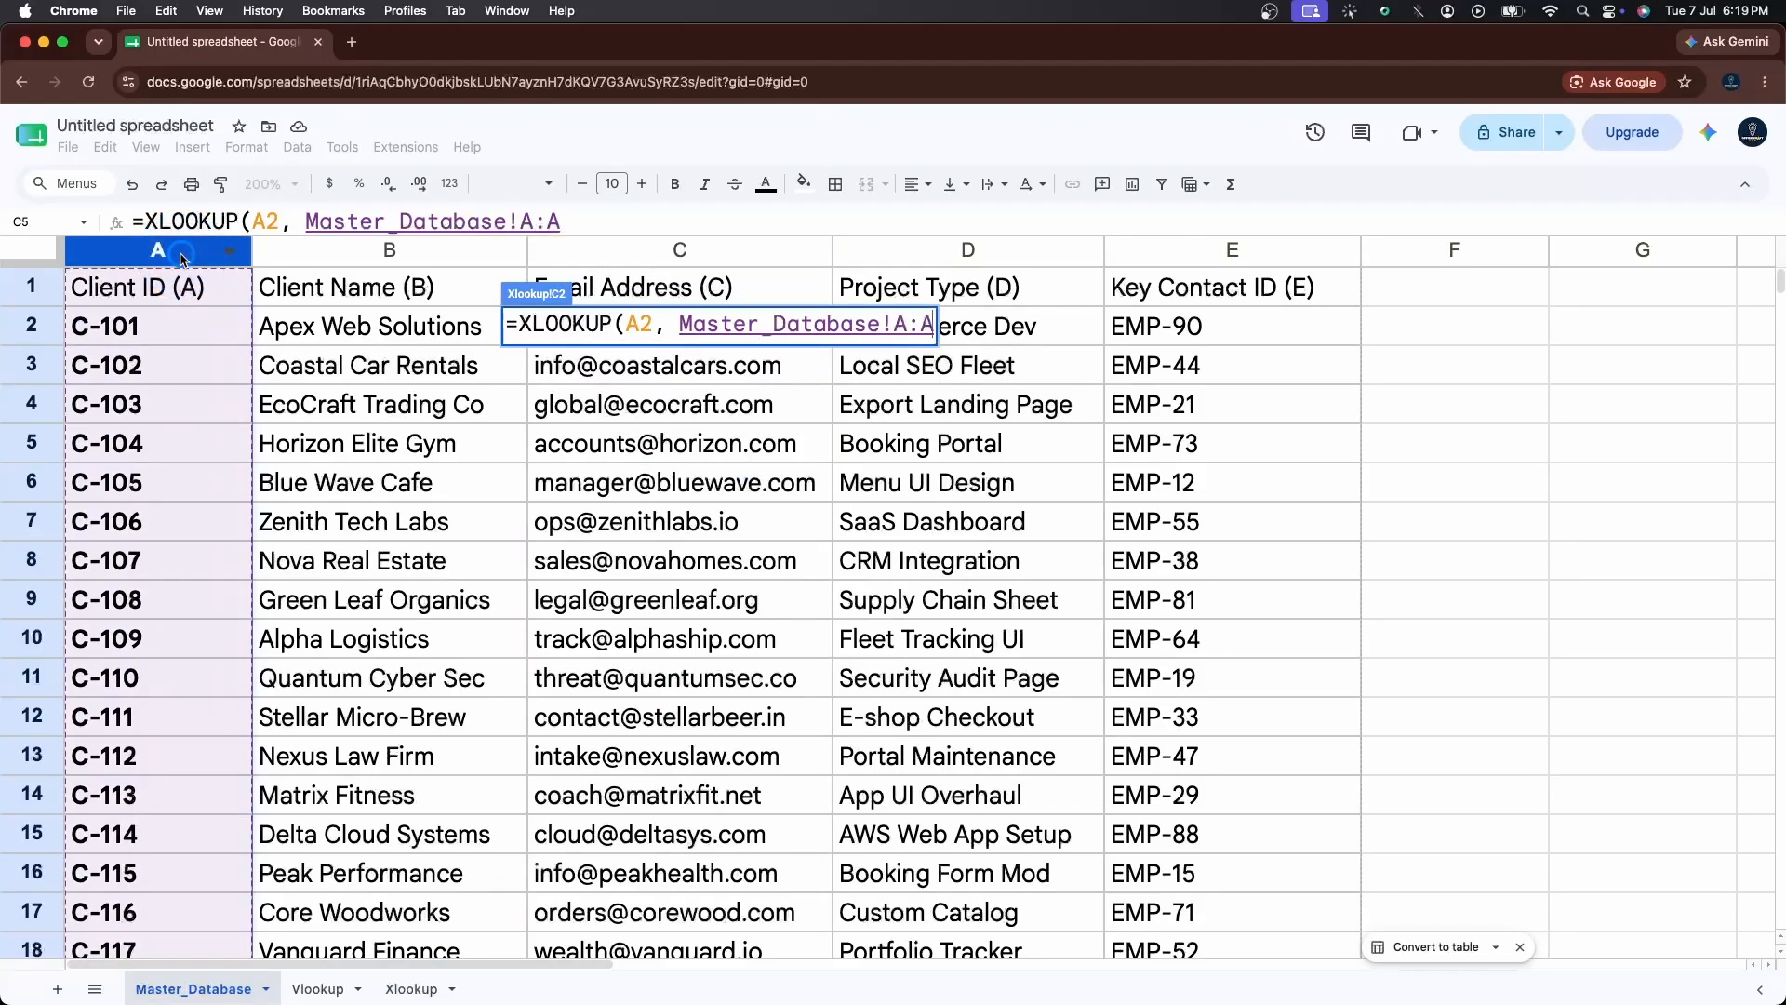
pyautogui.write(',')
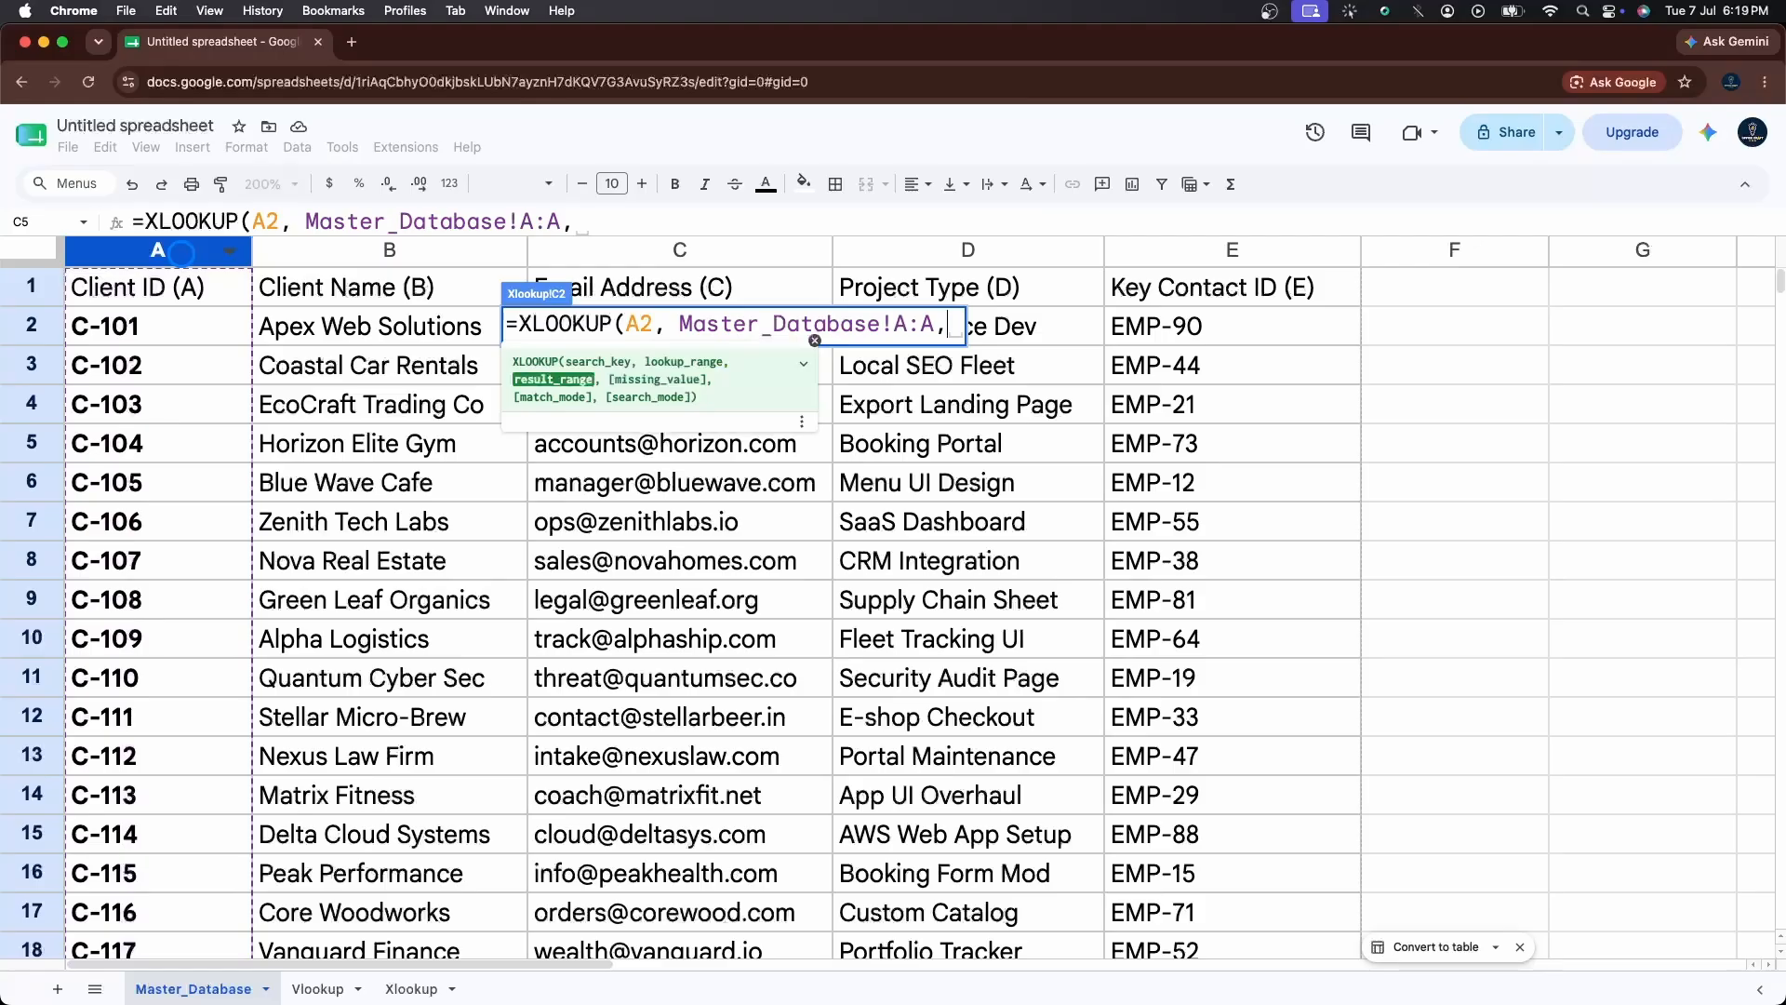
pyautogui.click(656, 251)
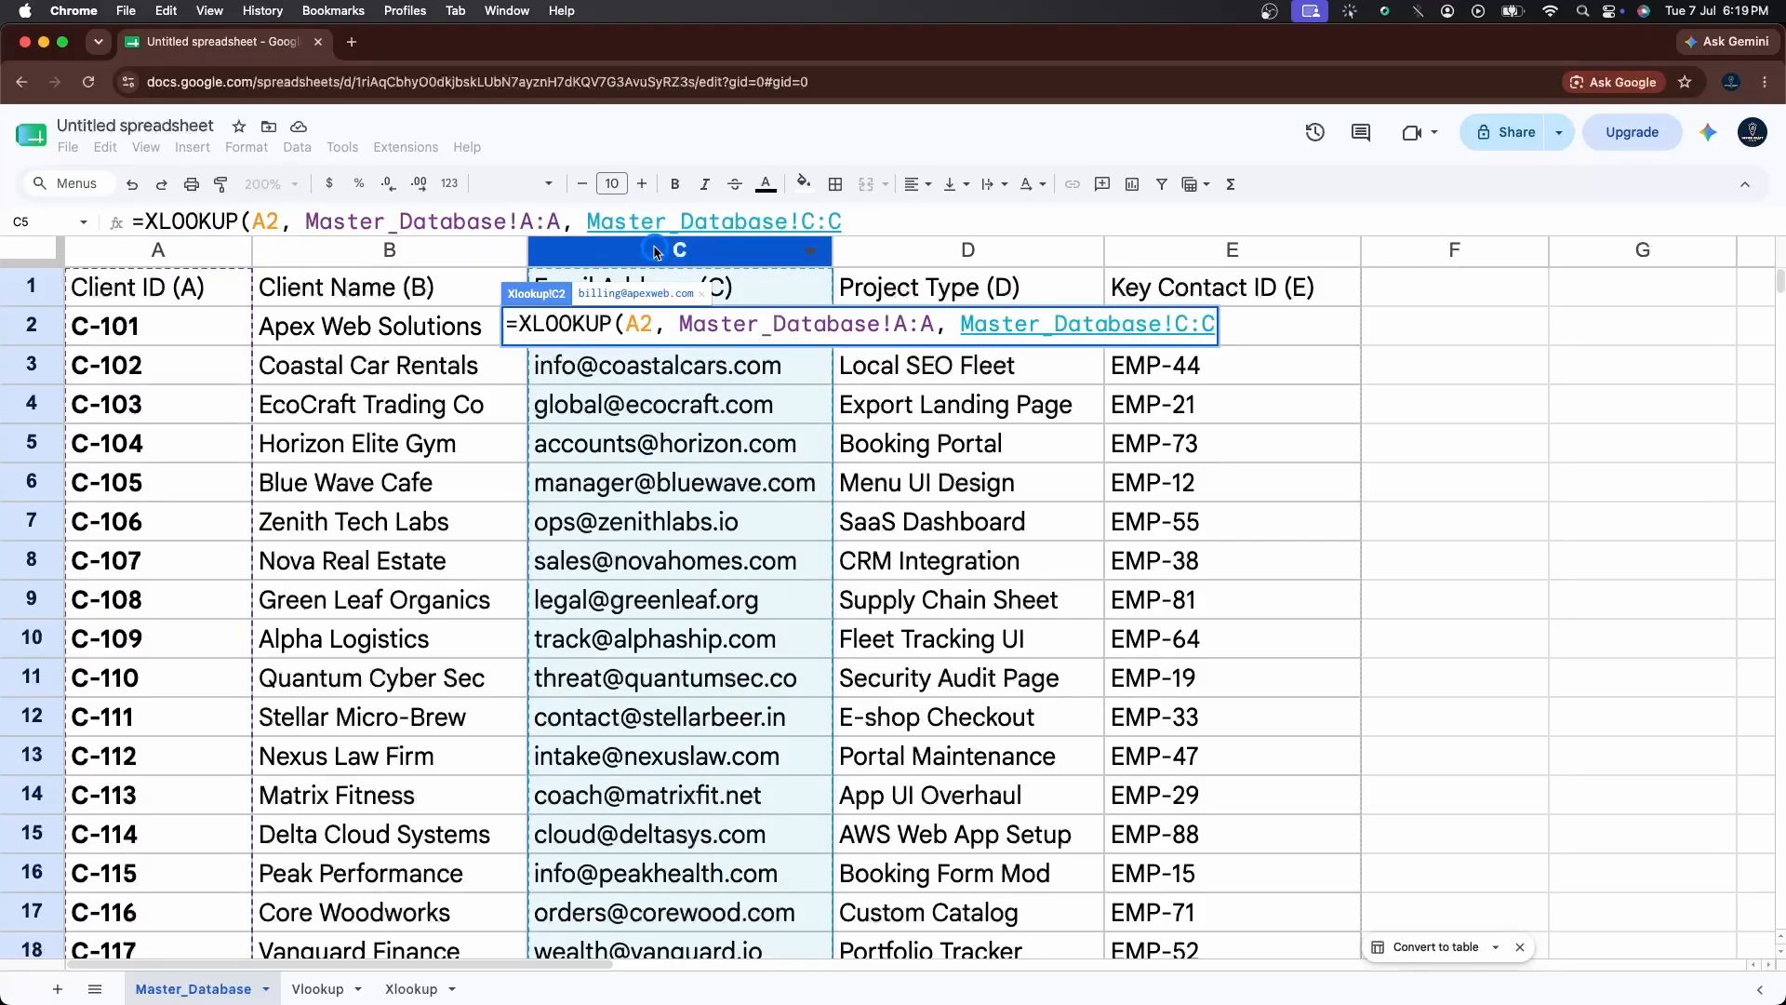
pyautogui.write(', 0')
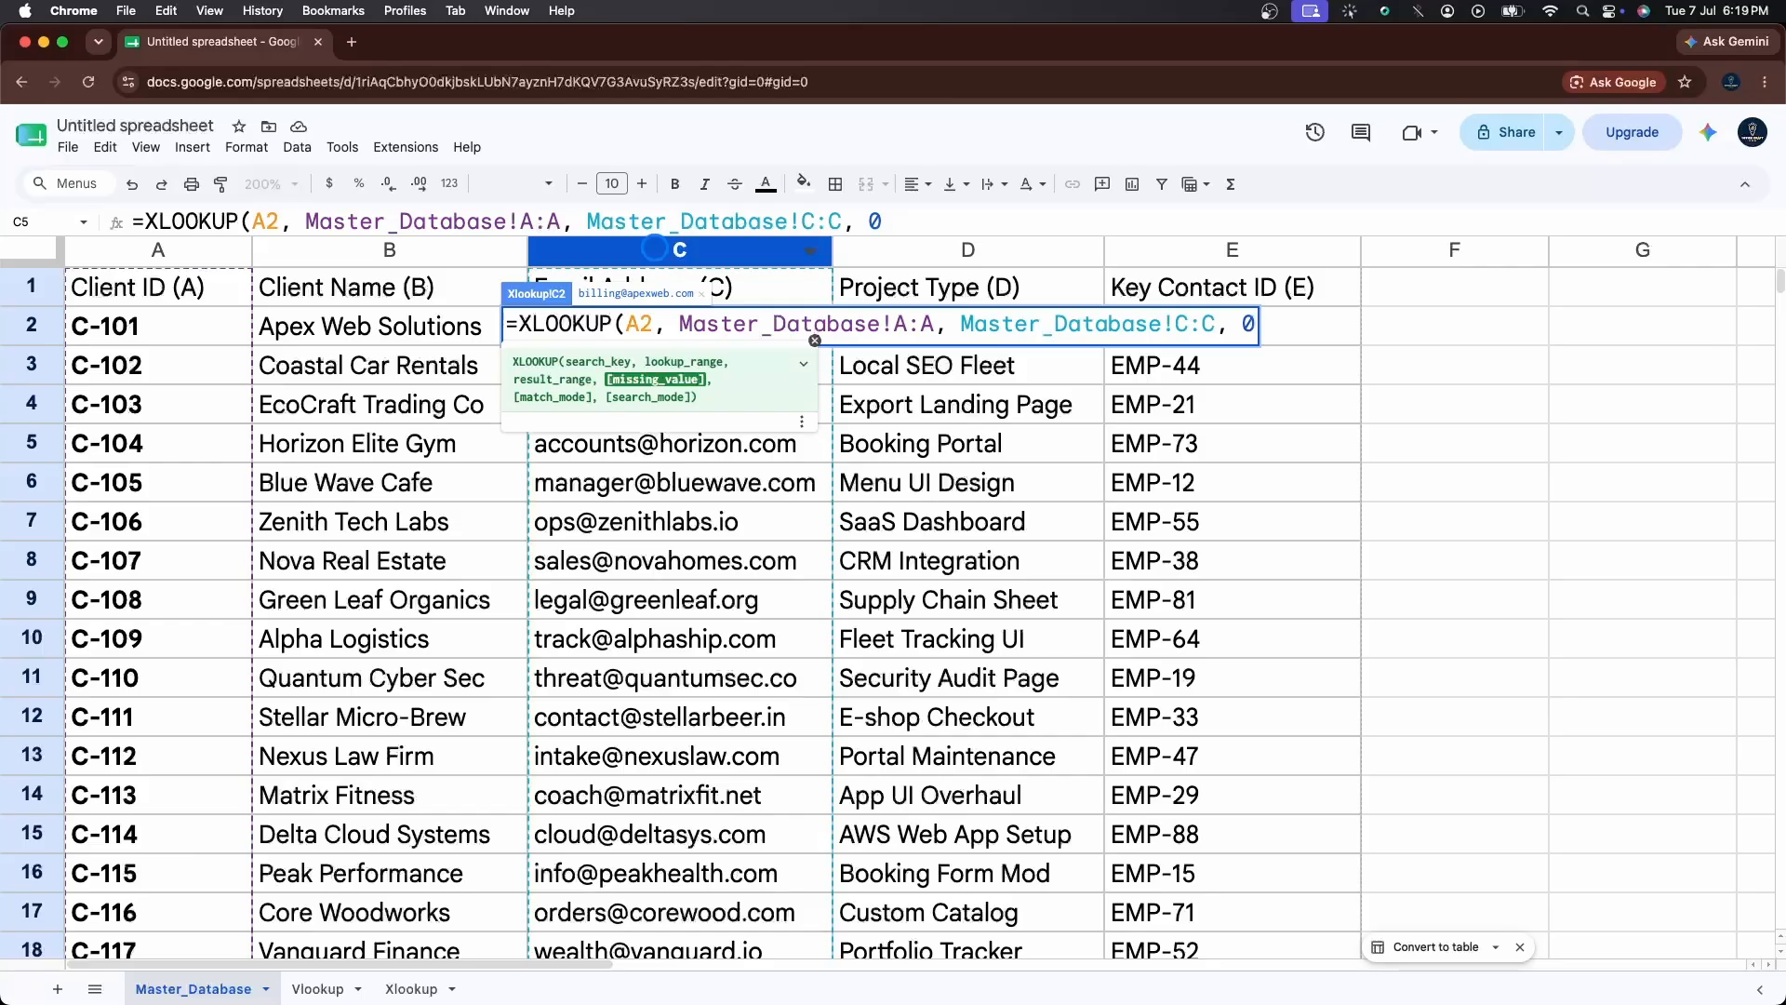
pyautogui.write(')')
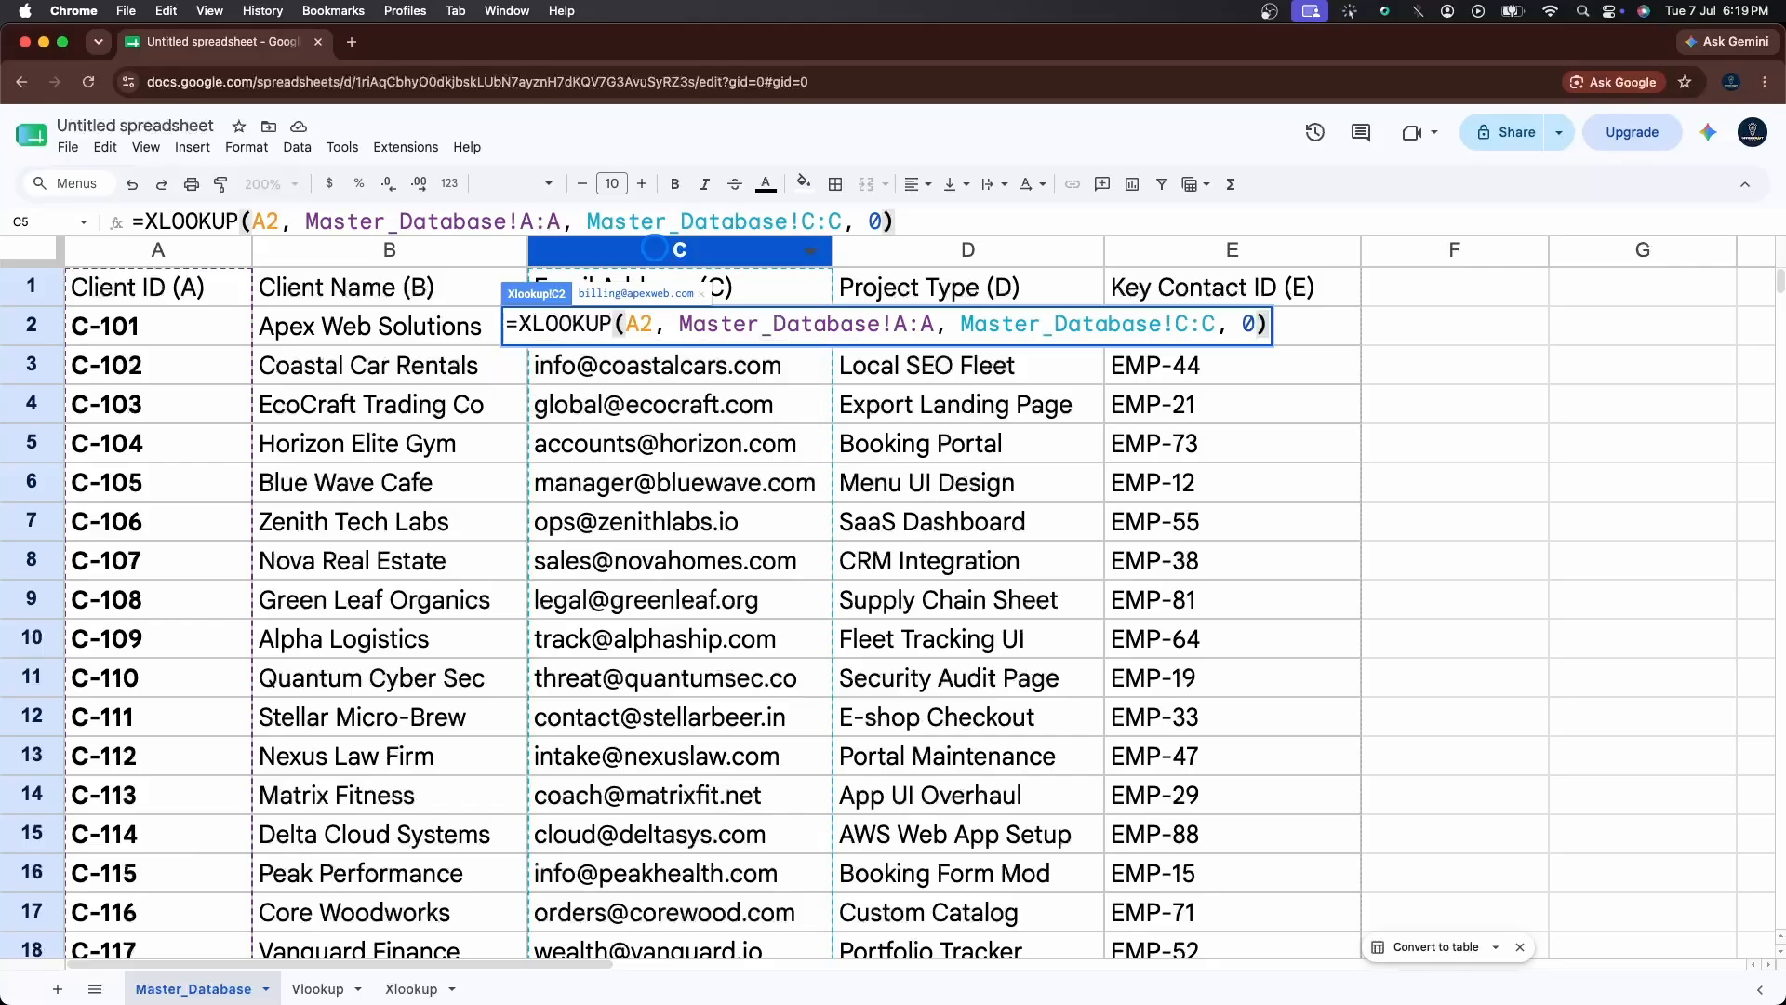
pyautogui.press('Return')
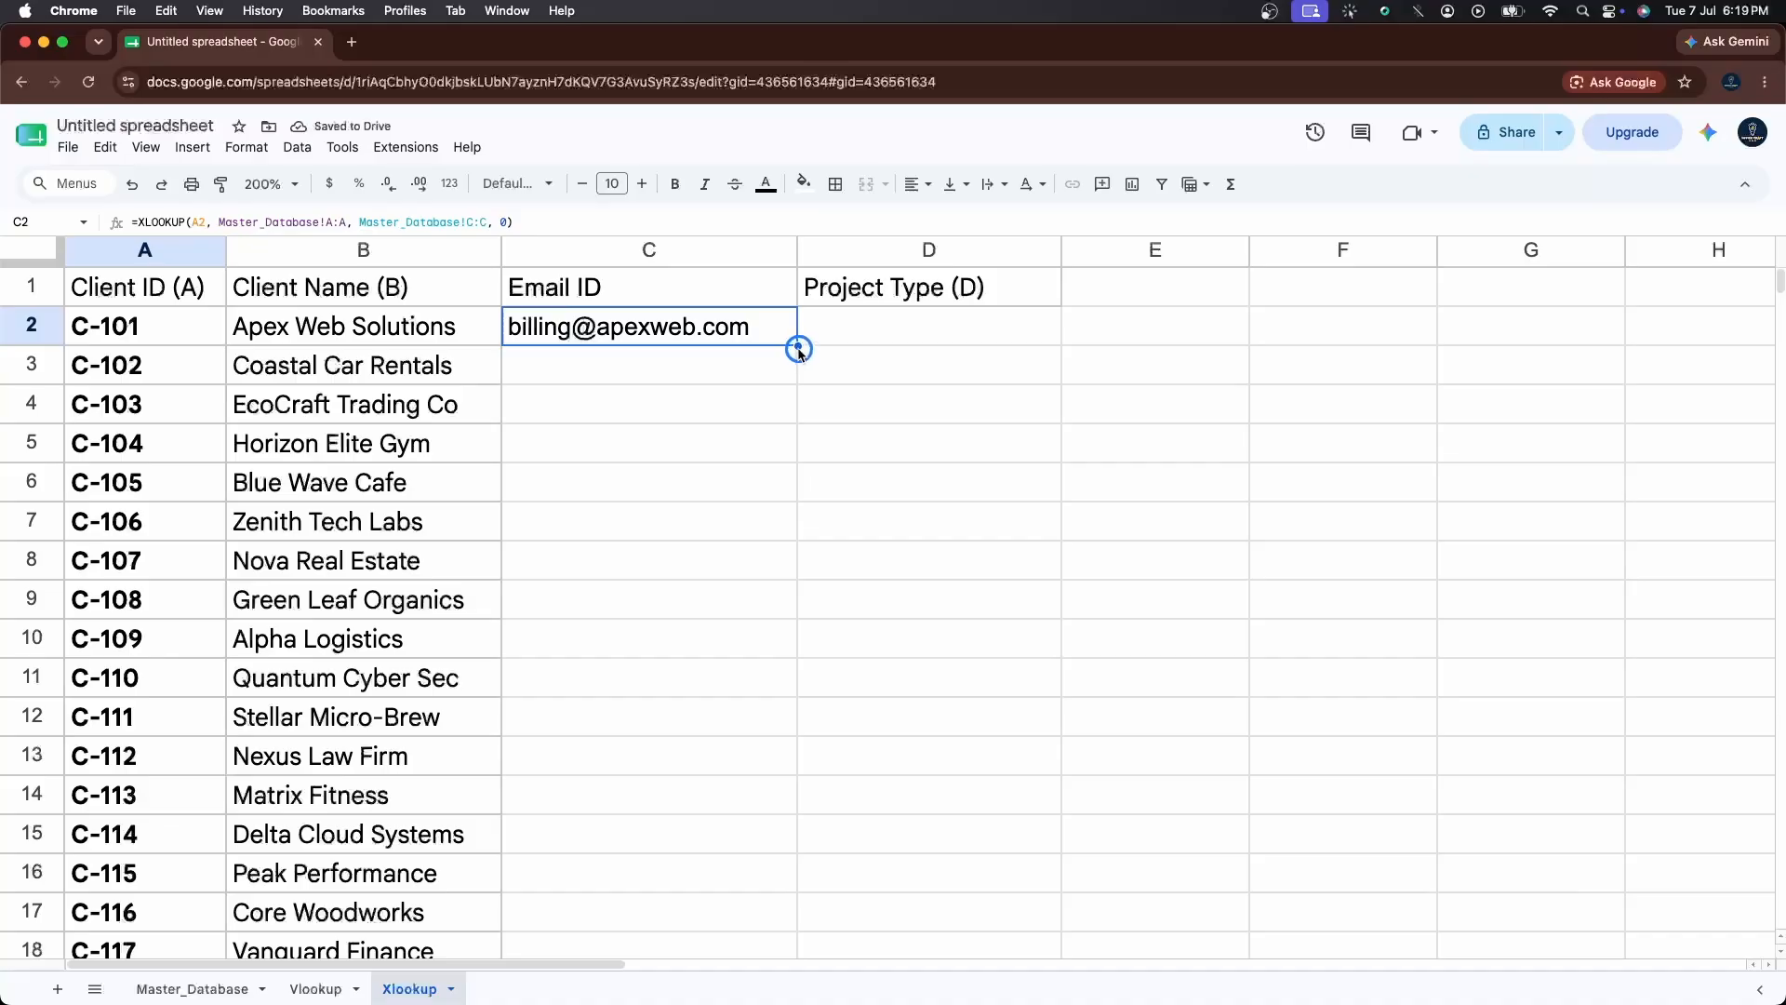
# Enter =XLOOKUP(B2, Master_Database!B:B, Master_Database!D:D, 0) in D2 to retrieve the first client's project type.
pyautogui.click(837, 328)
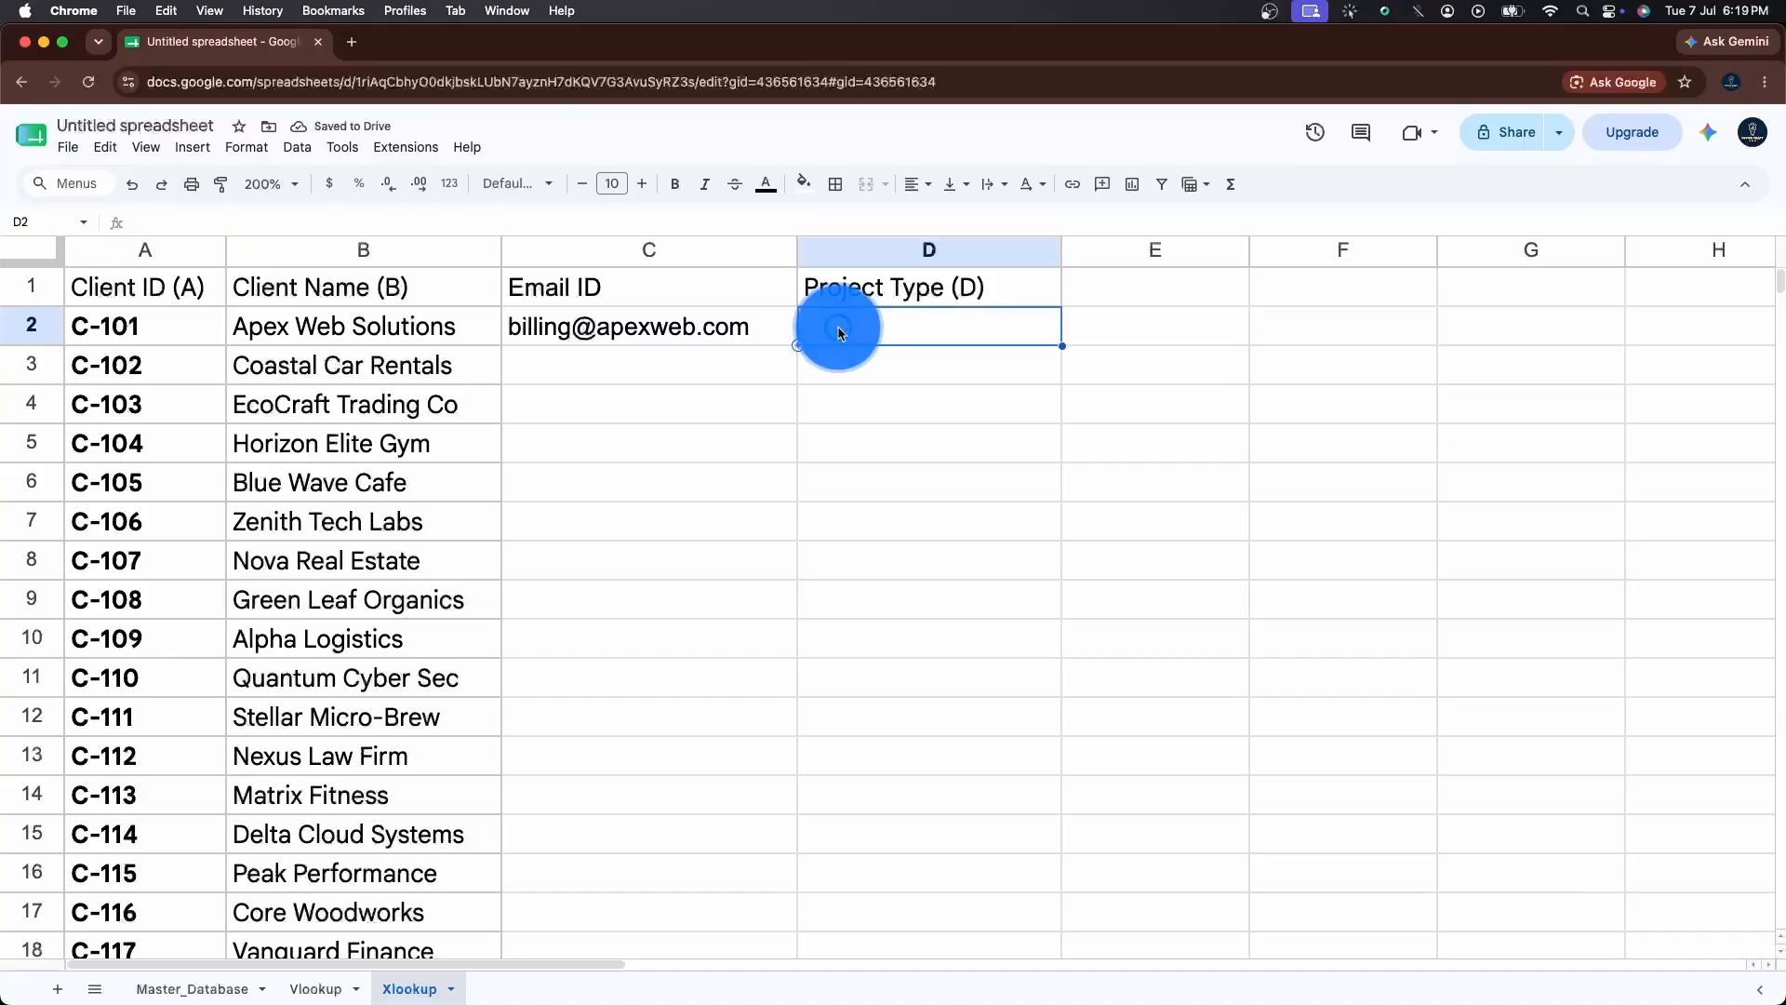
pyautogui.doubleClick(838, 327)
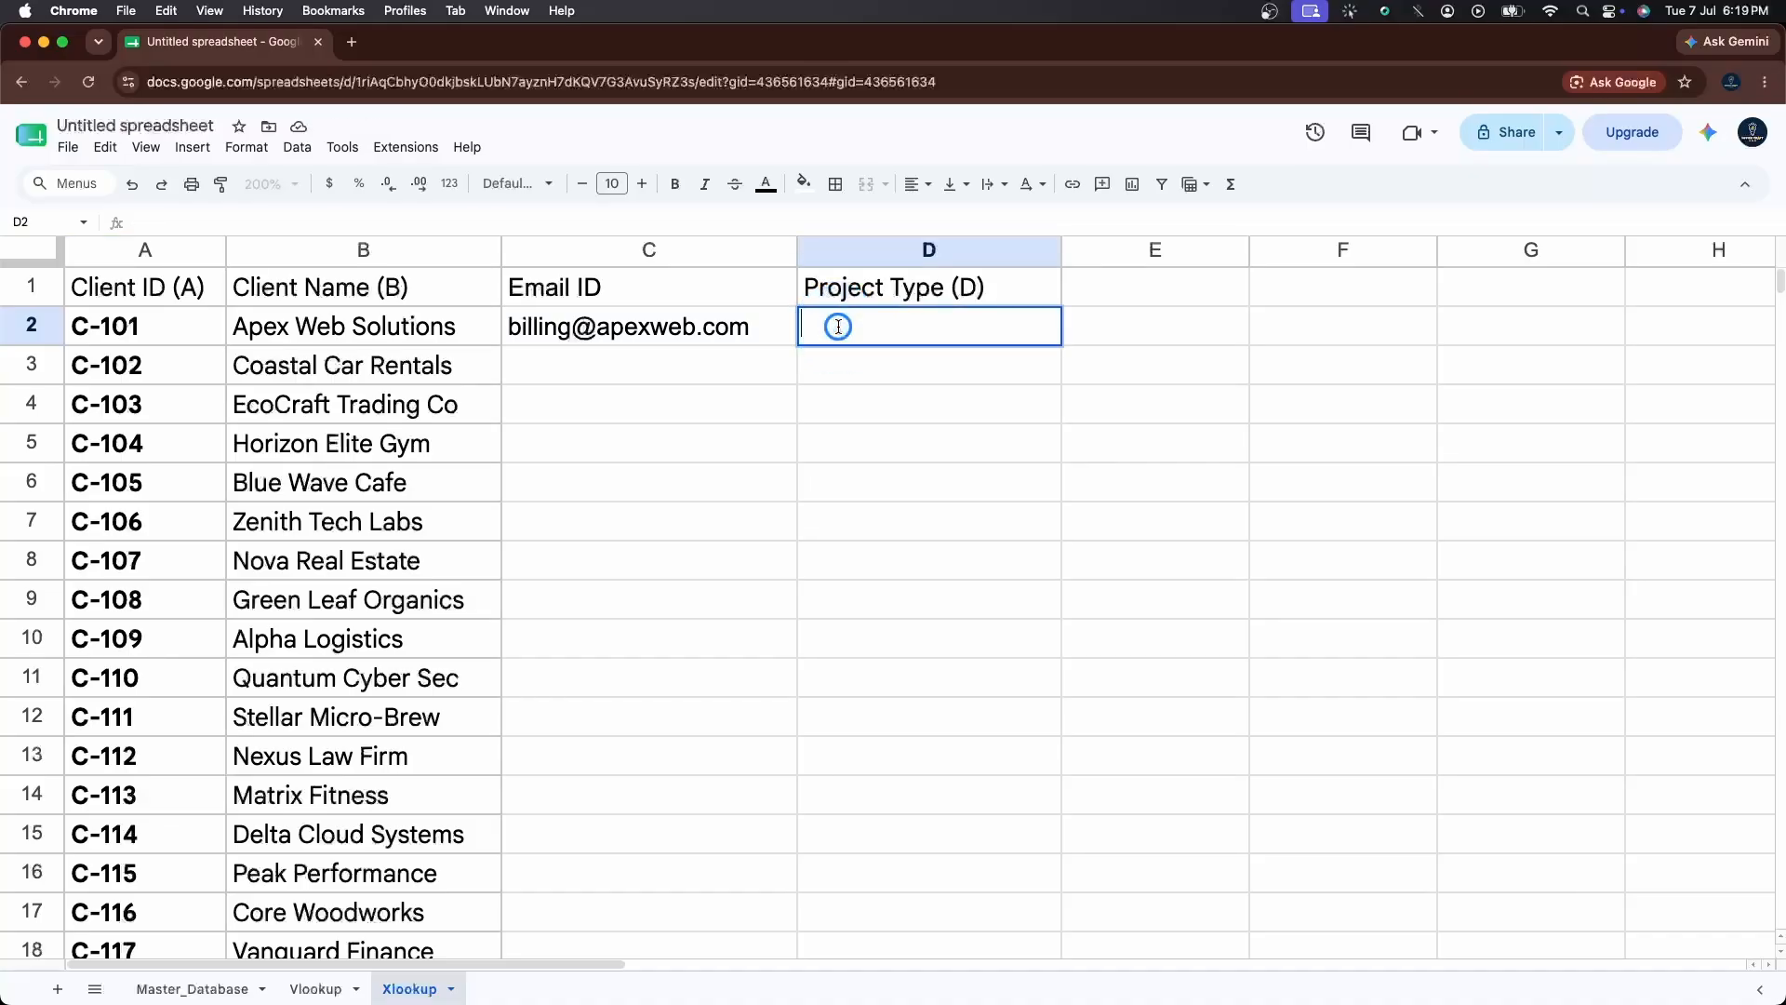
pyautogui.write('=x')
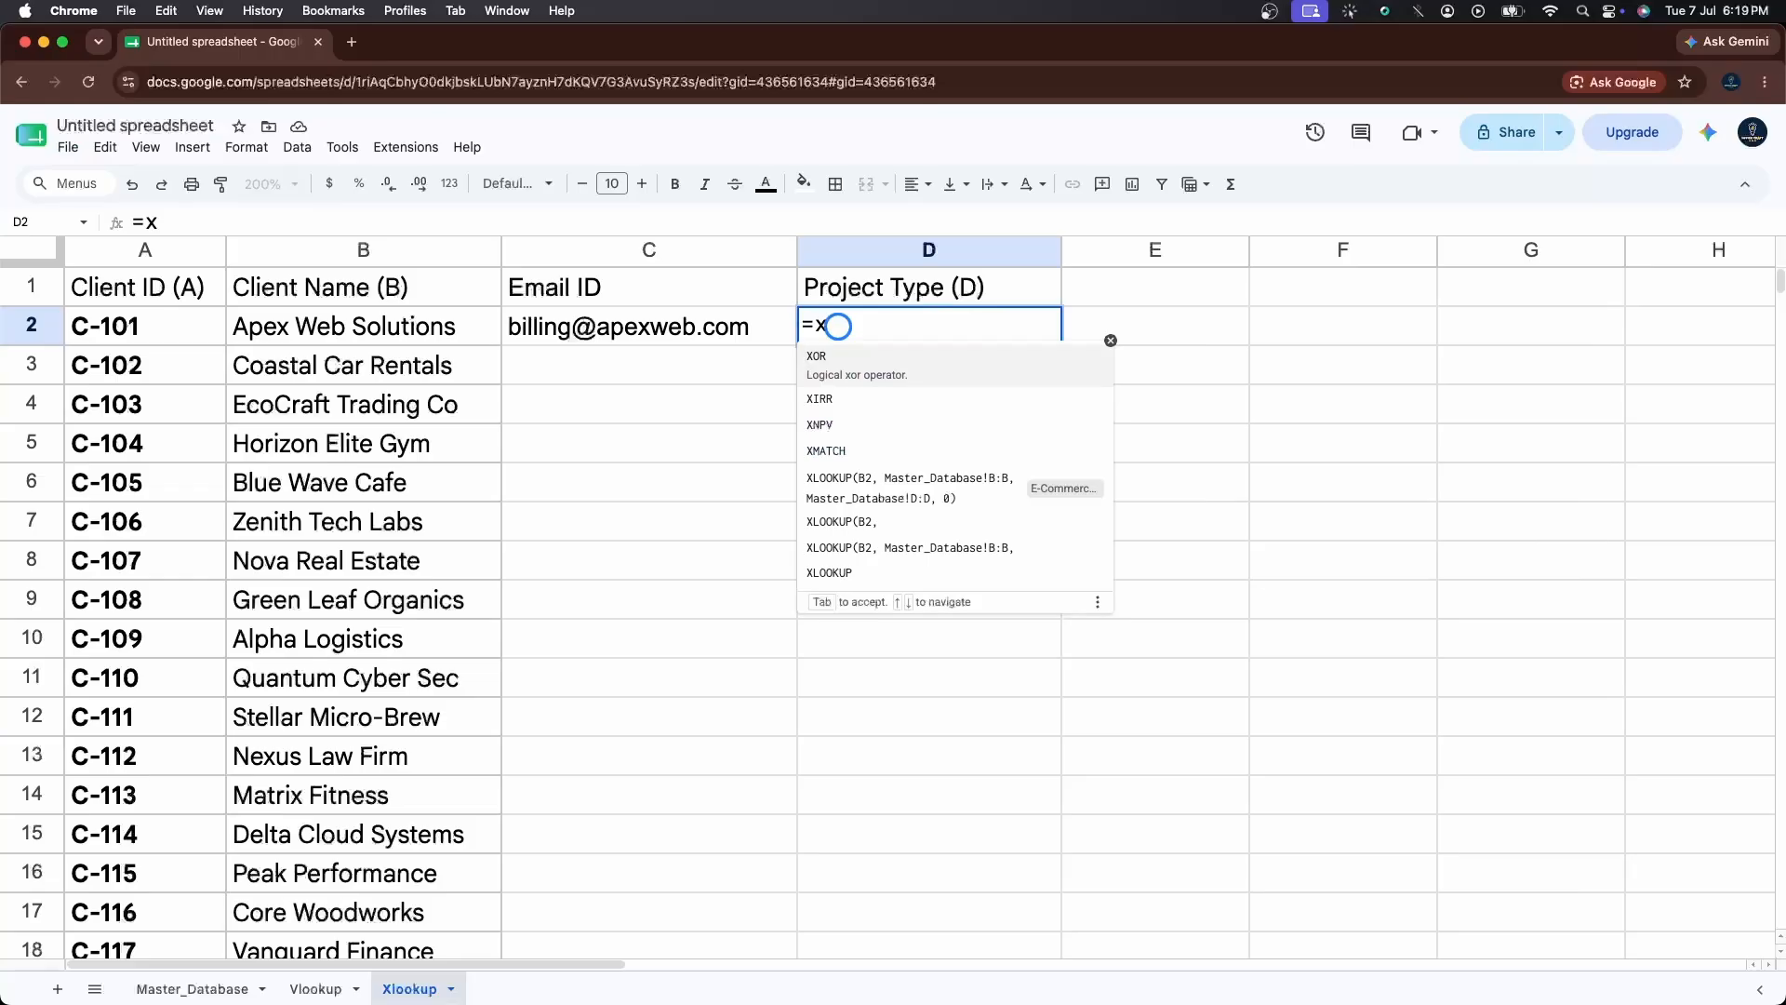
pyautogui.write('l')
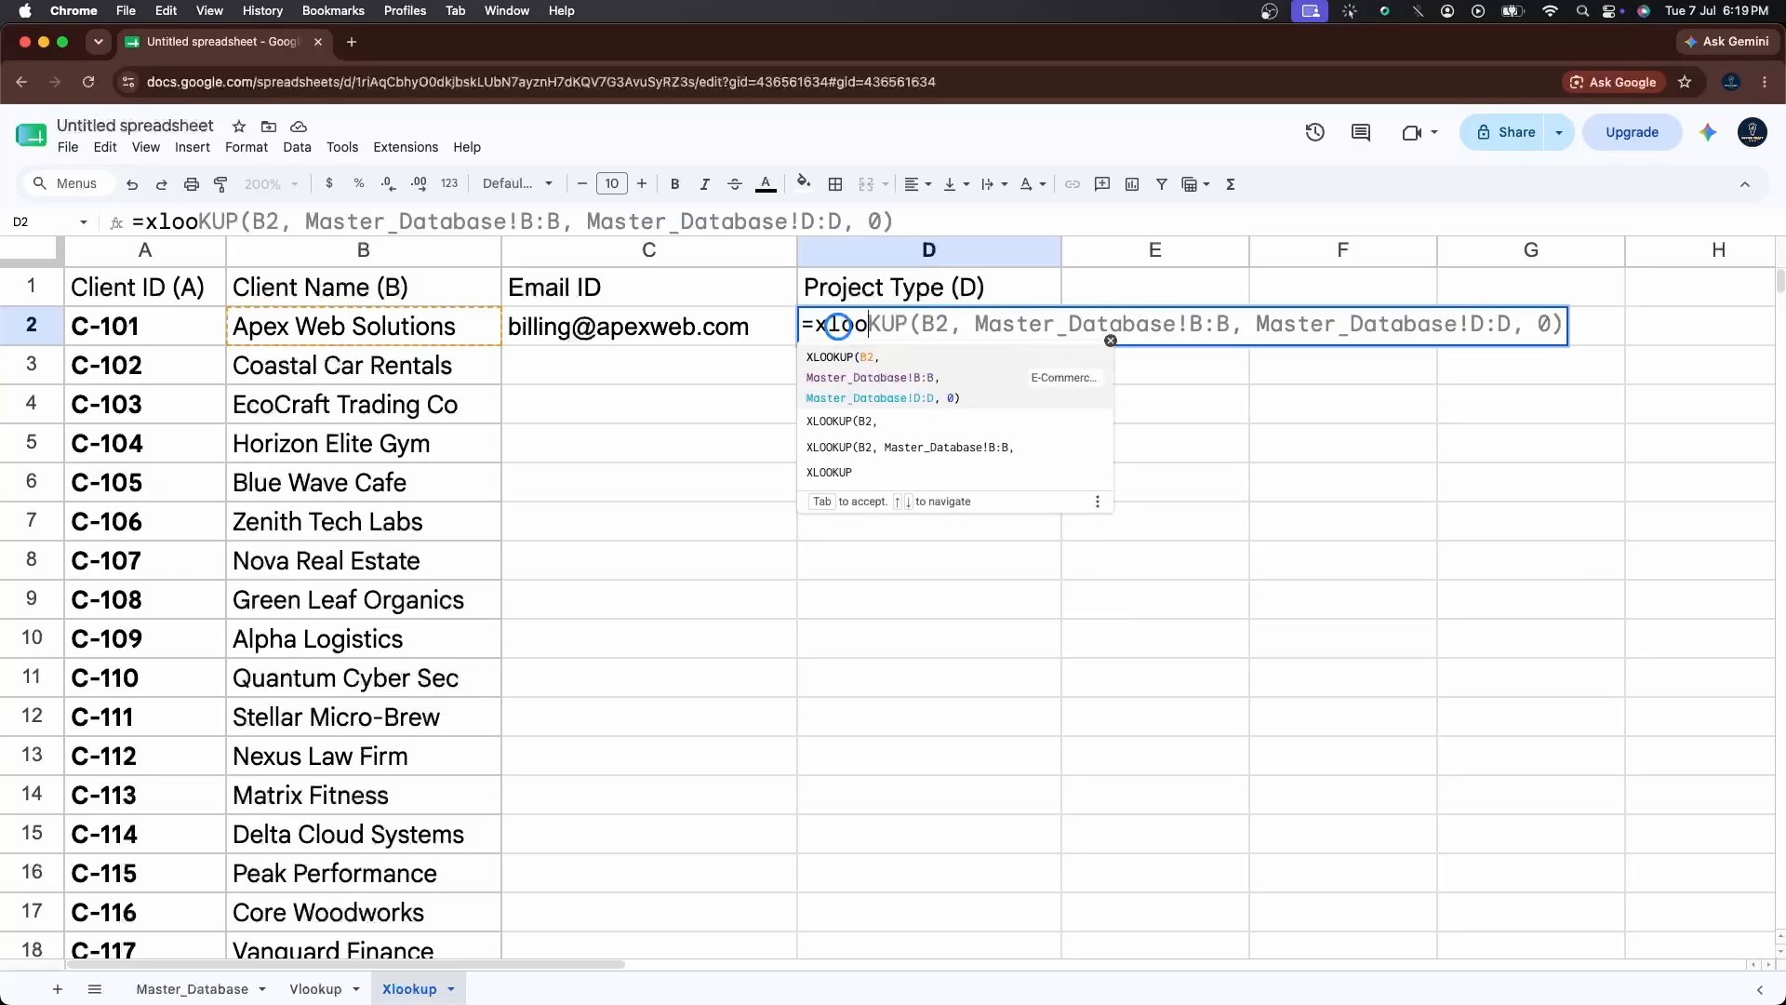
pyautogui.write('oo')
pyautogui.press('Tab')
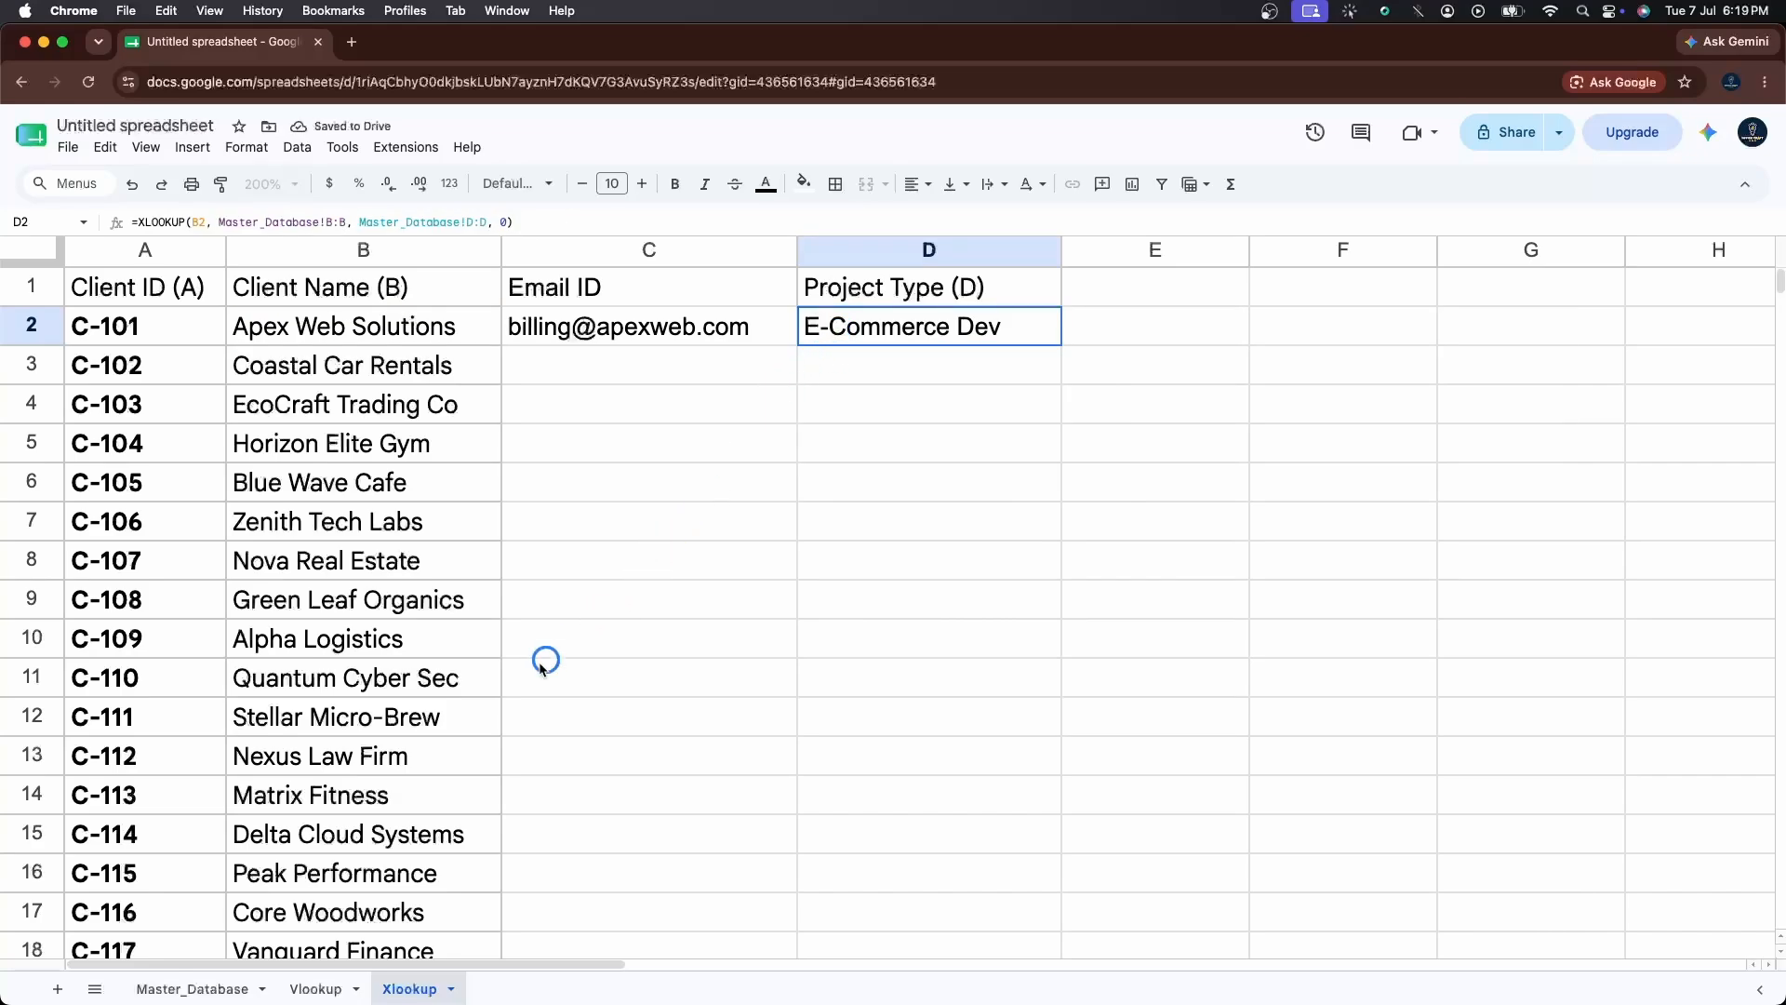
# Compare the Project Type column in Master_Database with the Project Type column in the Xlookup sheet.
pyautogui.click(201, 992)
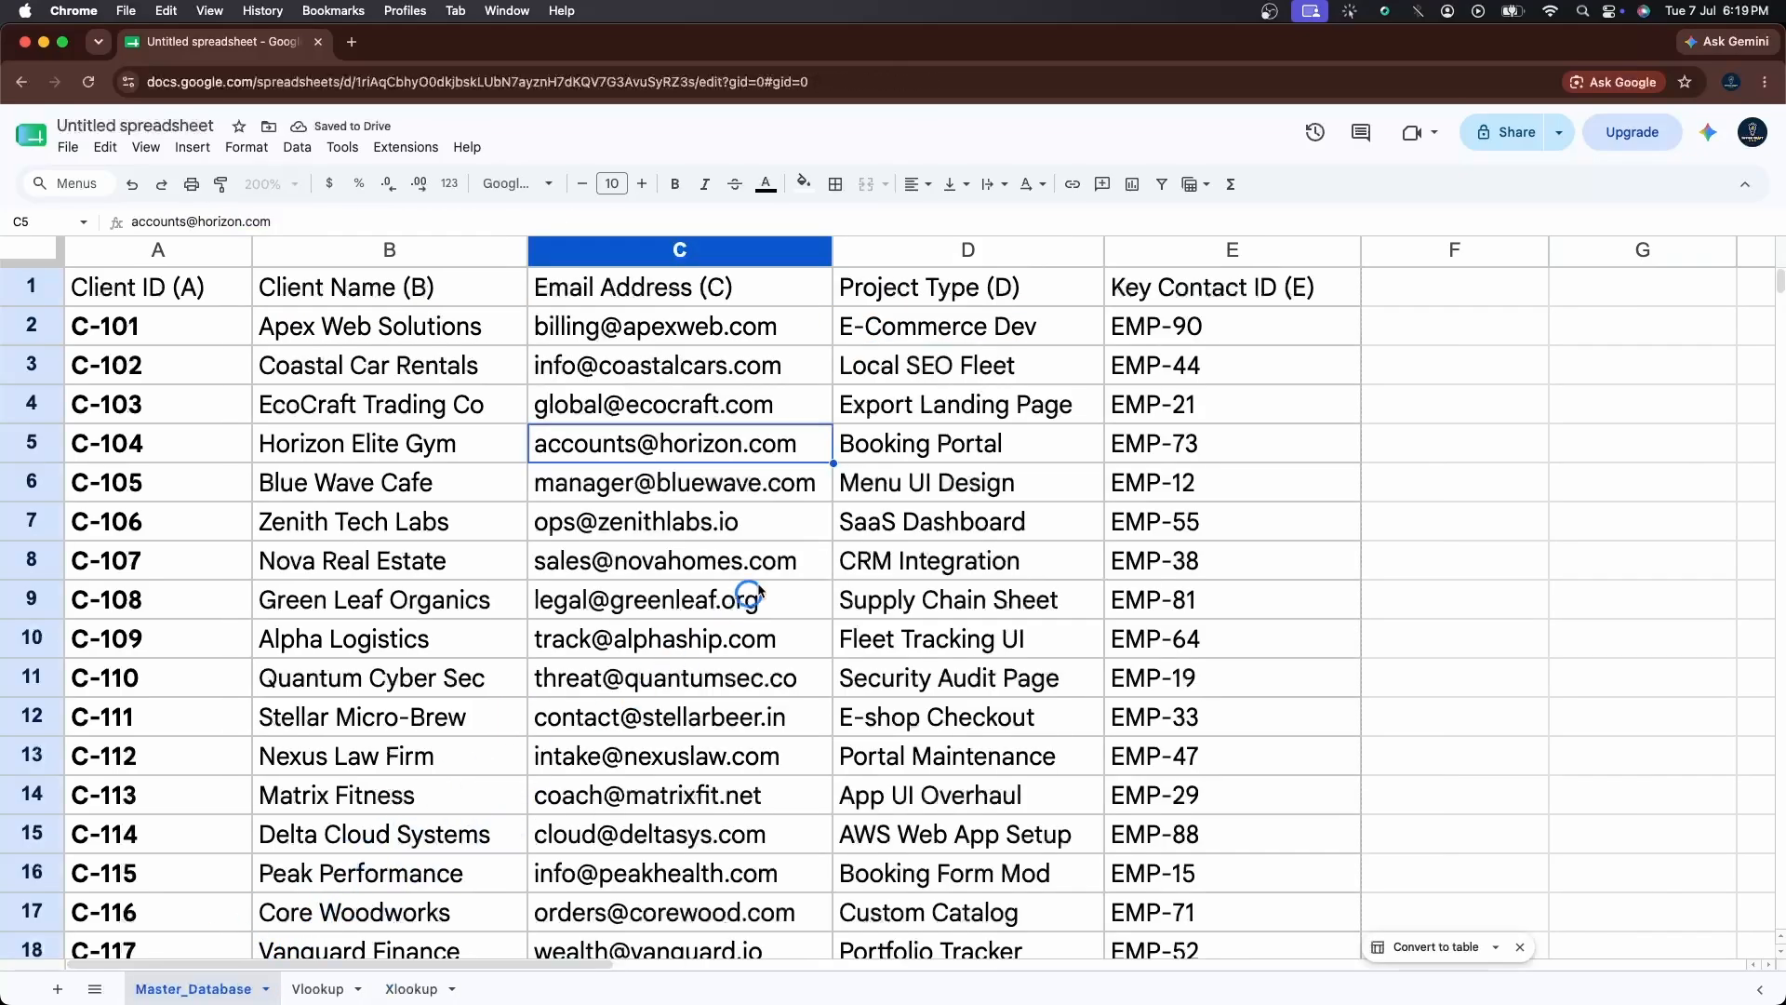
pyautogui.click(1011, 254)
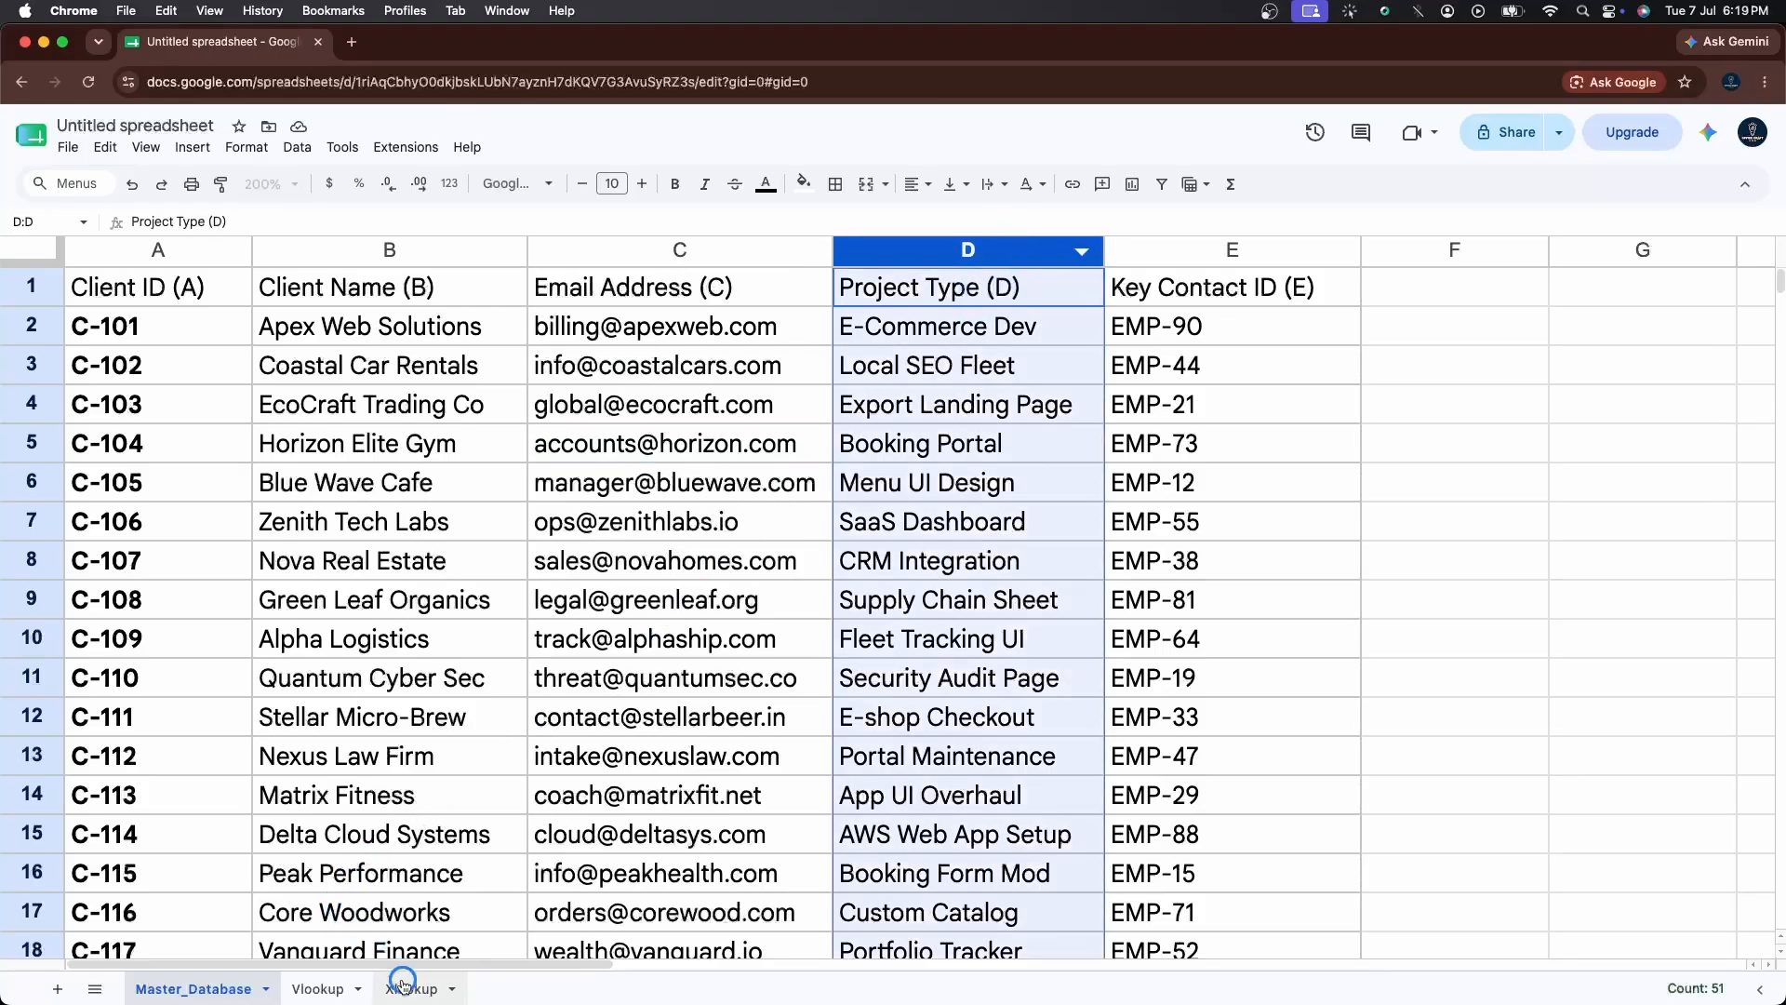
pyautogui.click(409, 988)
pyautogui.click(982, 242)
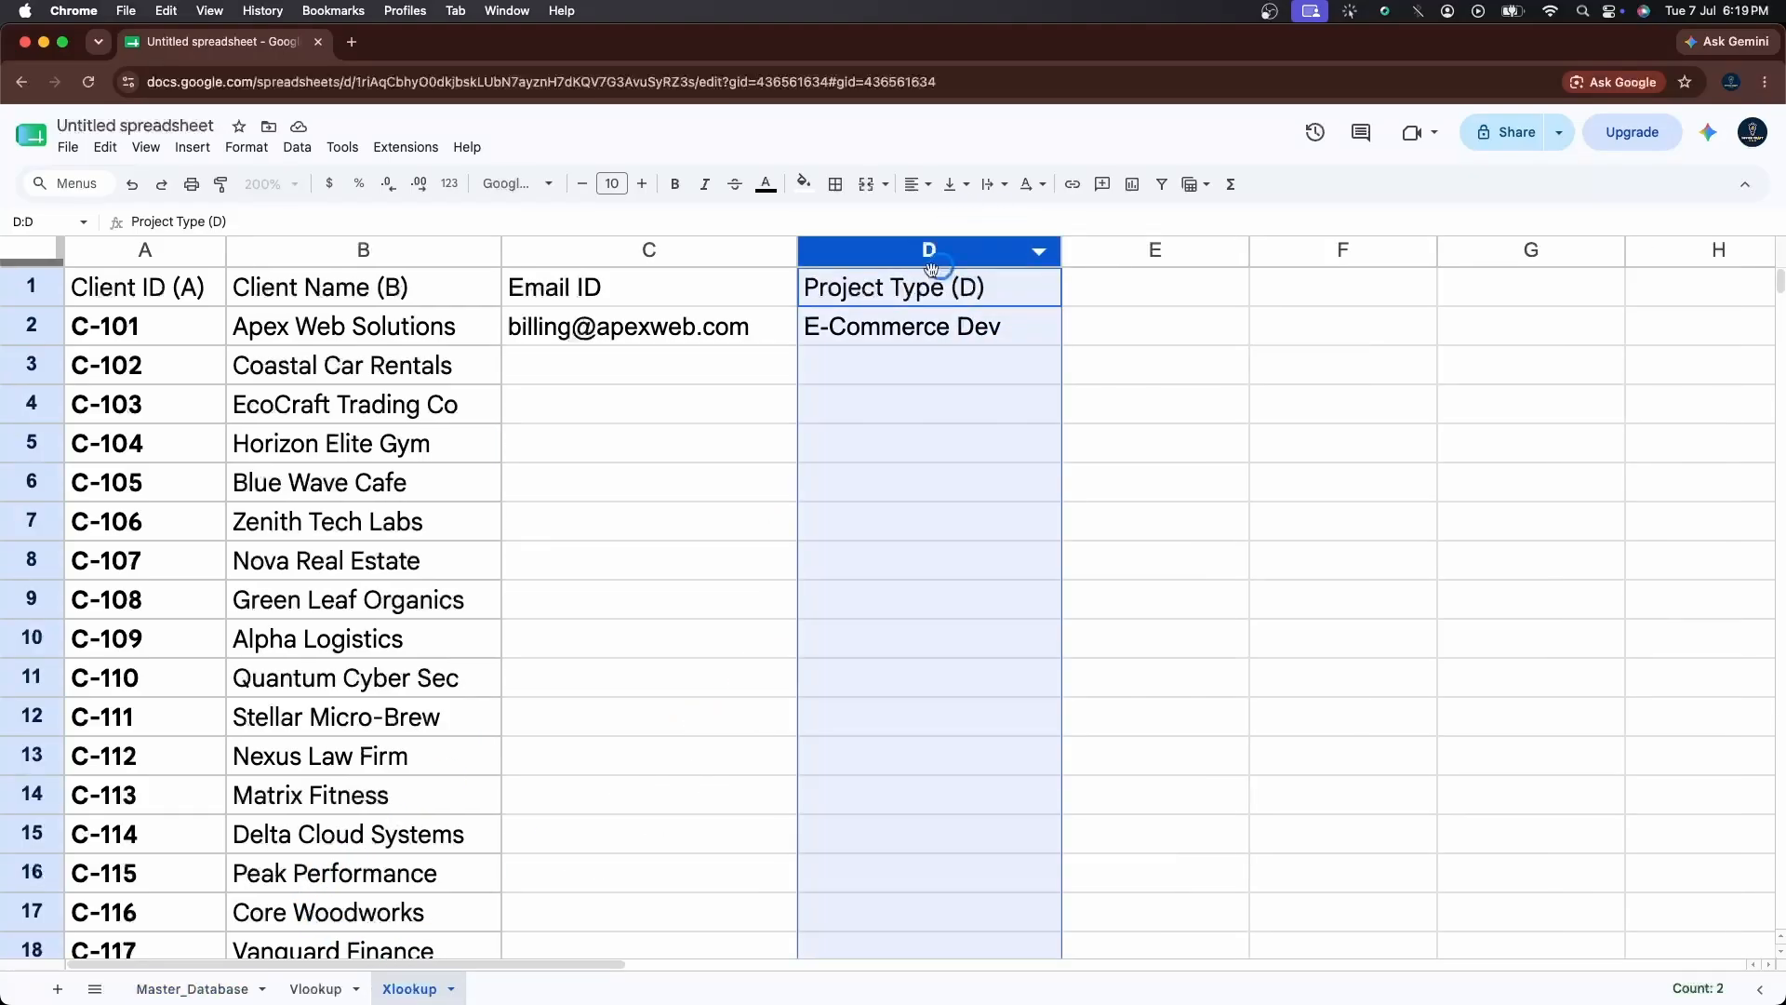
# Fill the XLOOKUP formulas from C2 and D2 down to row 51 in the Email ID and Project Type columns.
pyautogui.click(734, 327)
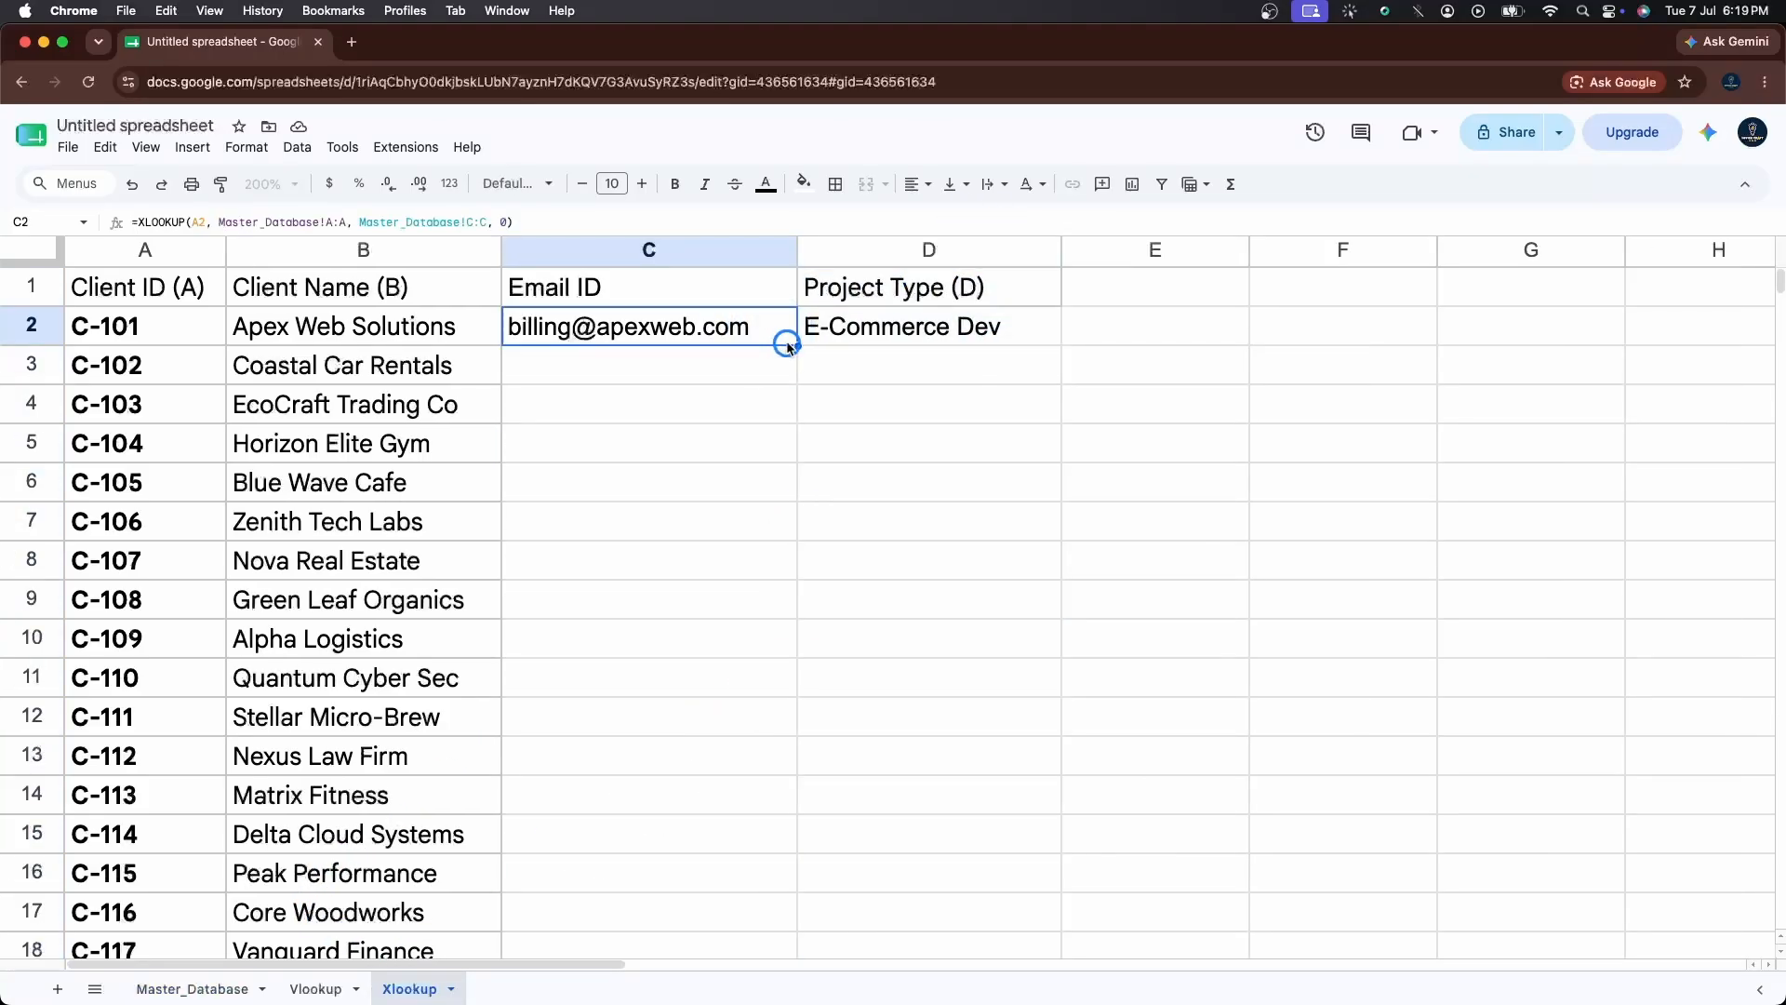
pyautogui.moveTo(797, 346); pyautogui.dragTo(818, 595)
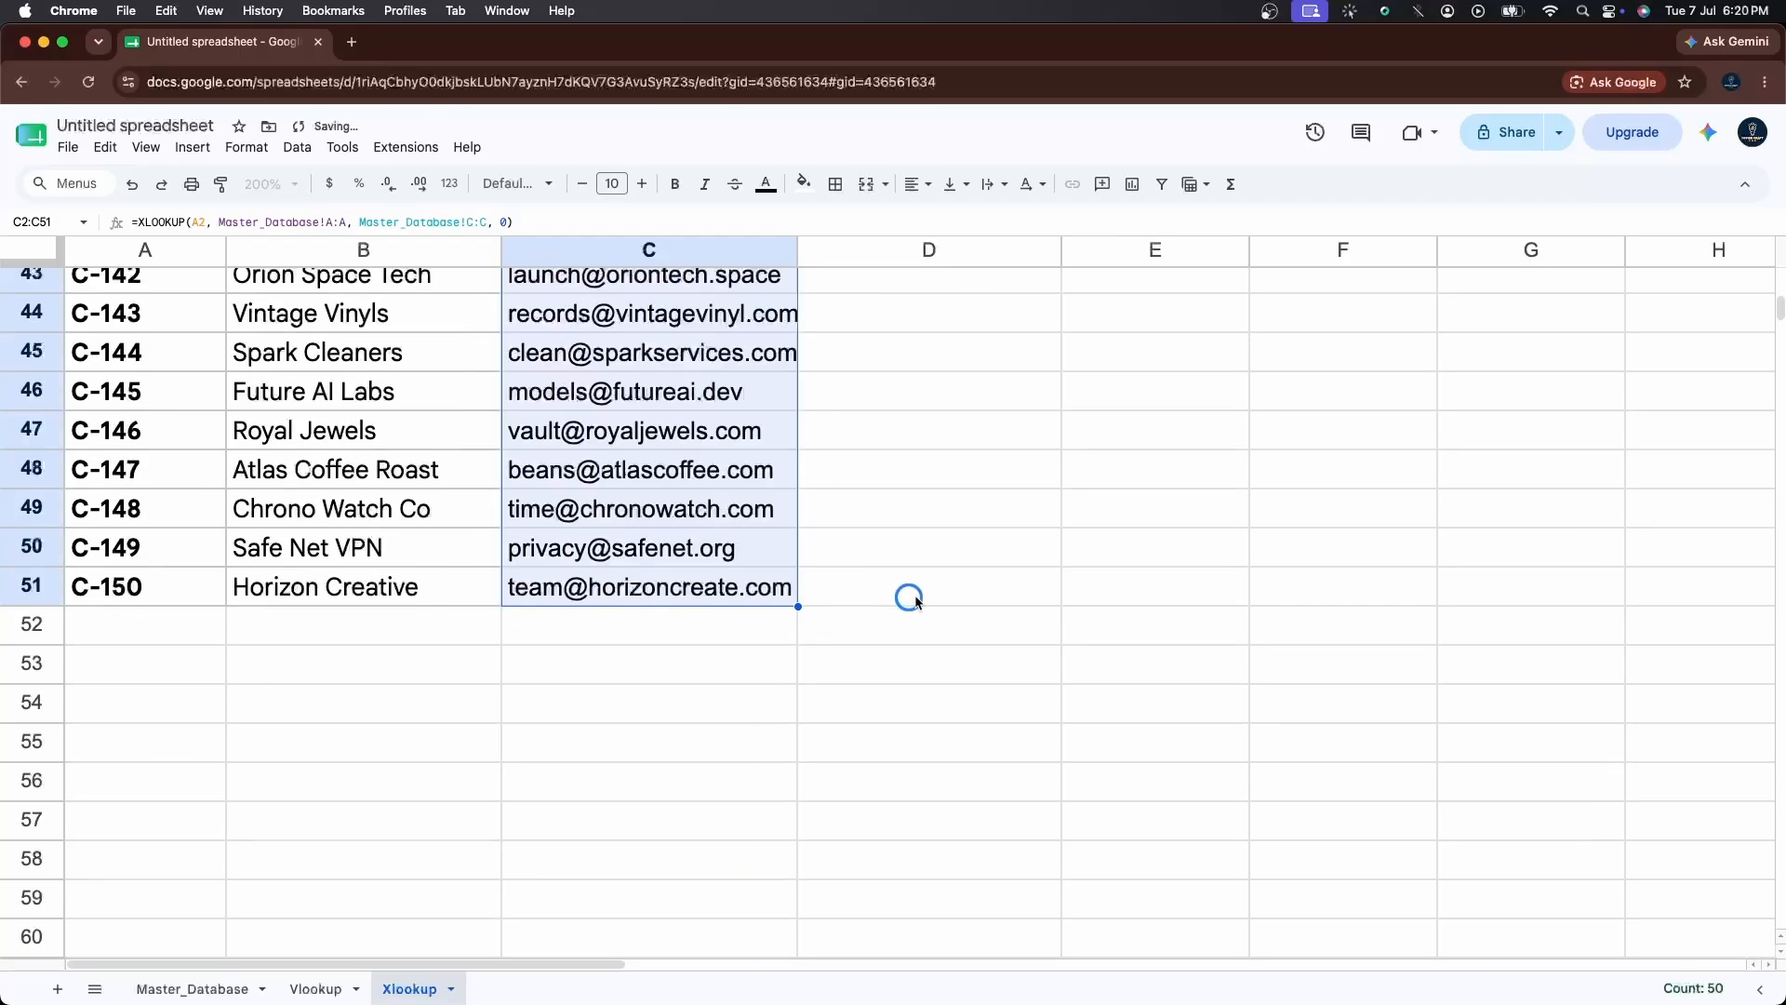
pyautogui.scroll(15, 929, 597)
pyautogui.click(954, 337)
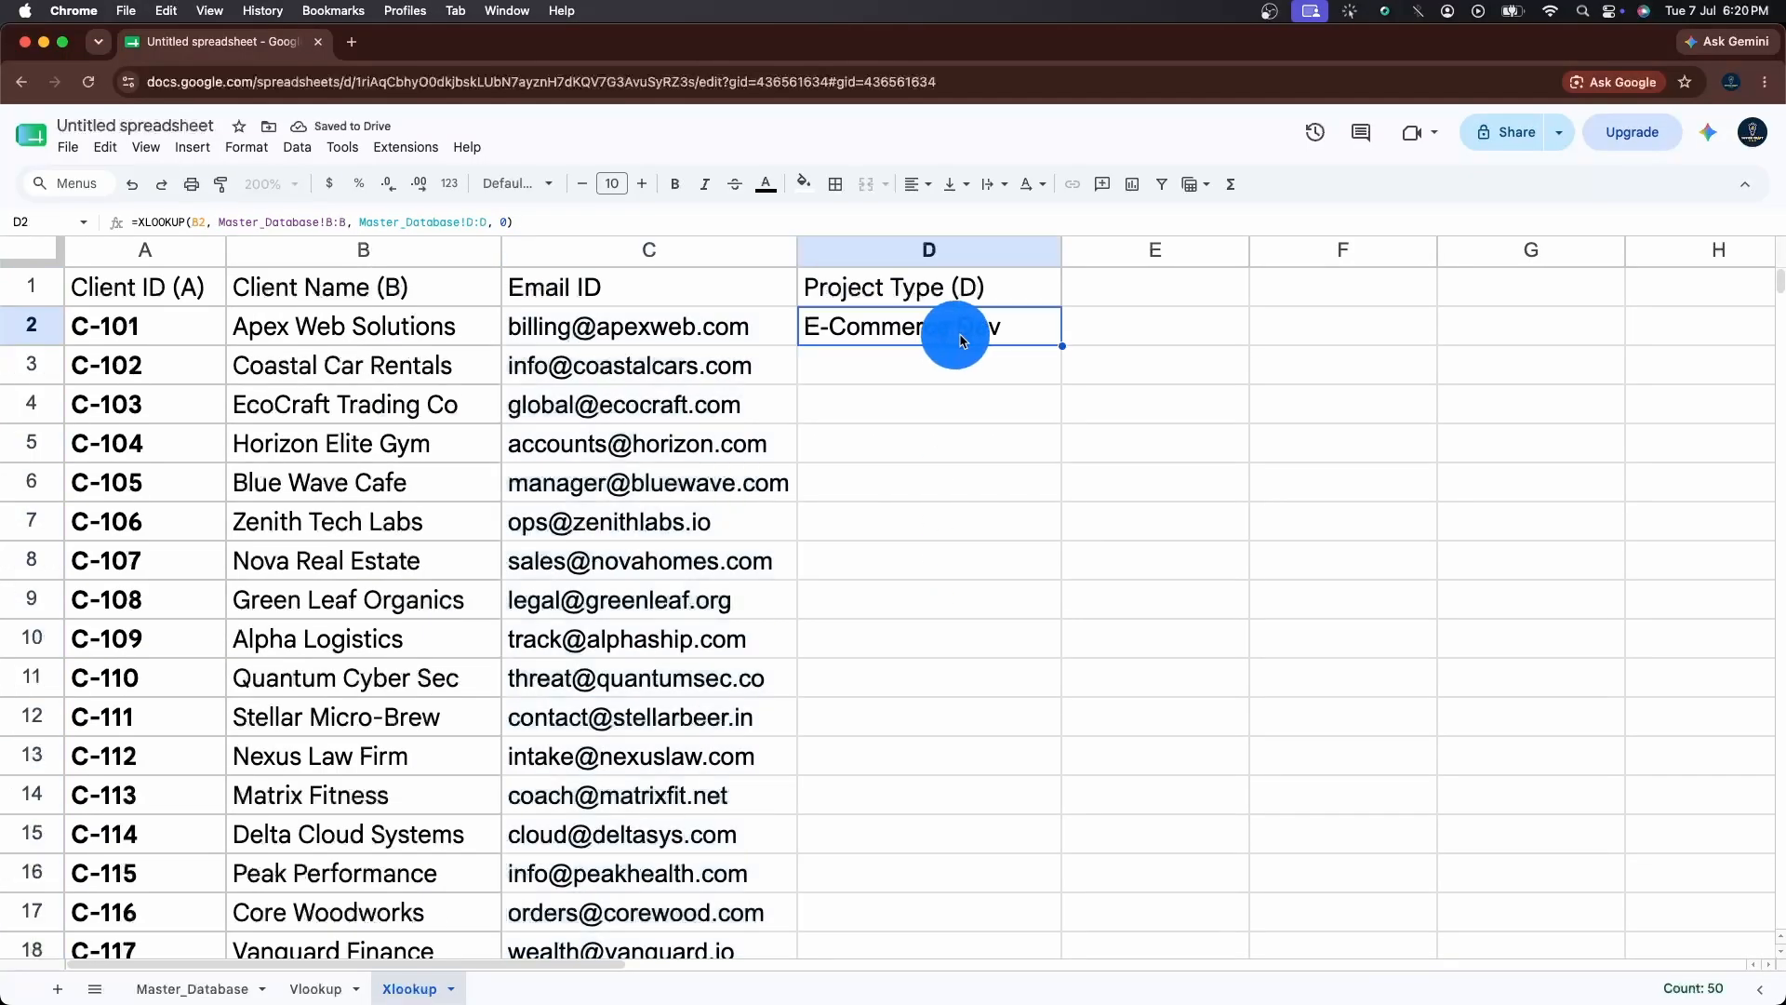
pyautogui.moveTo(1061, 346); pyautogui.dragTo(1059, 791)
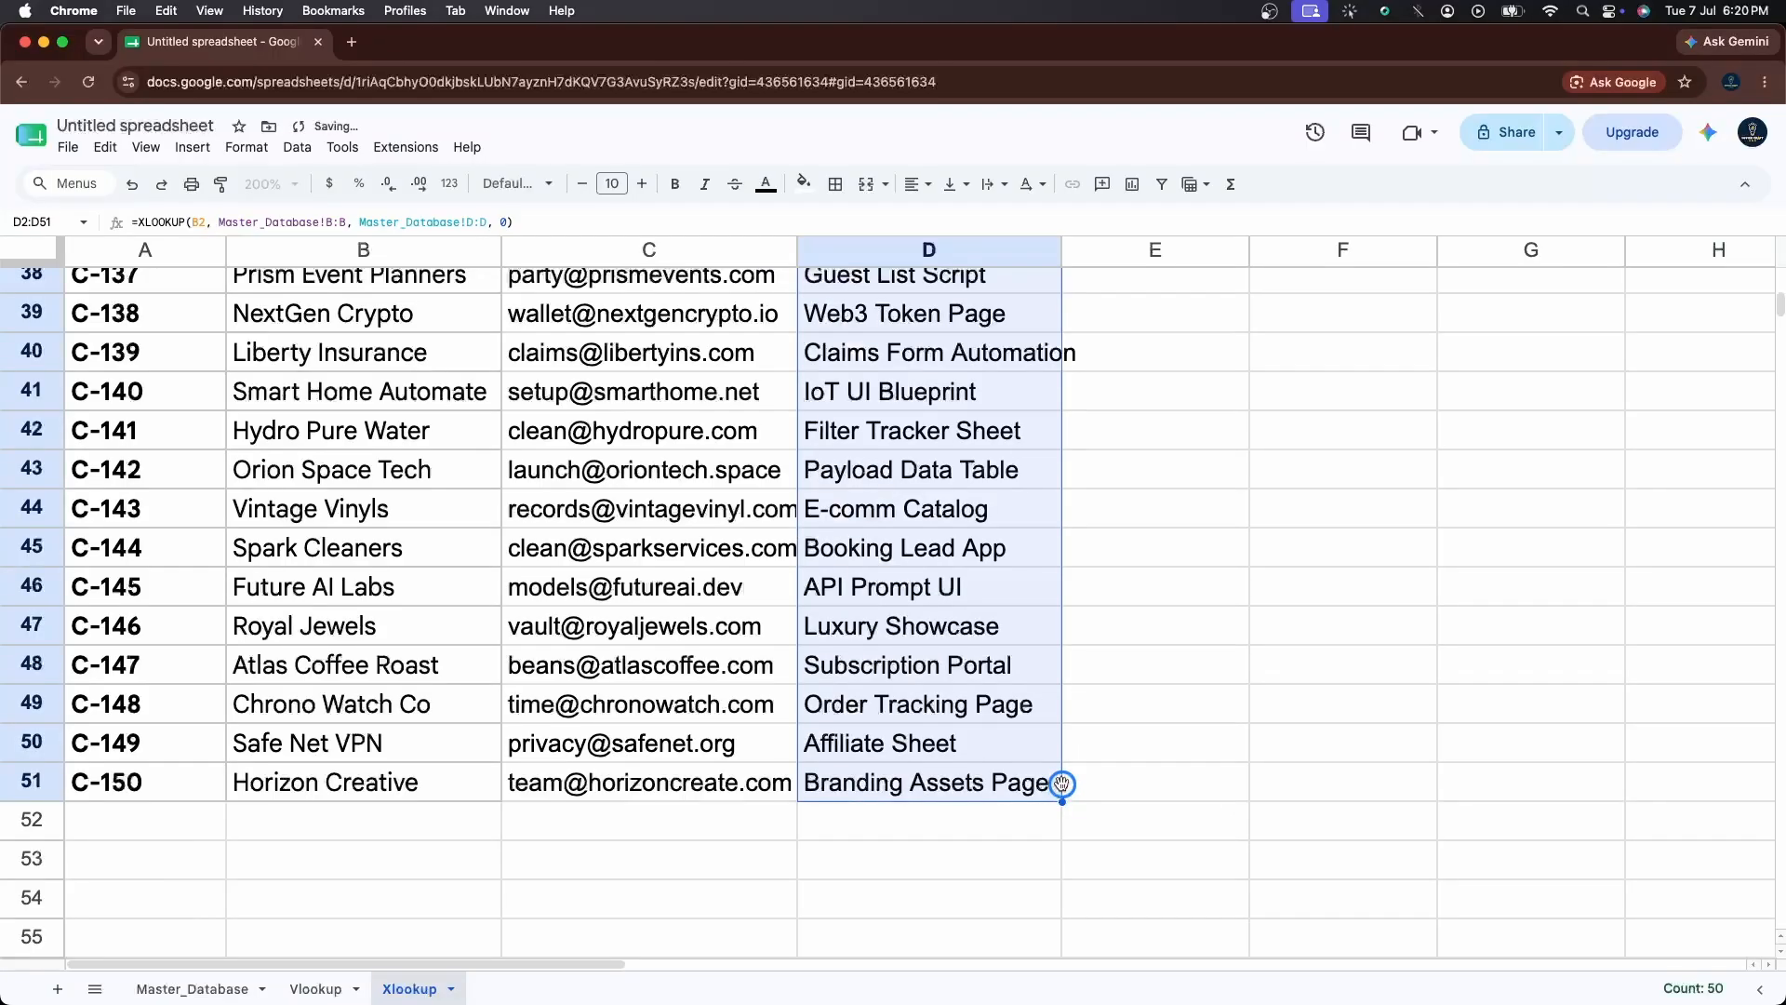
pyautogui.scroll(15, 1061, 785)
# Check the row 3 client details in the Xlookup sheet against columns A to D of row 3 in Master_Database.
pyautogui.click(666, 480)
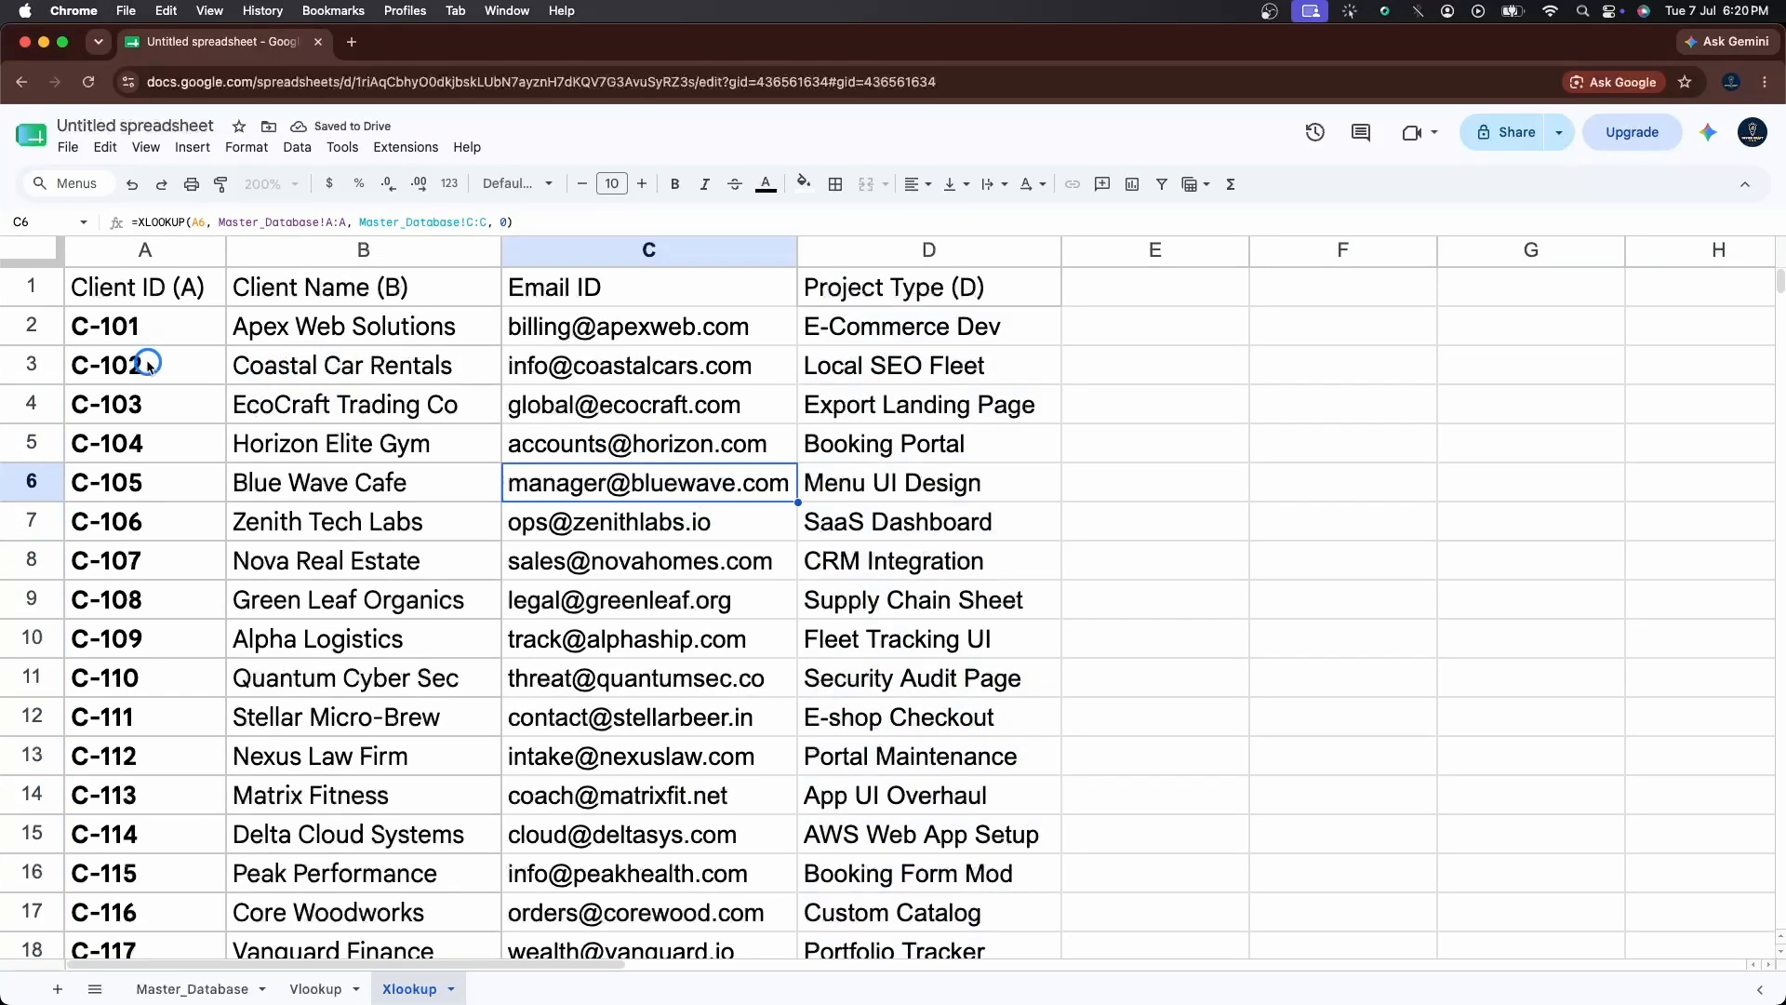
pyautogui.moveTo(149, 365); pyautogui.dragTo(930, 367)
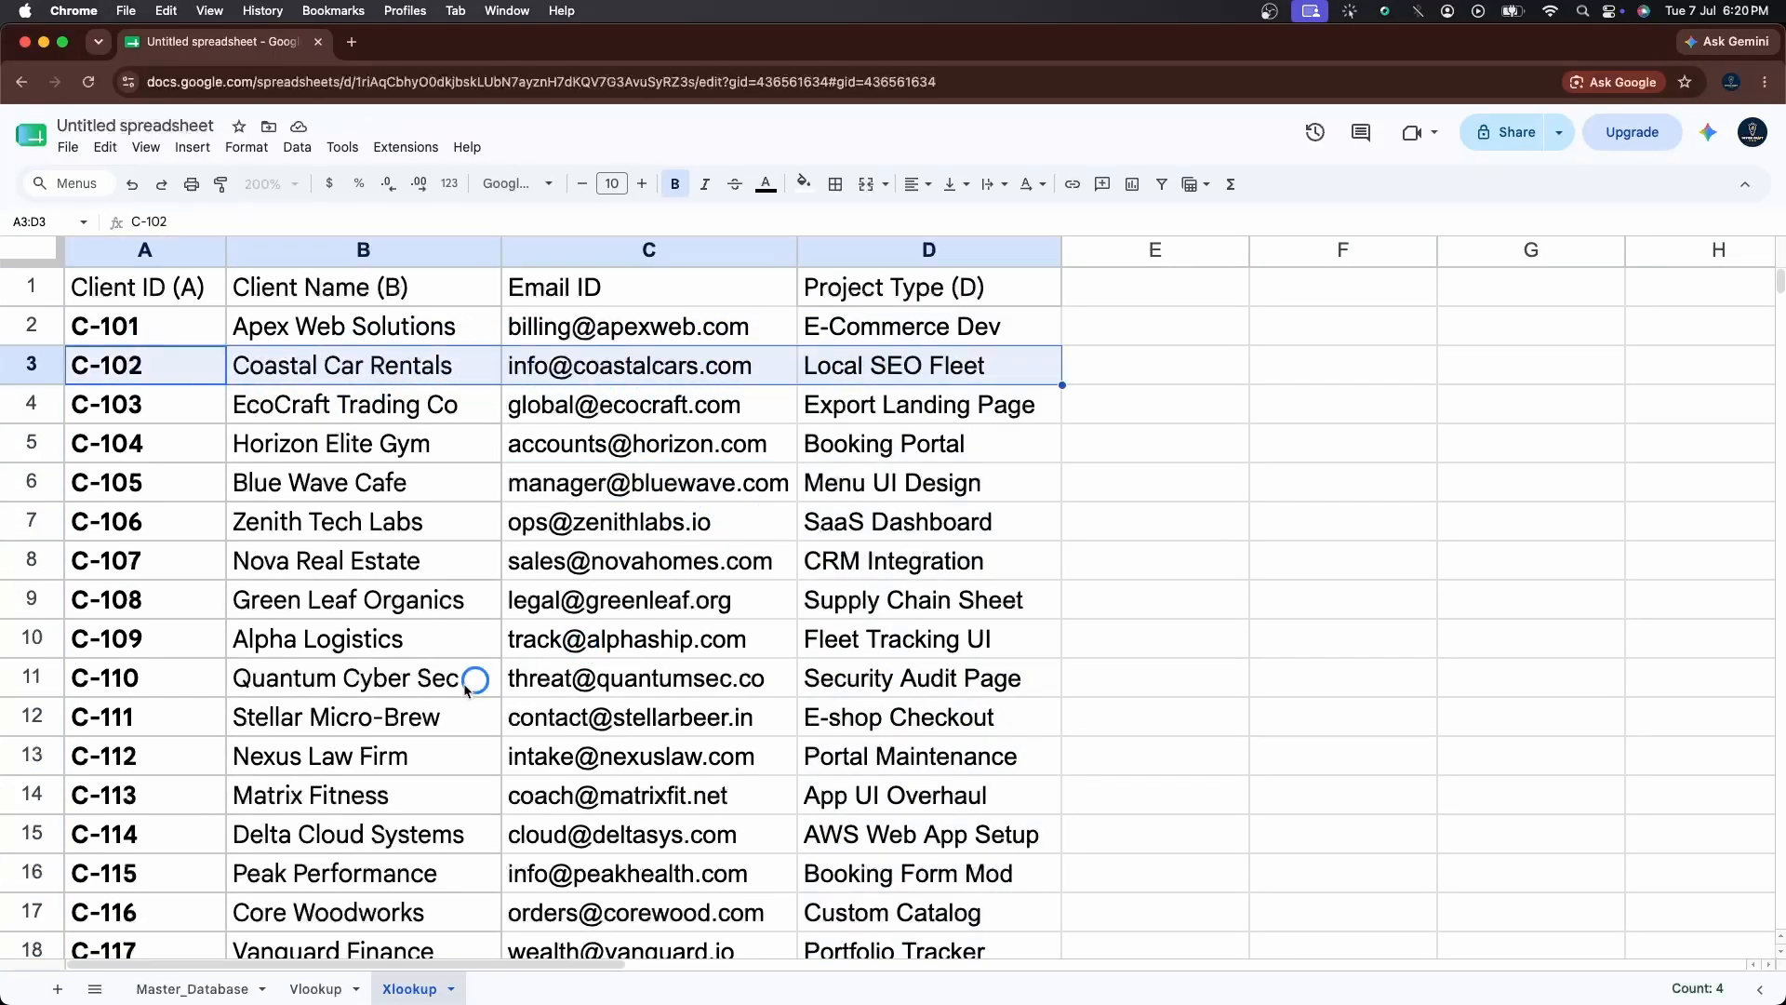
pyautogui.click(207, 994)
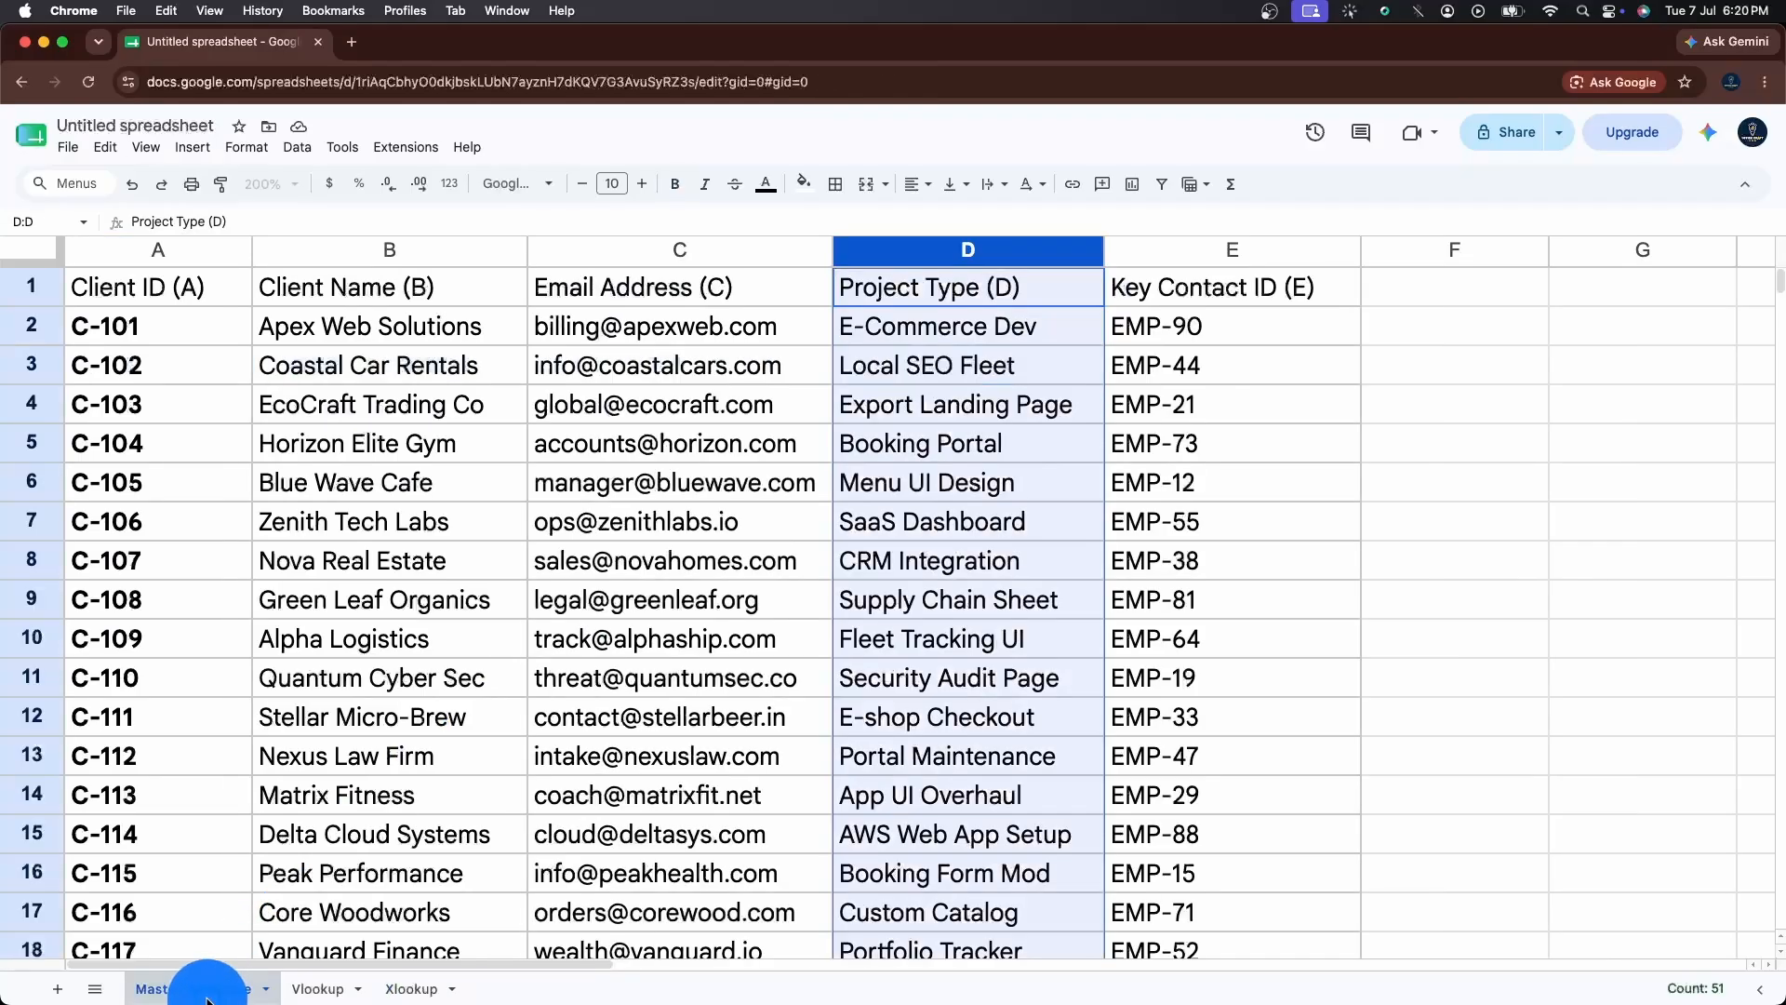
pyautogui.click(149, 372)
pyautogui.moveTo(146, 377); pyautogui.dragTo(958, 365)
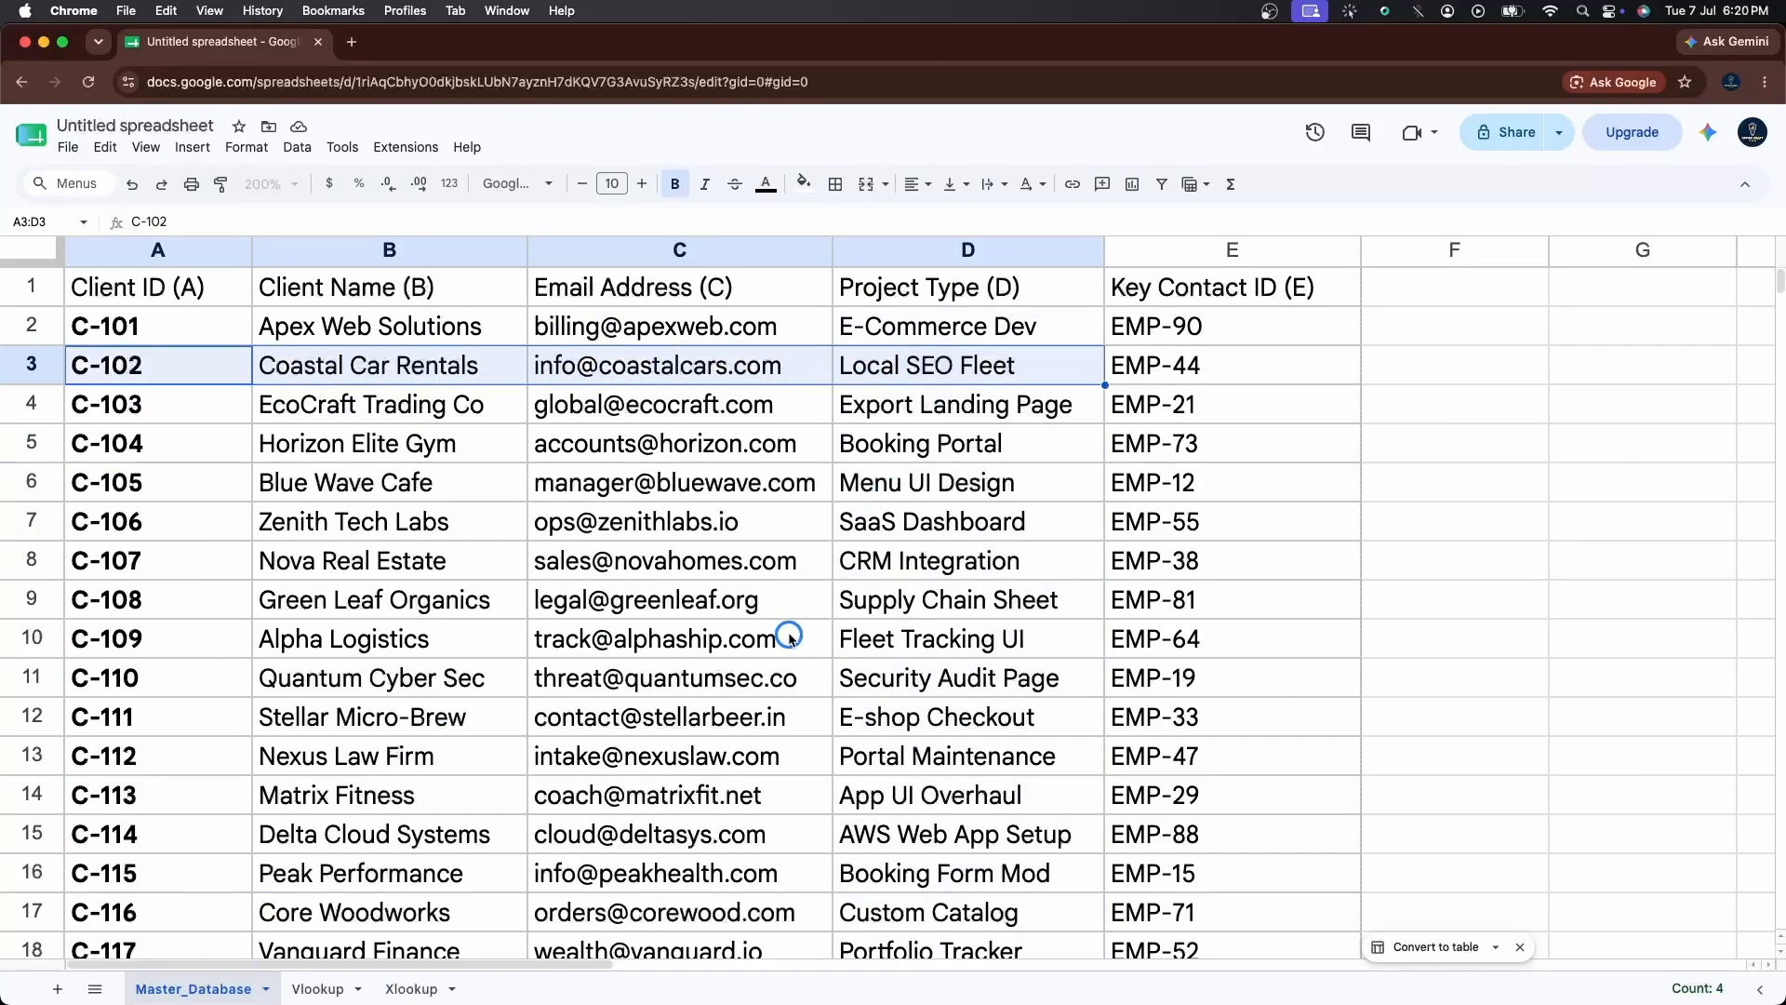
pyautogui.click(408, 994)
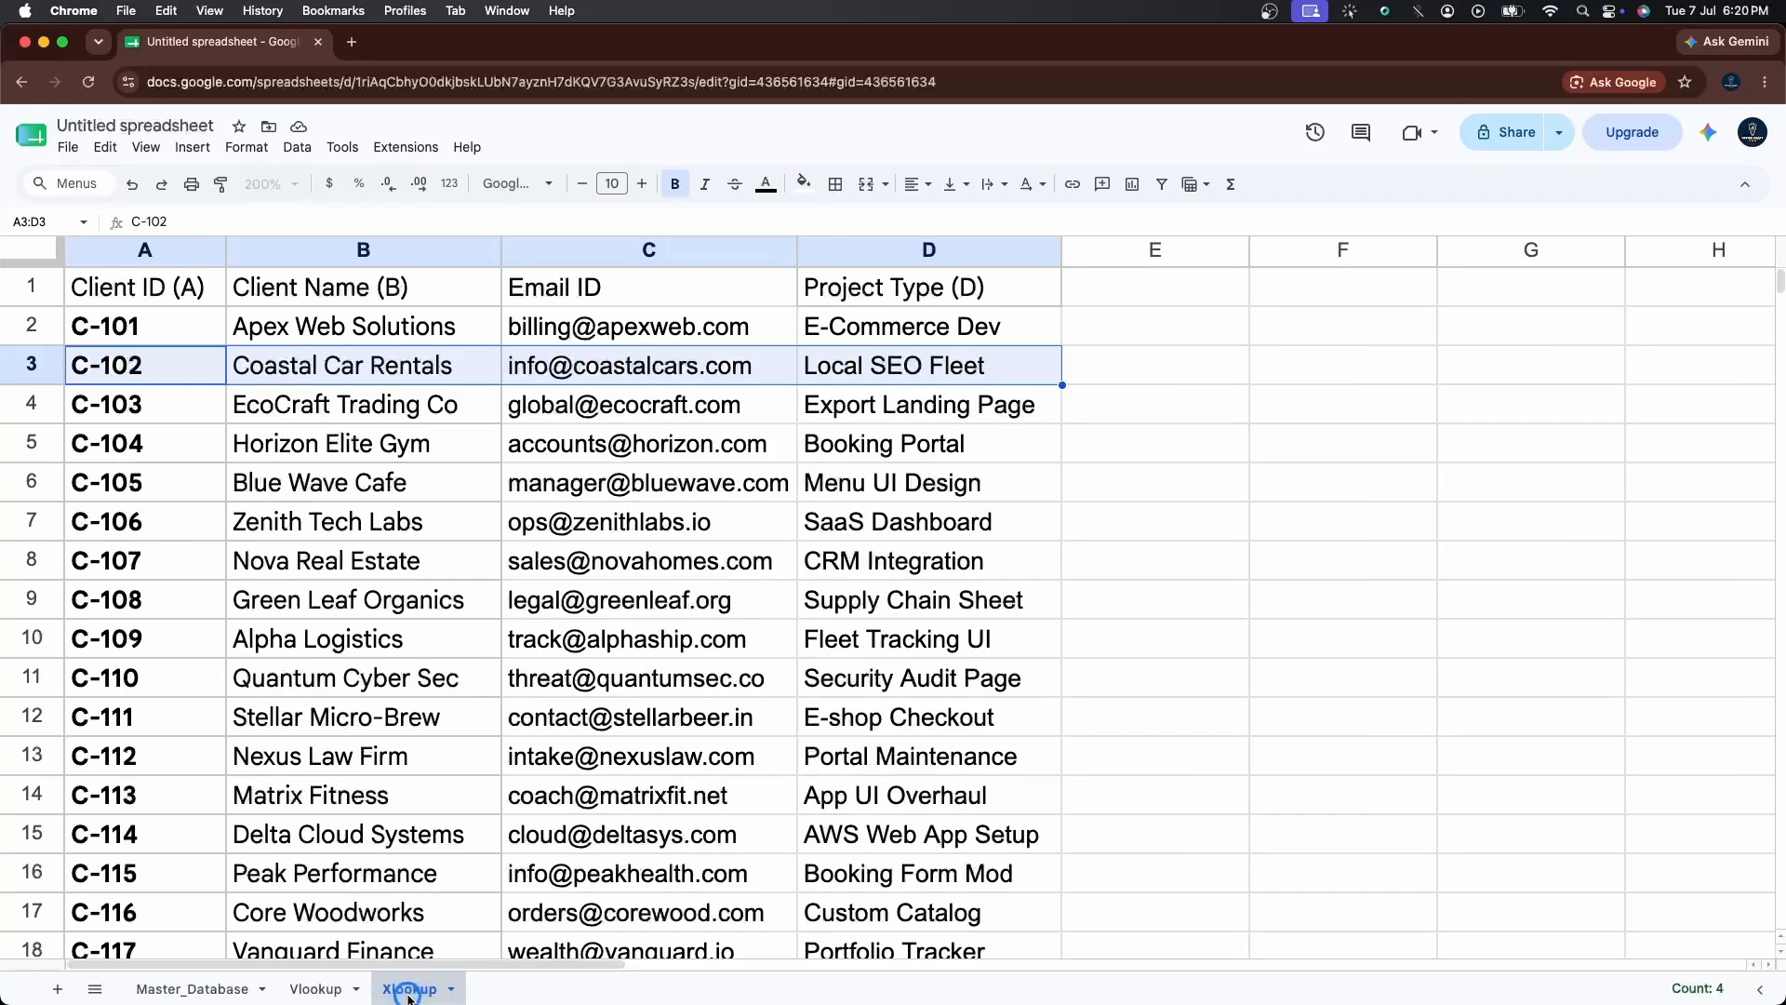
# Insert one blank column before Email Address and another before Project Type in Master_Database.
pyautogui.click(201, 993)
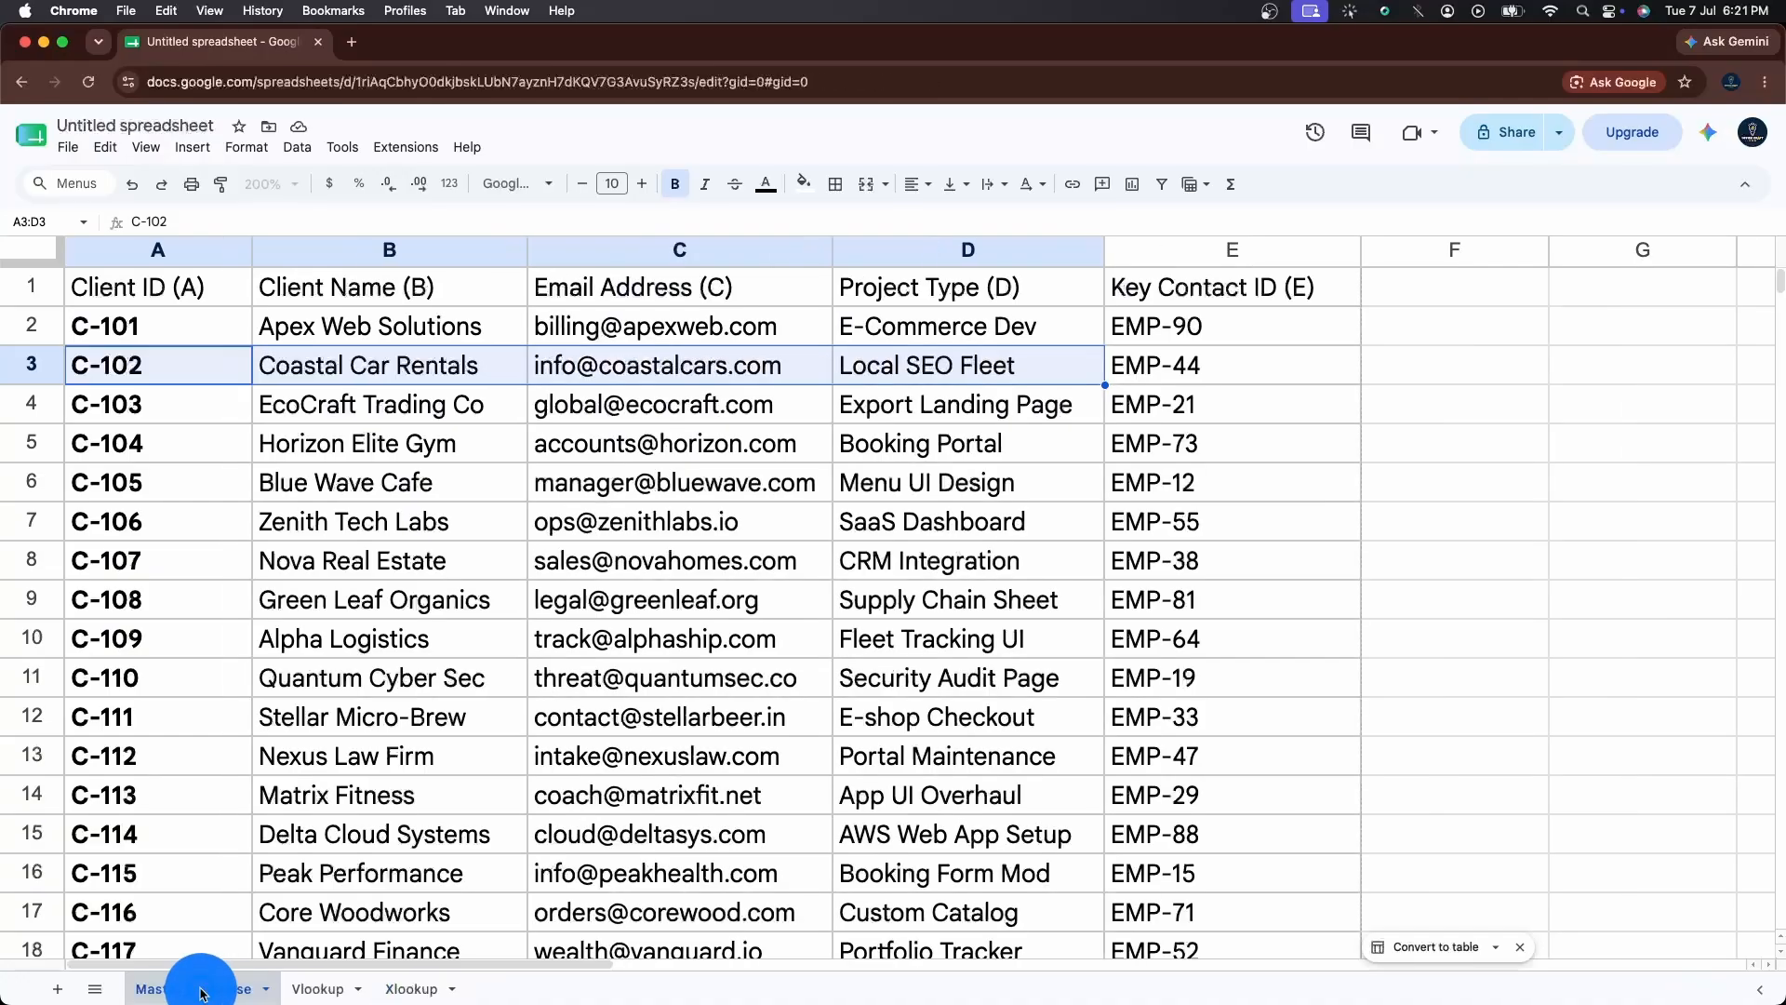
pyautogui.click(701, 251)
pyautogui.rightClick(701, 251)
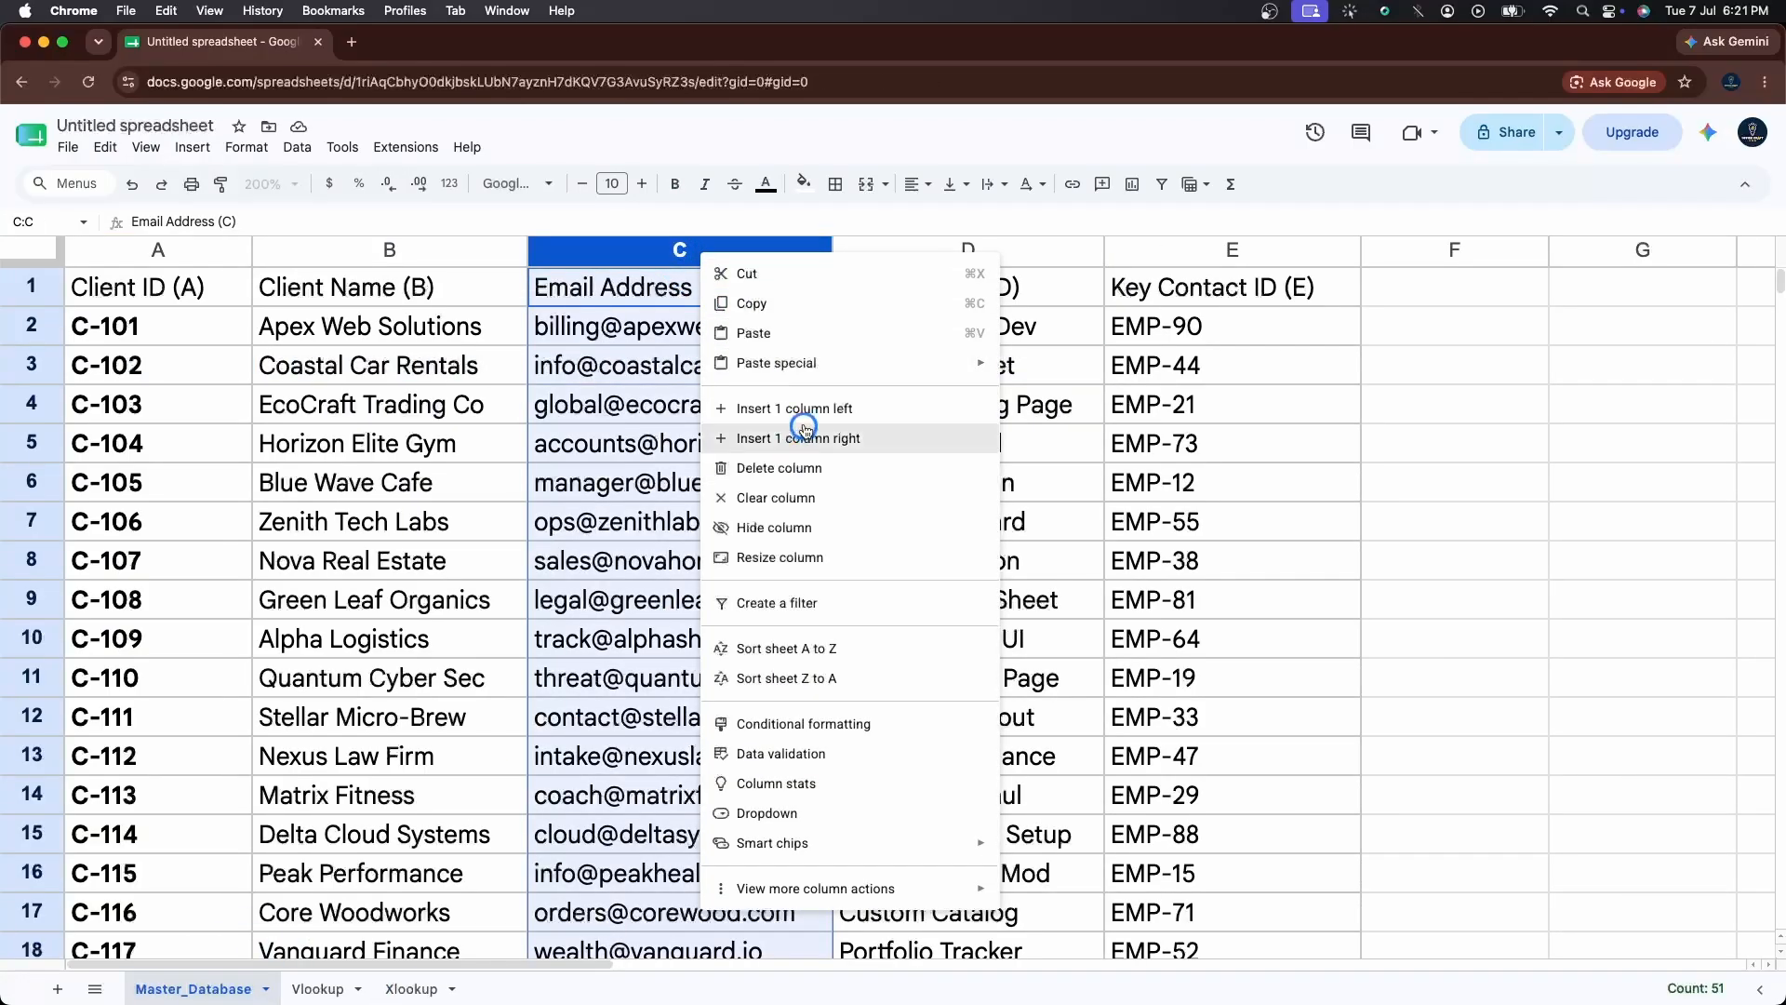
pyautogui.click(806, 409)
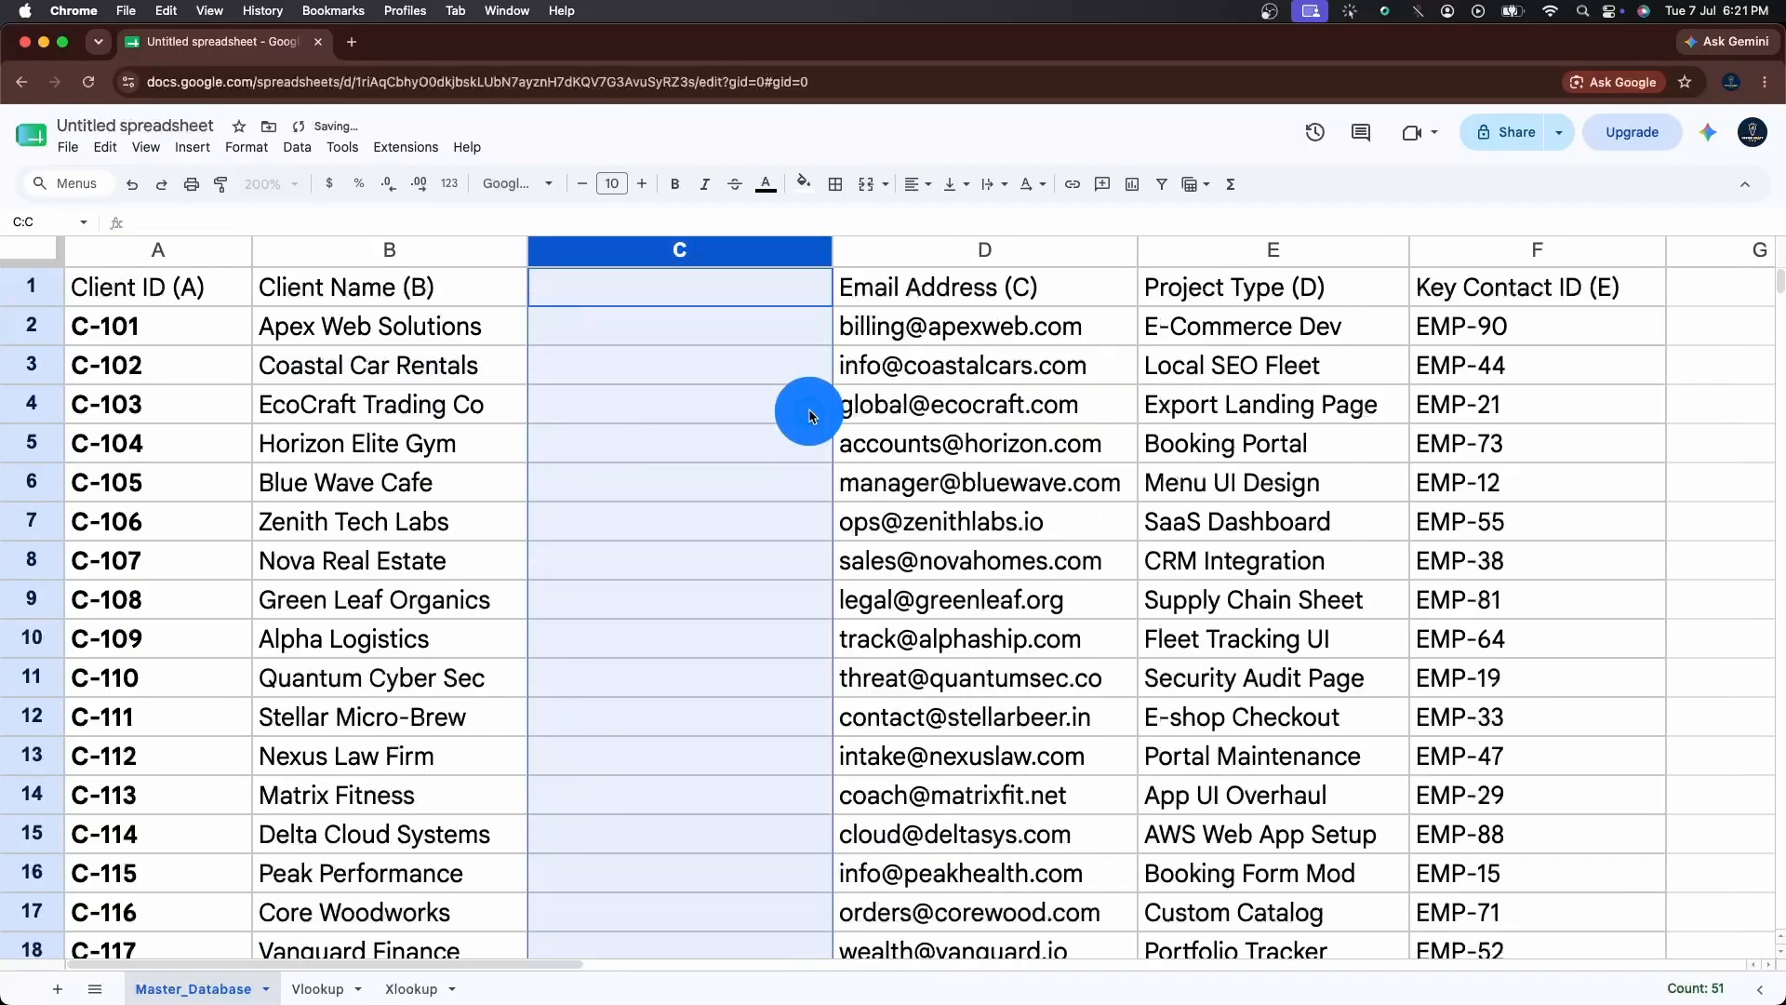
pyautogui.rightClick(1296, 253)
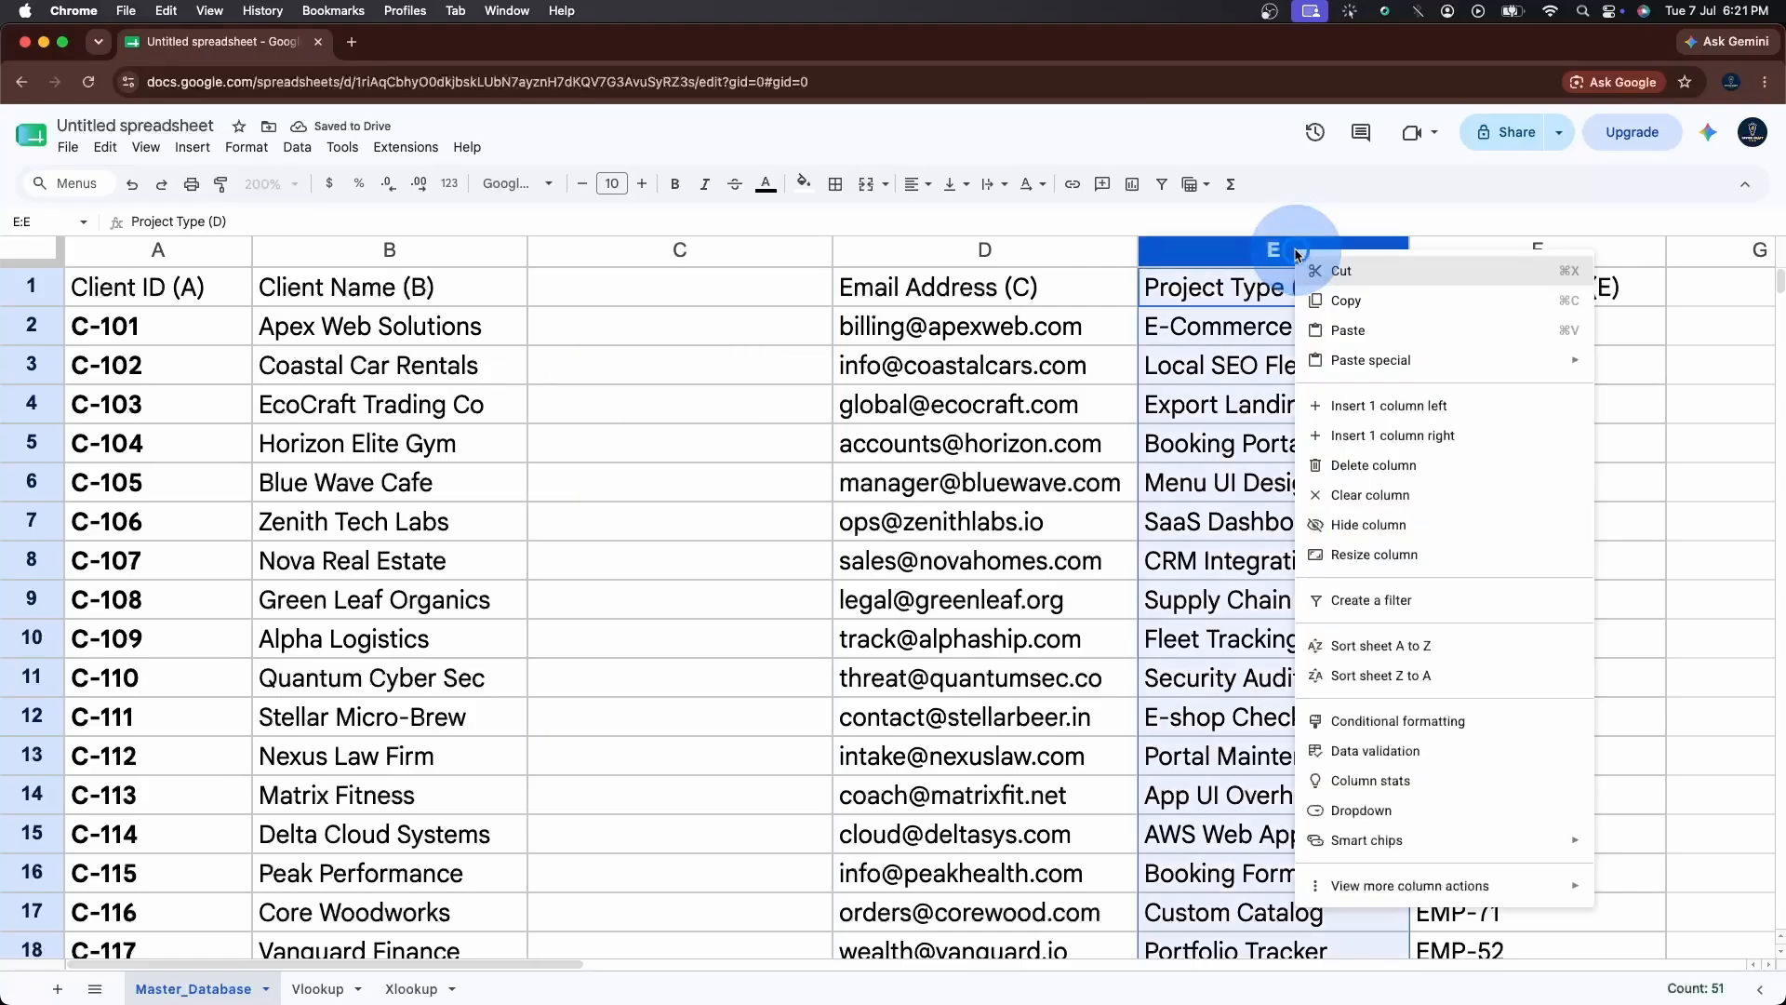
pyautogui.click(1377, 410)
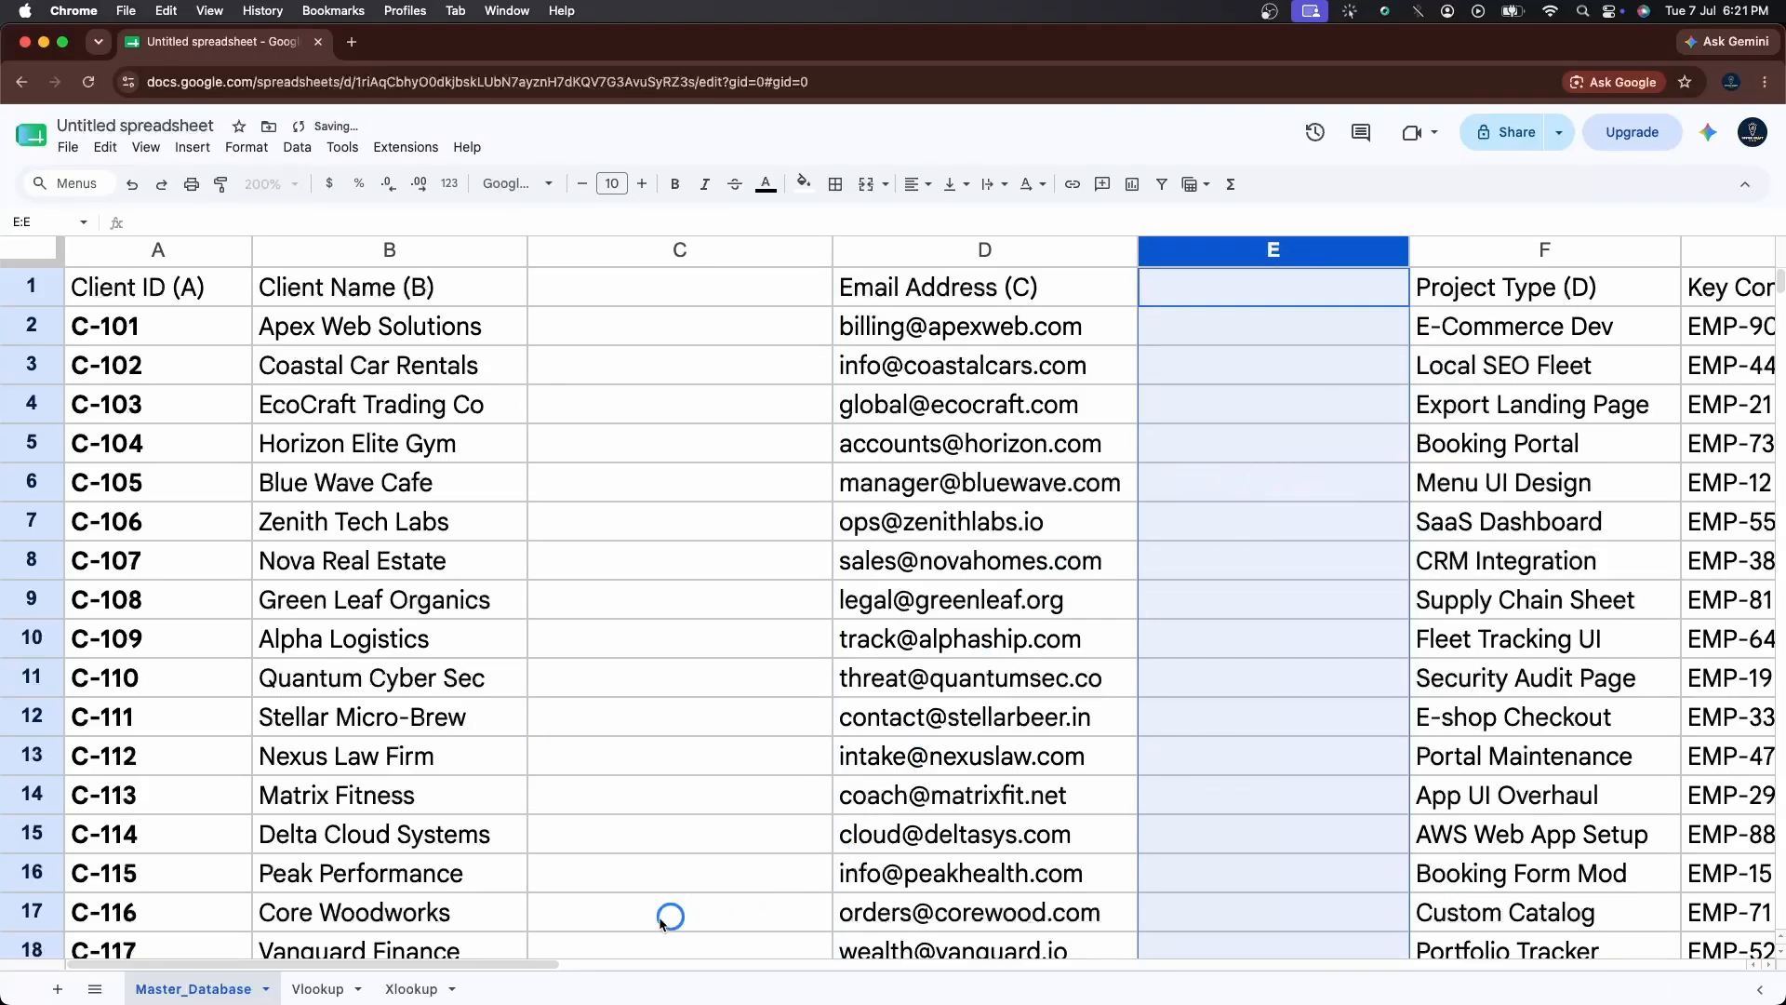
# Examine the Email ID and Project Type values in the Xlookup sheet after the column insertions.
pyautogui.click(410, 990)
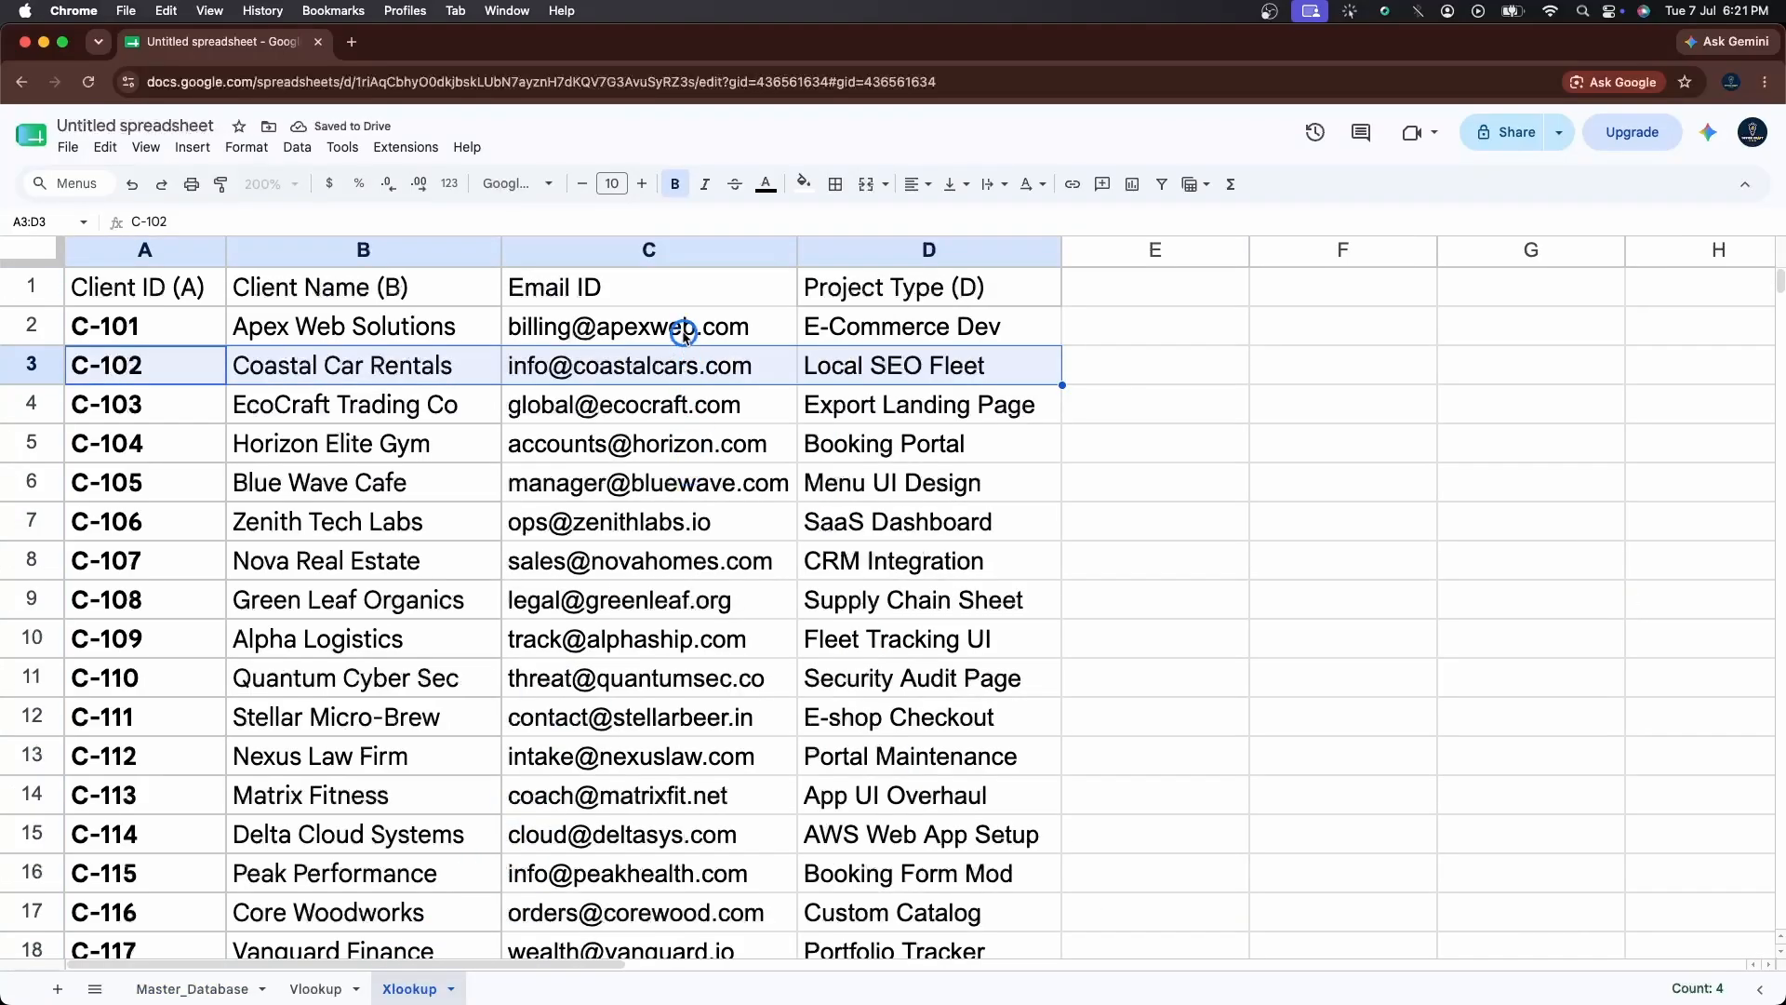
pyautogui.moveTo(677, 327); pyautogui.dragTo(1036, 958)
pyautogui.click(1251, 643)
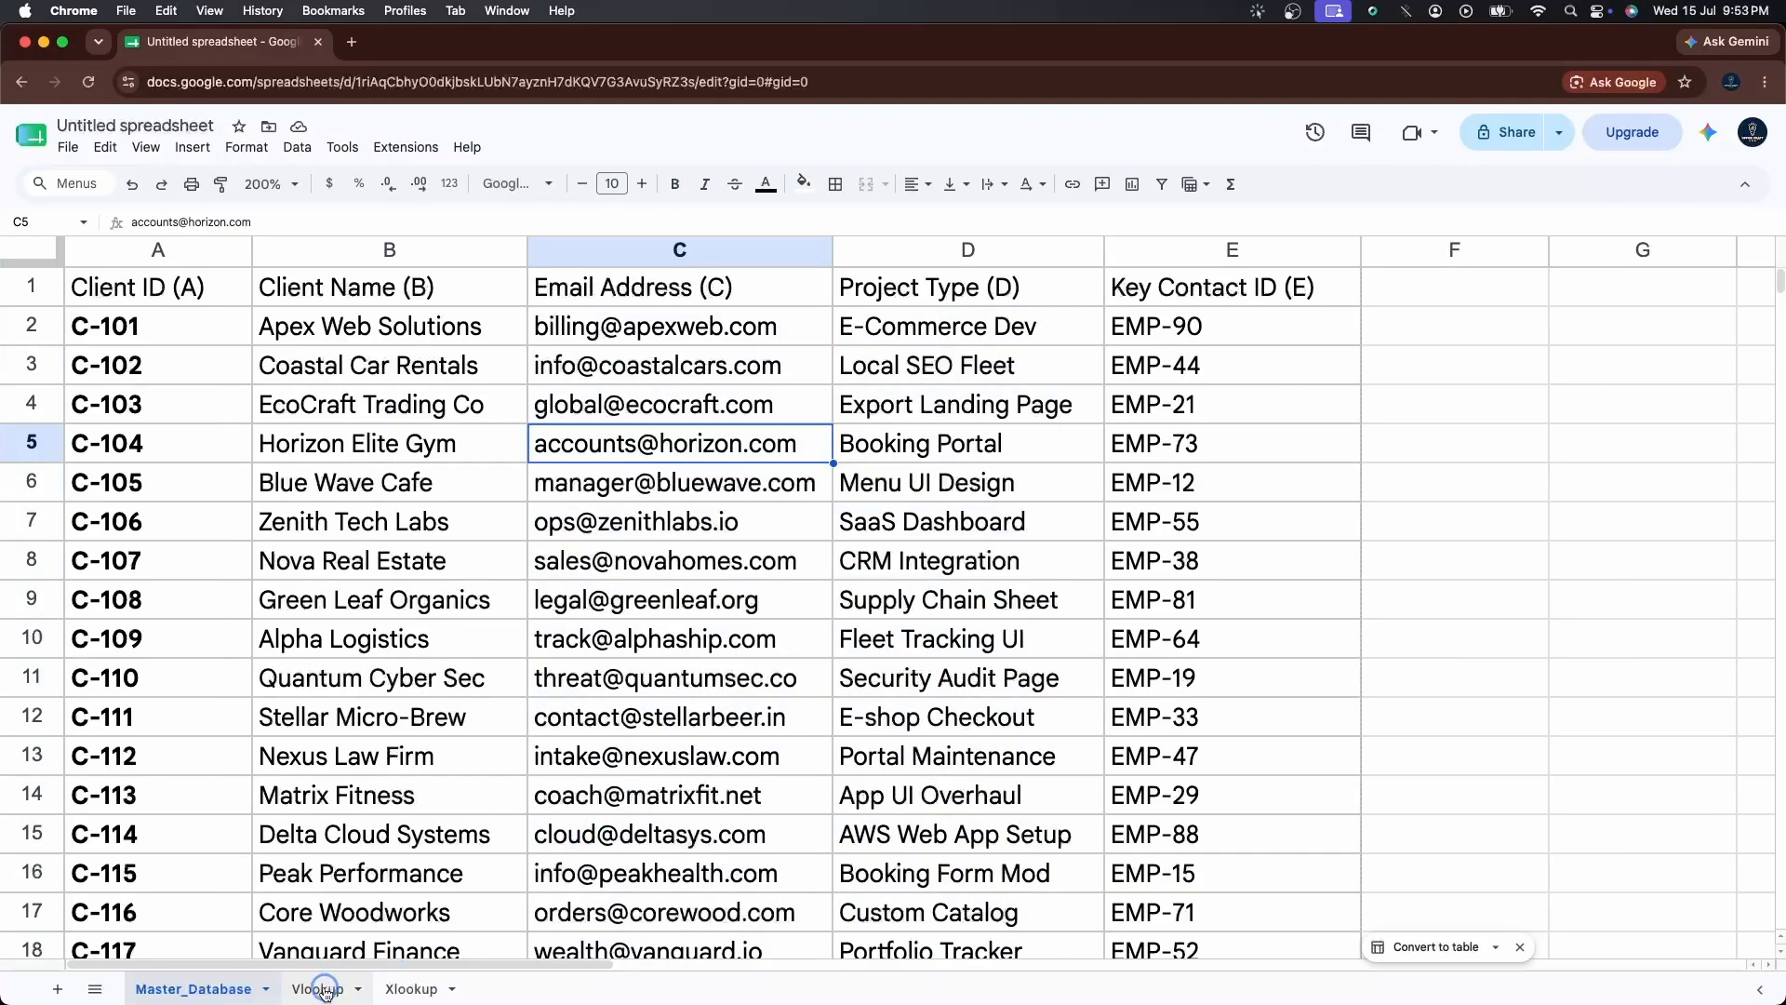
# Review the column layouts of the Vlookup, Master_Database and Xlookup sheets to compare where the Key Contact IDs and client names sit.
pyautogui.click(326, 990)
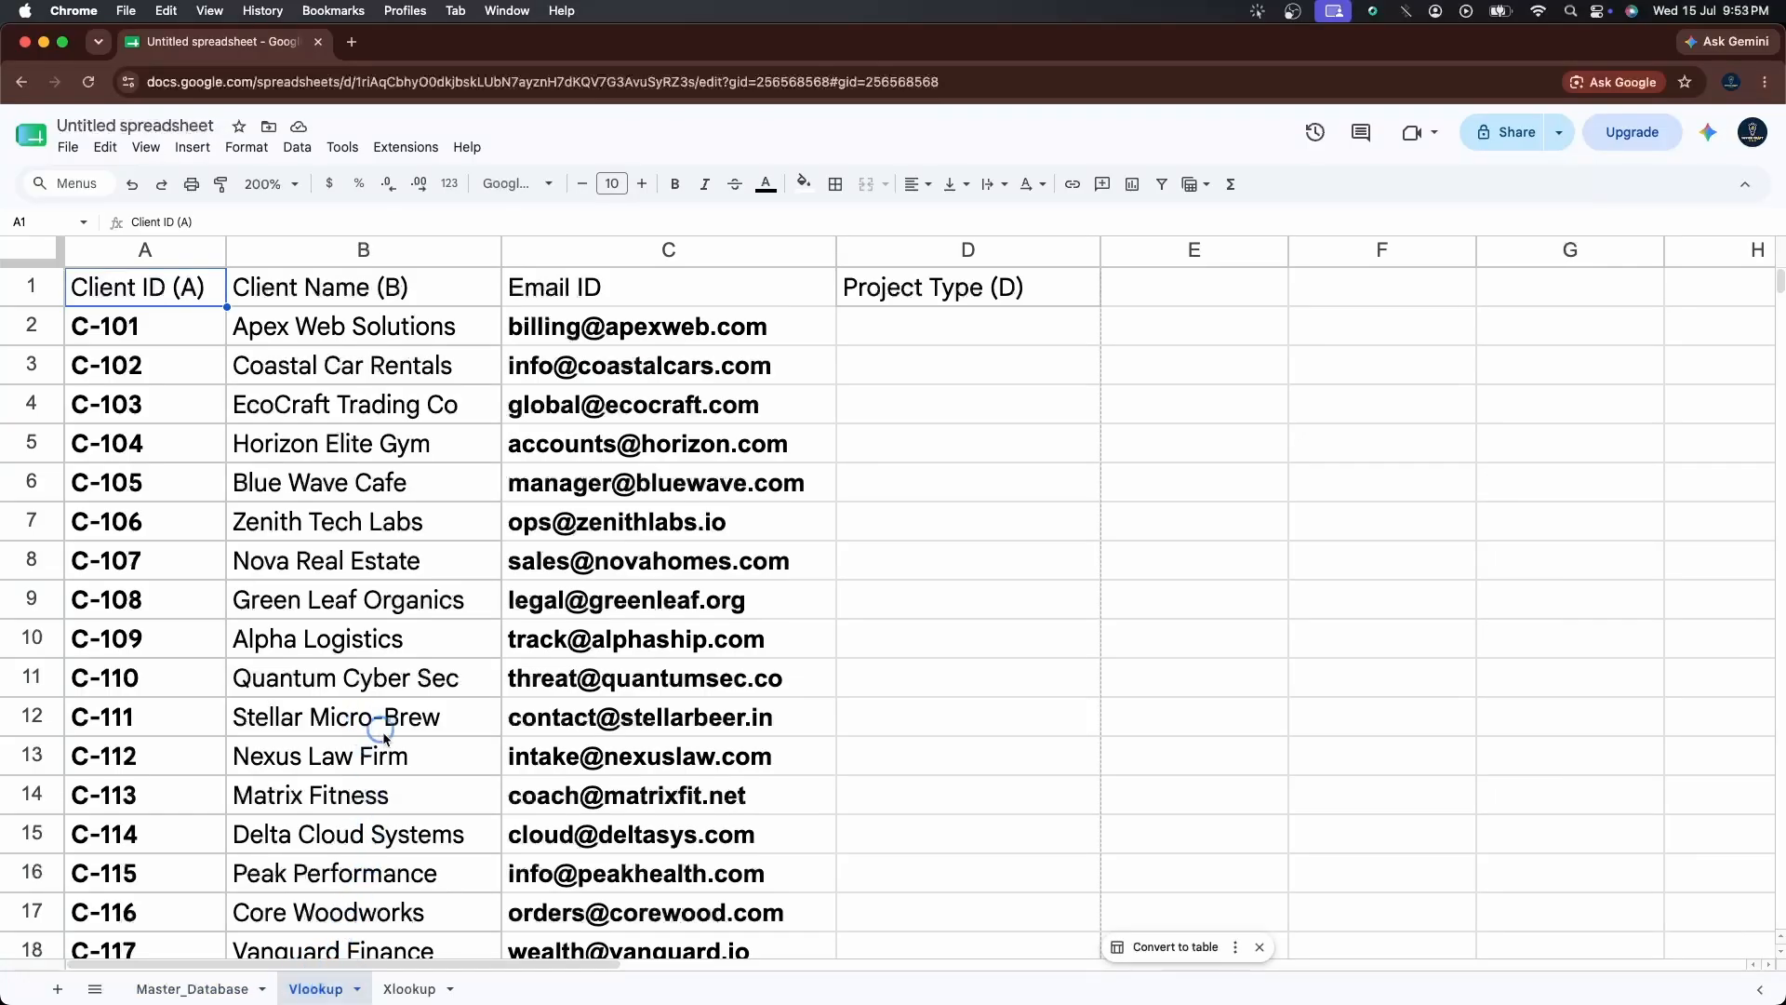
pyautogui.click(223, 990)
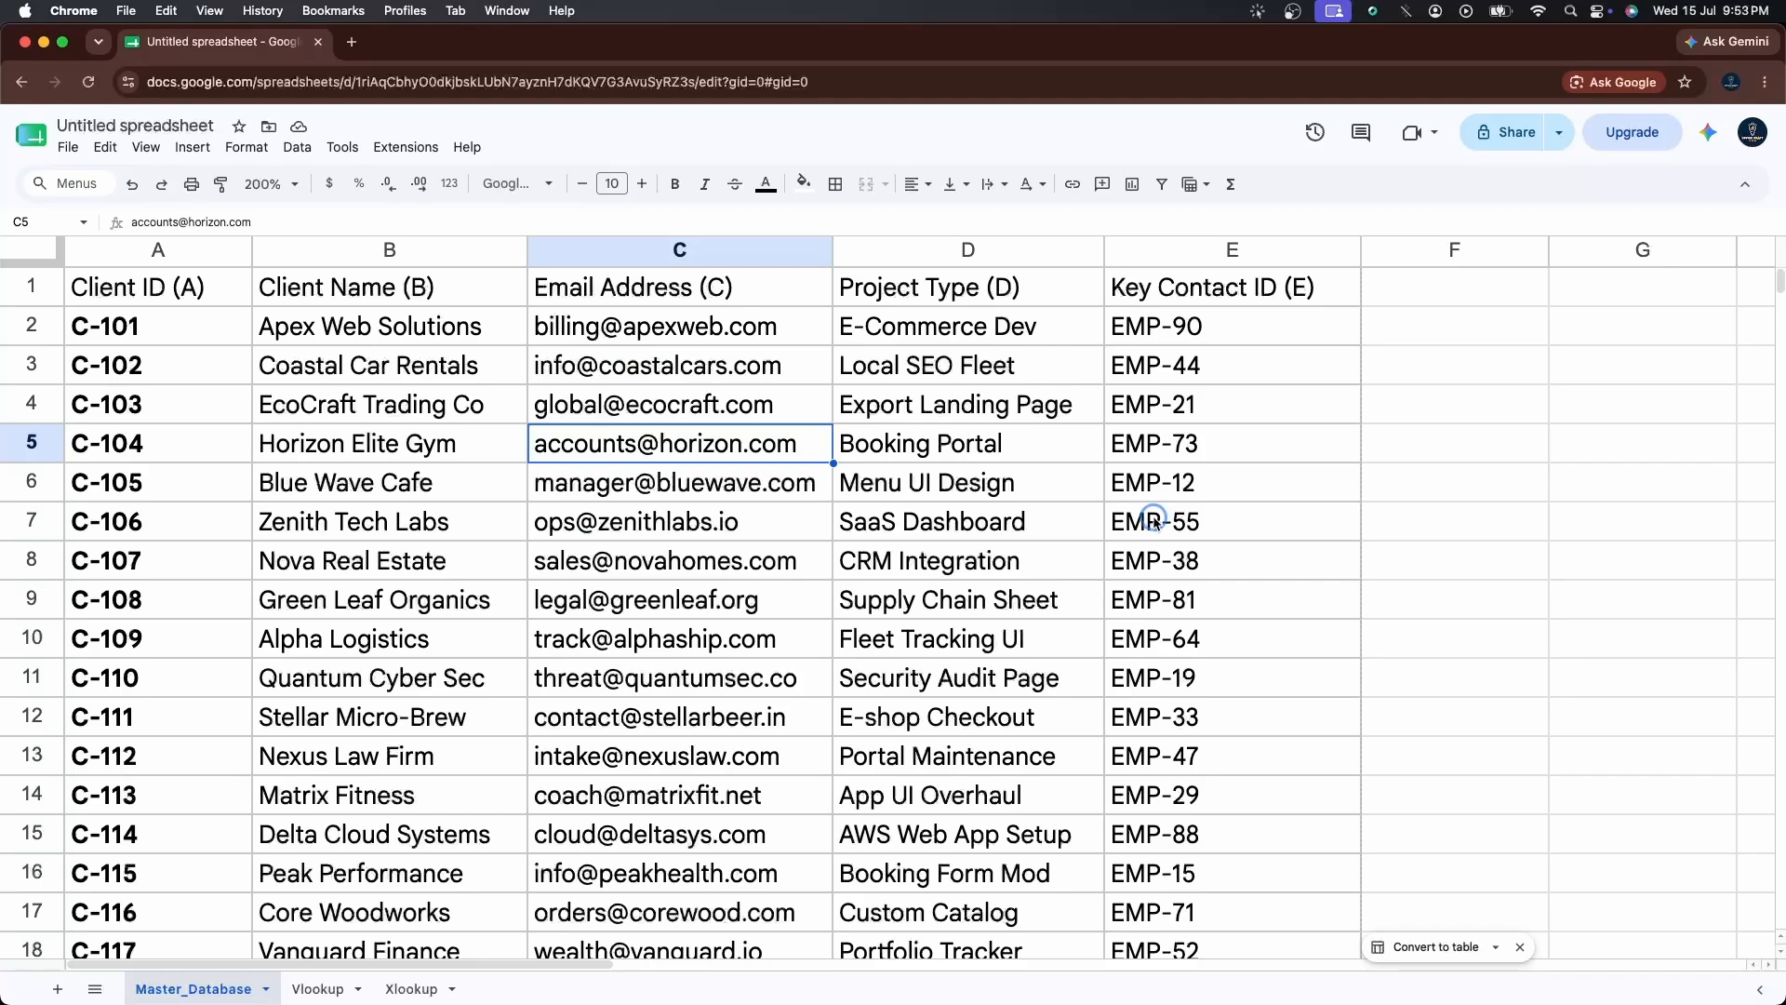
pyautogui.click(410, 990)
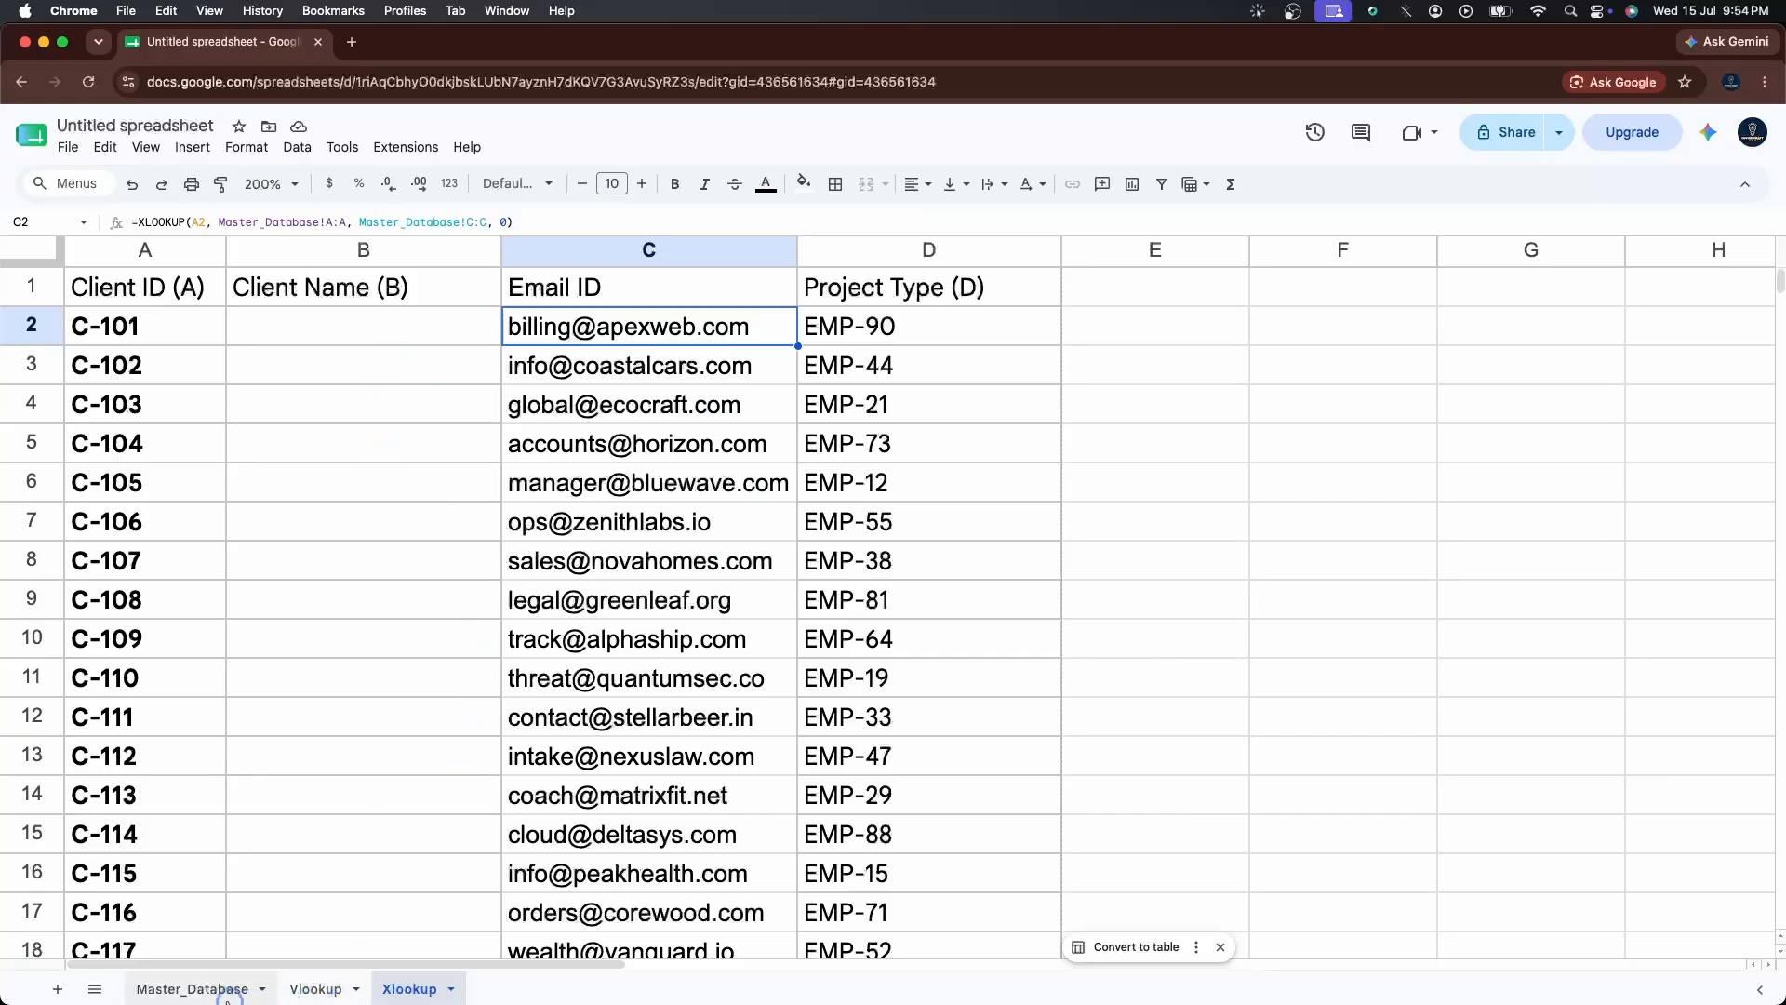
pyautogui.click(213, 992)
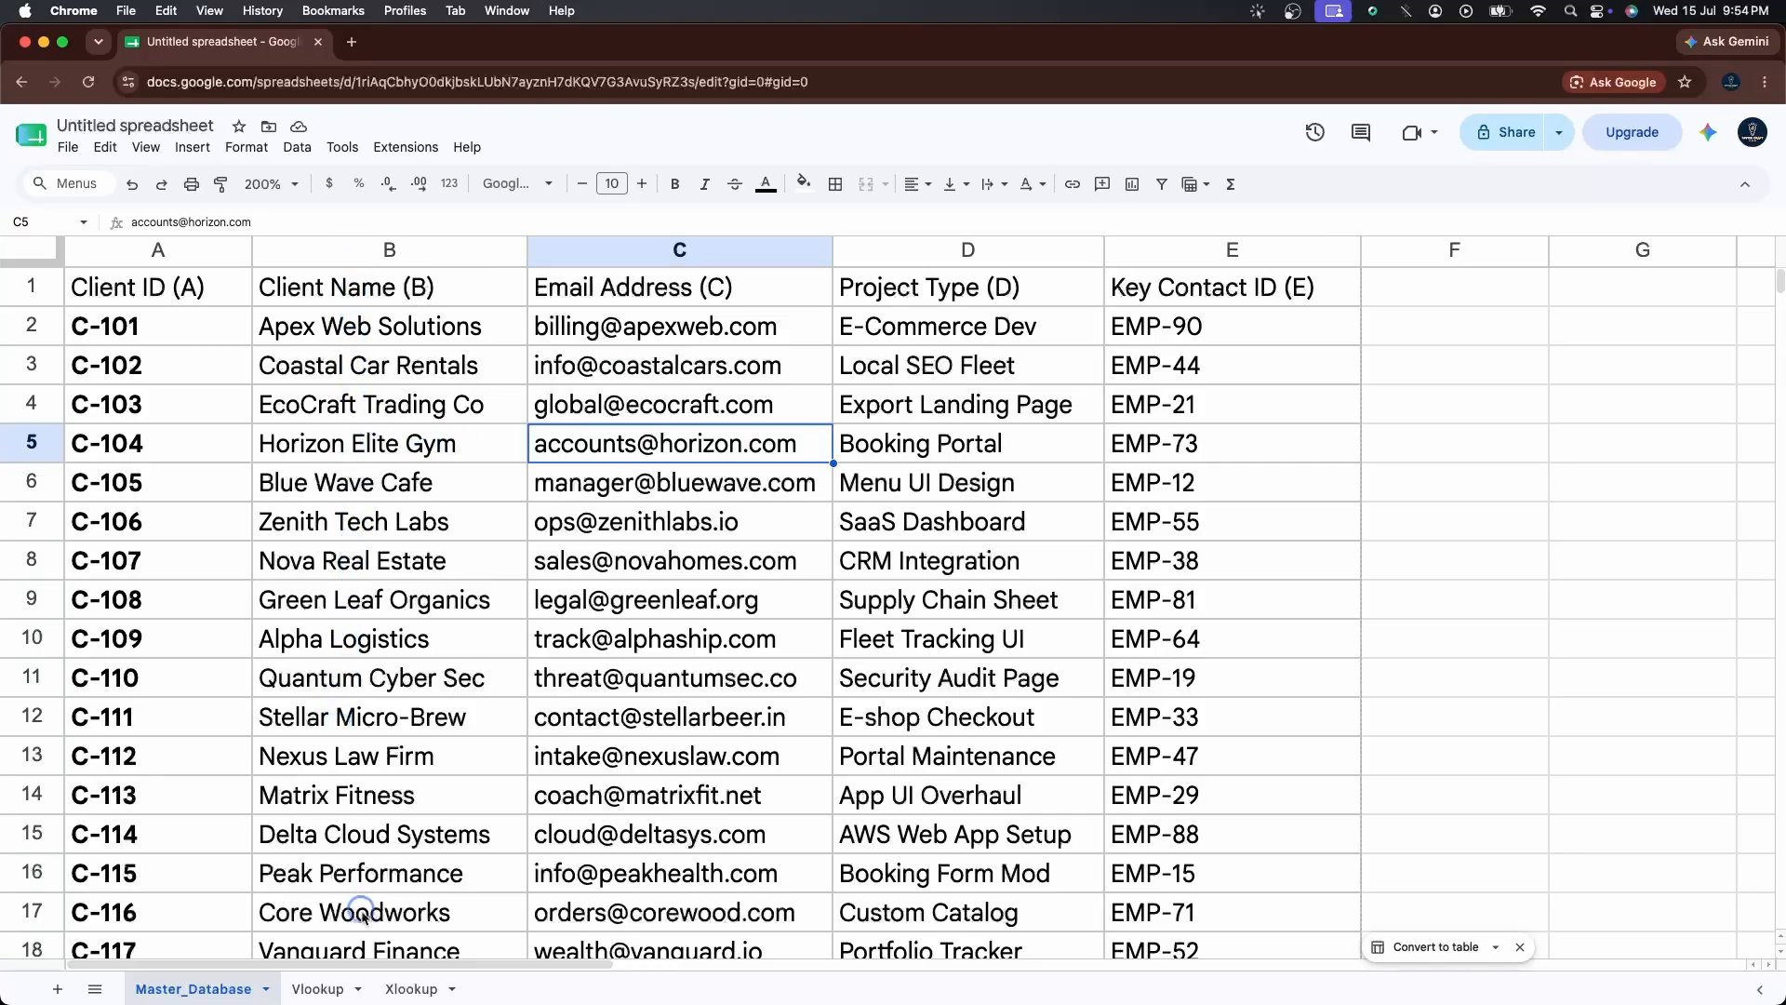
# Start an XLOOKUP formula in B2 of the Xlookup sheet with D2 as the search key.
pyautogui.click(410, 988)
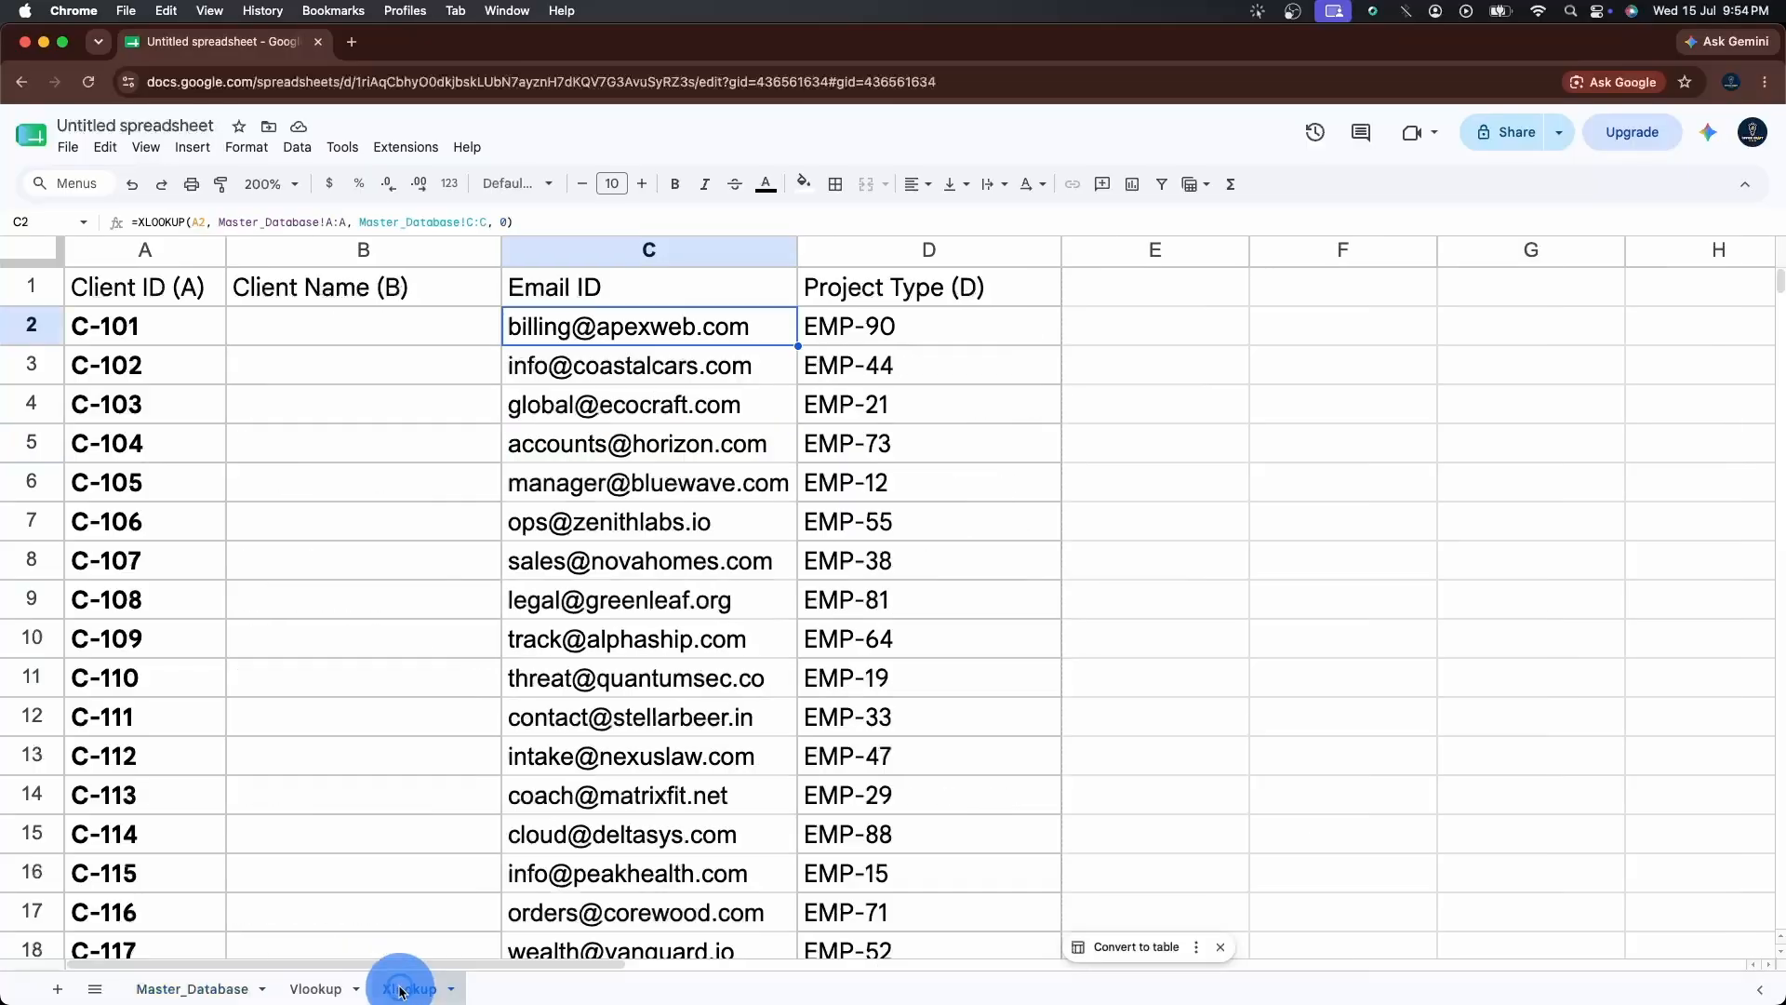
pyautogui.click(307, 326)
pyautogui.write('=')
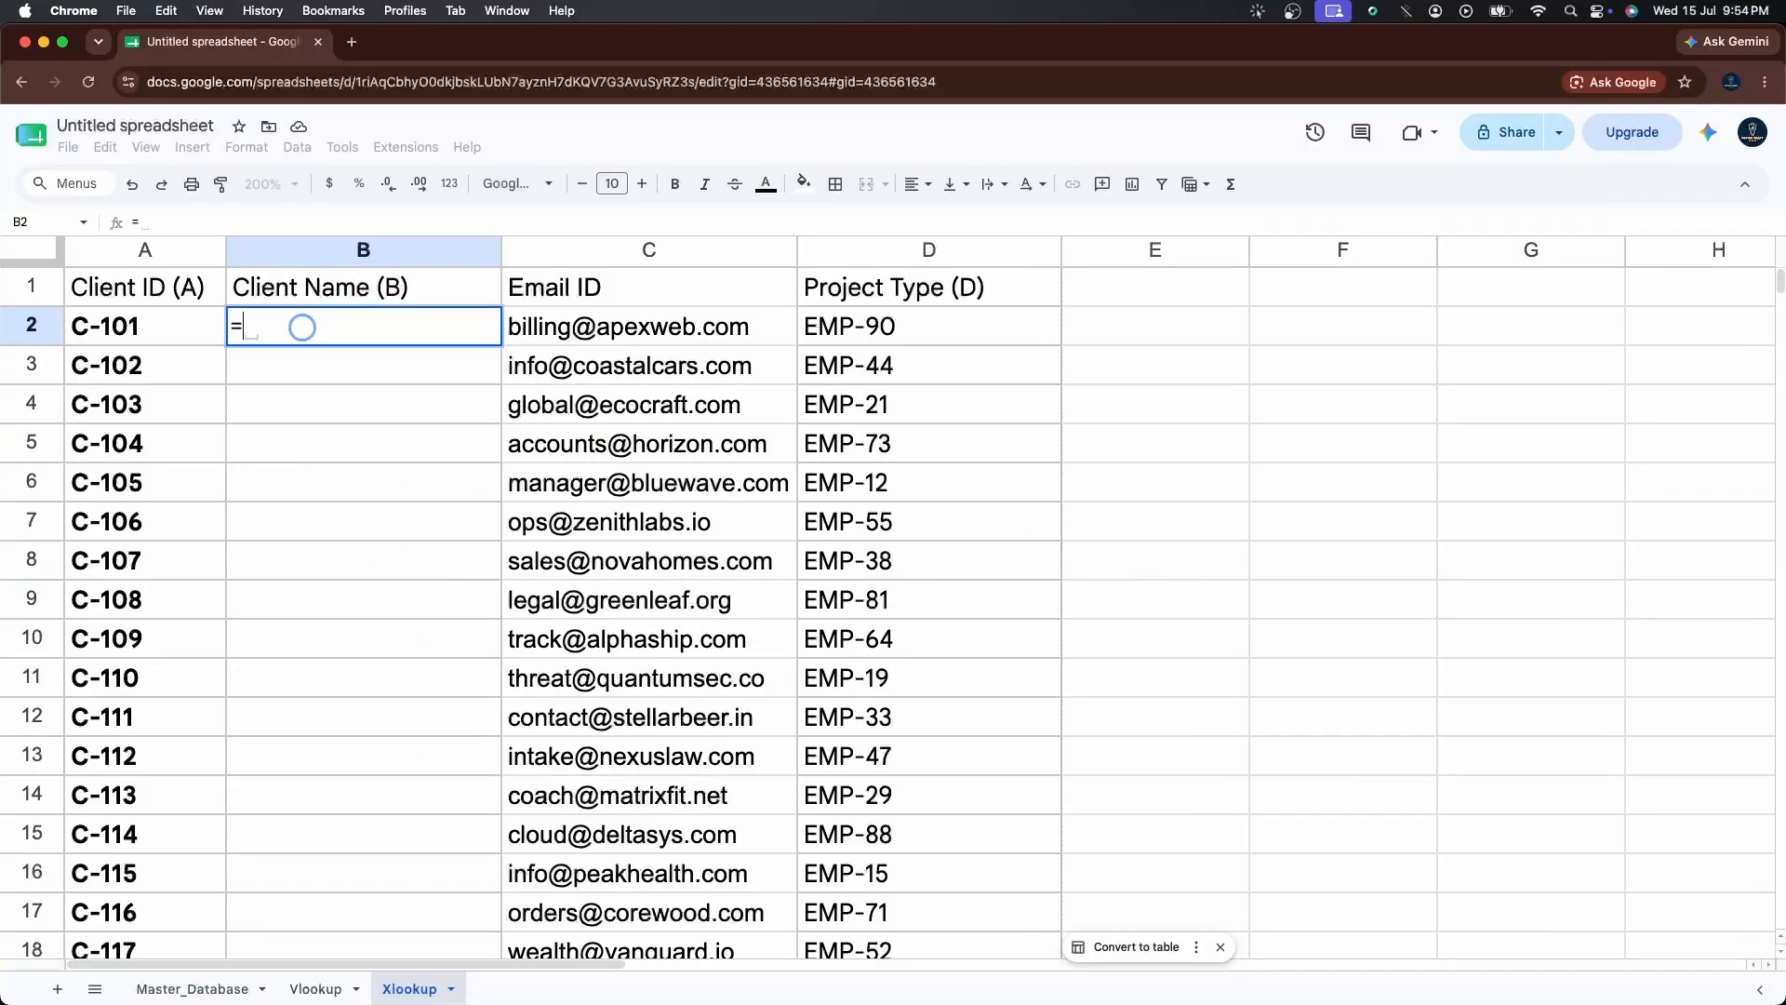
pyautogui.write('xloo')
pyautogui.press('Tab')
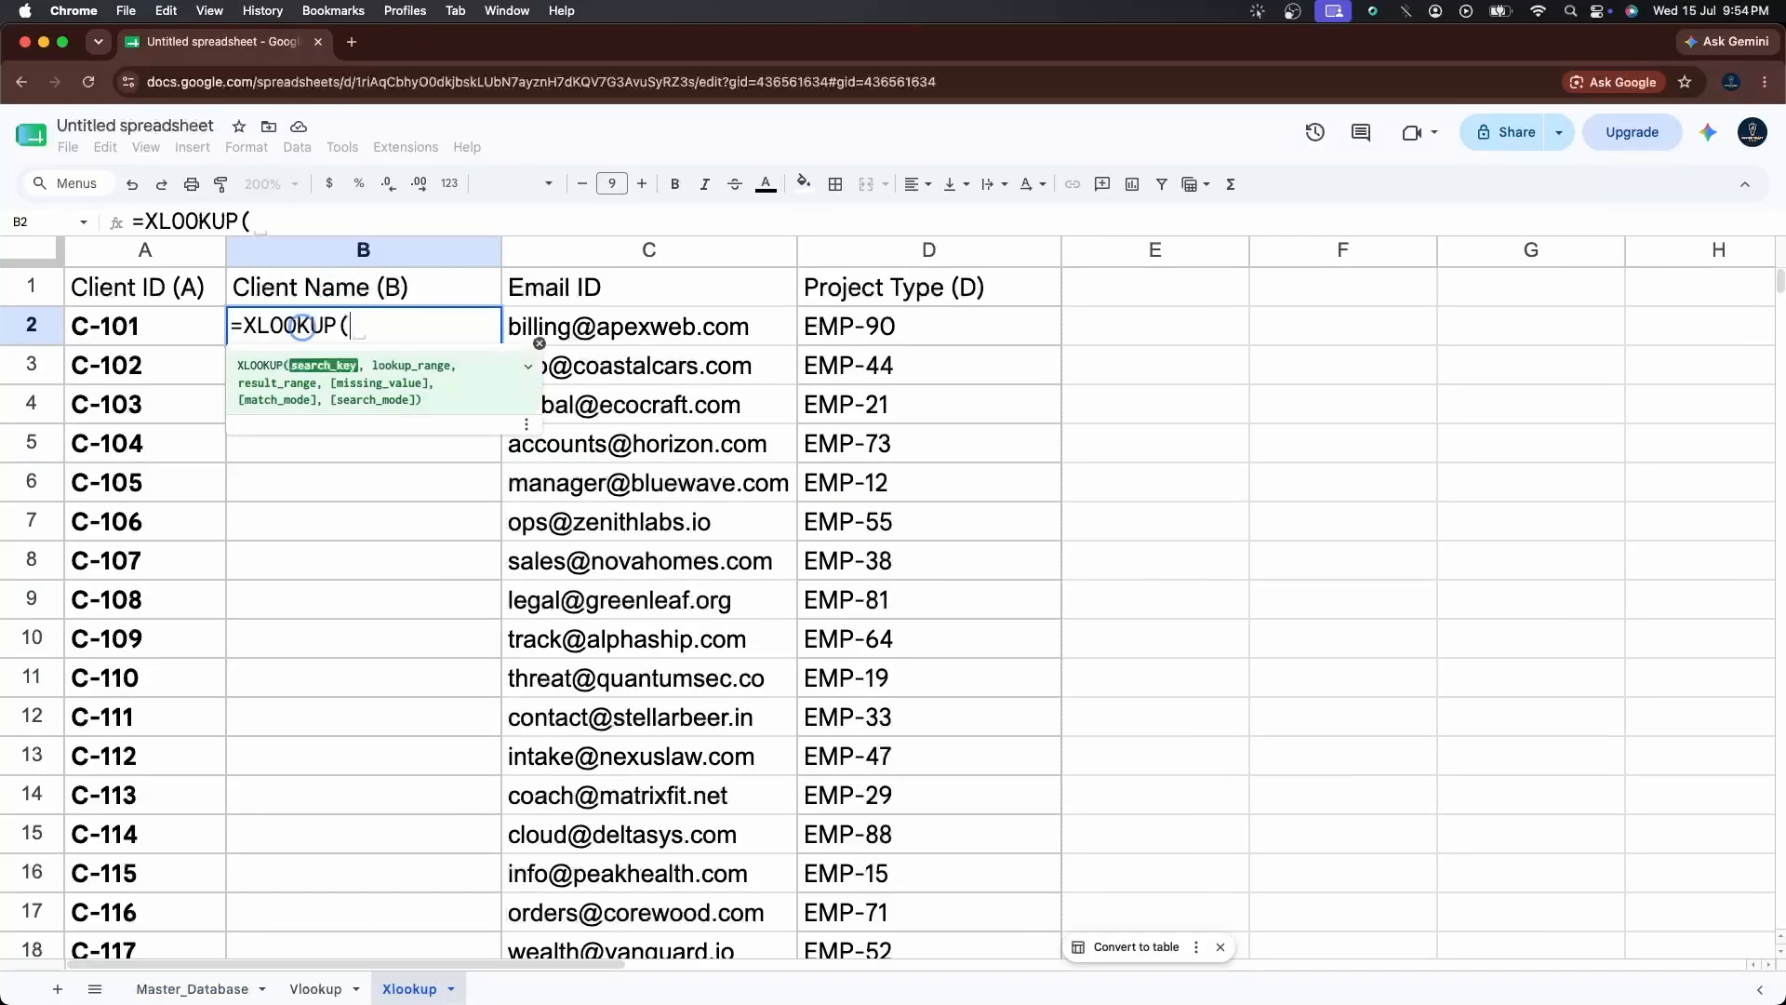
pyautogui.click(863, 331)
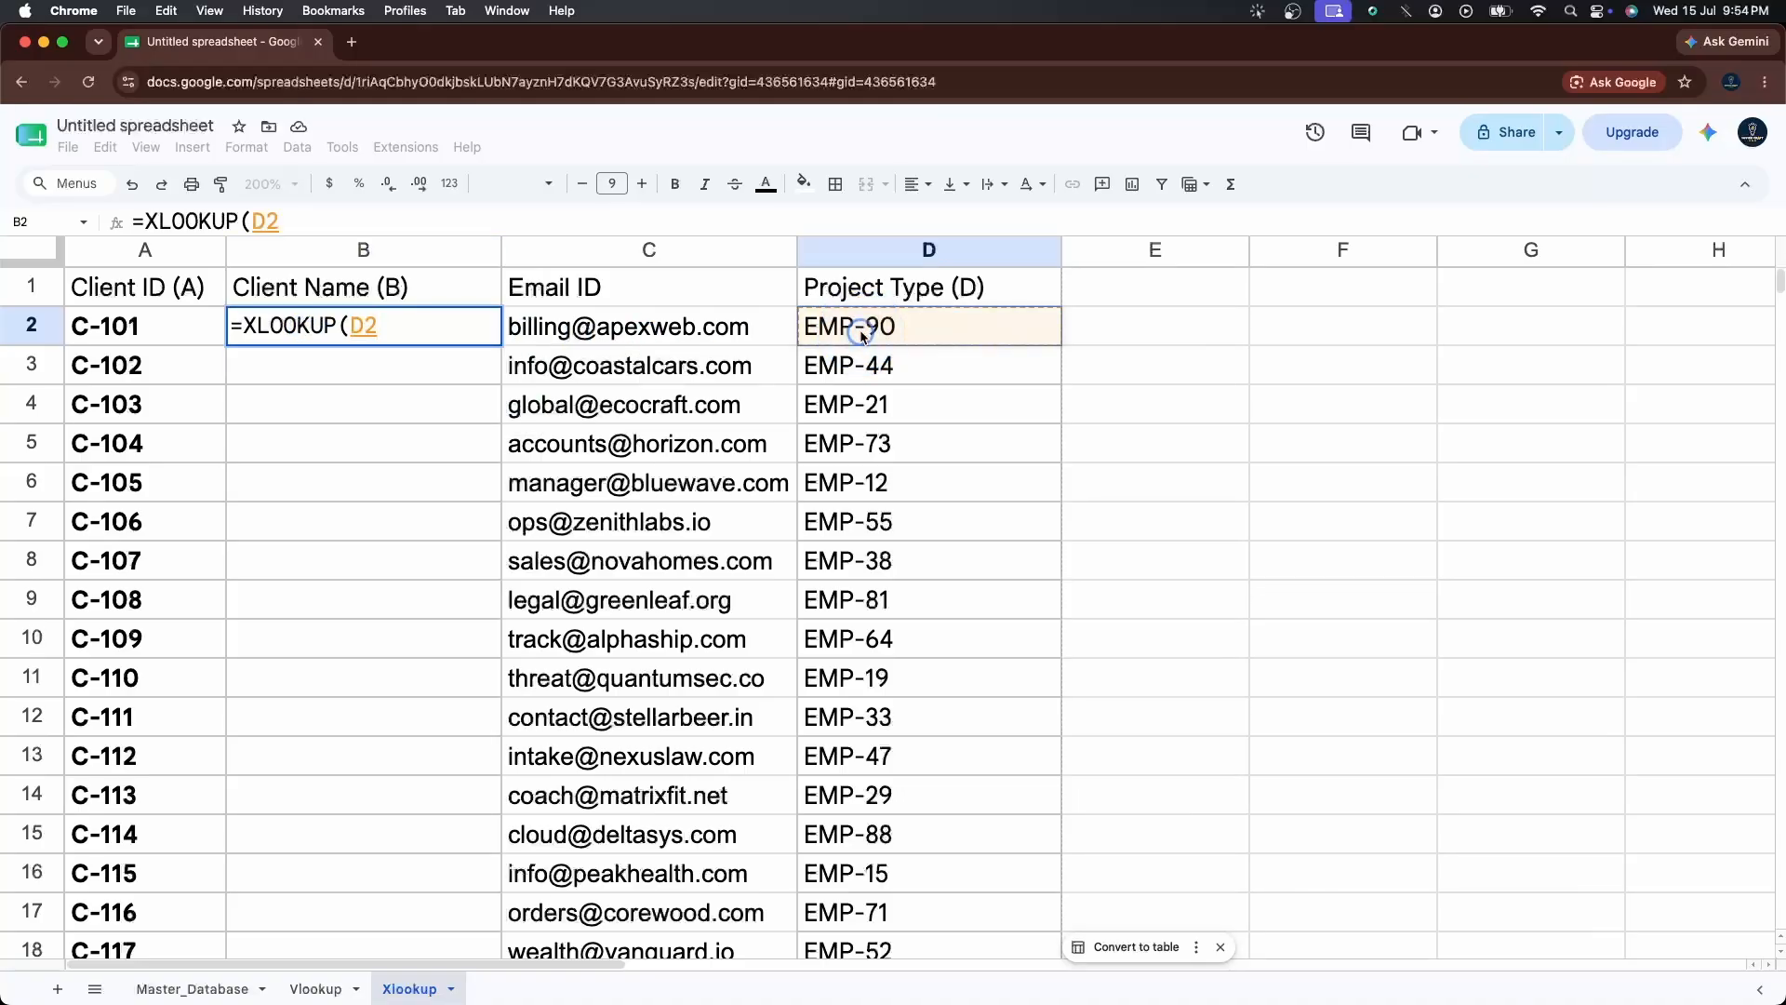
pyautogui.write(',')
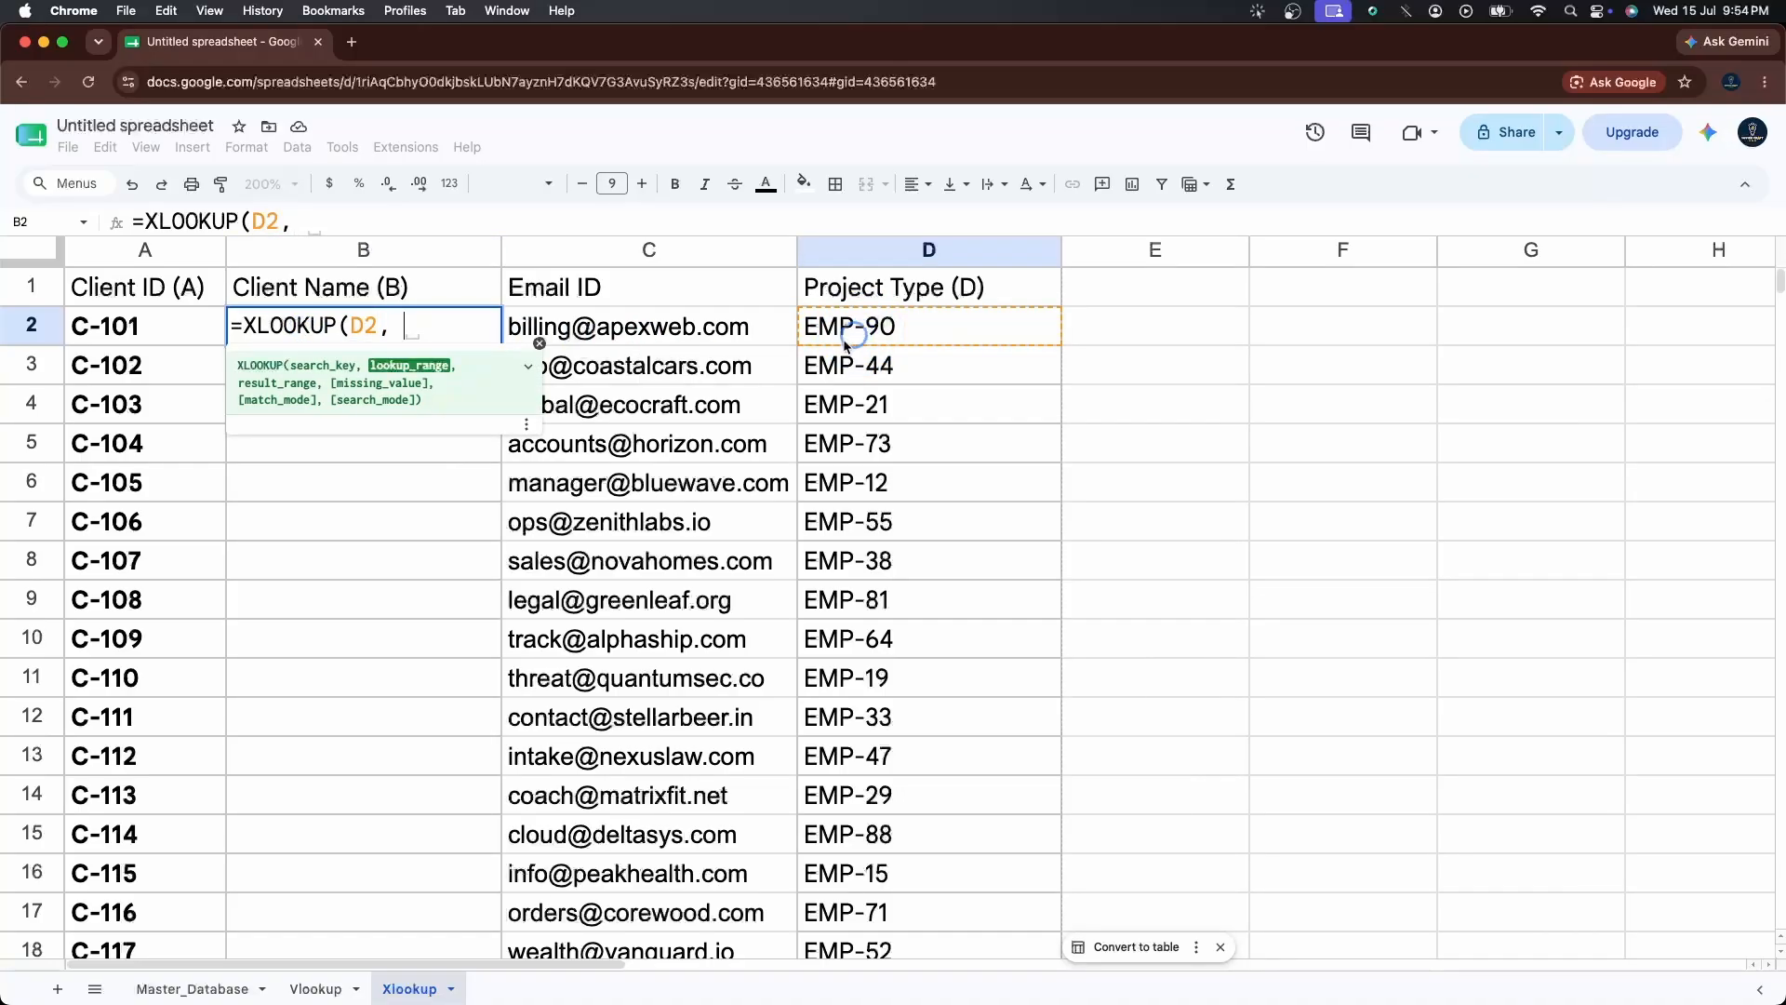
# Complete the B2 XLOOKUP with lookup range Master_Database!E:E, result range Master_Database!B:B and missing value 0.
pyautogui.click(194, 991)
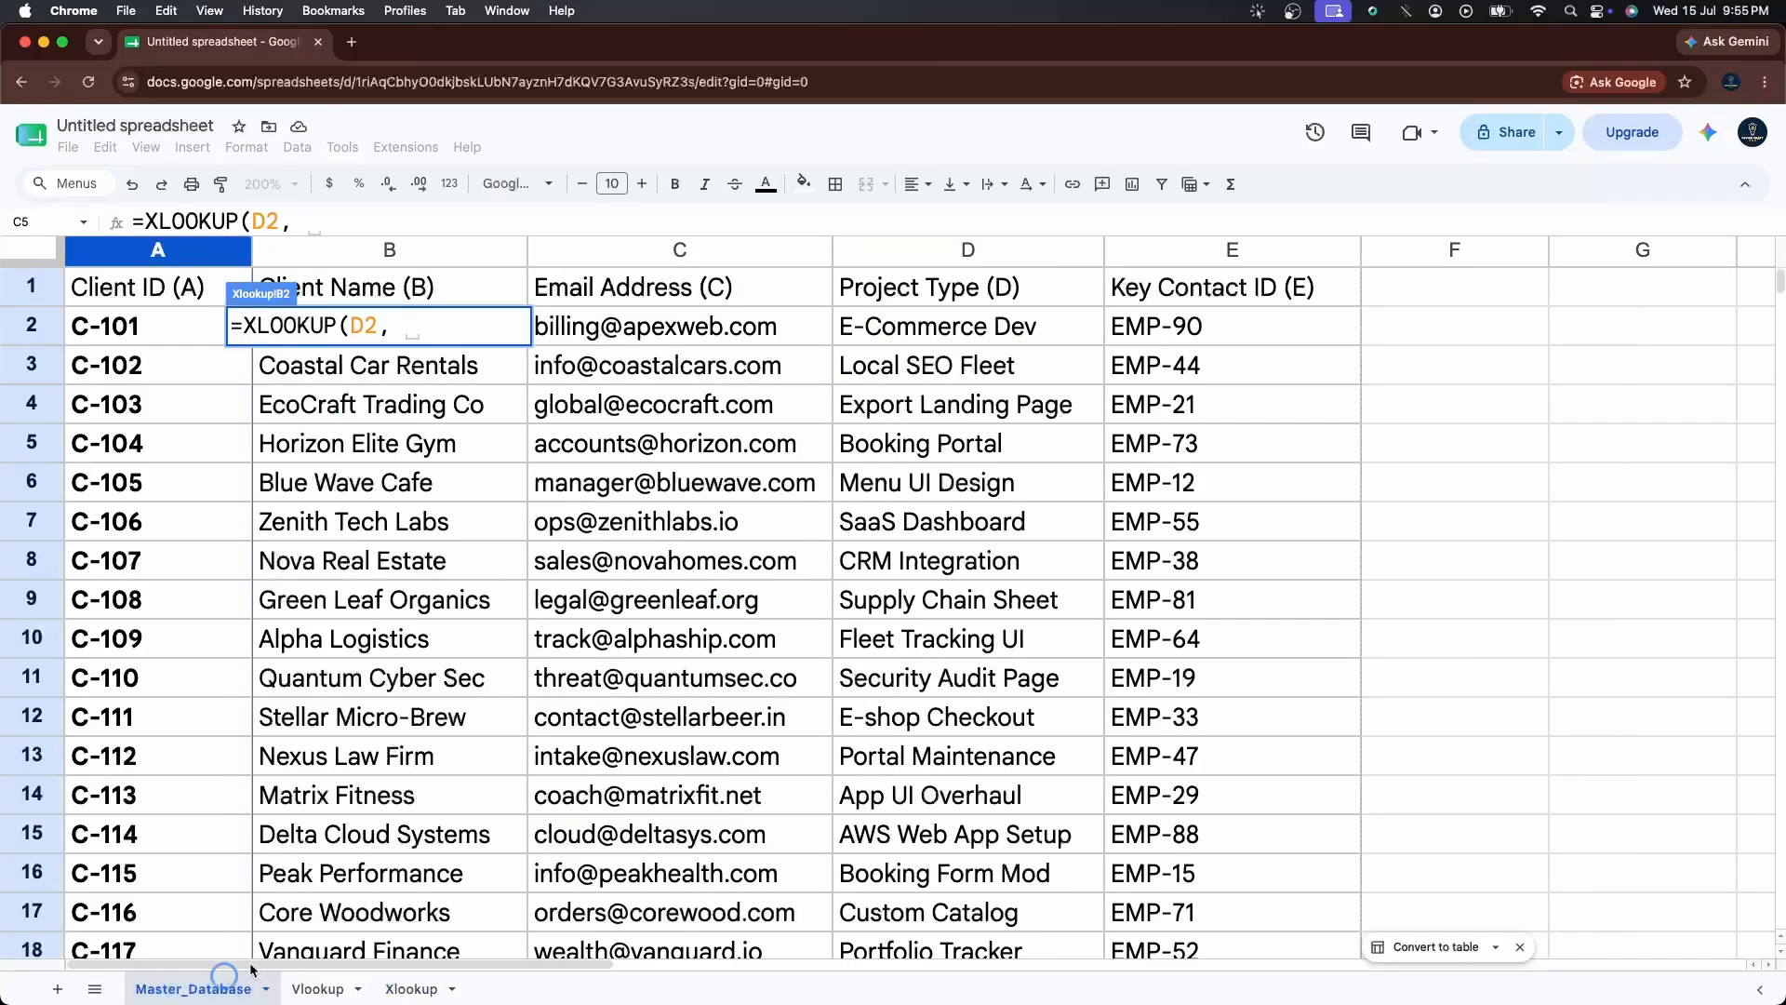
pyautogui.click(1172, 251)
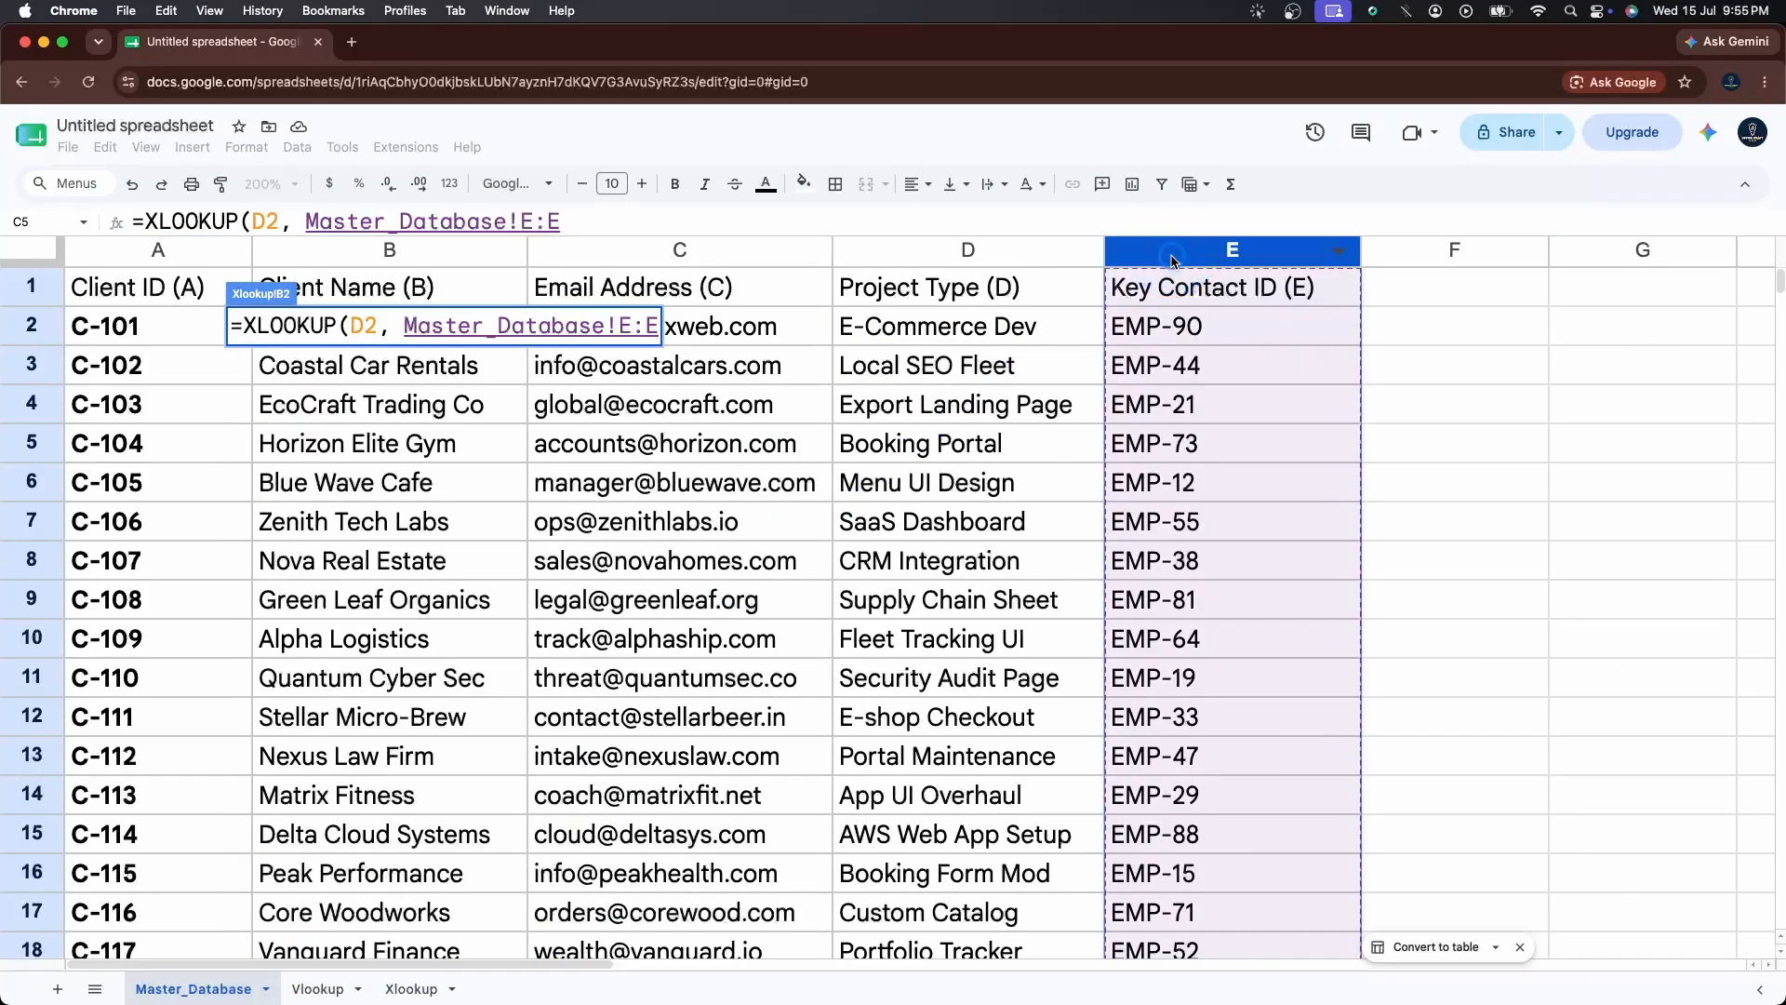
pyautogui.write(',')
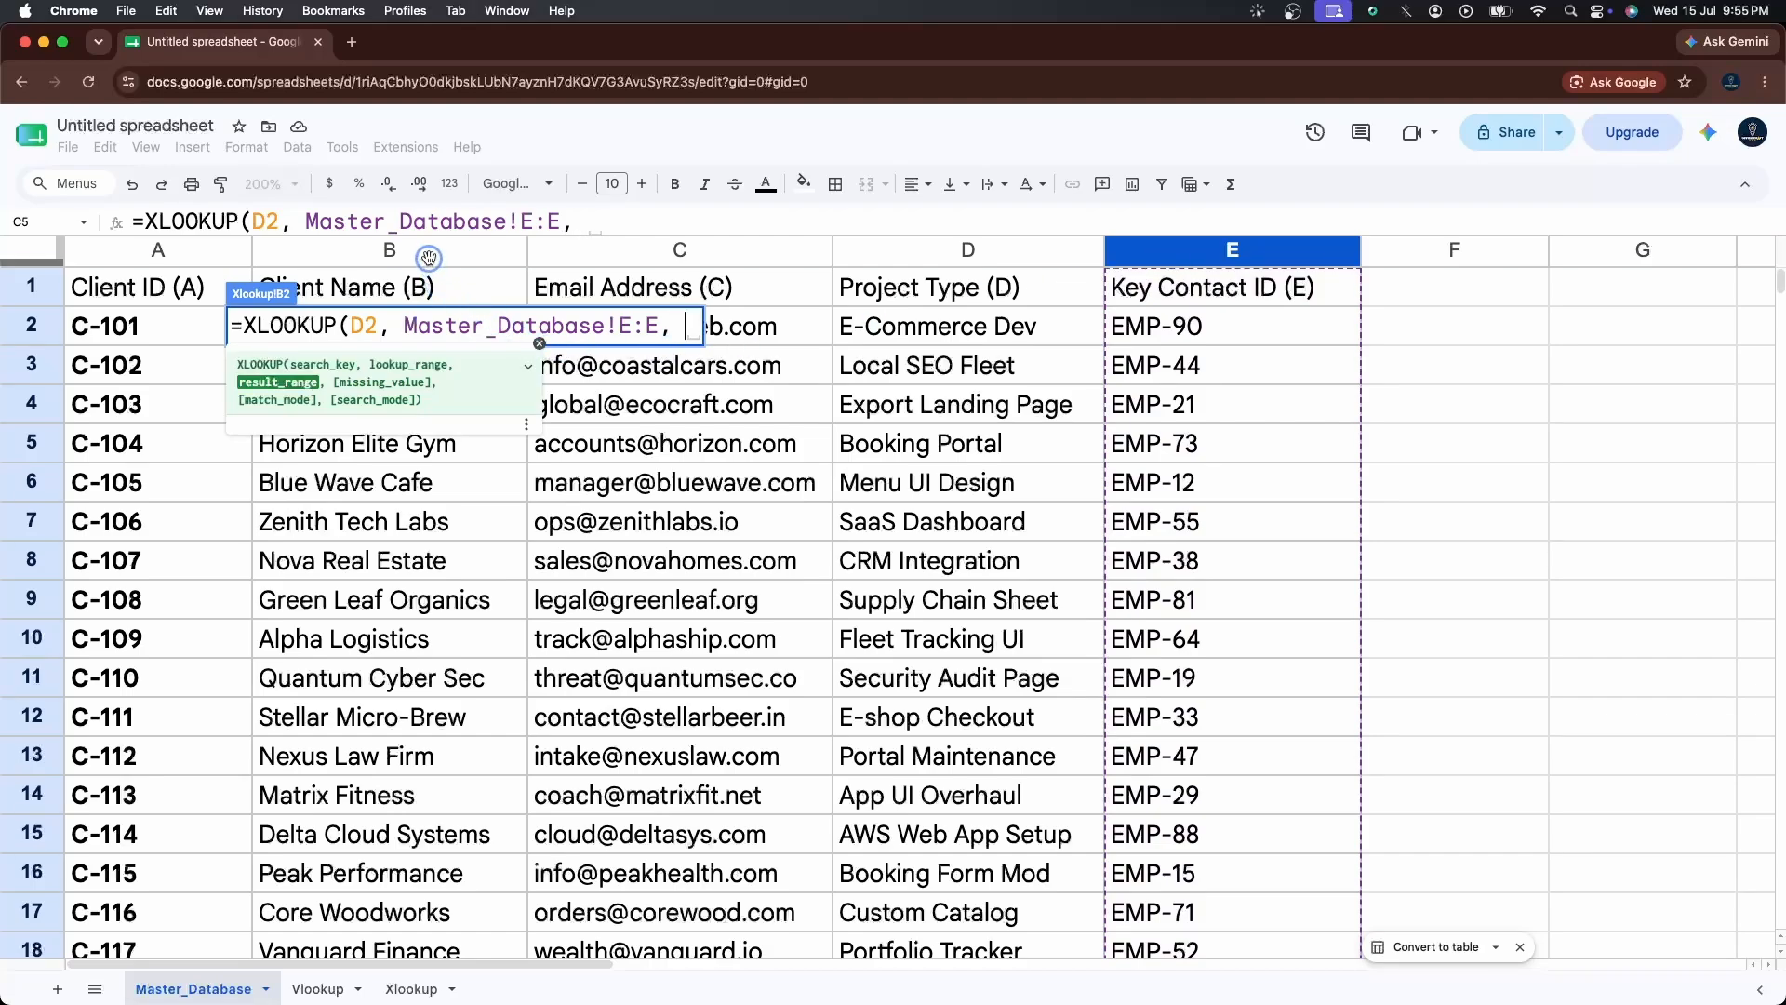
pyautogui.click(429, 258)
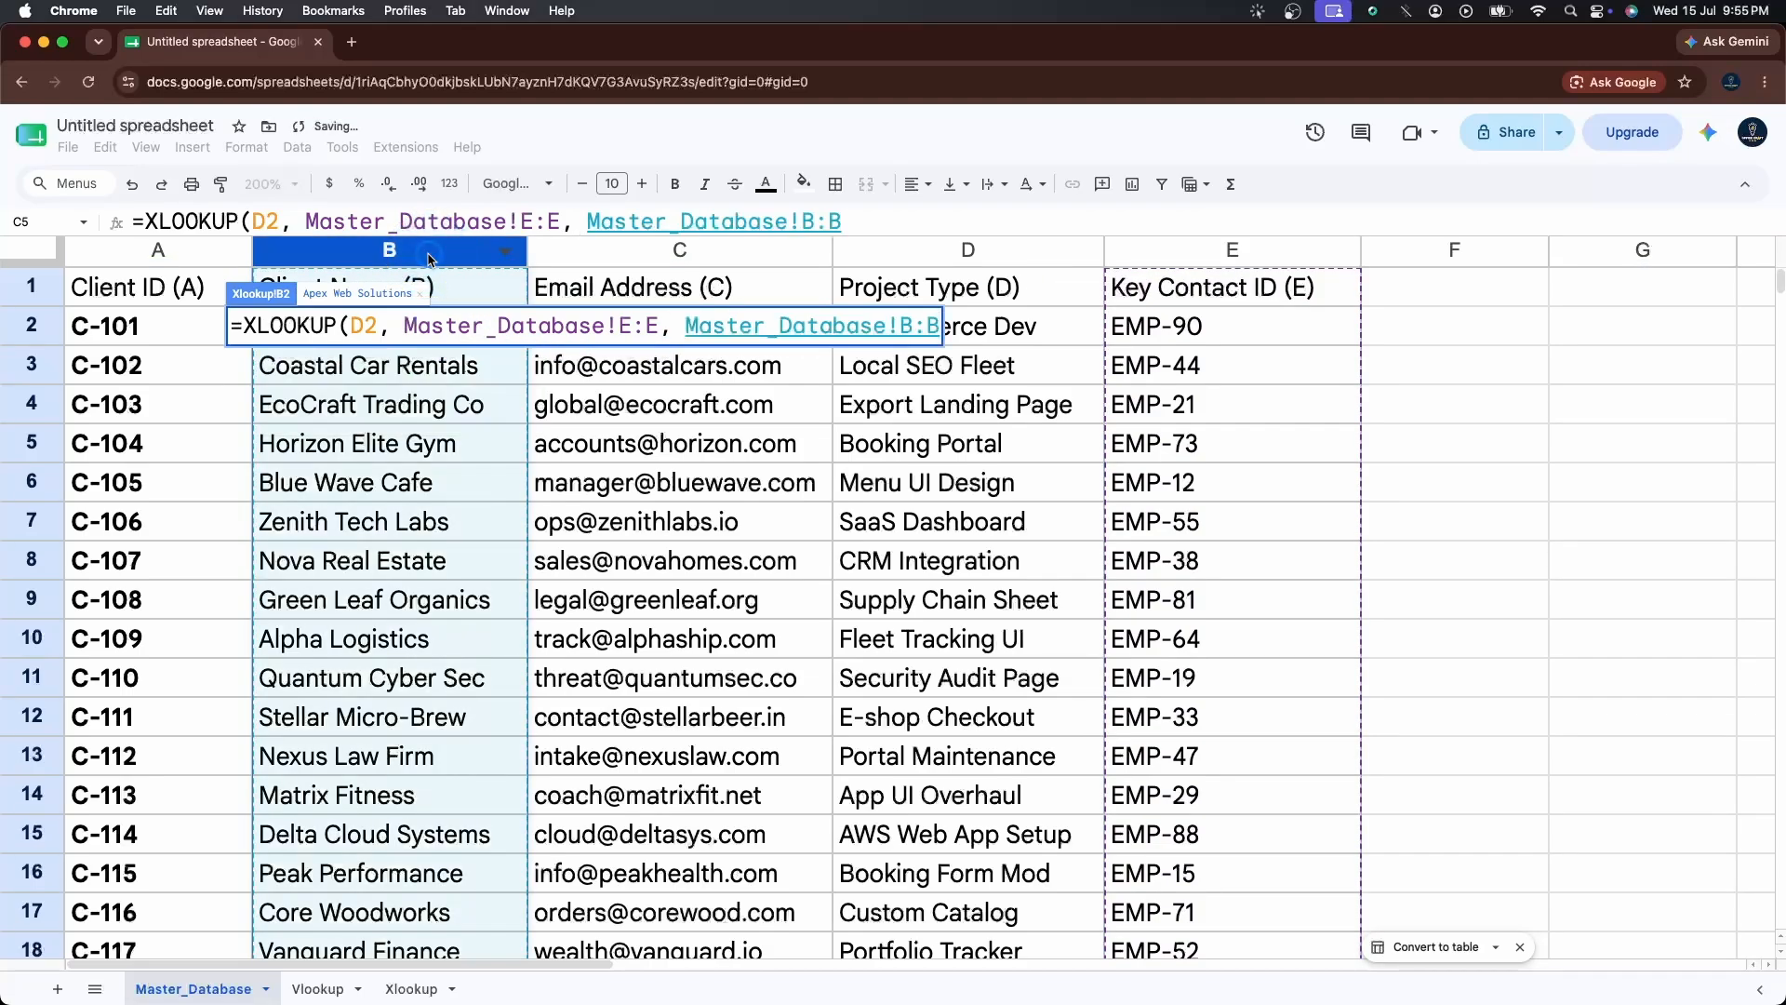
pyautogui.write(', ')
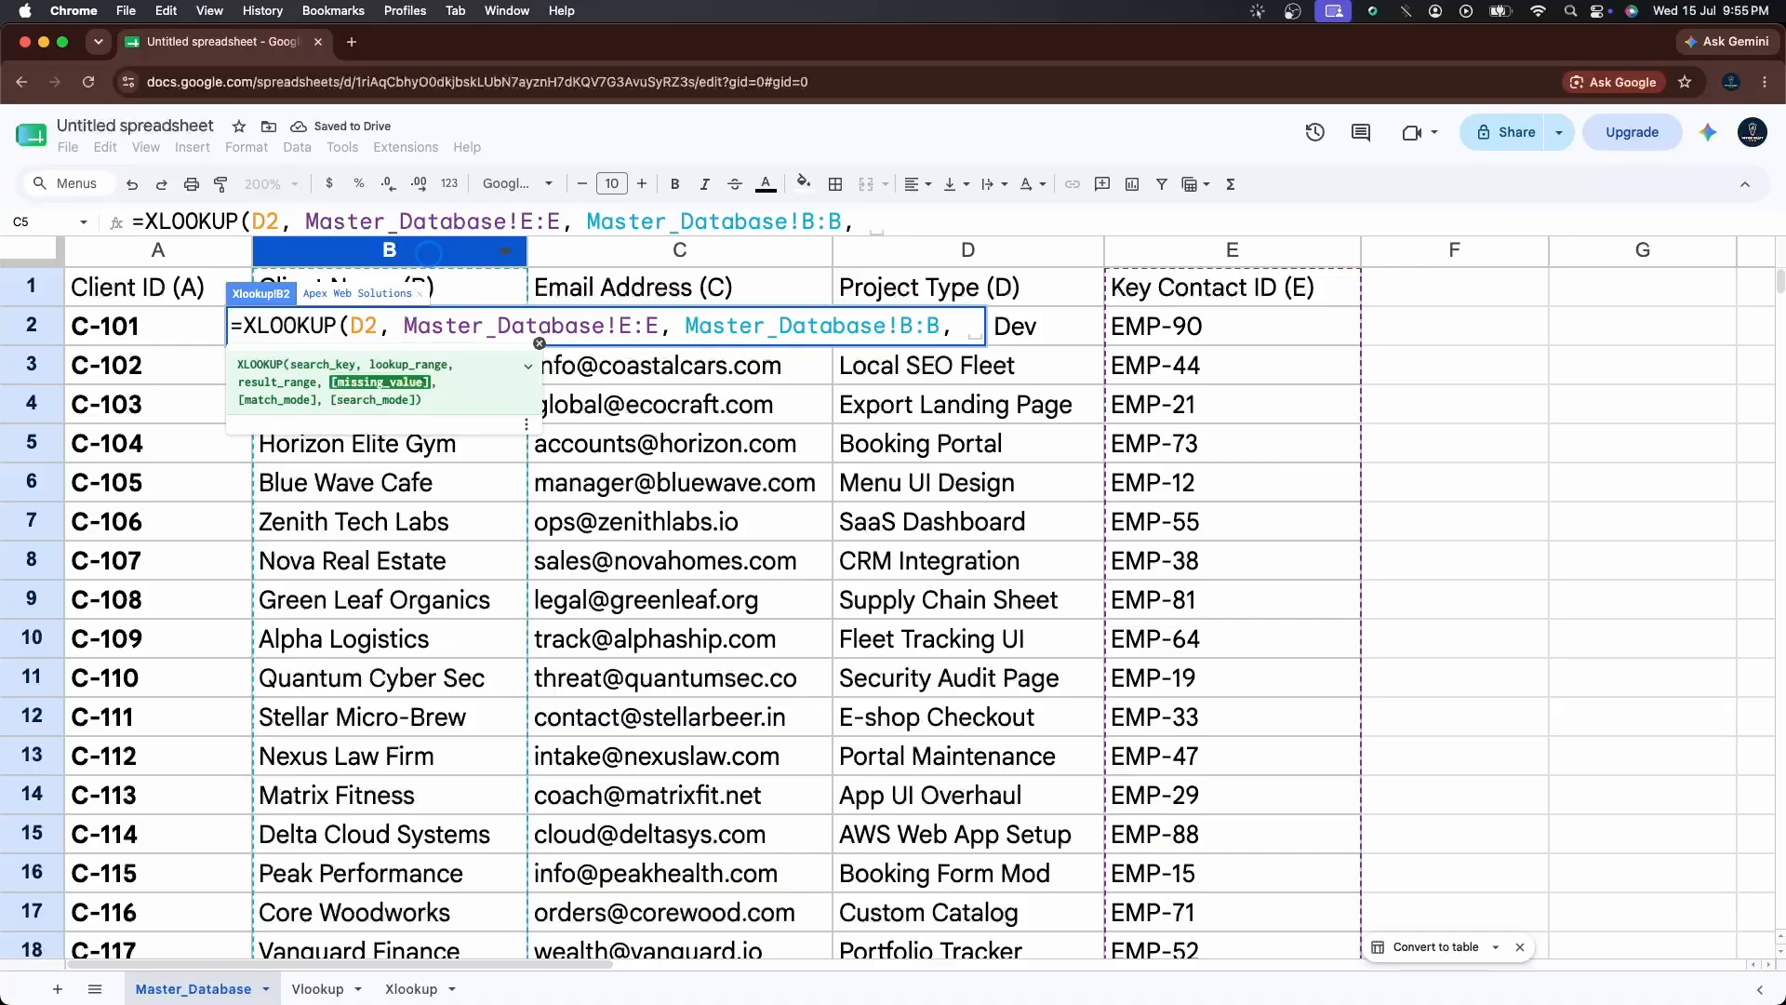
pyautogui.write('0)')
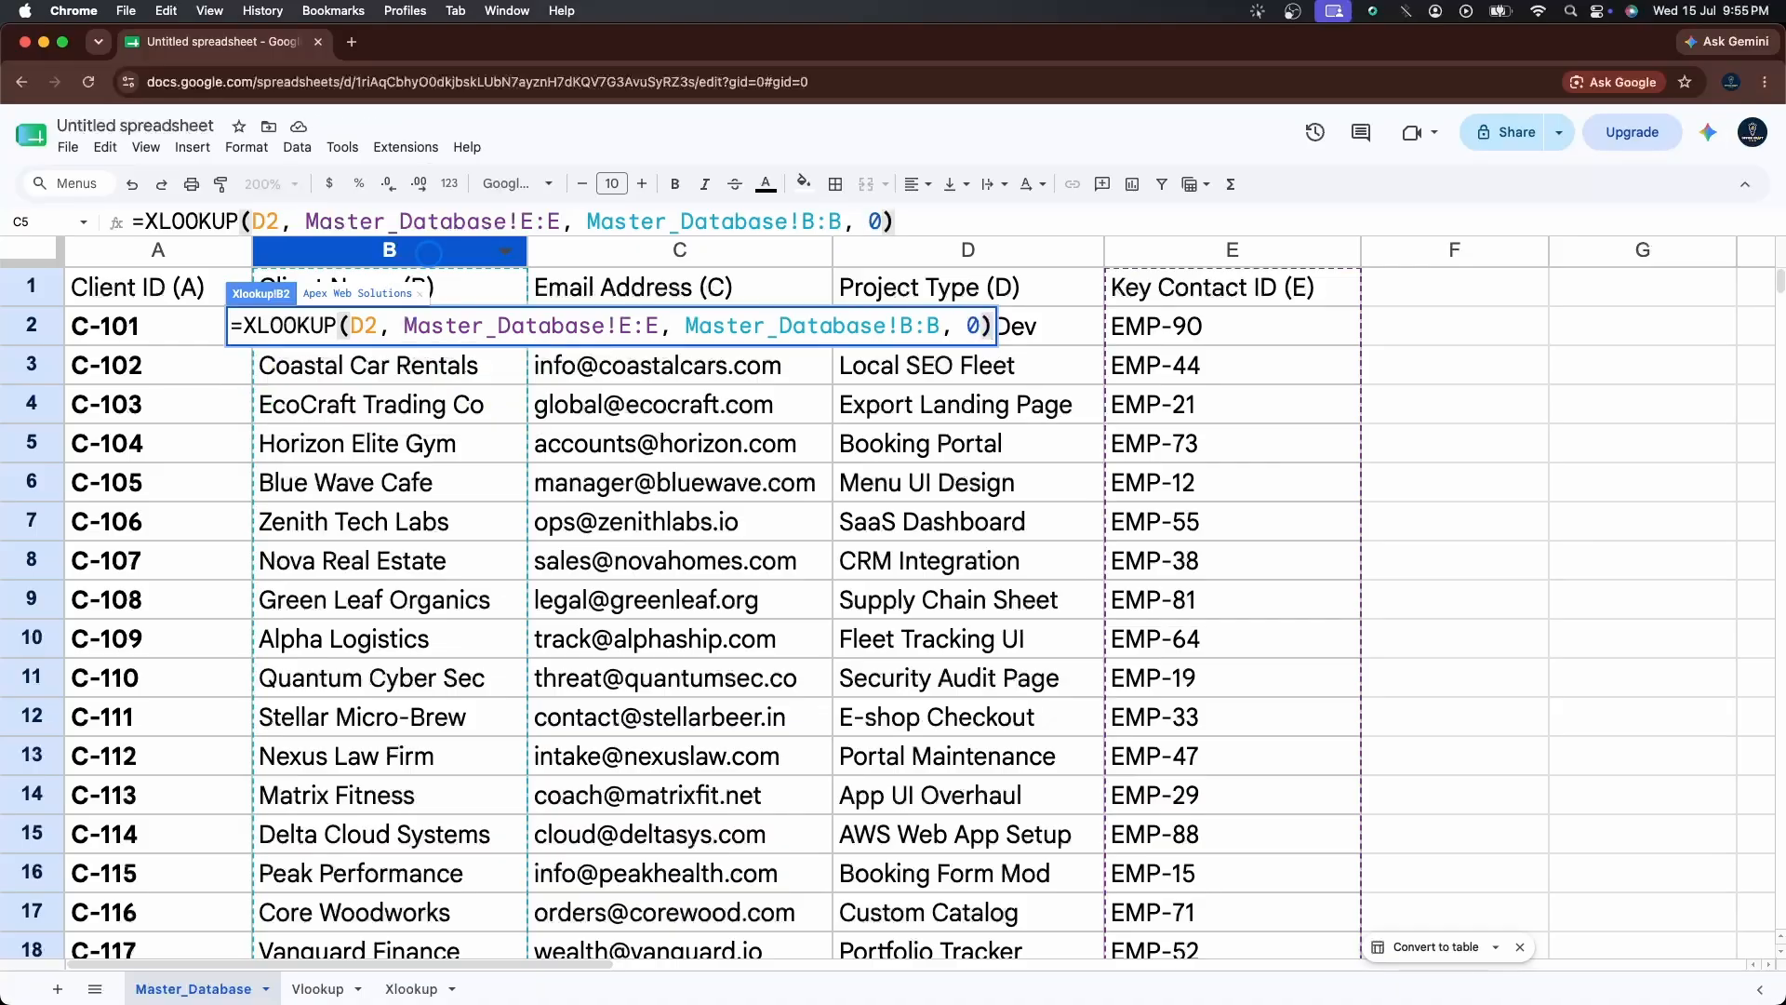
pyautogui.press('Return')
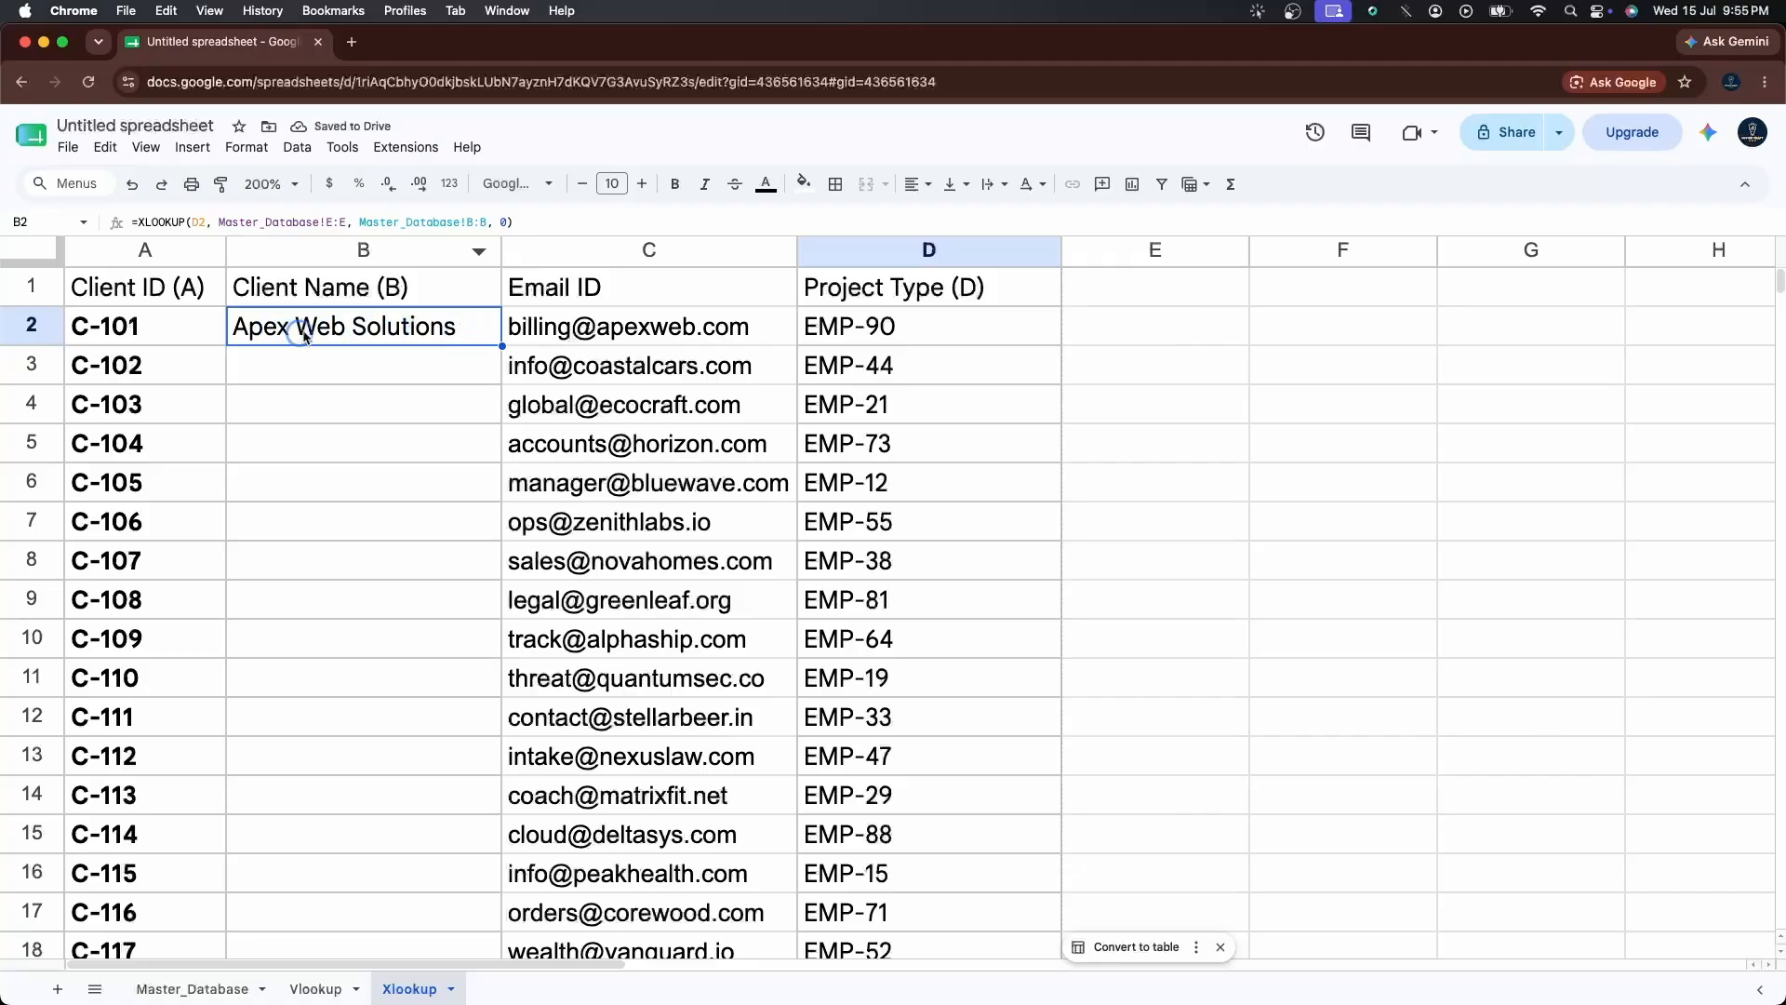
# Compare the client name in B2 of the Xlookup sheet with the first client record in Master_Database.
pyautogui.click(186, 986)
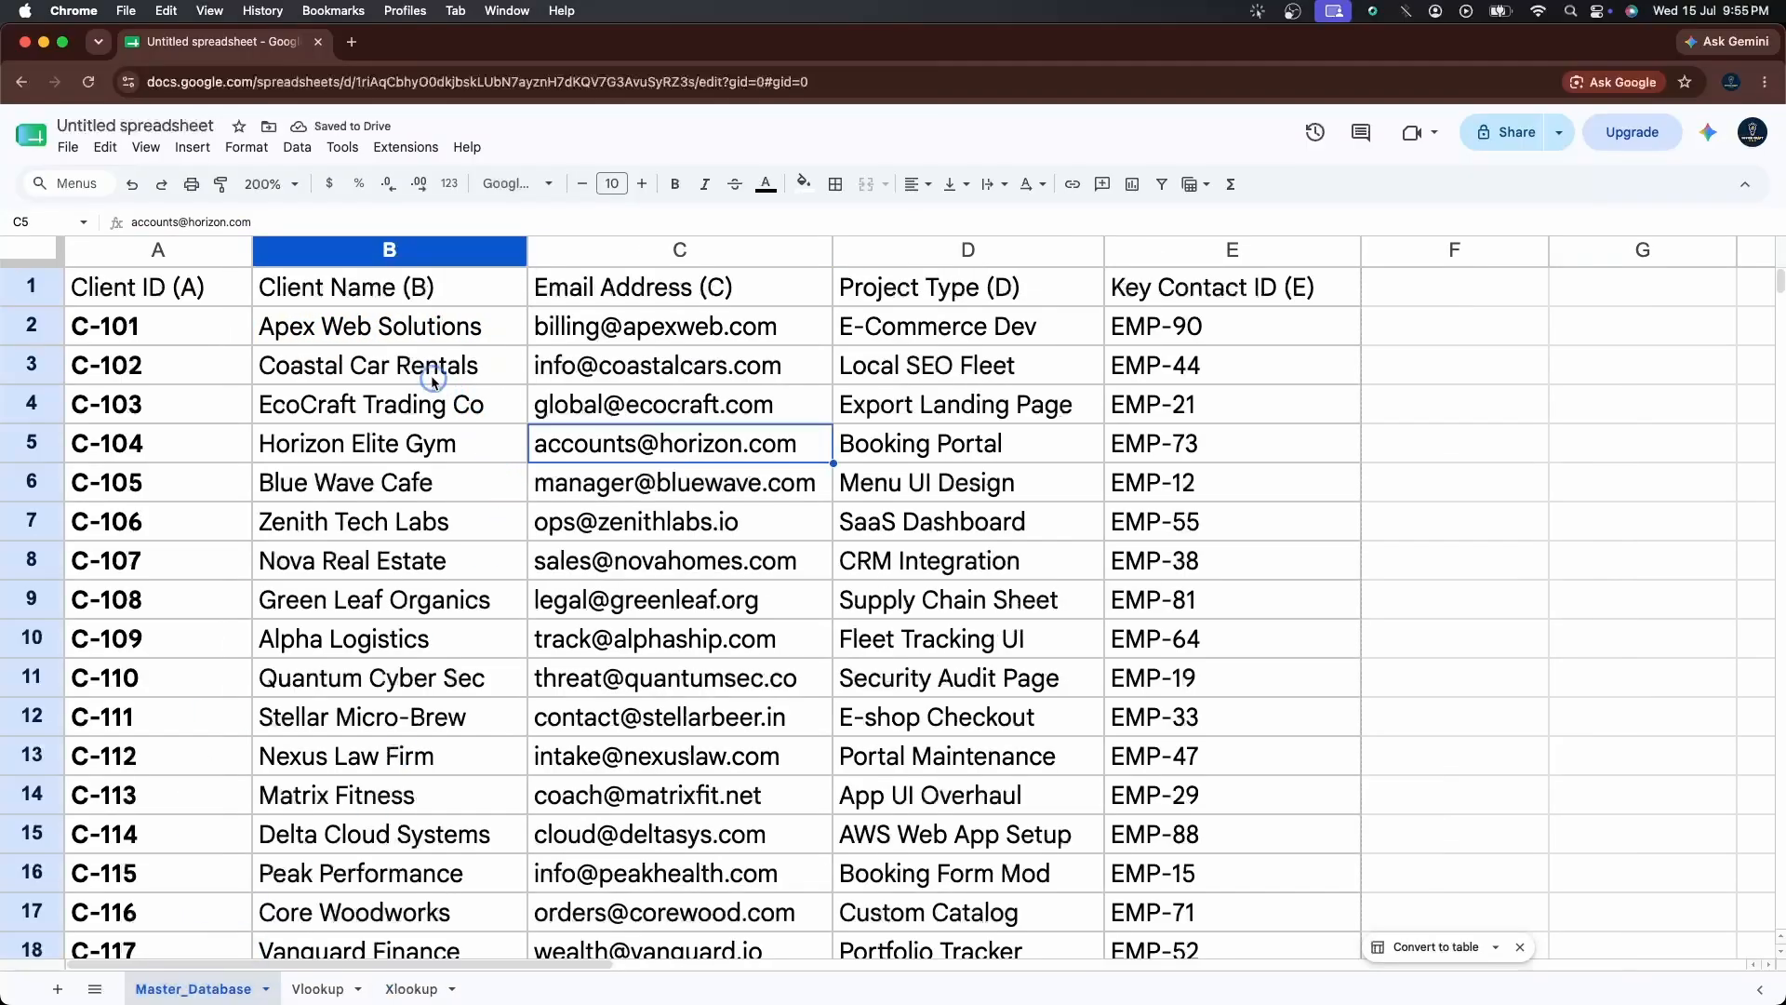
pyautogui.click(410, 336)
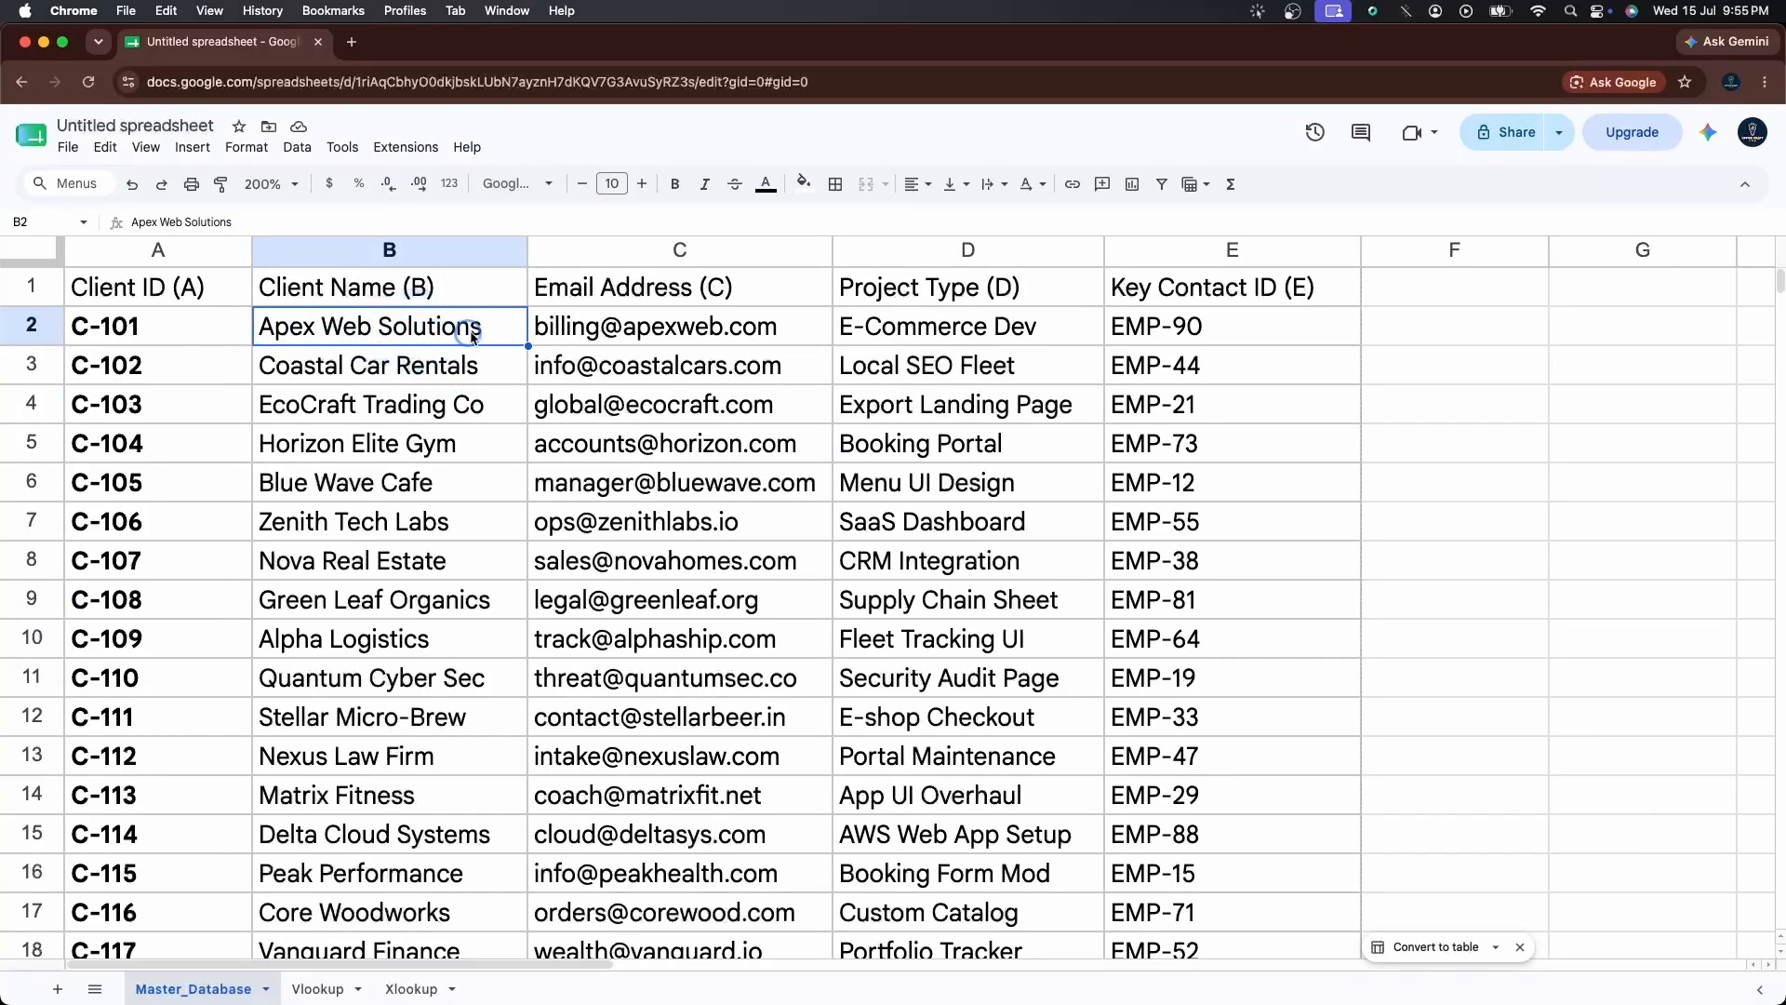
pyautogui.click(410, 989)
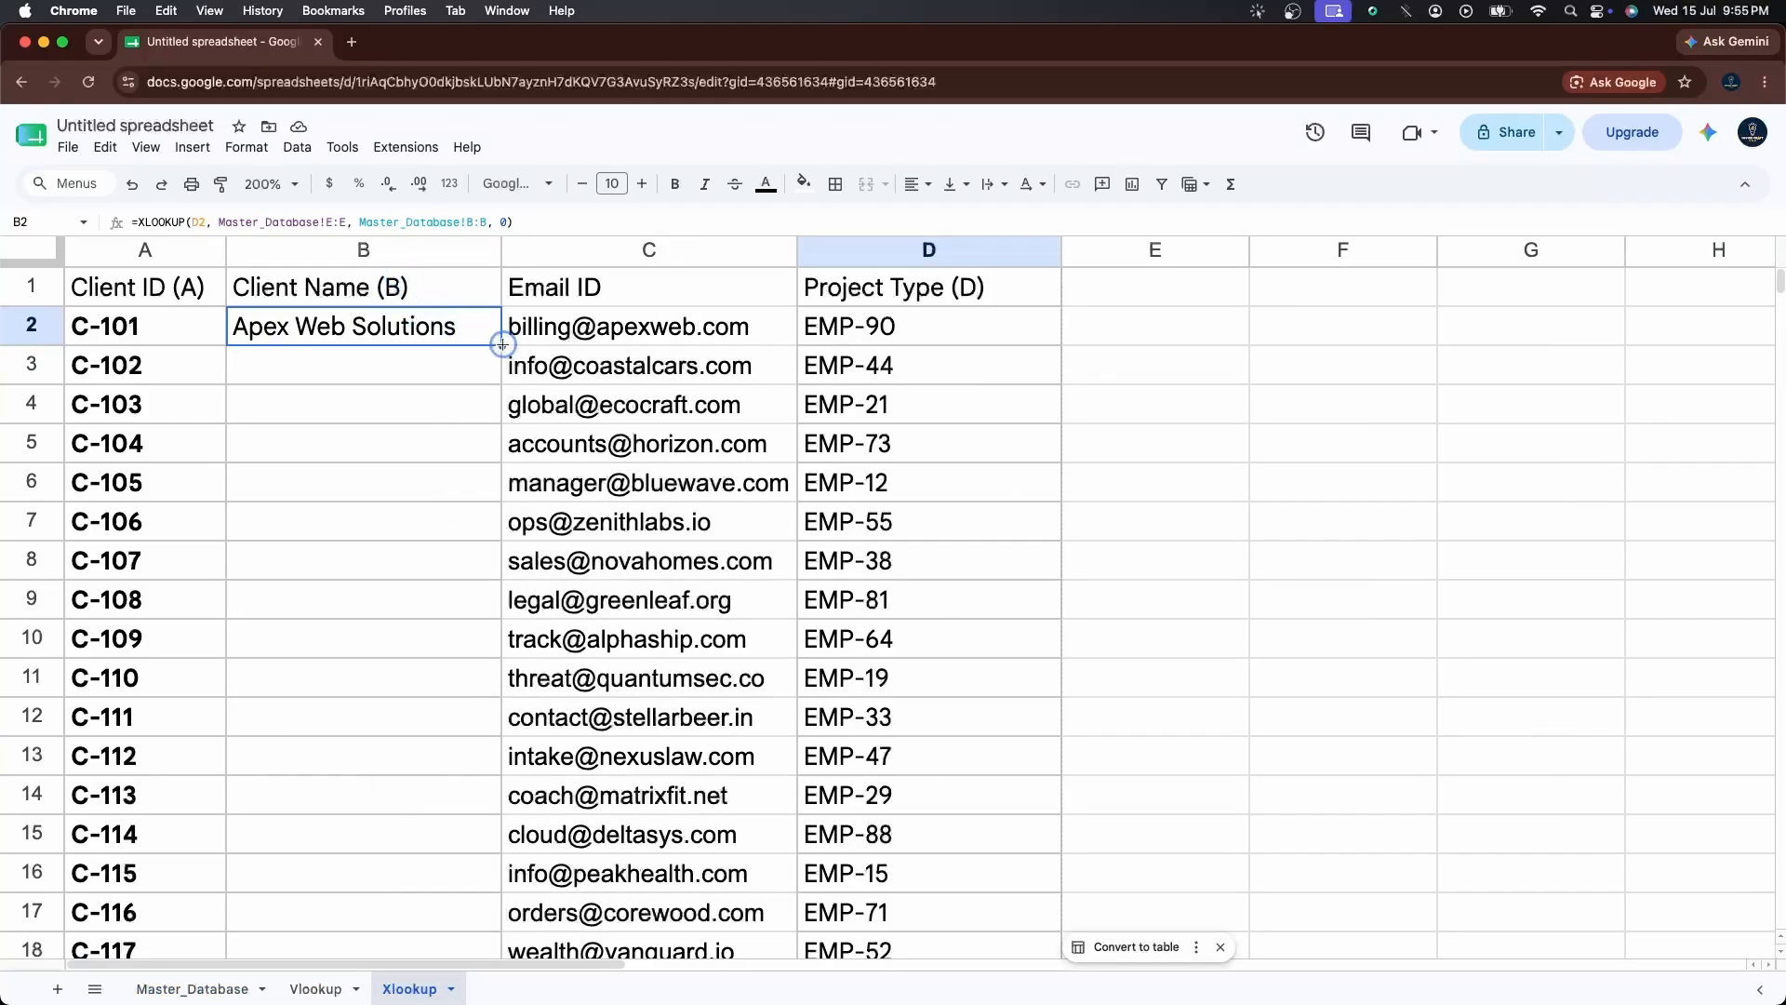
# Fill the B2 XLOOKUP formula down the Client Name column through B51.
pyautogui.moveTo(503, 346); pyautogui.dragTo(477, 557)
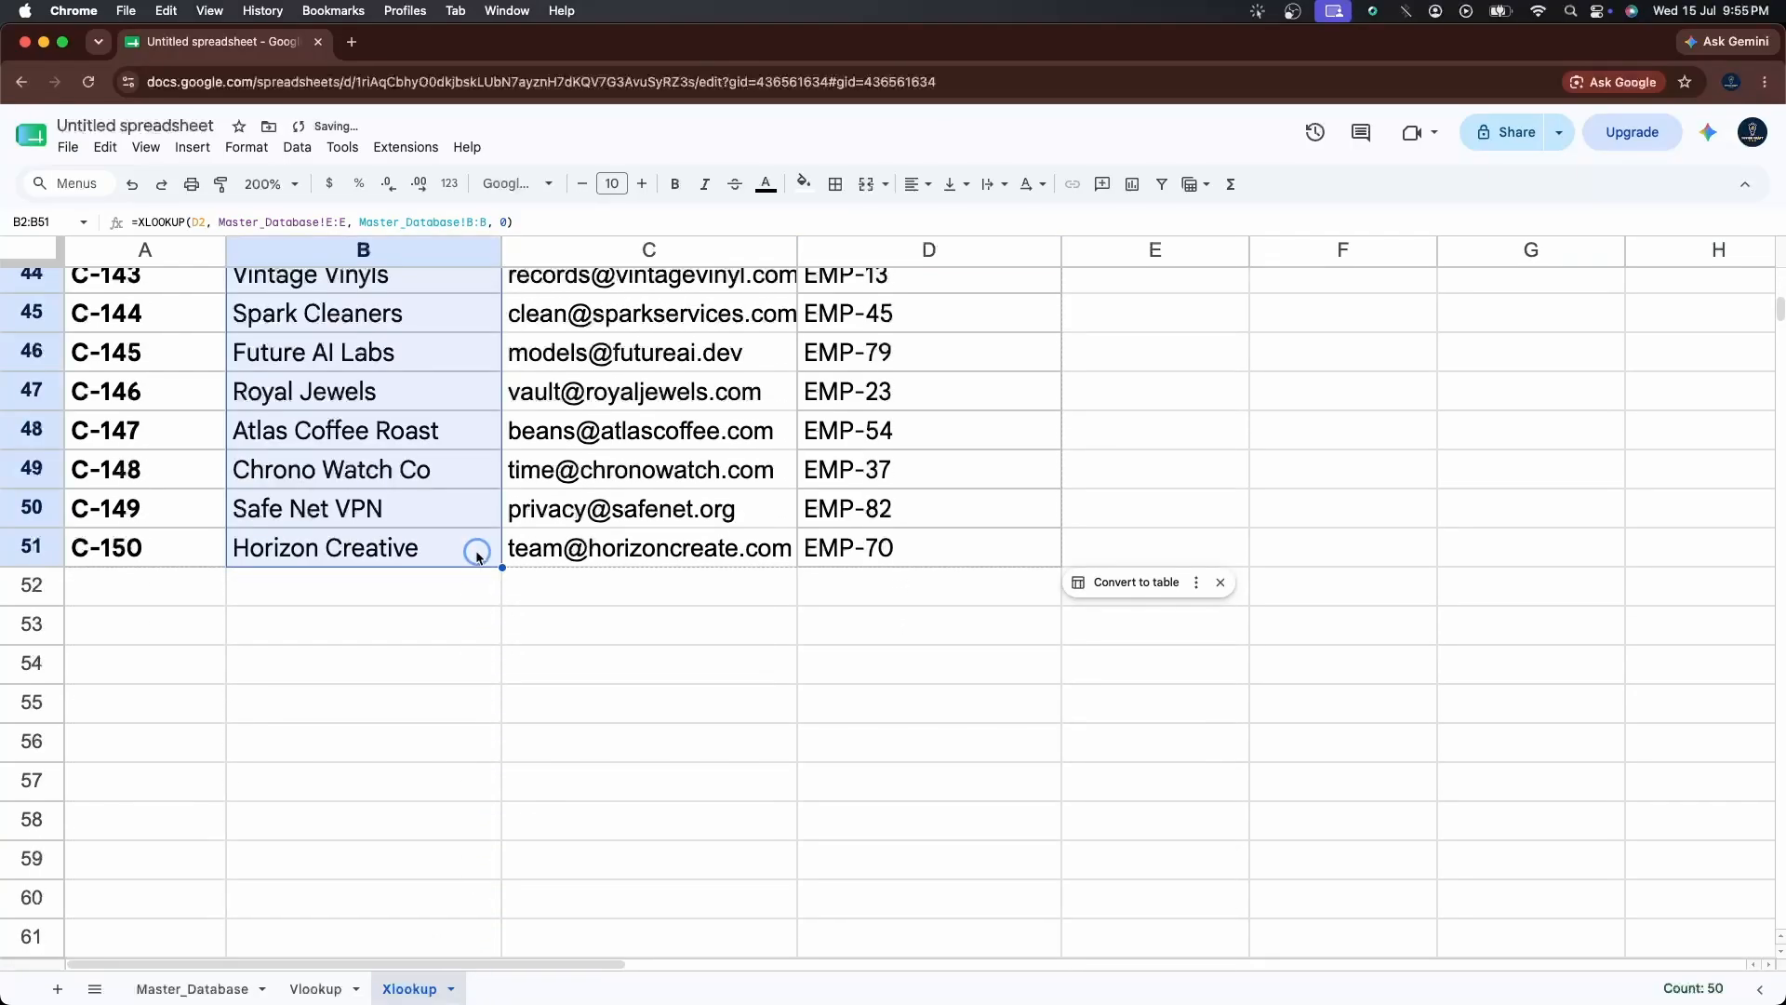
pyautogui.click(407, 508)
pyautogui.scroll(15, 407, 516)
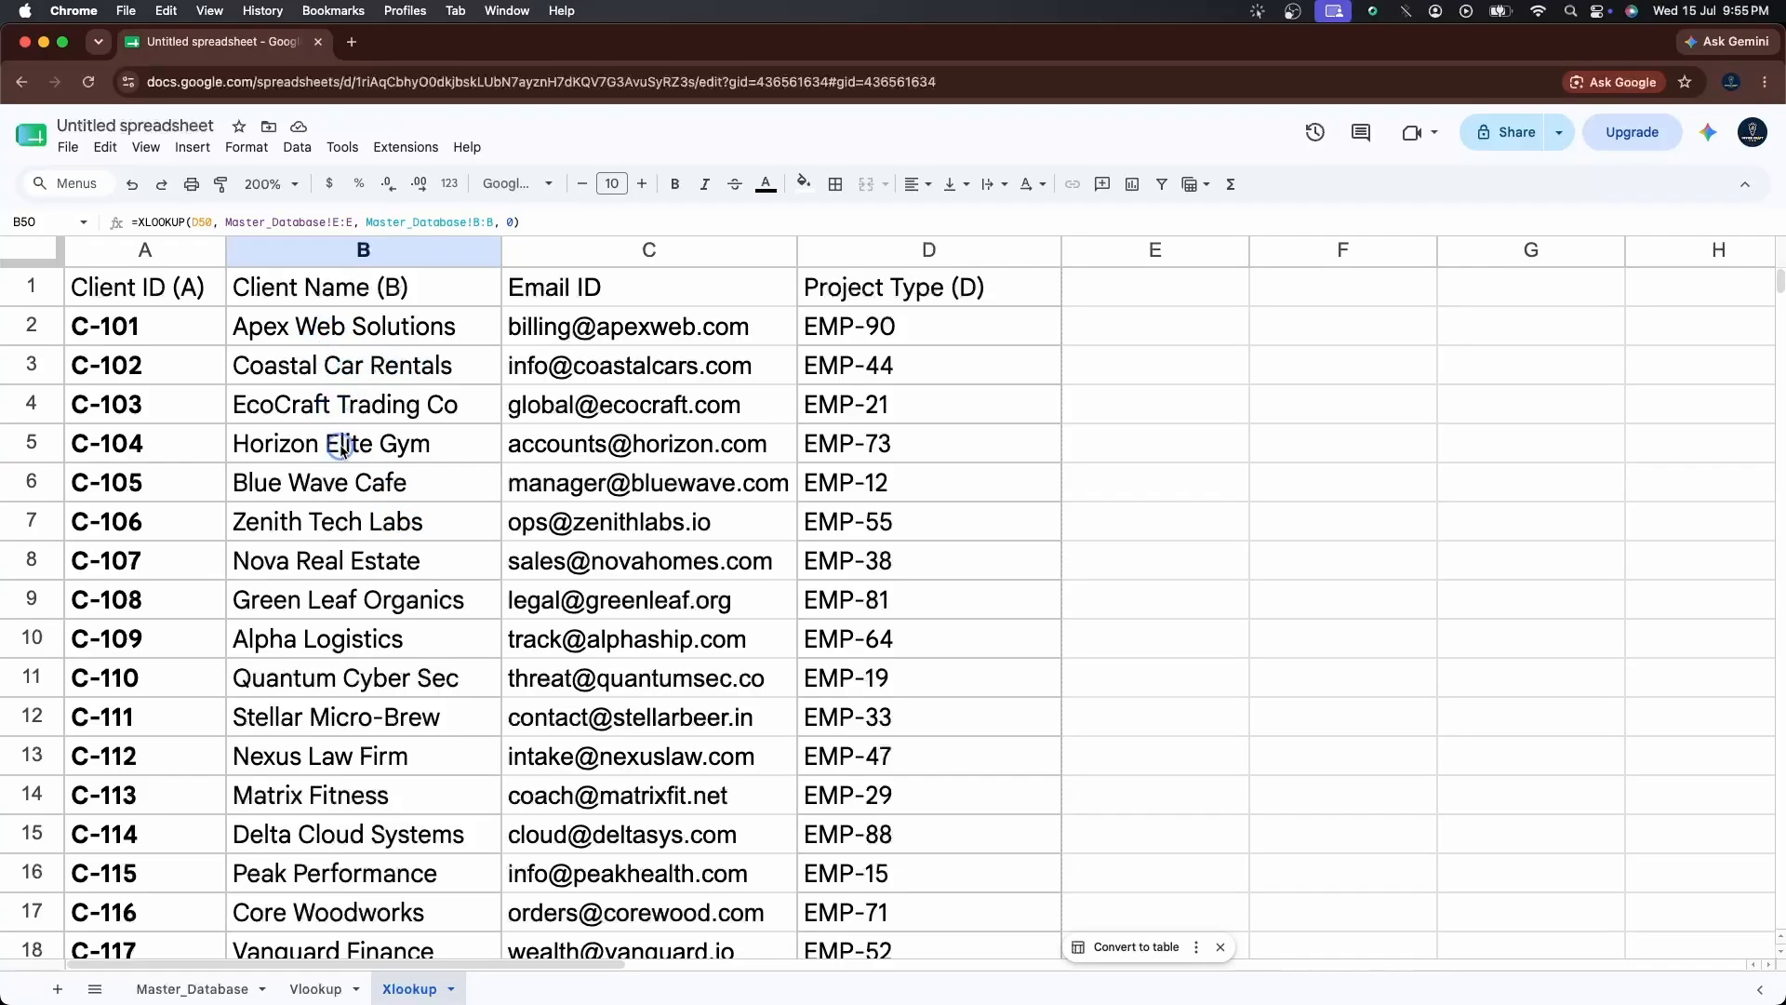
# Compare the records in rows 50 and 51 of the Xlookup sheet with the same rows in Master_Database.
pyautogui.scroll(-7, 353, 559)
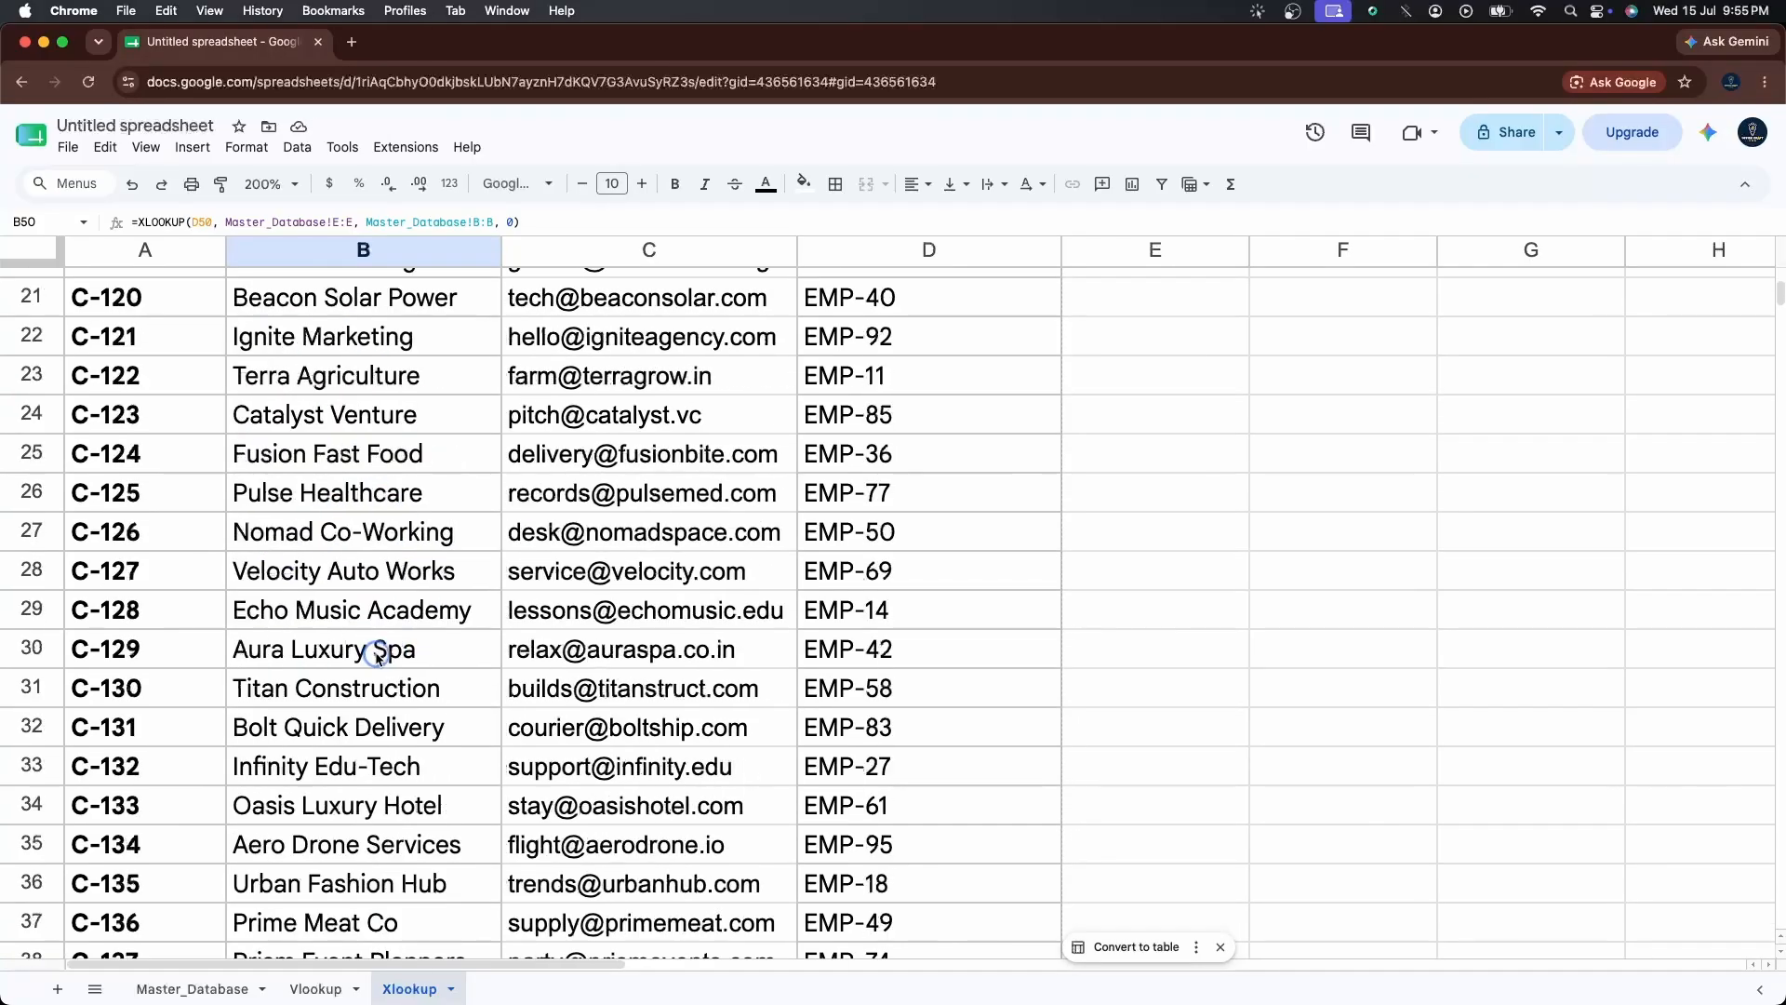
pyautogui.scroll(-6, 376, 654)
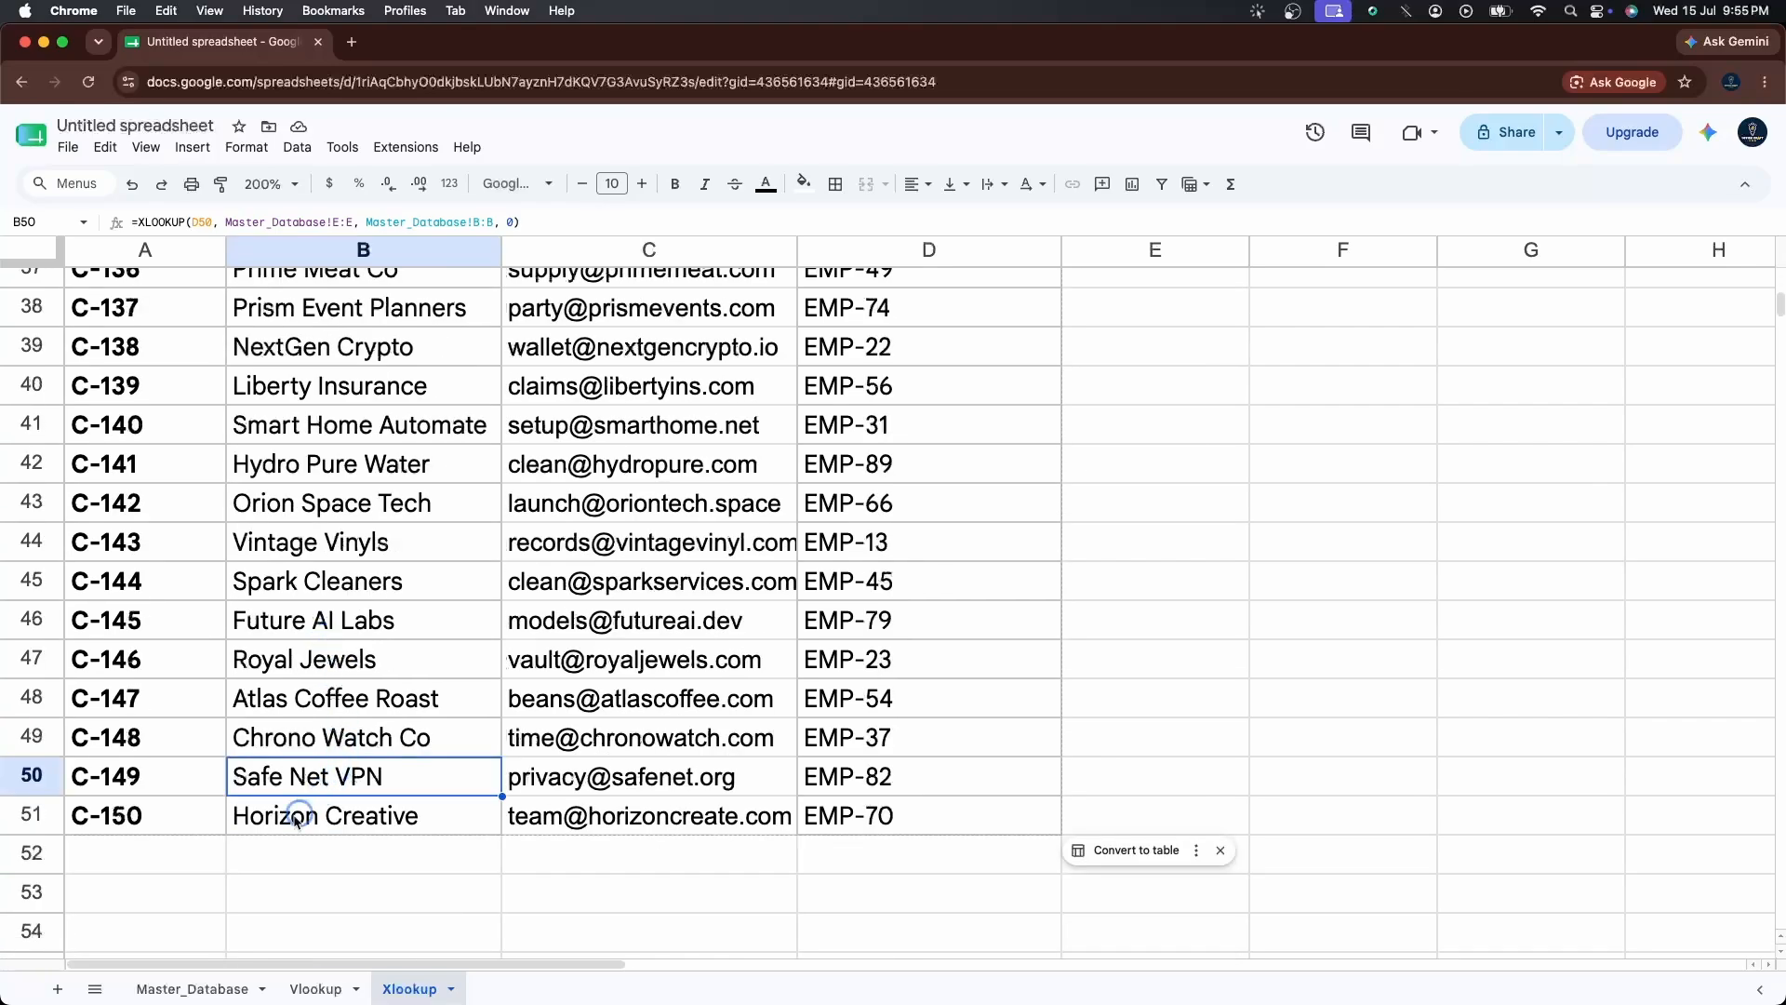
pyautogui.moveTo(131, 817); pyautogui.dragTo(875, 792)
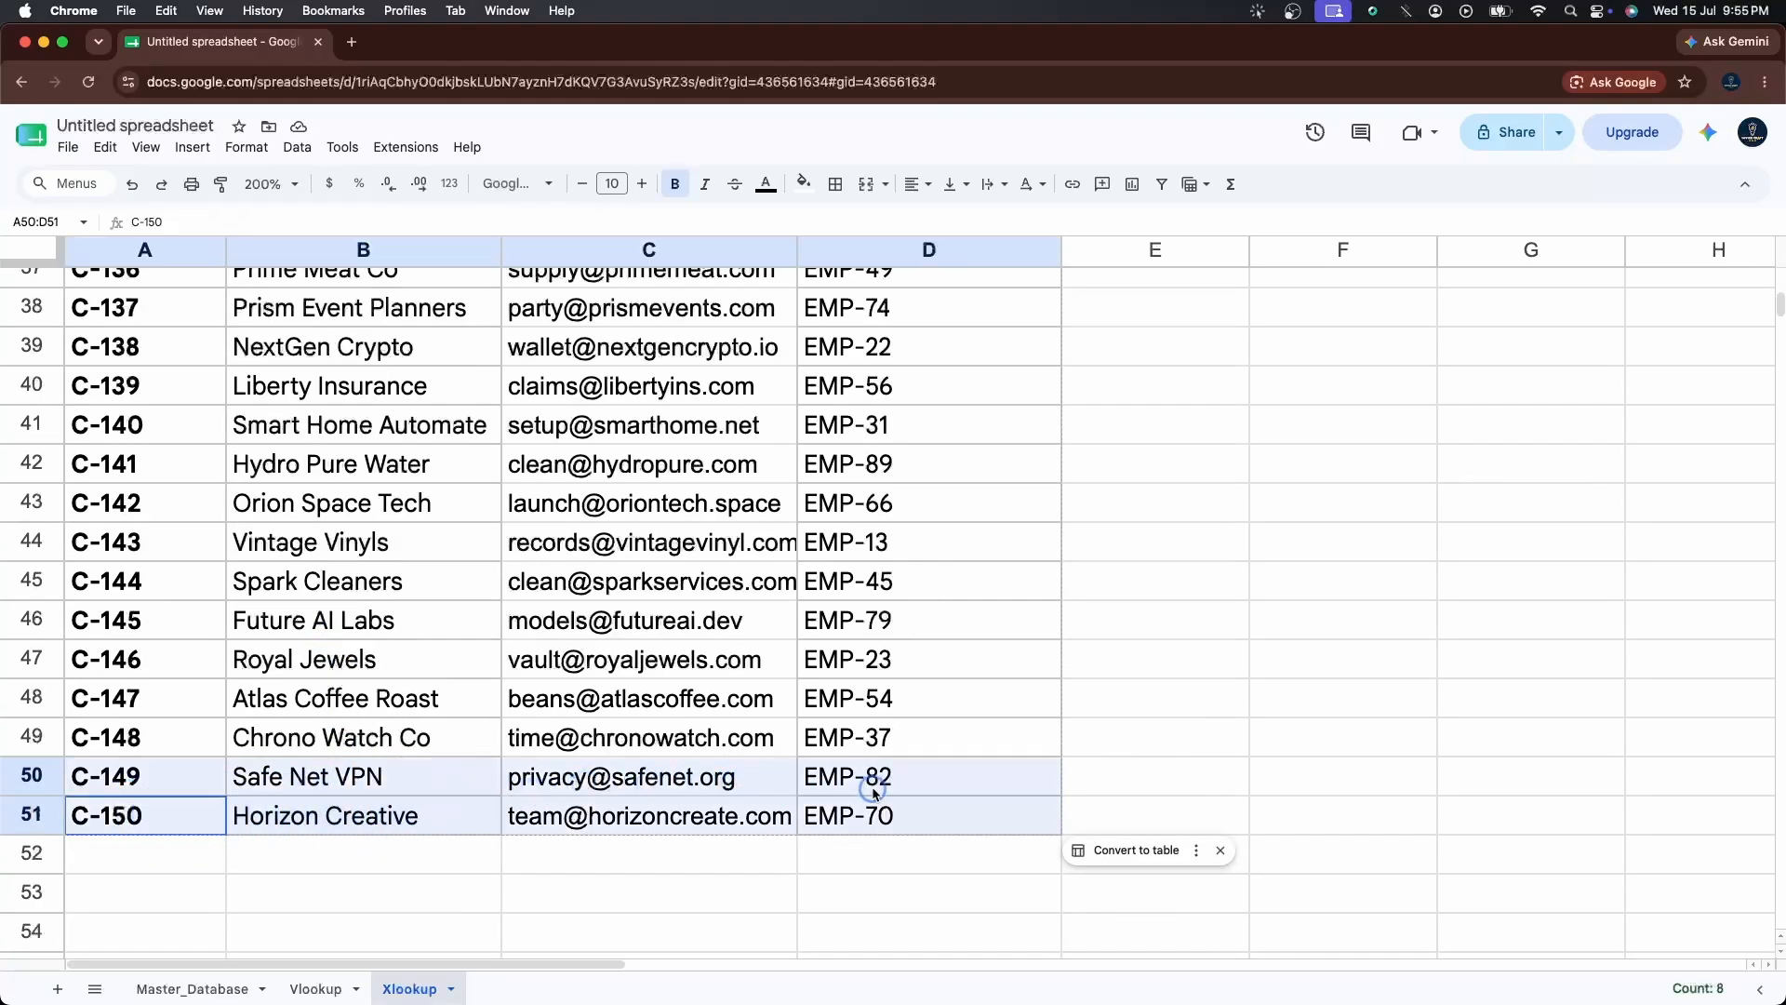
pyautogui.click(198, 990)
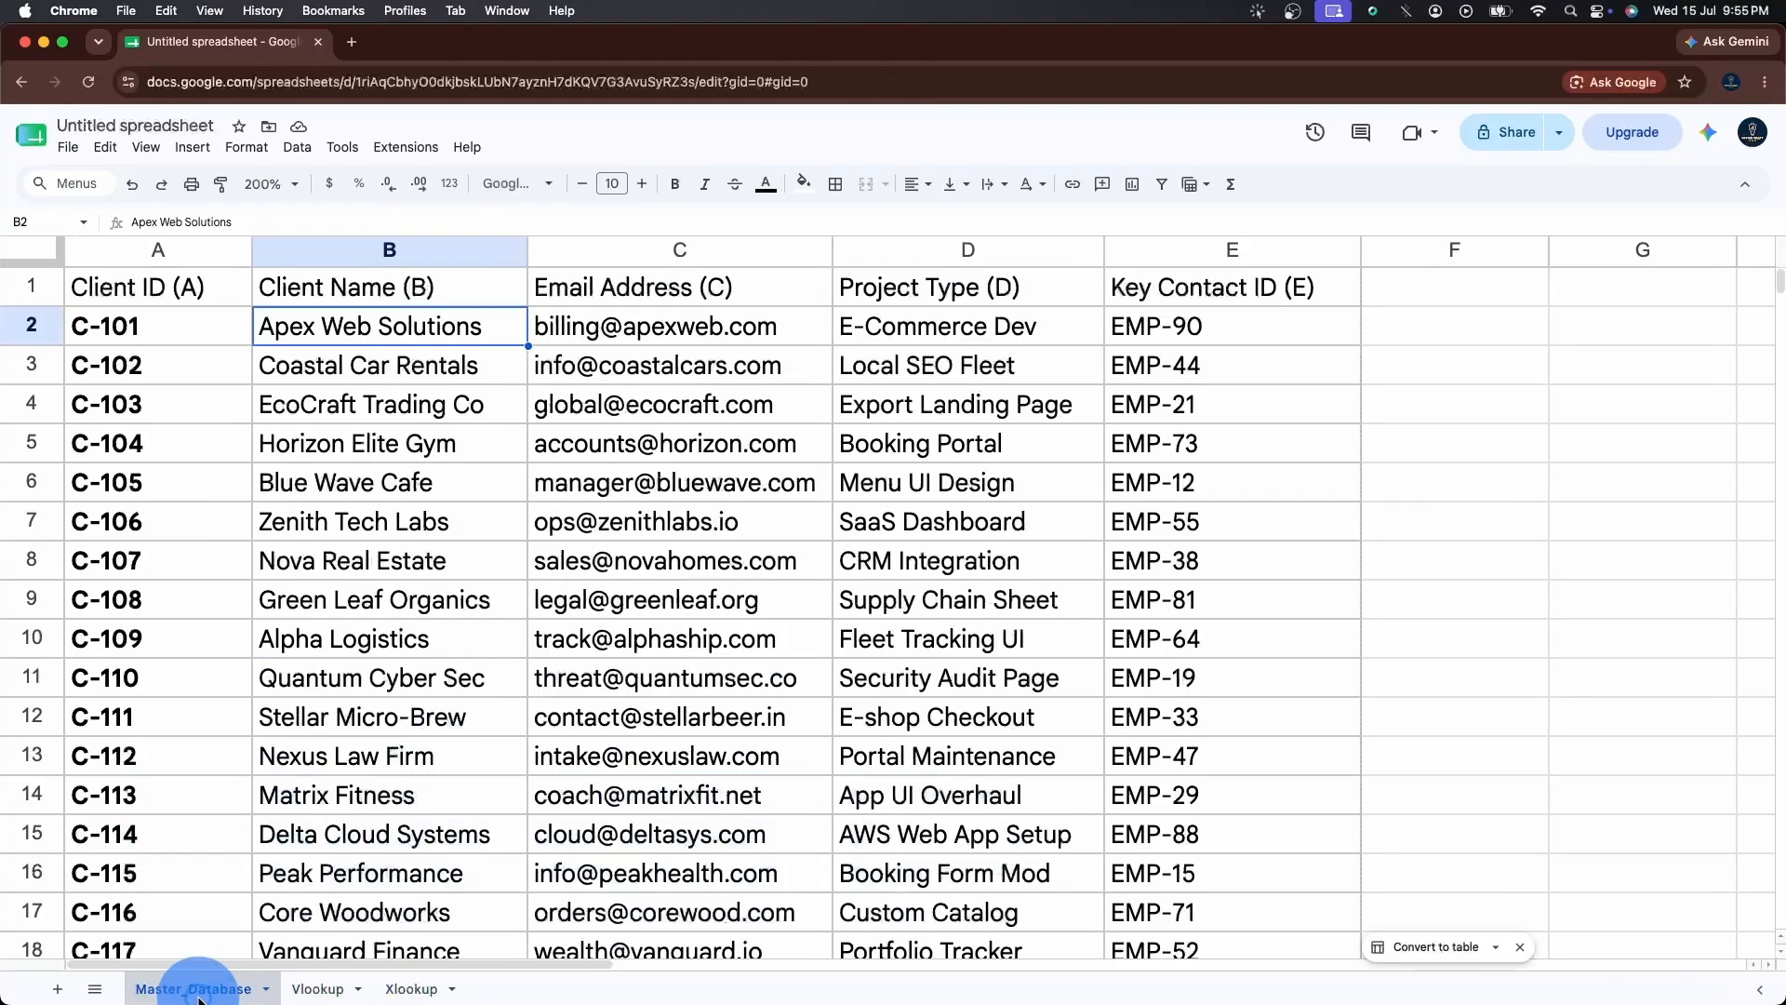
pyautogui.scroll(-10, 372, 652)
pyautogui.moveTo(158, 666); pyautogui.dragTo(1263, 707)
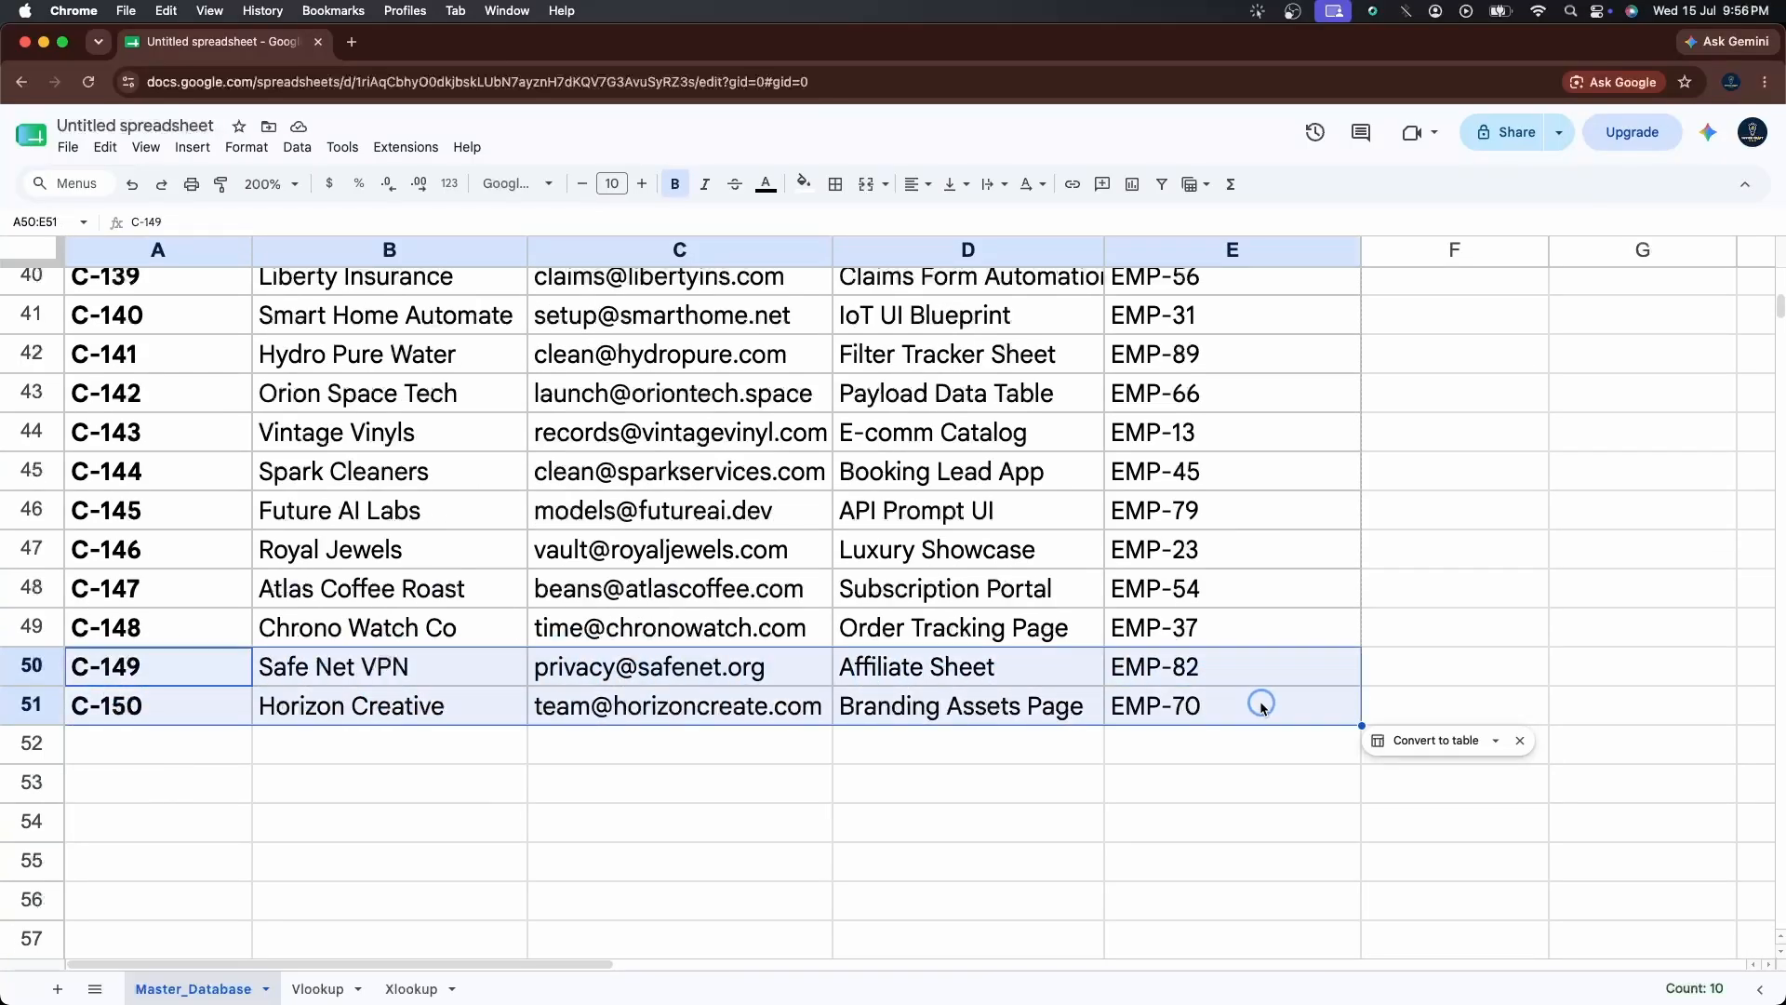
pyautogui.scroll(3, 1262, 707)
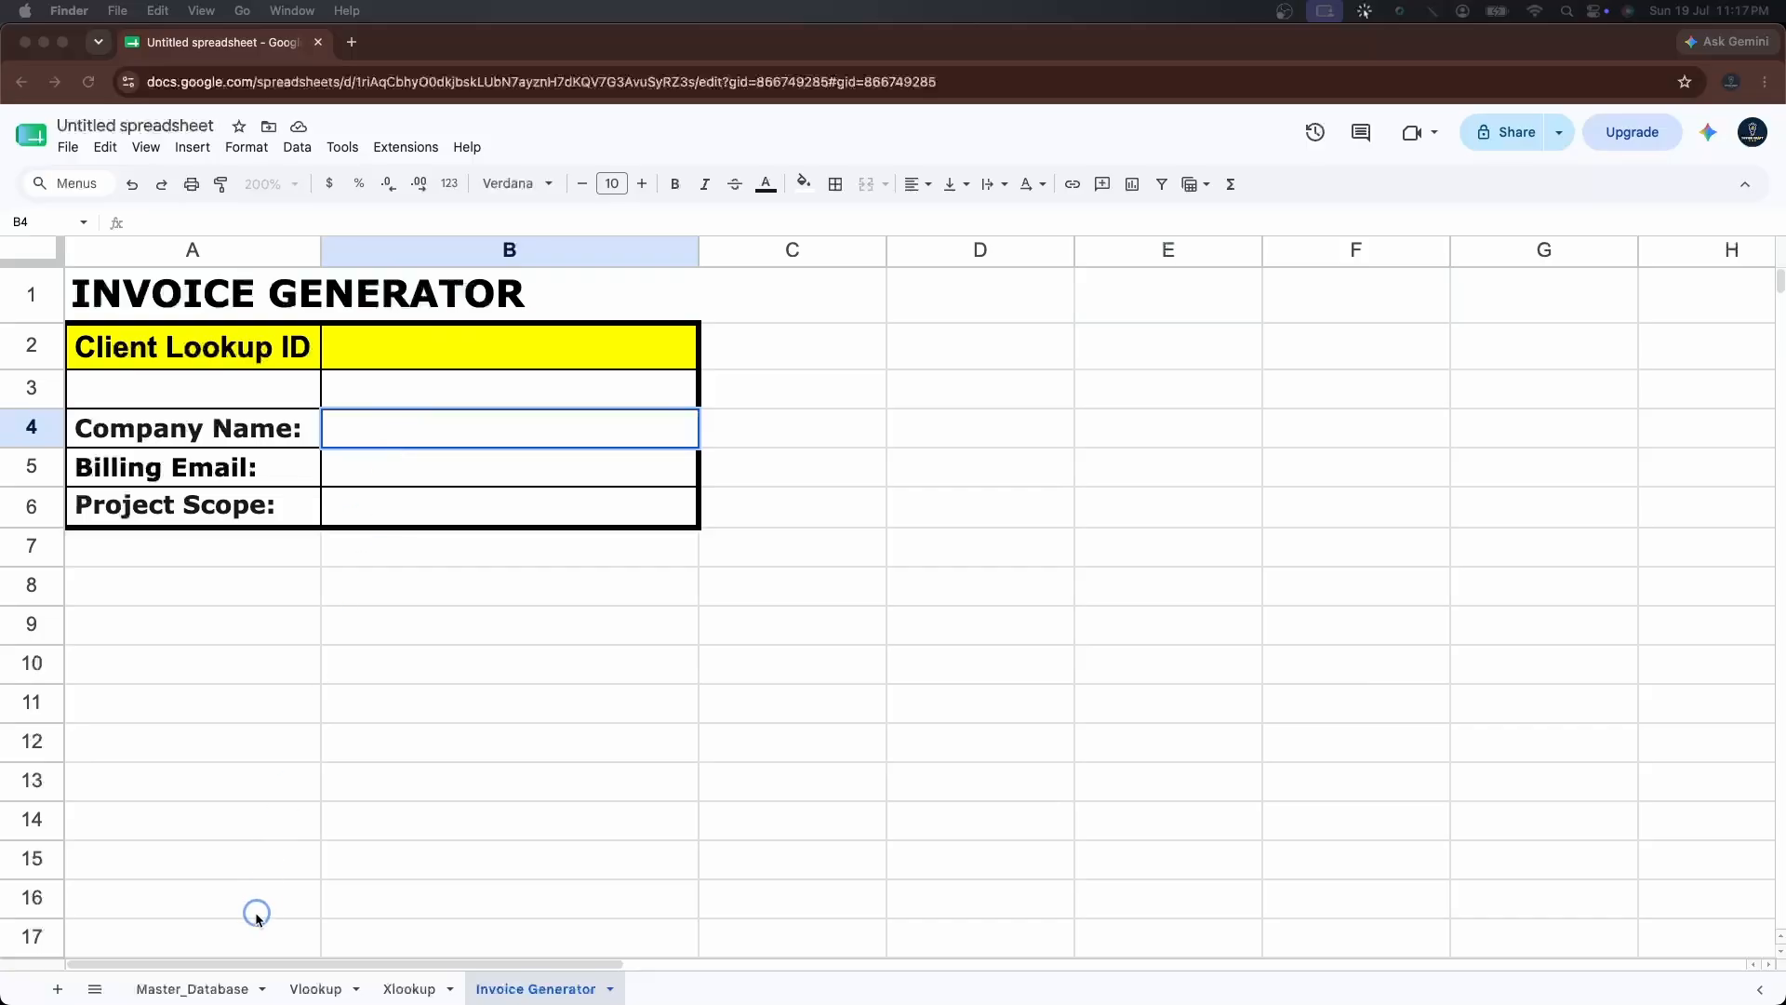
# Review the Invoice Generator sheet's lookup and result cells alongside the Master_Database columns that supply their data.
pyautogui.click(200, 988)
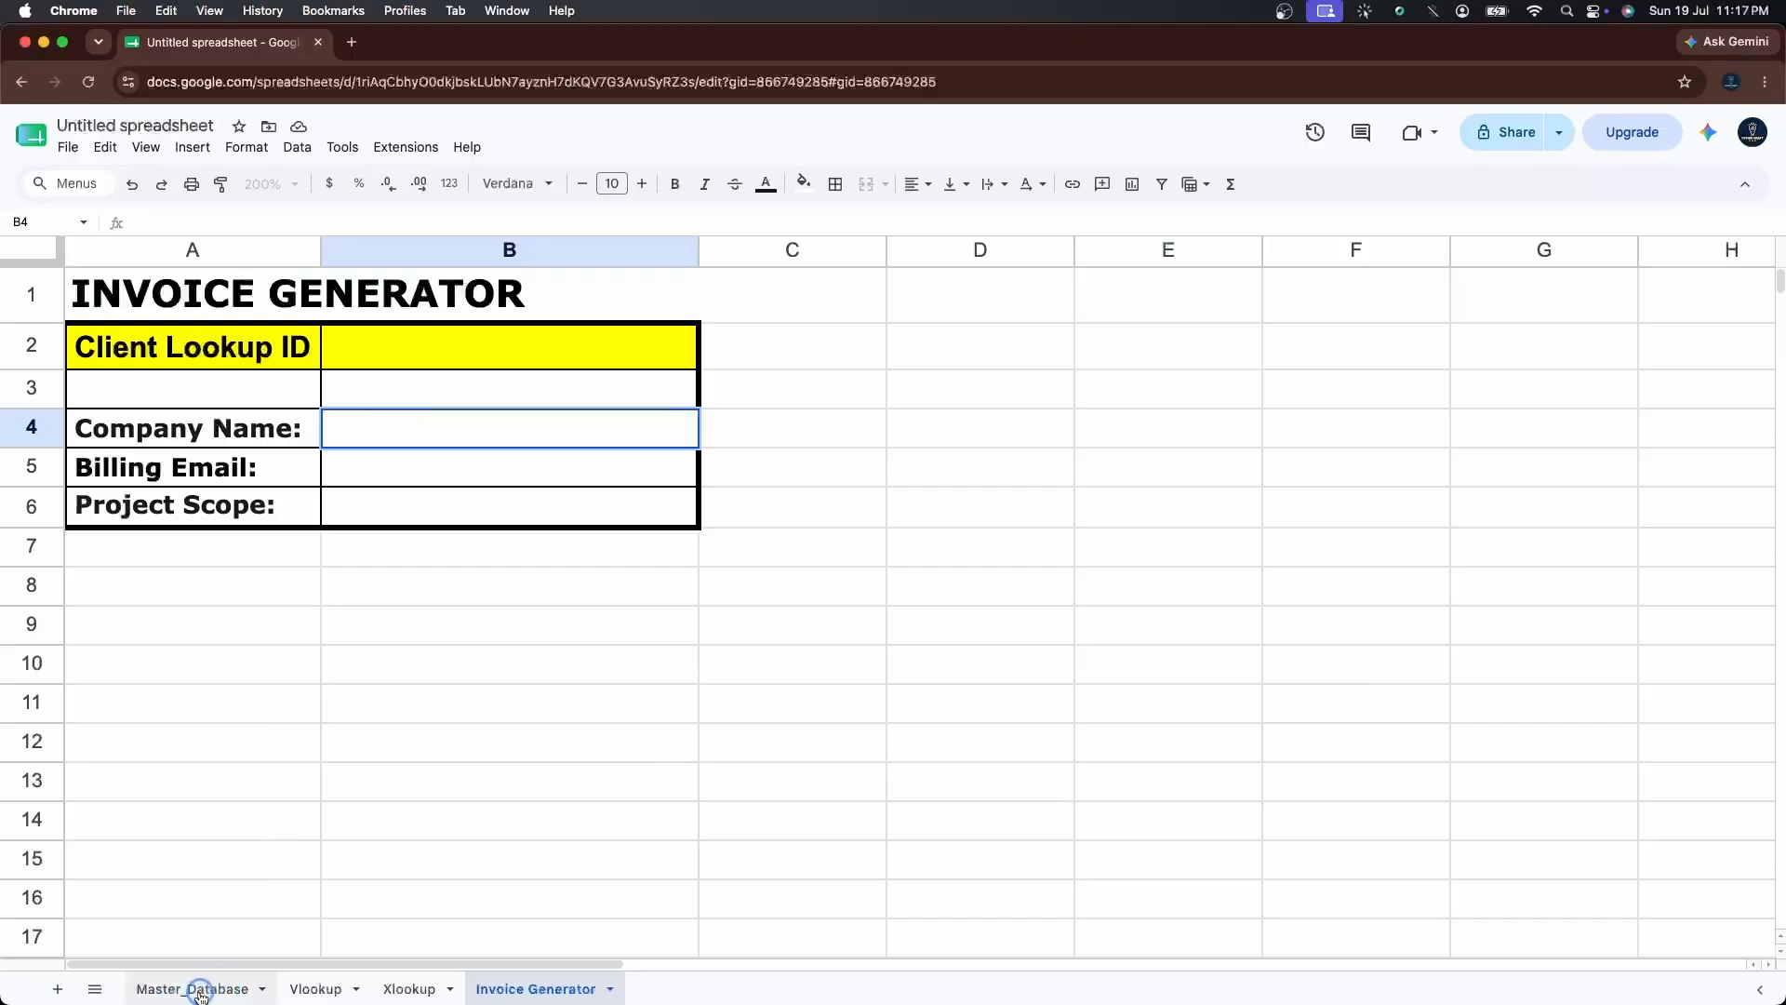
pyautogui.click(220, 984)
pyautogui.click(536, 987)
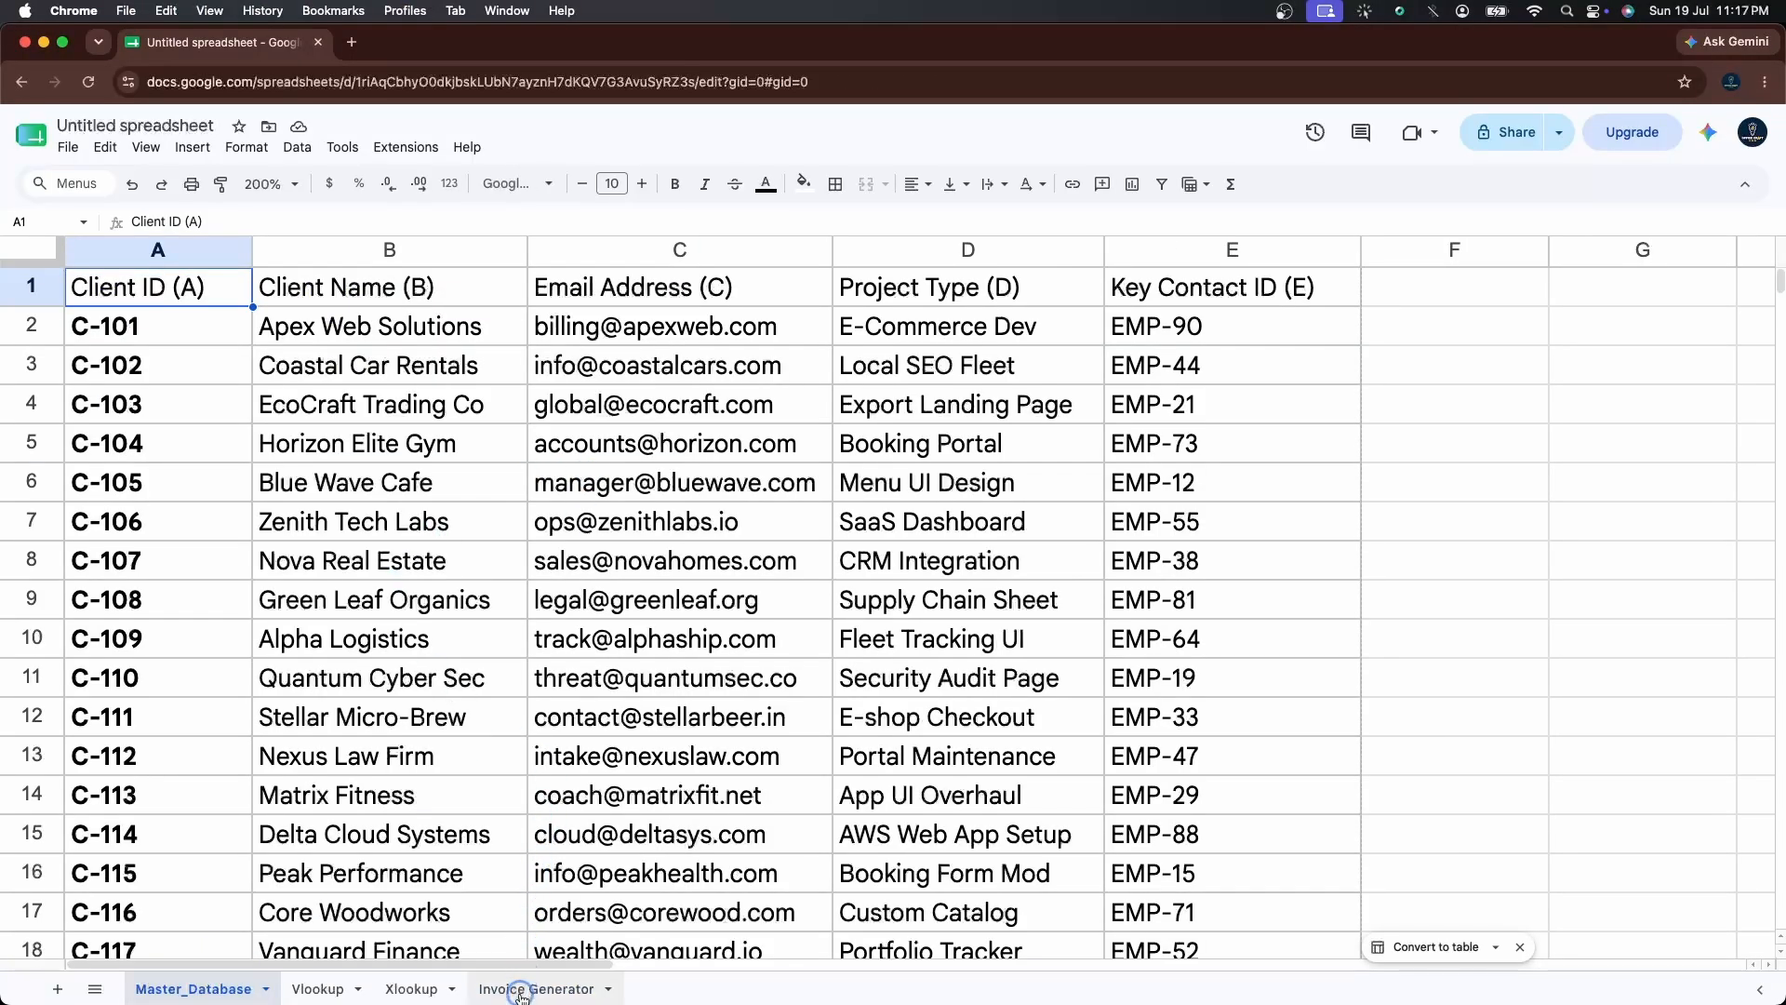
pyautogui.click(508, 485)
pyautogui.click(410, 347)
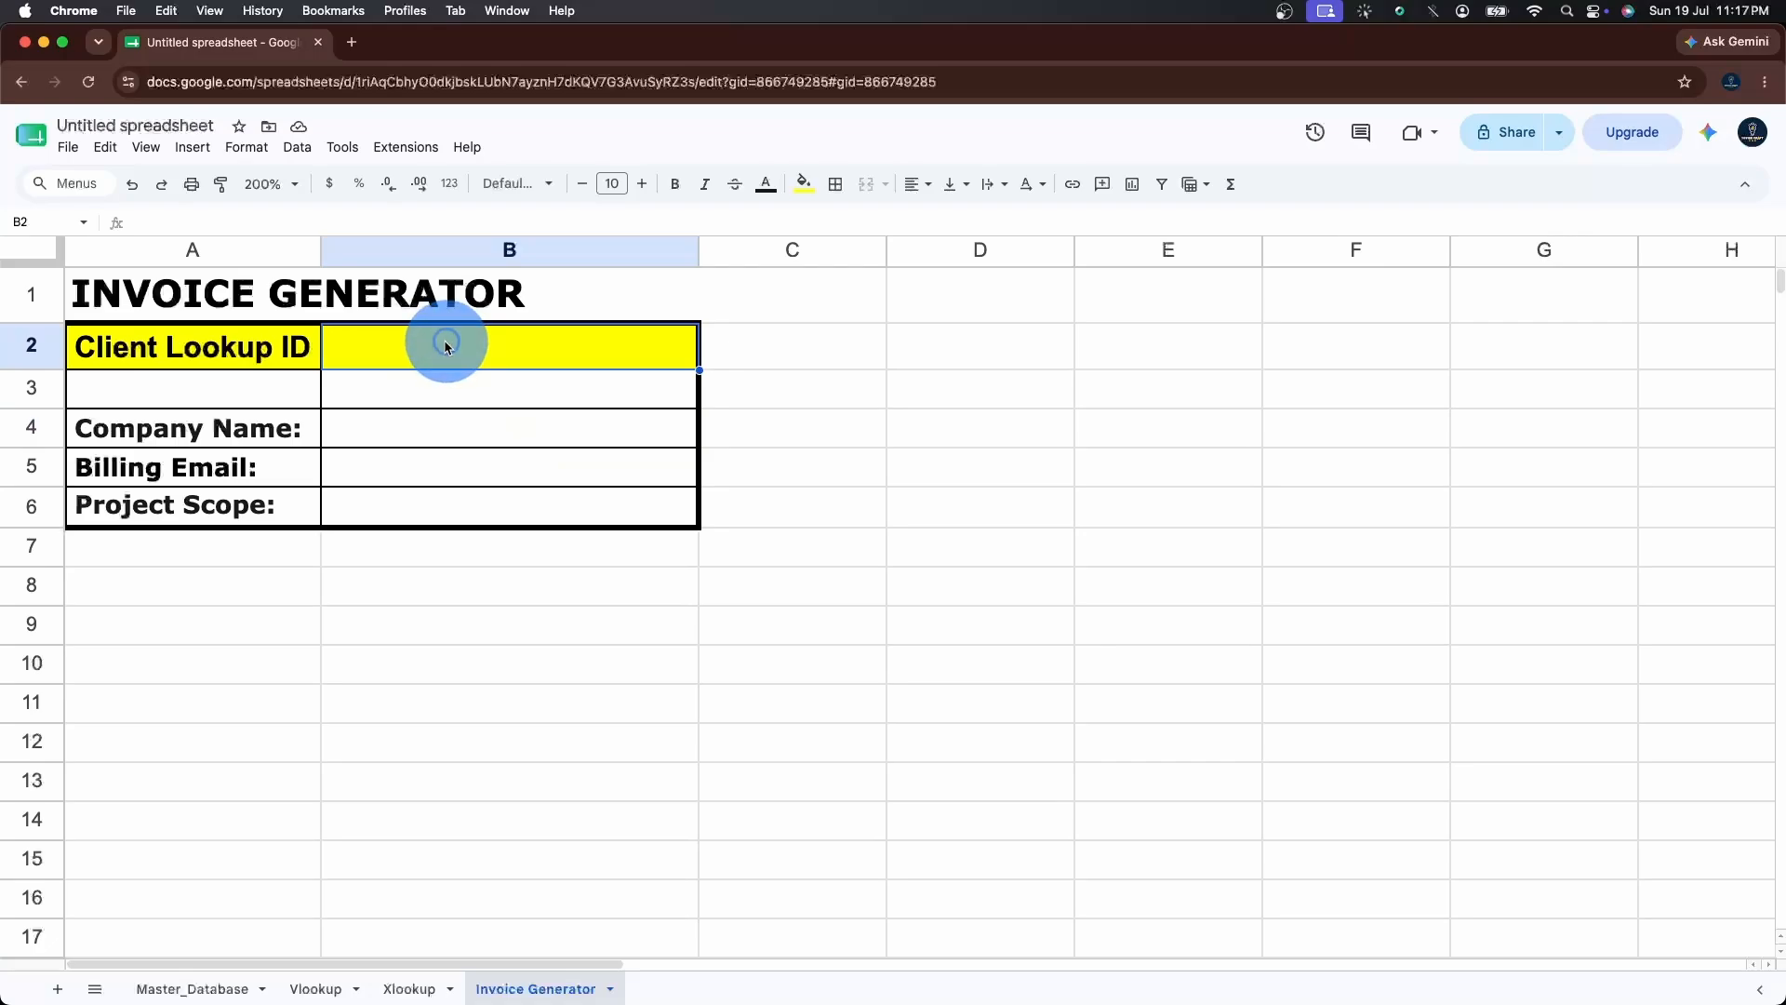
pyautogui.click(198, 990)
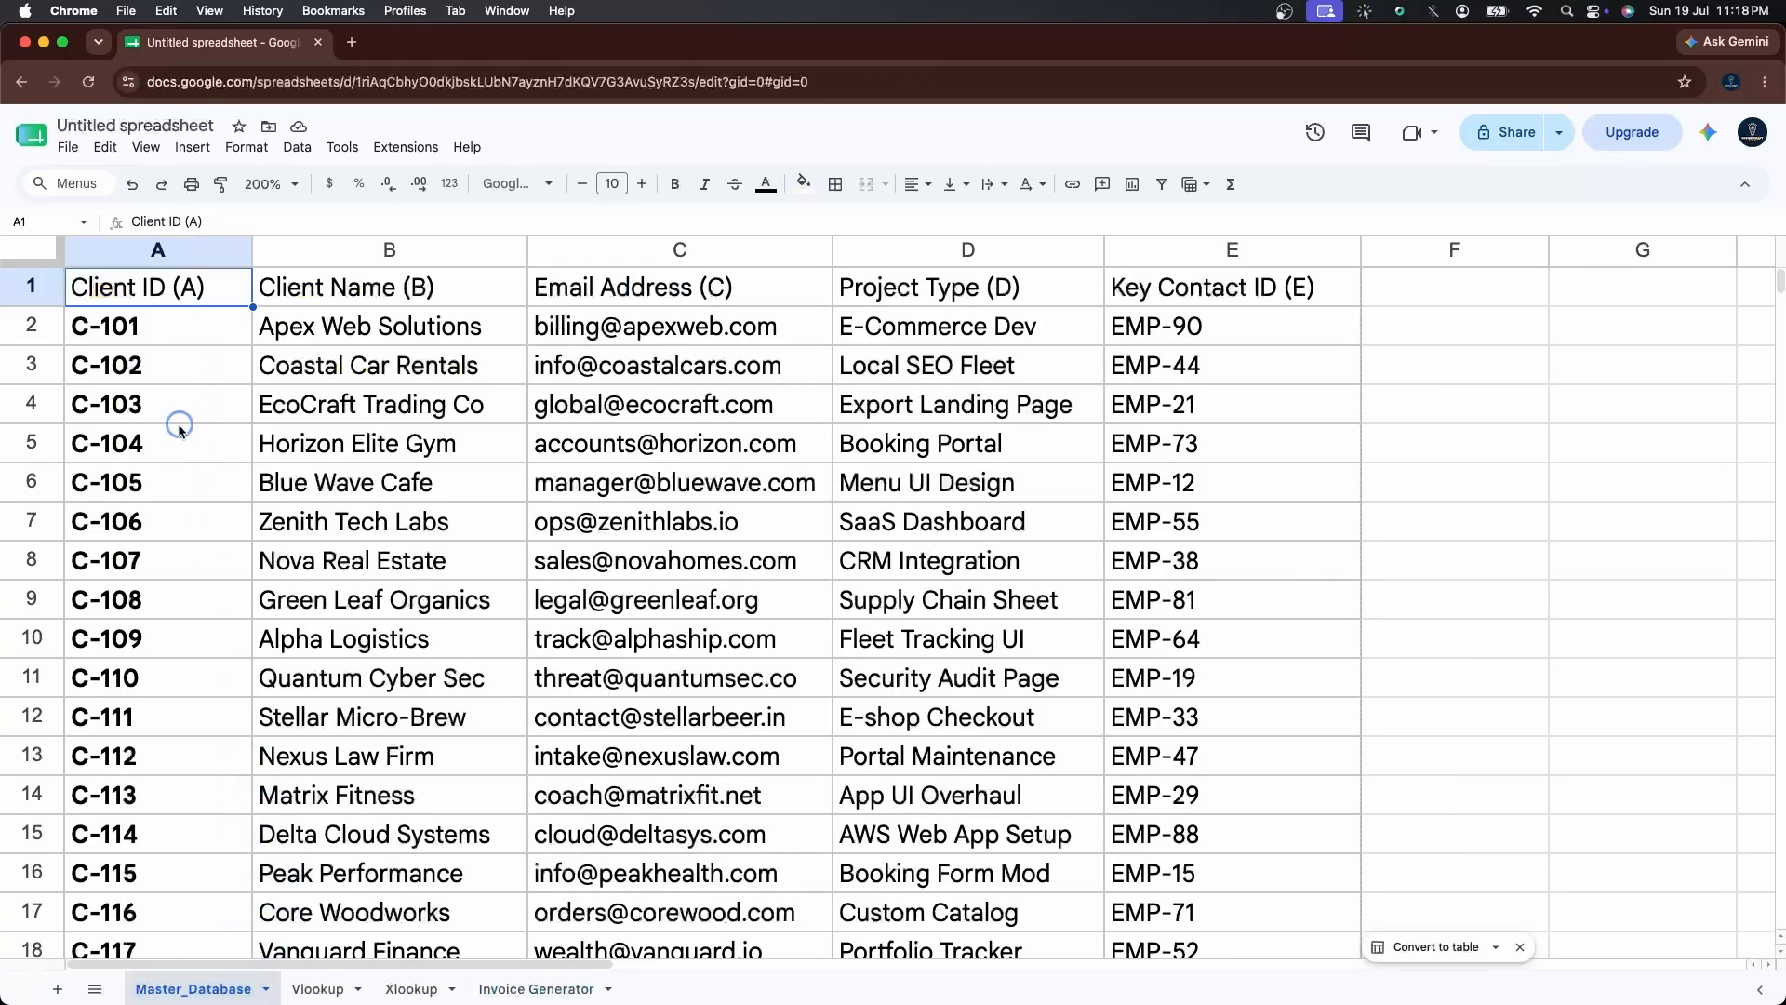
pyautogui.moveTo(651, 325); pyautogui.dragTo(651, 445)
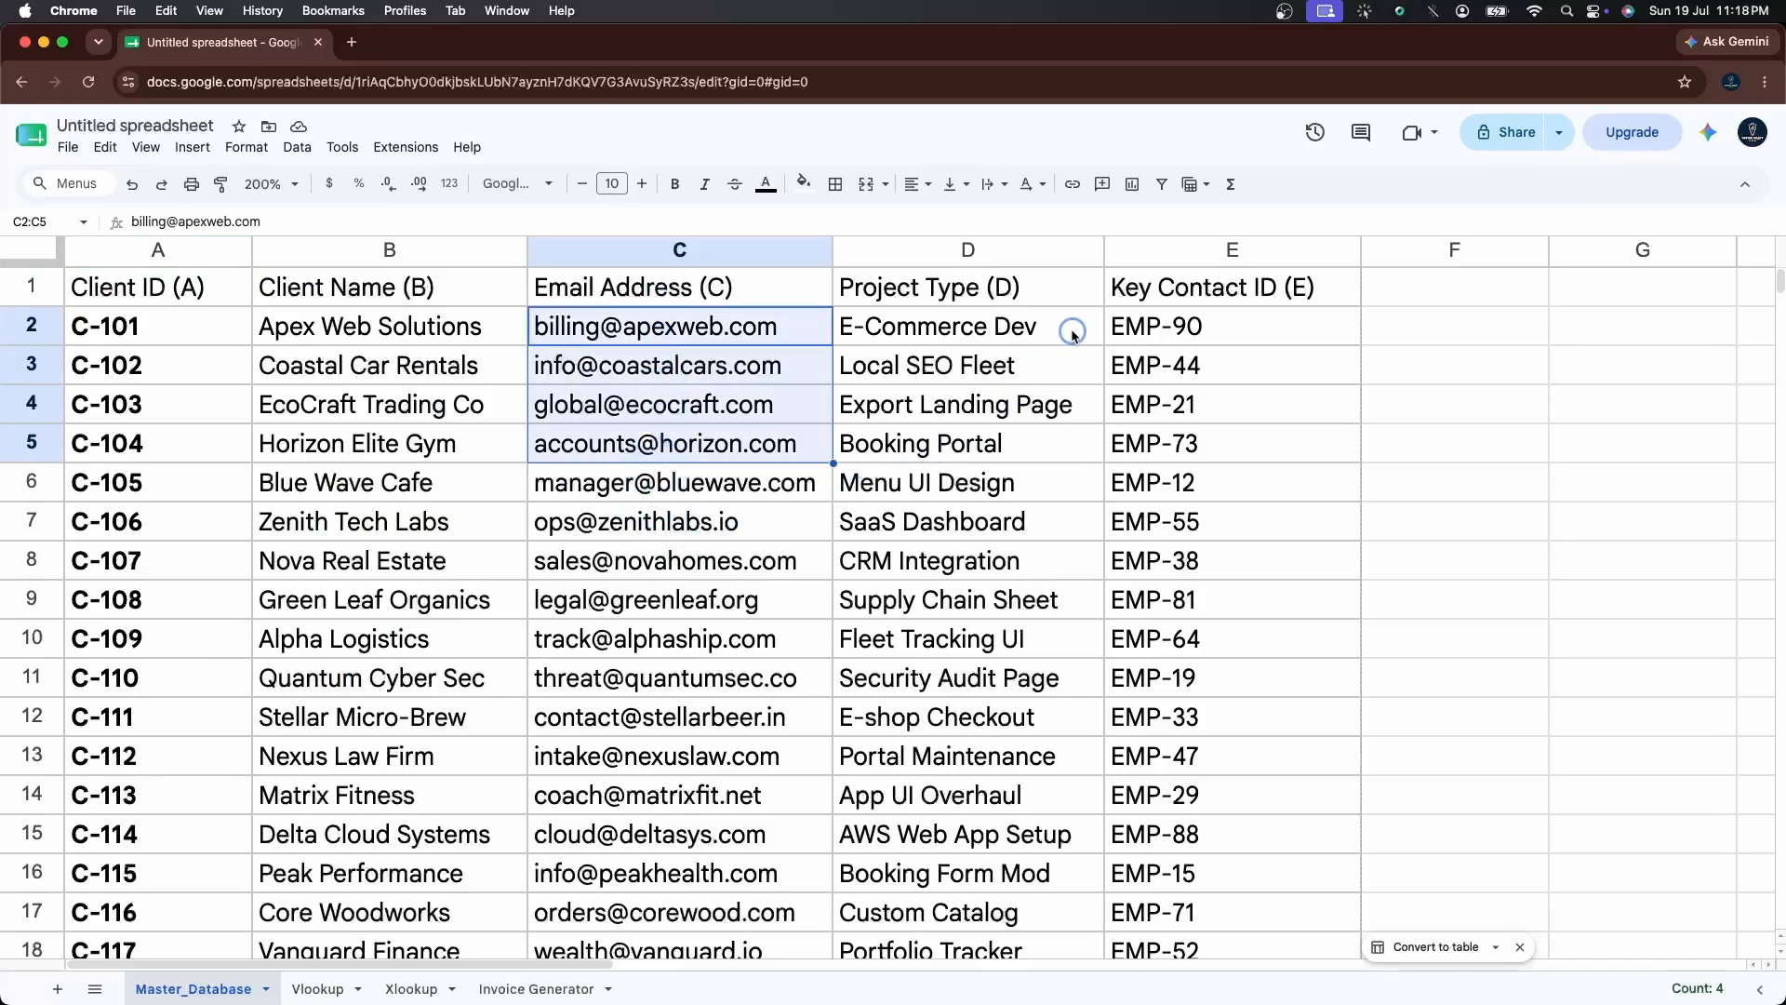
pyautogui.click(537, 988)
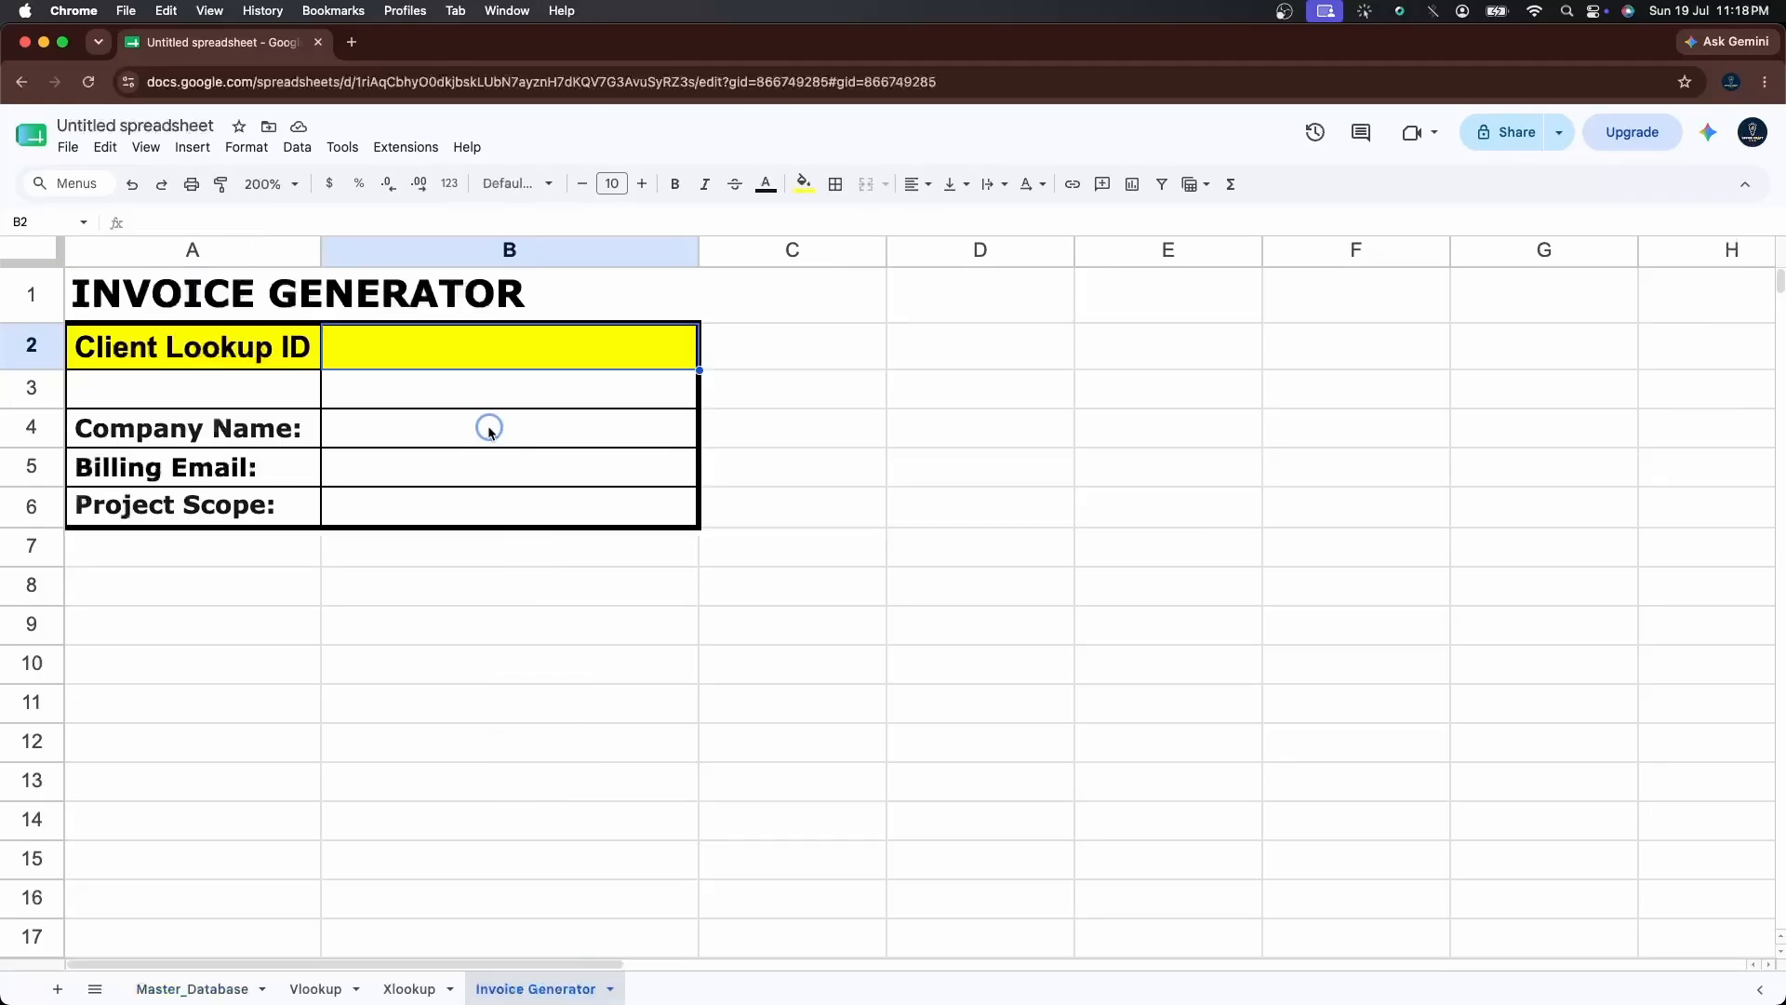
pyautogui.moveTo(488, 431); pyautogui.dragTo(499, 507)
pyautogui.click(487, 554)
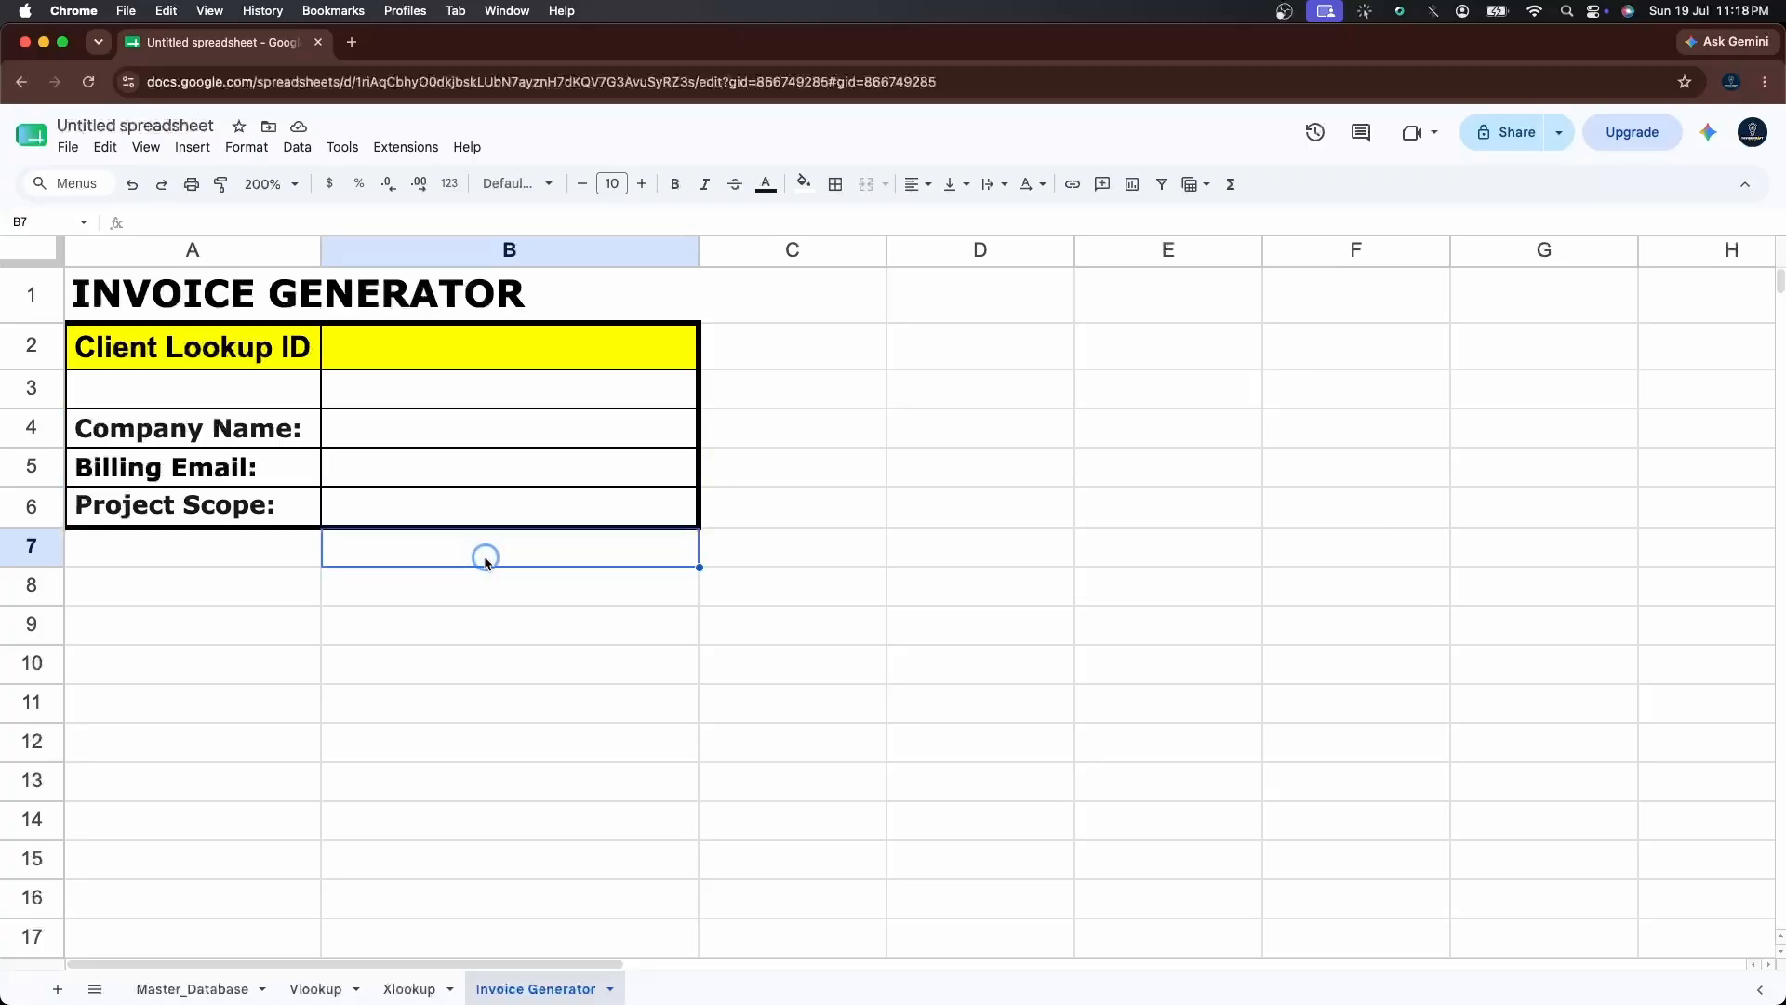
# Start an XLOOKUP formula in the Company Name cell B4 of the Invoice Generator sheet with B2 as the search key.
pyautogui.click(347, 431)
pyautogui.write('=X')
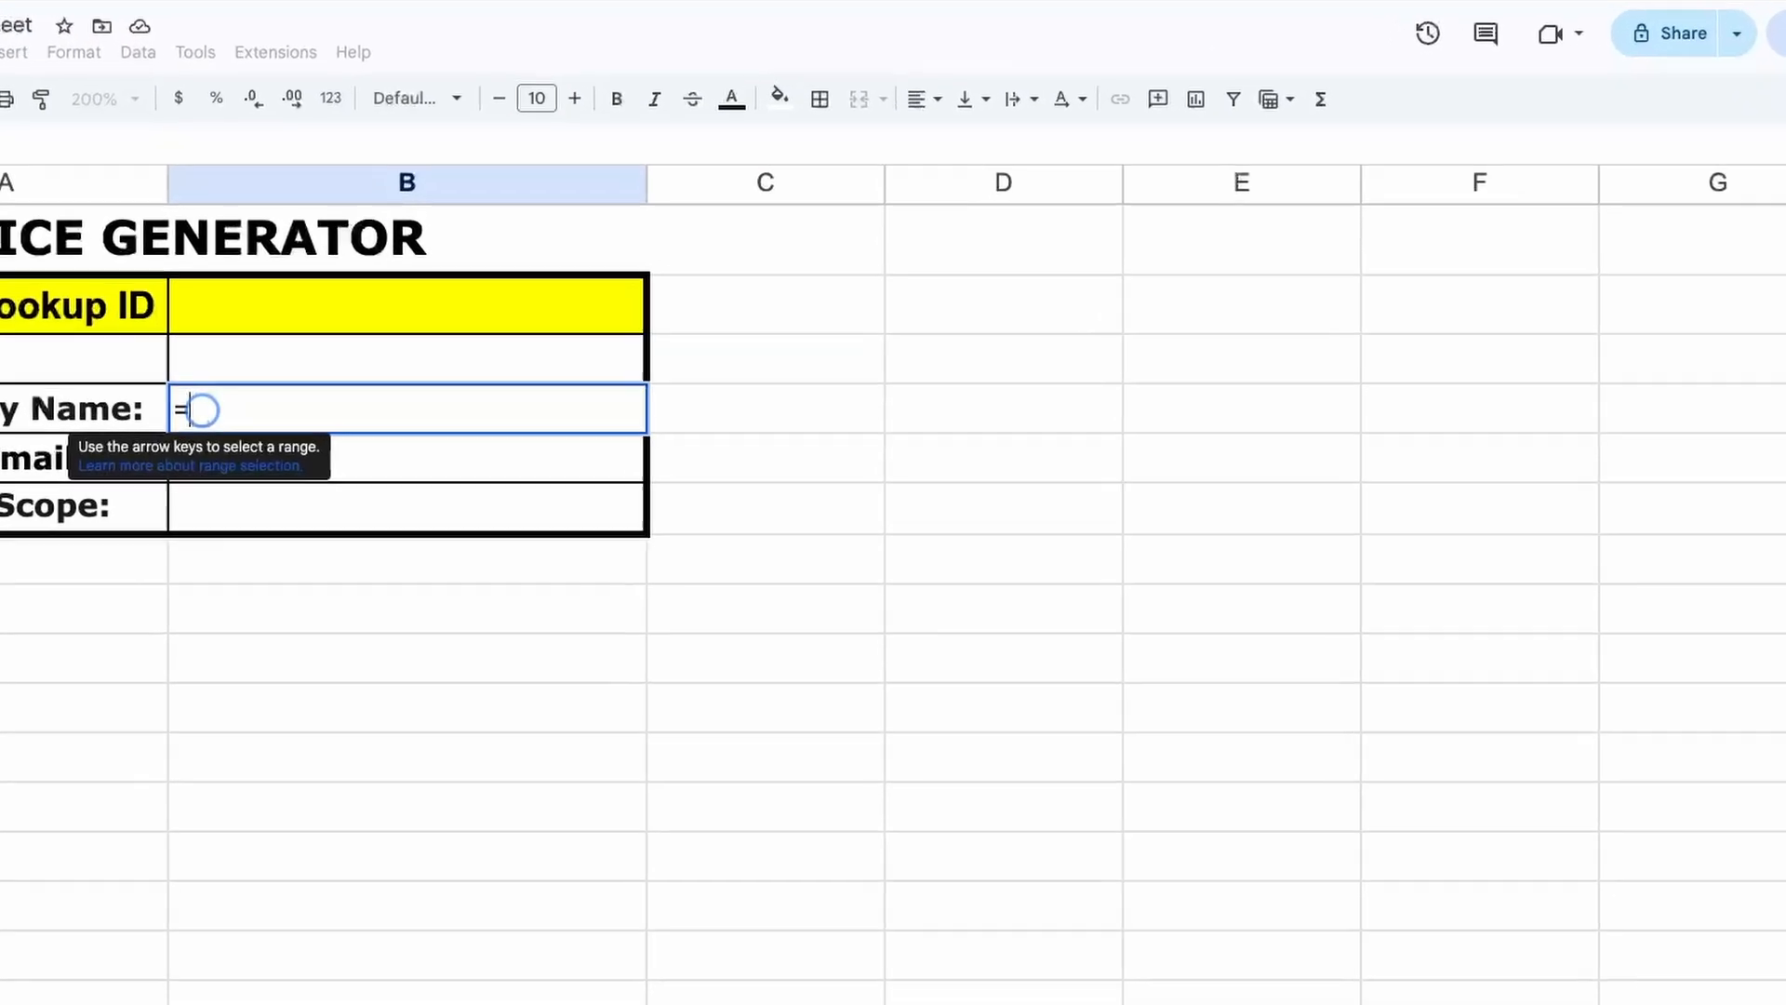
pyautogui.write('l')
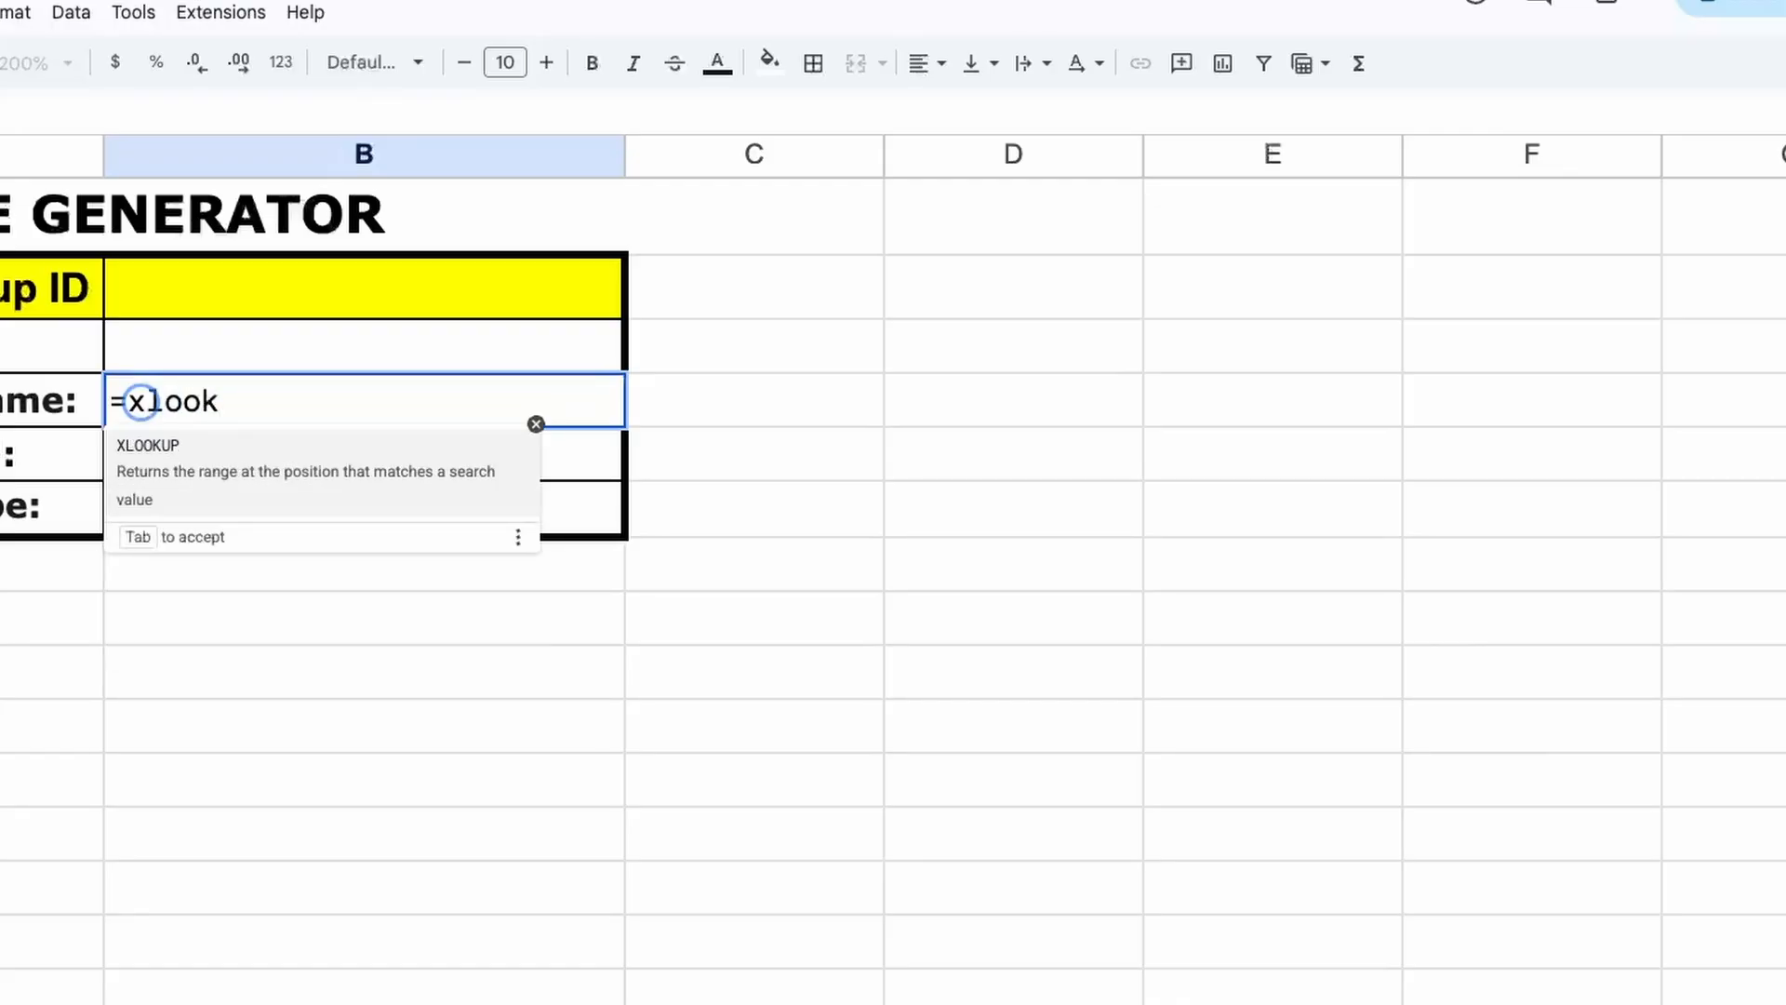
pyautogui.write('ook')
pyautogui.press('Tab')
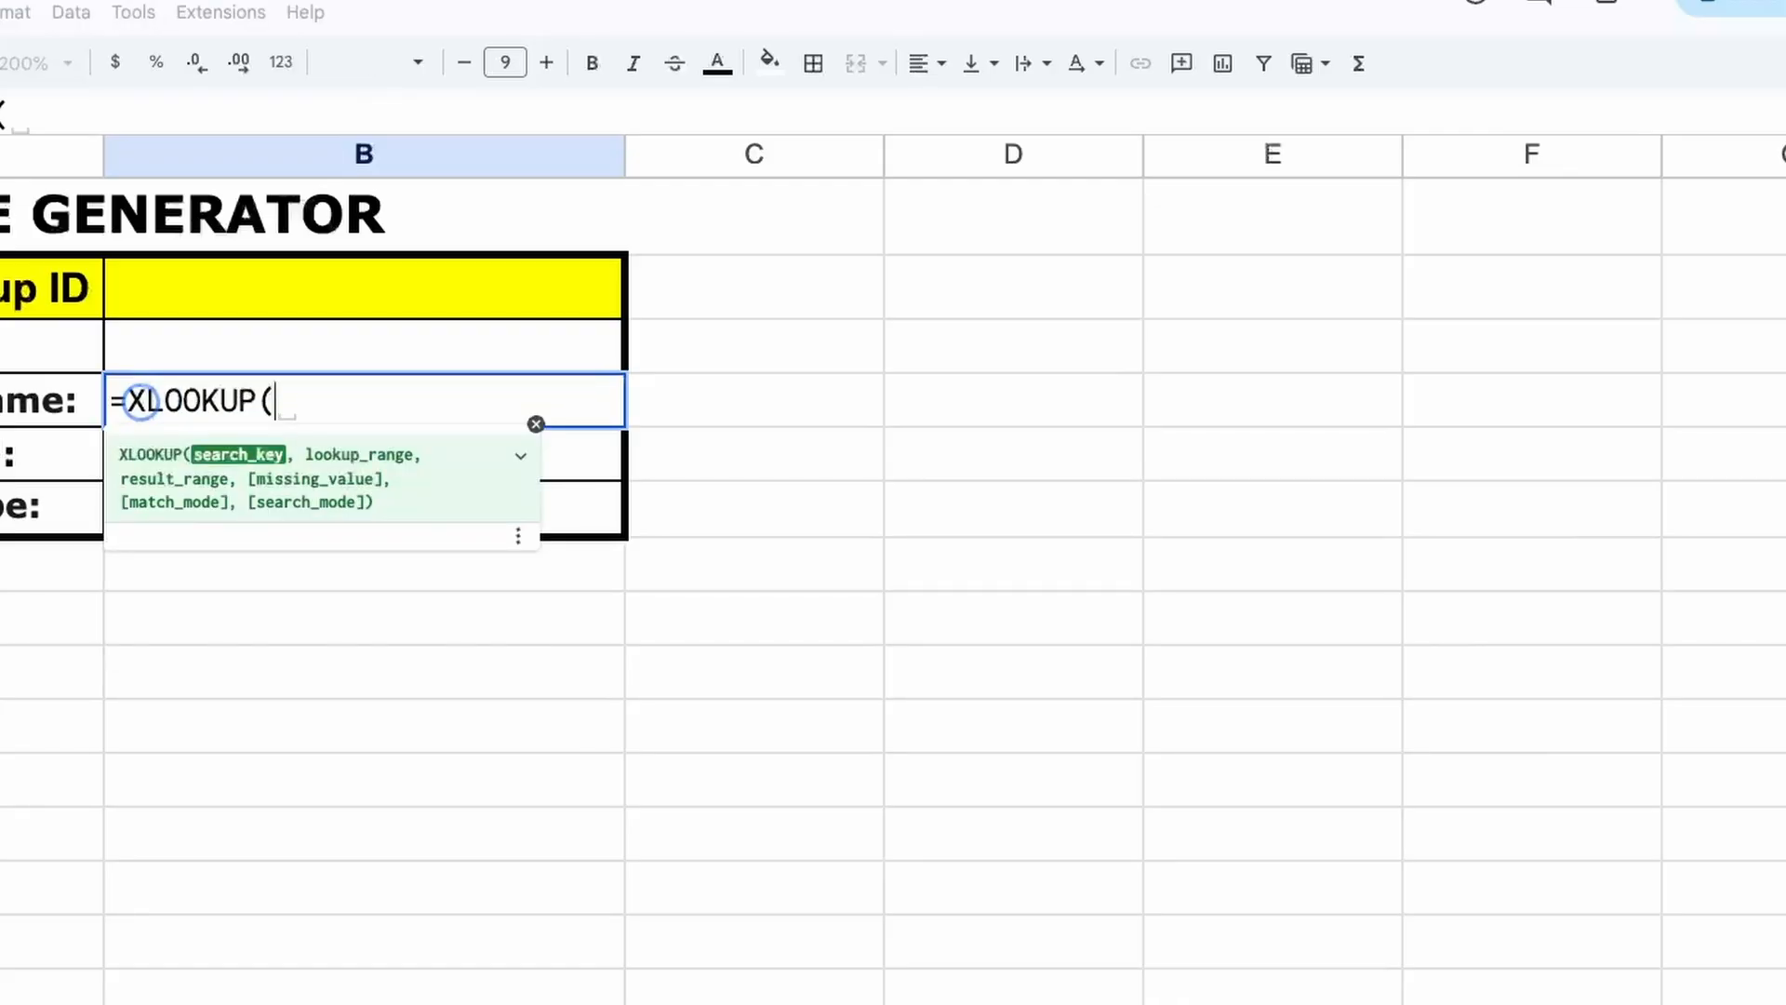
pyautogui.write('B2')
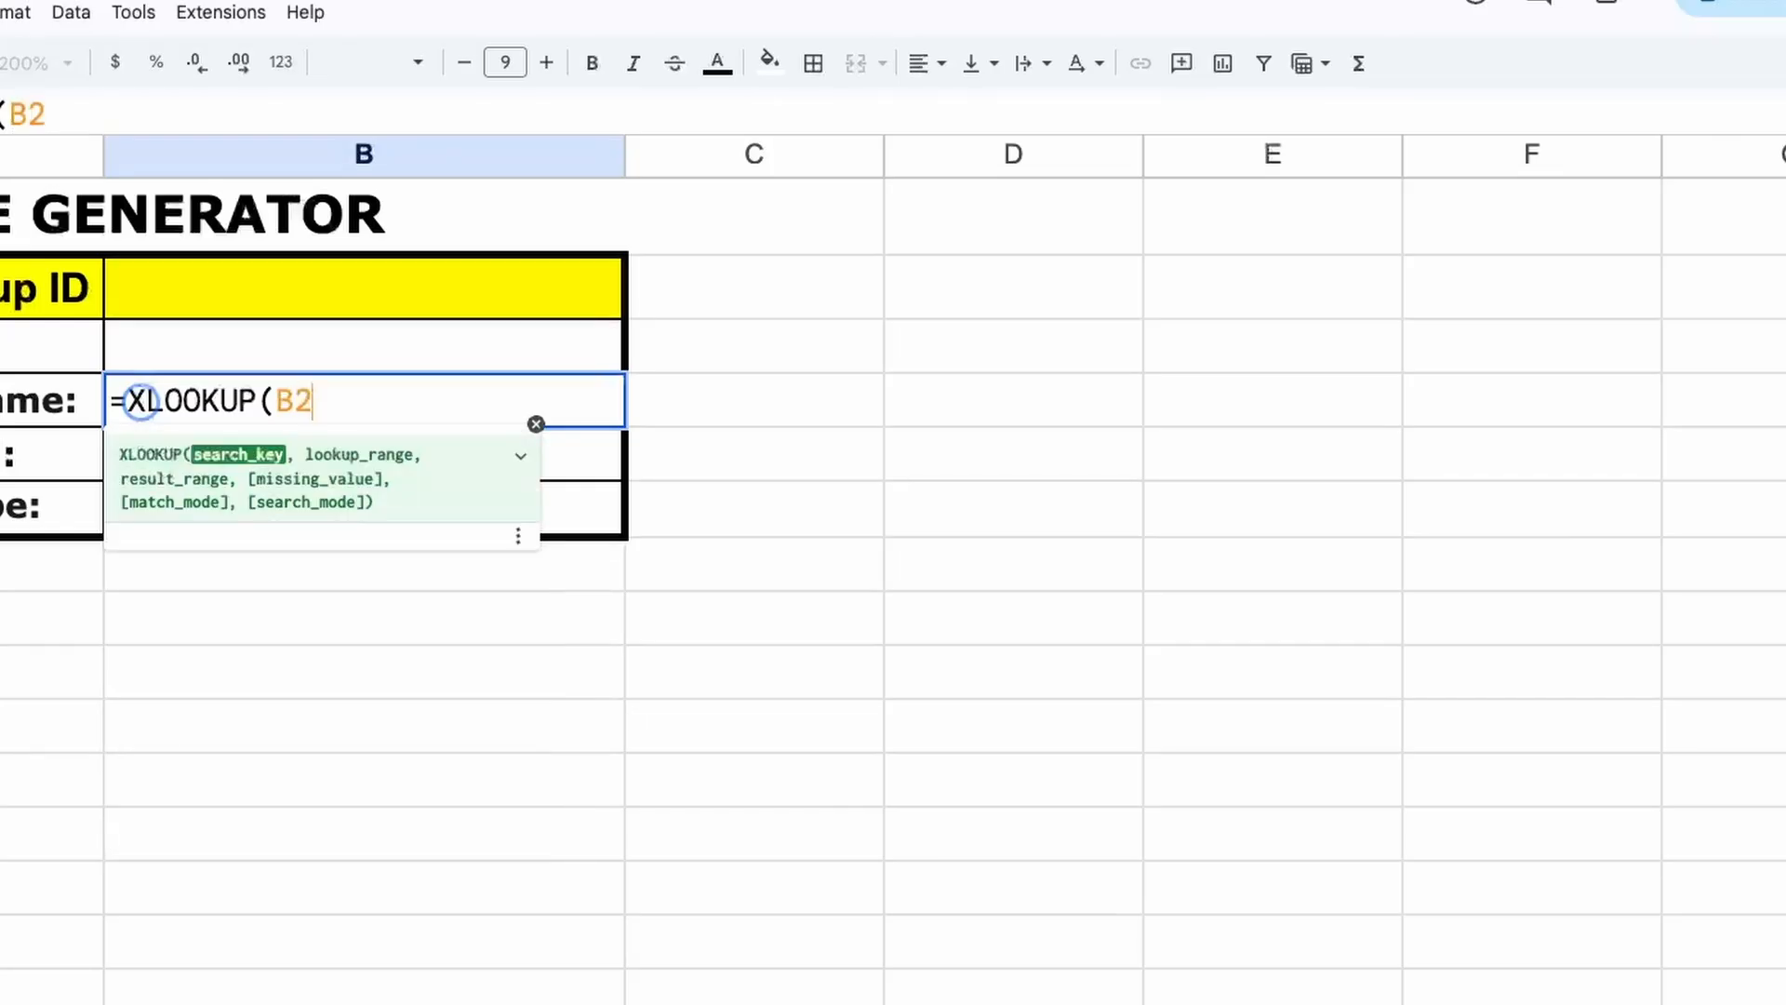
pyautogui.write(',')
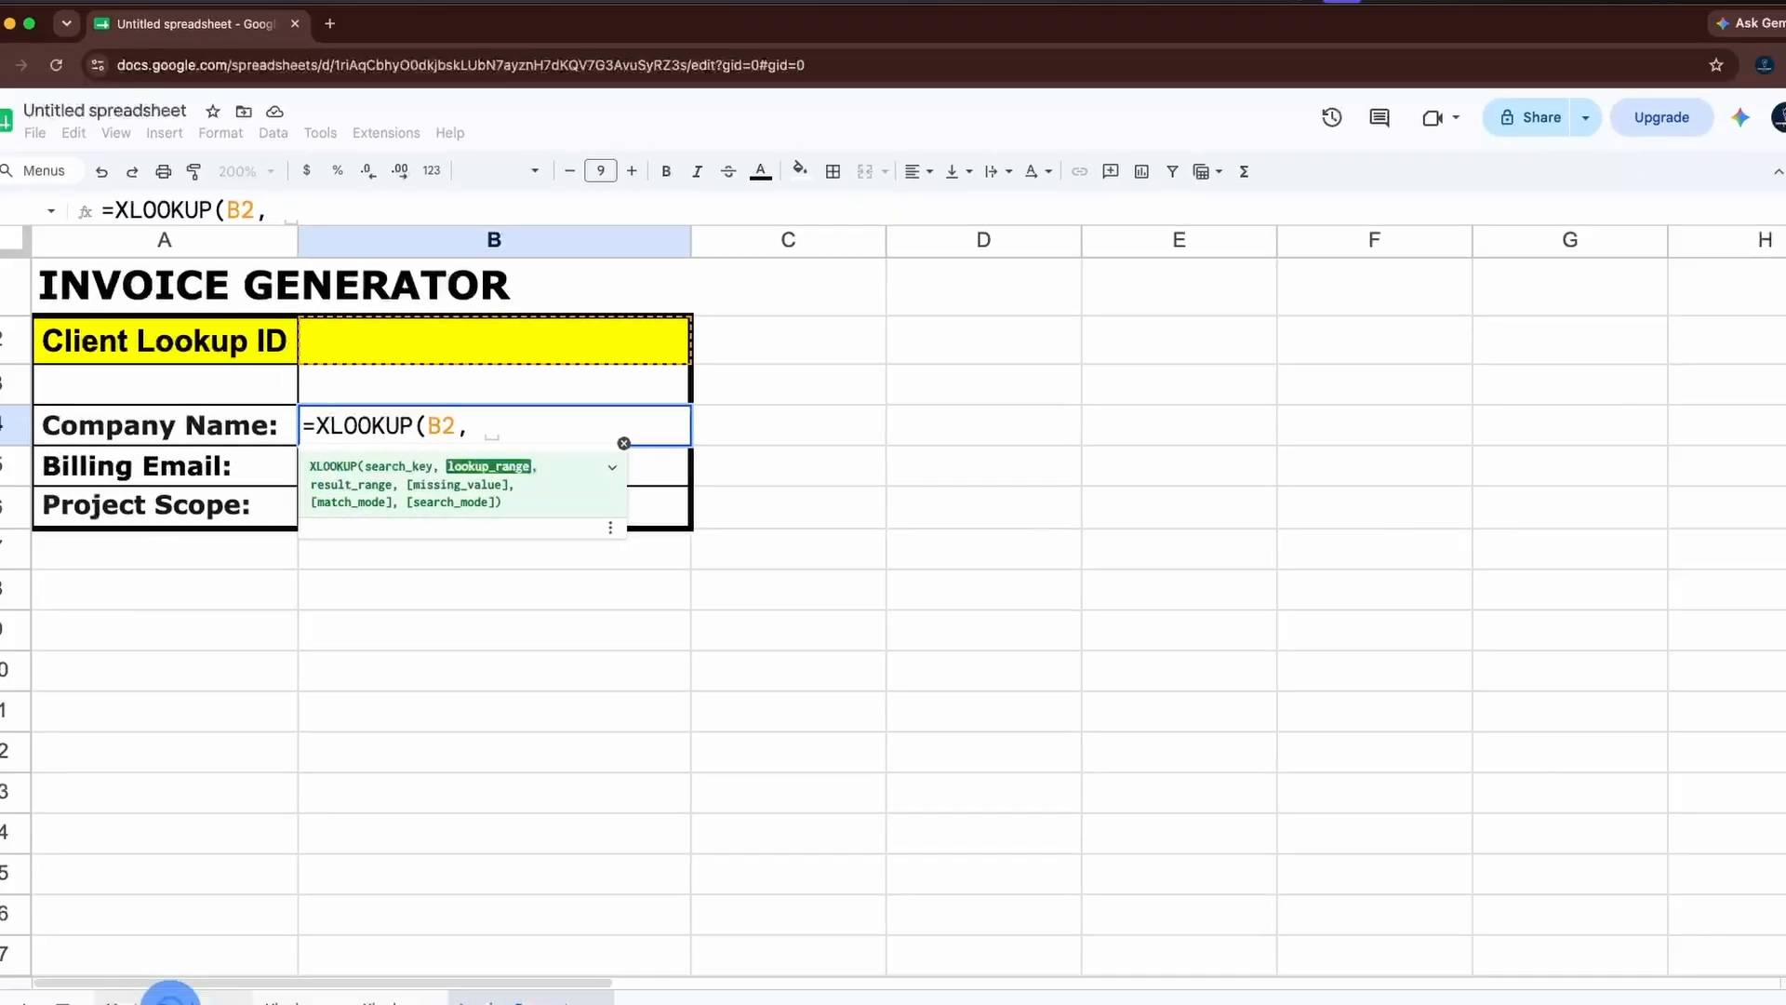
# Set the B4 formula's lookup range to Master_Database!A:A and its result range to Master_Database!B:B.
pyautogui.click(195, 989)
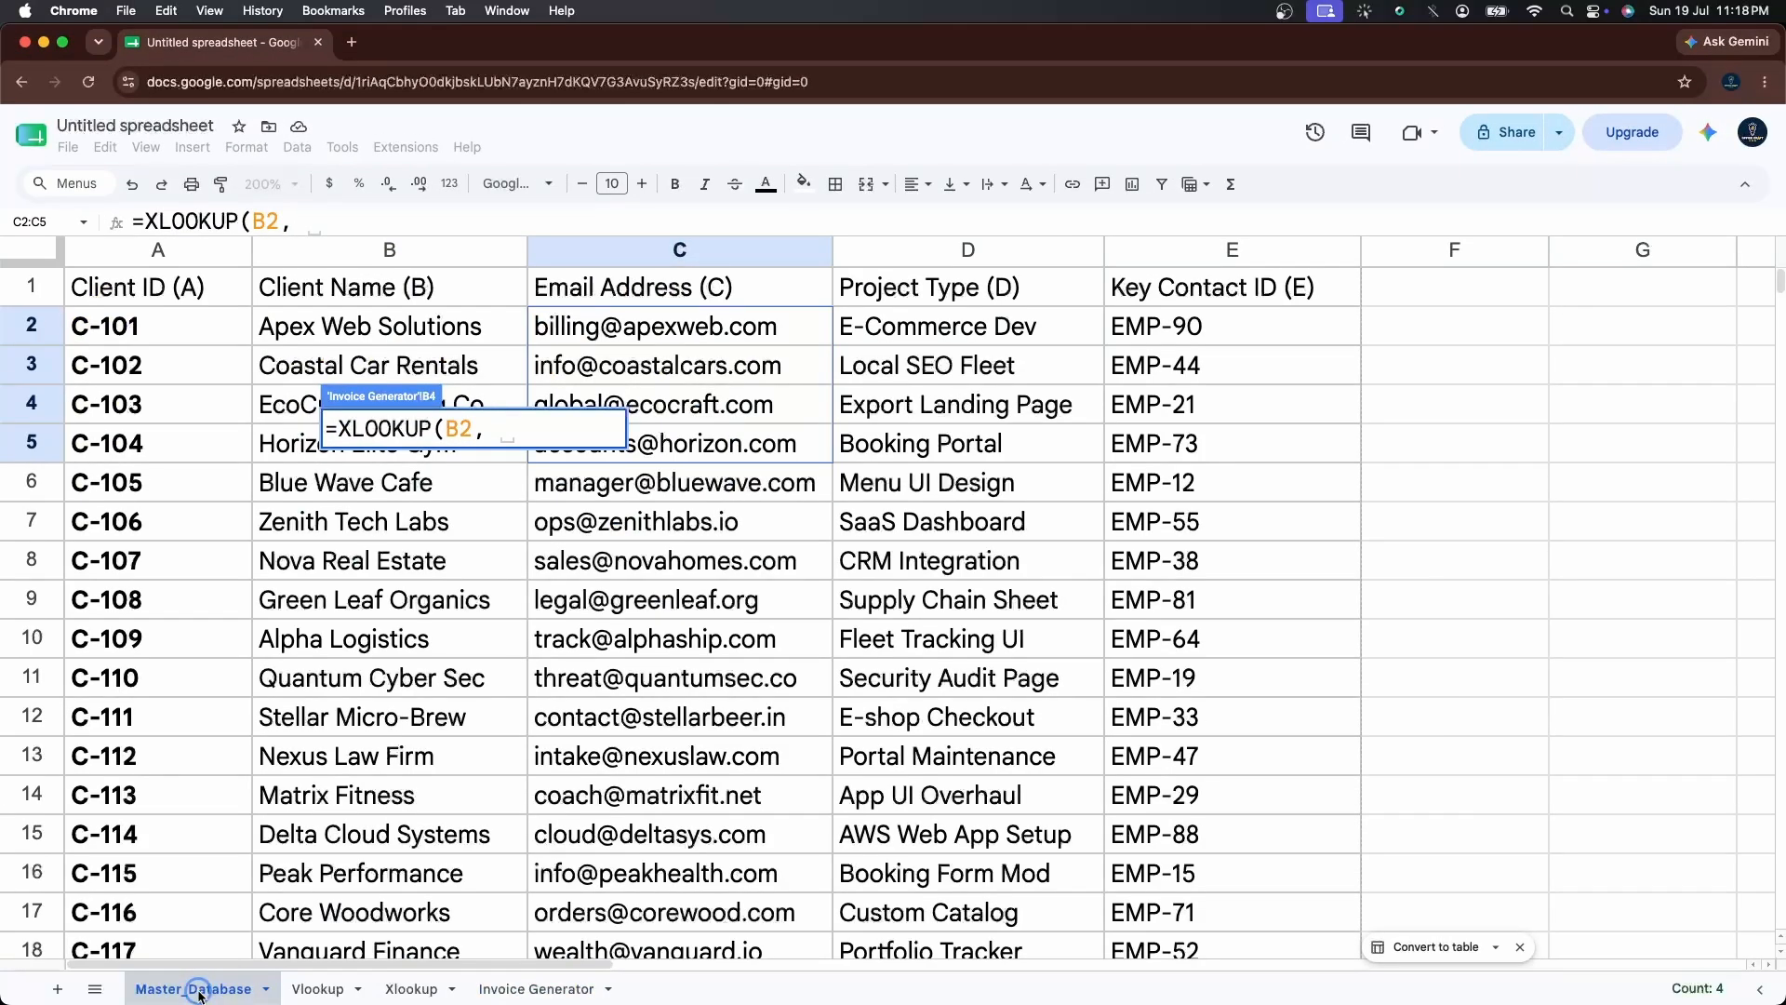
pyautogui.click(166, 251)
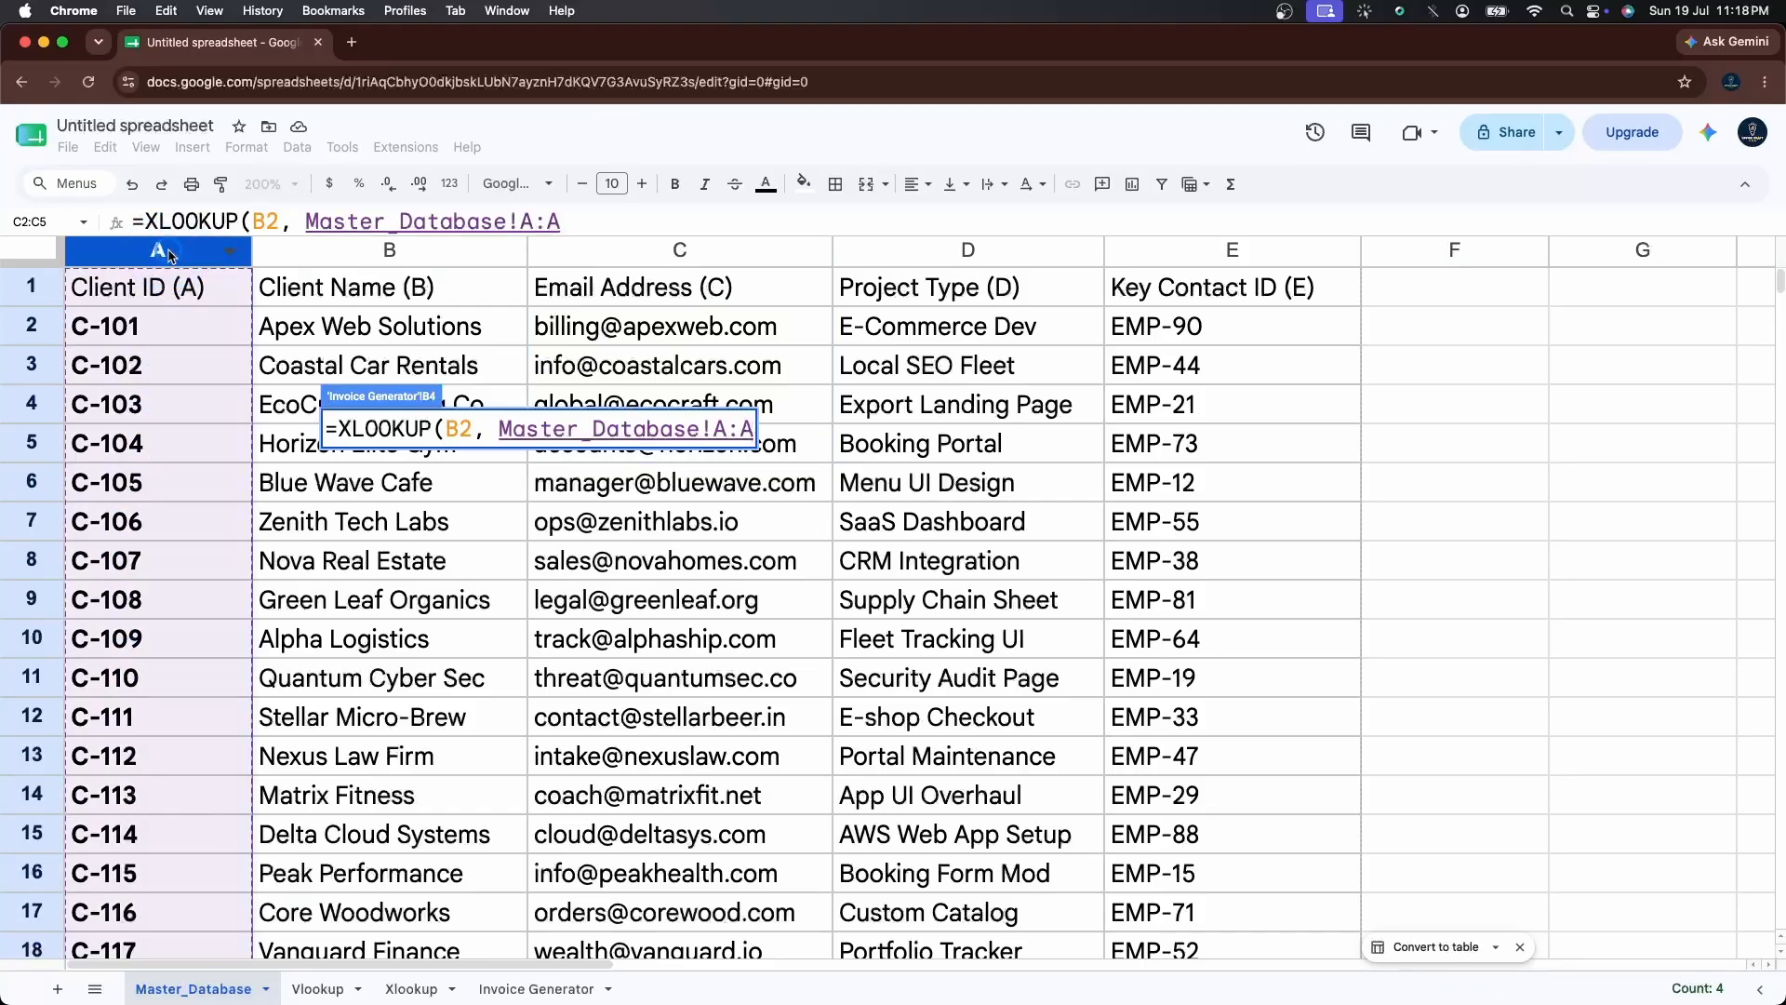
pyautogui.write(',')
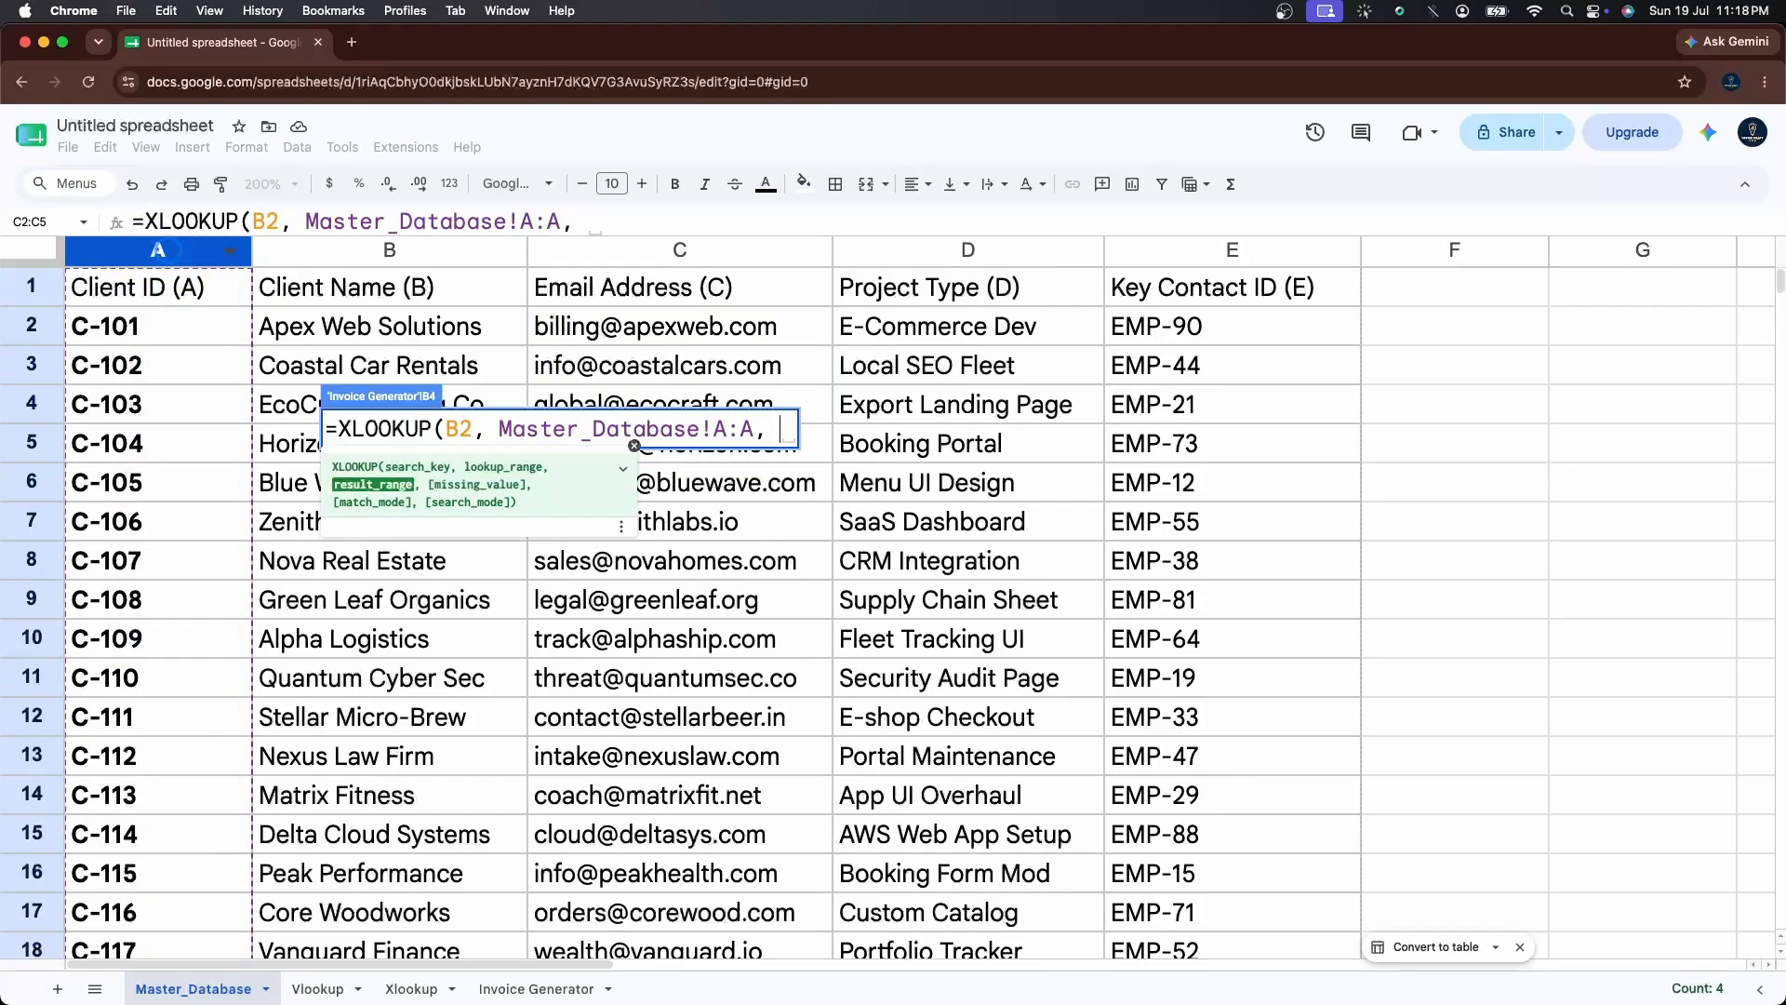
pyautogui.click(406, 253)
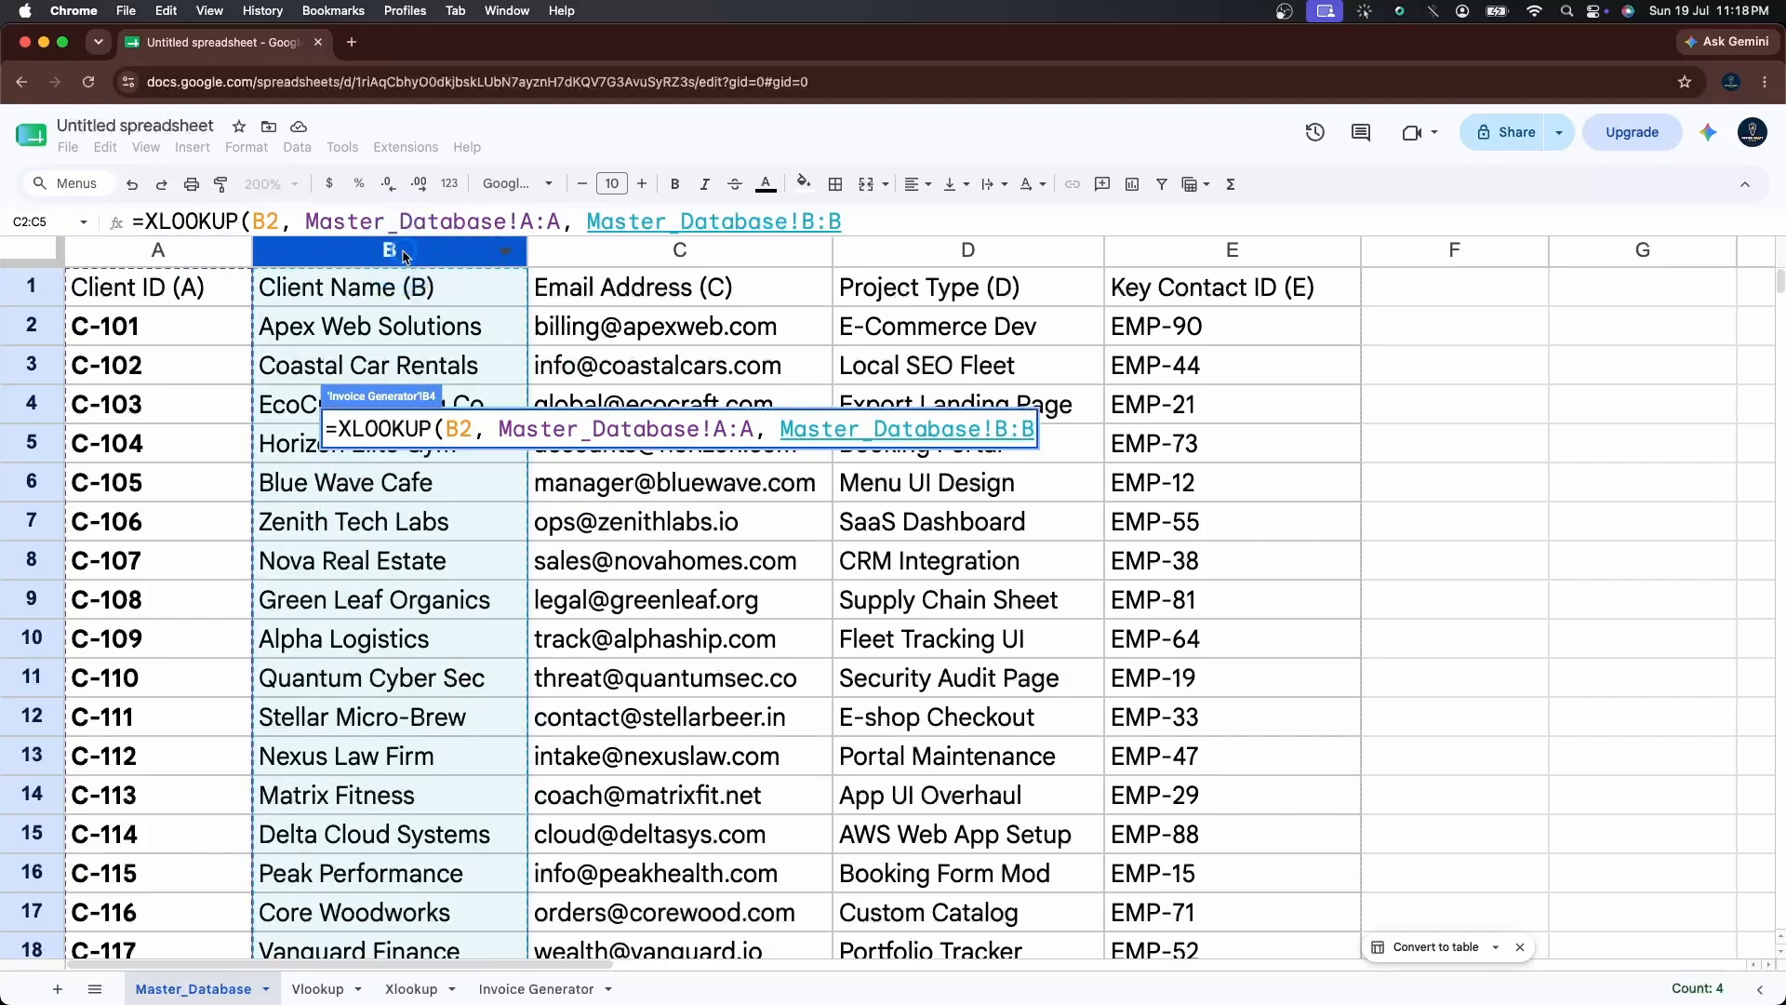
pyautogui.write(',')
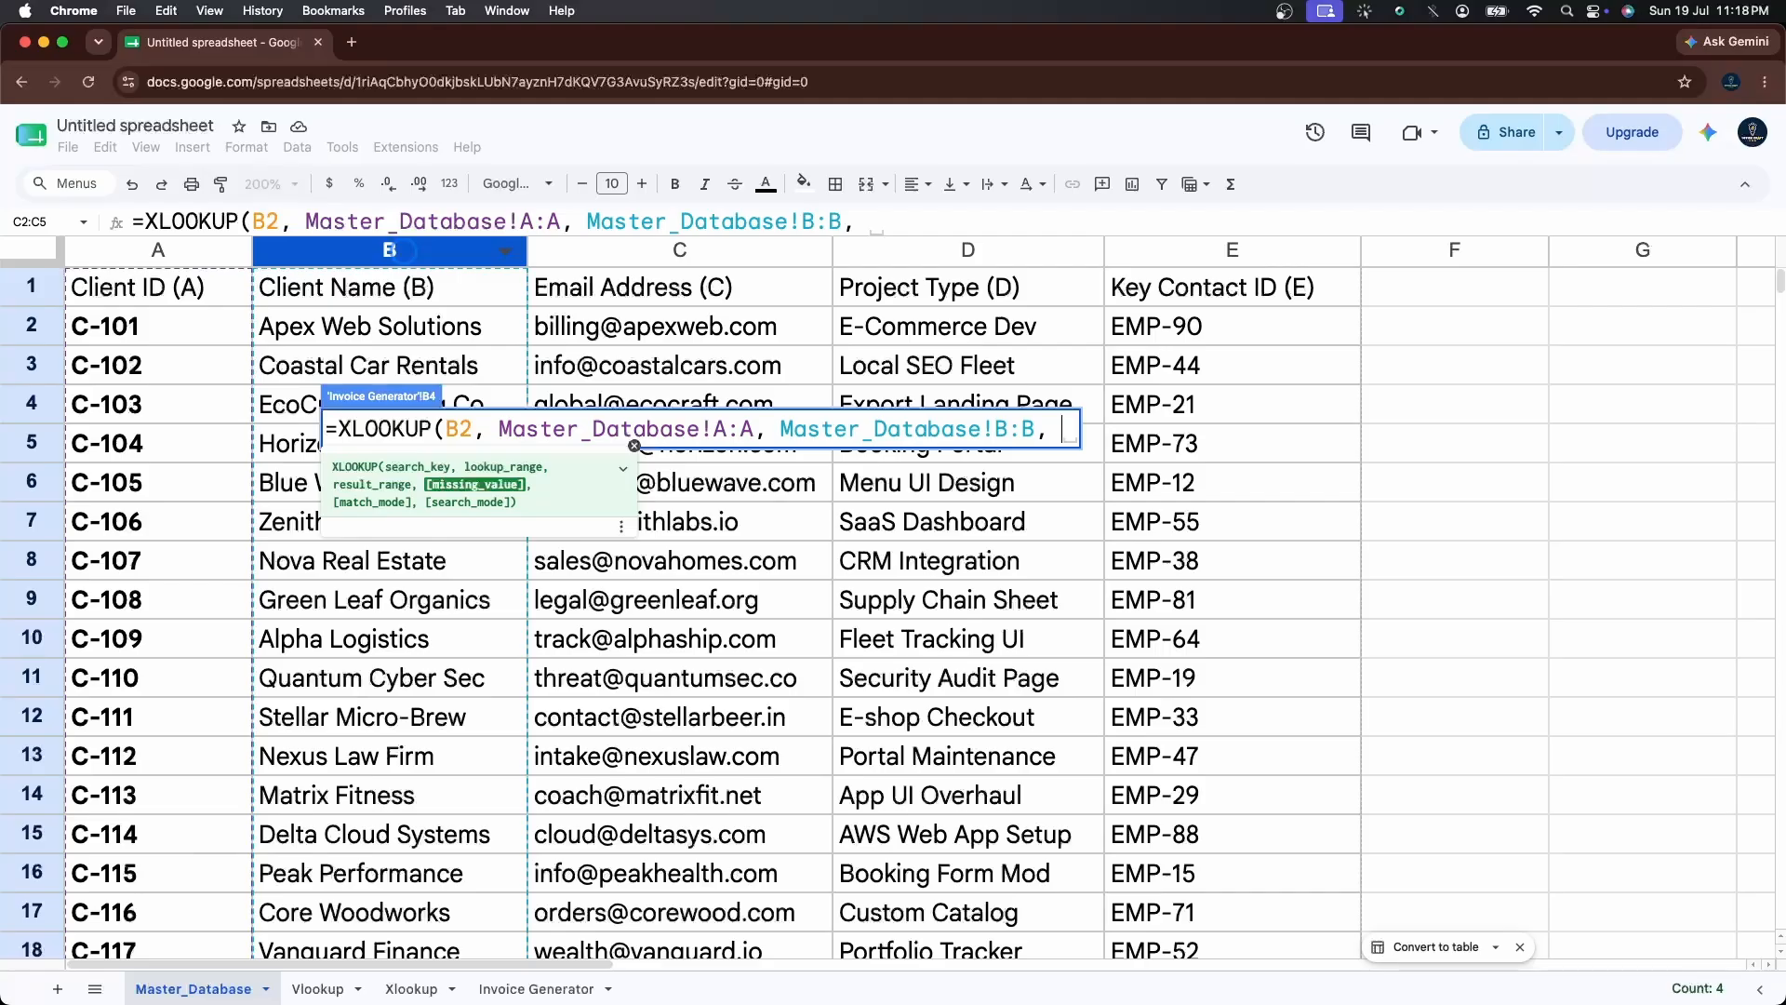
# Complete the B4 XLOOKUP with the missing value "Enter valid Client ID".
pyautogui.write(' "Enter')
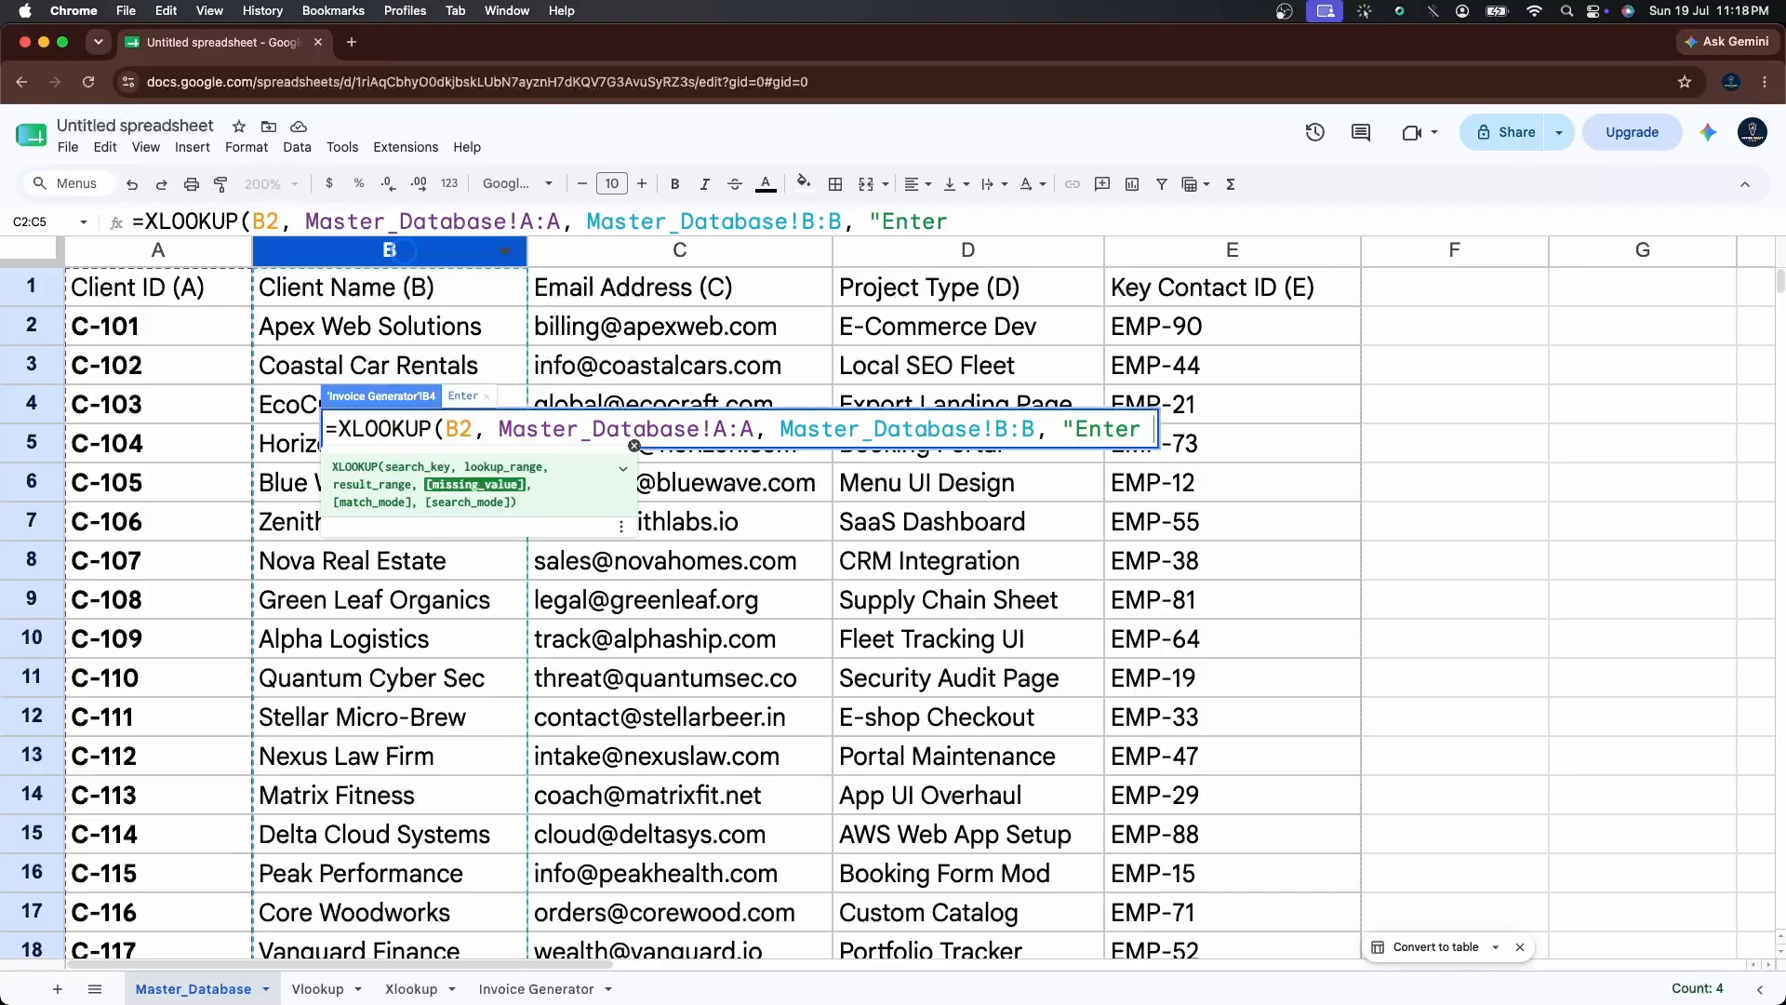
pyautogui.write(' valid Cl')
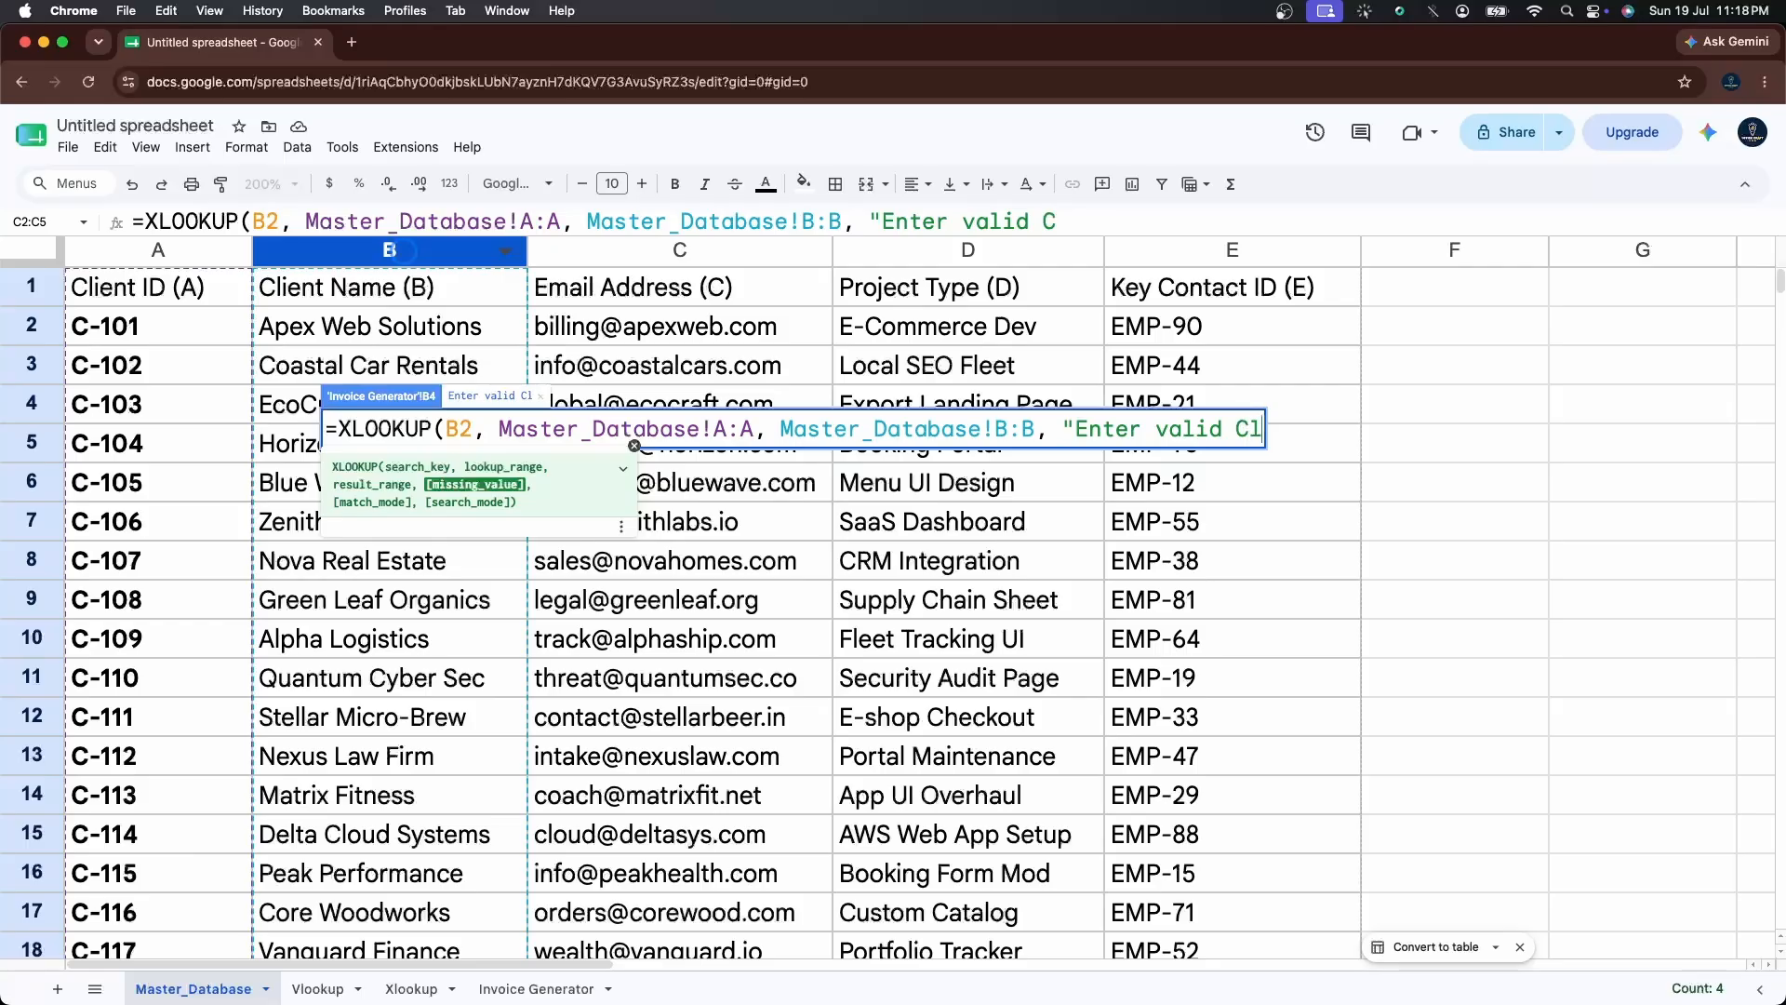
pyautogui.write('ient ID')
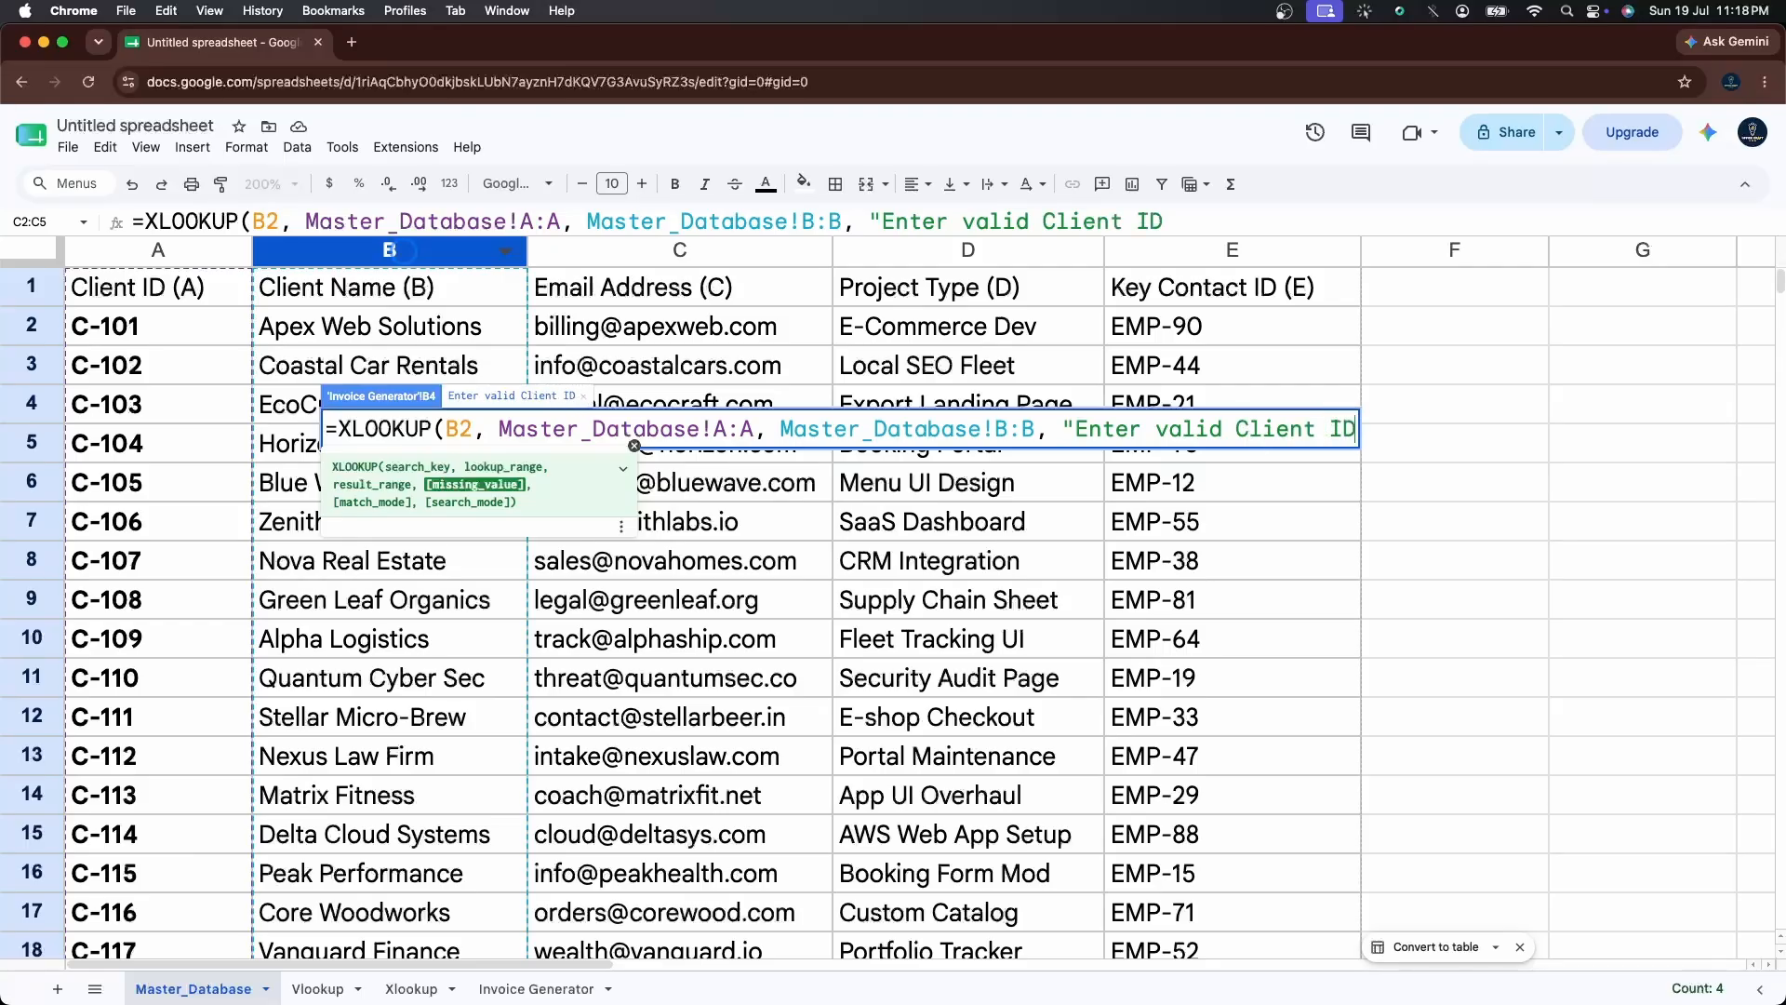
pyautogui.write('")')
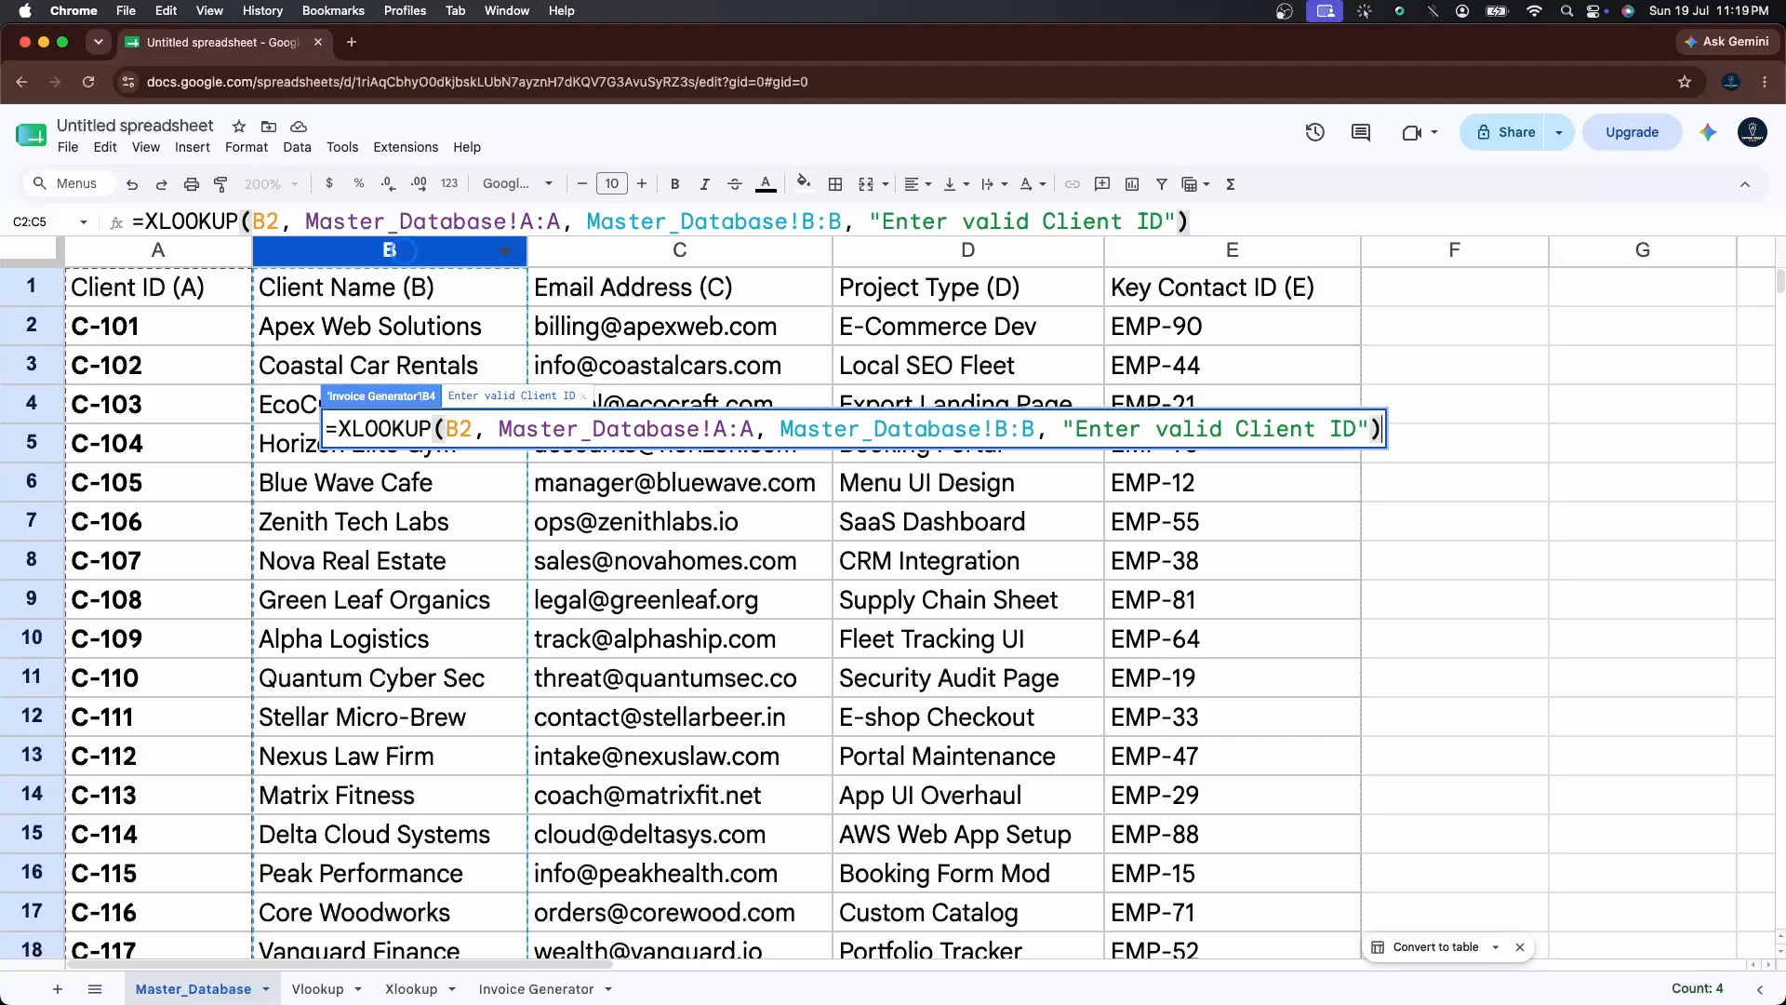
pyautogui.press('Return')
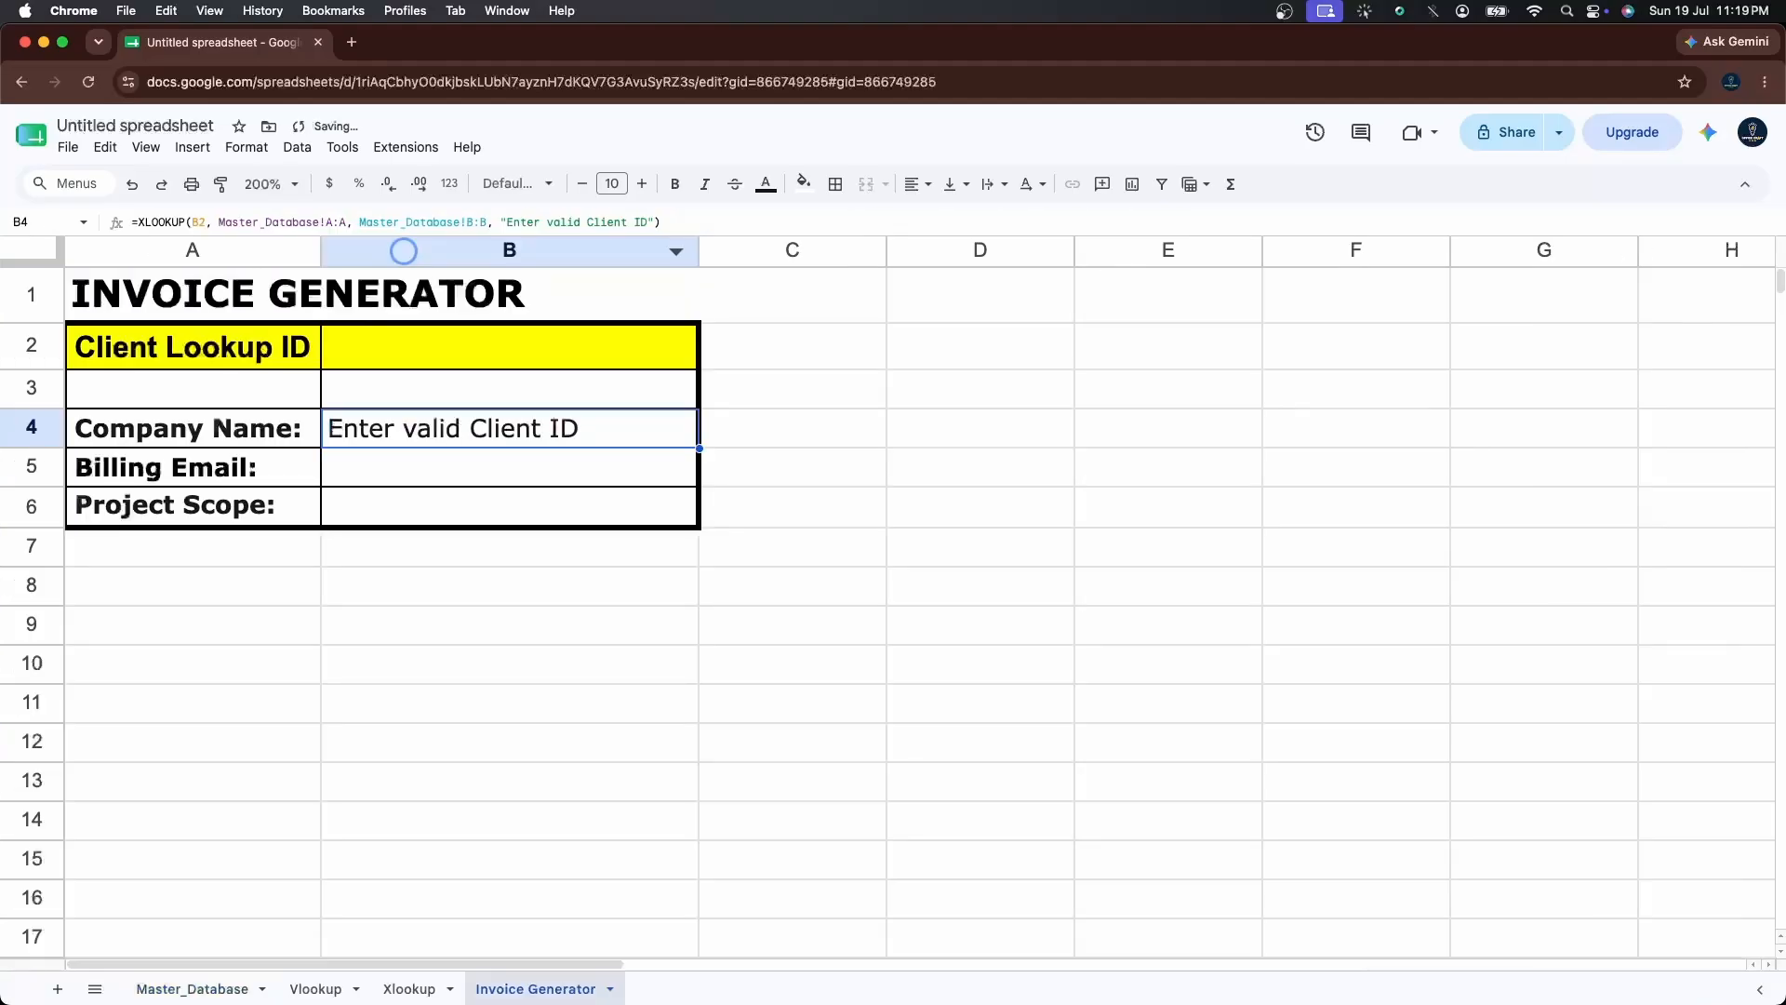
# Start an XLOOKUP formula in the Billing Email cell B5 of the Invoice Generator sheet with B2 as the search key.
pyautogui.press('Down')
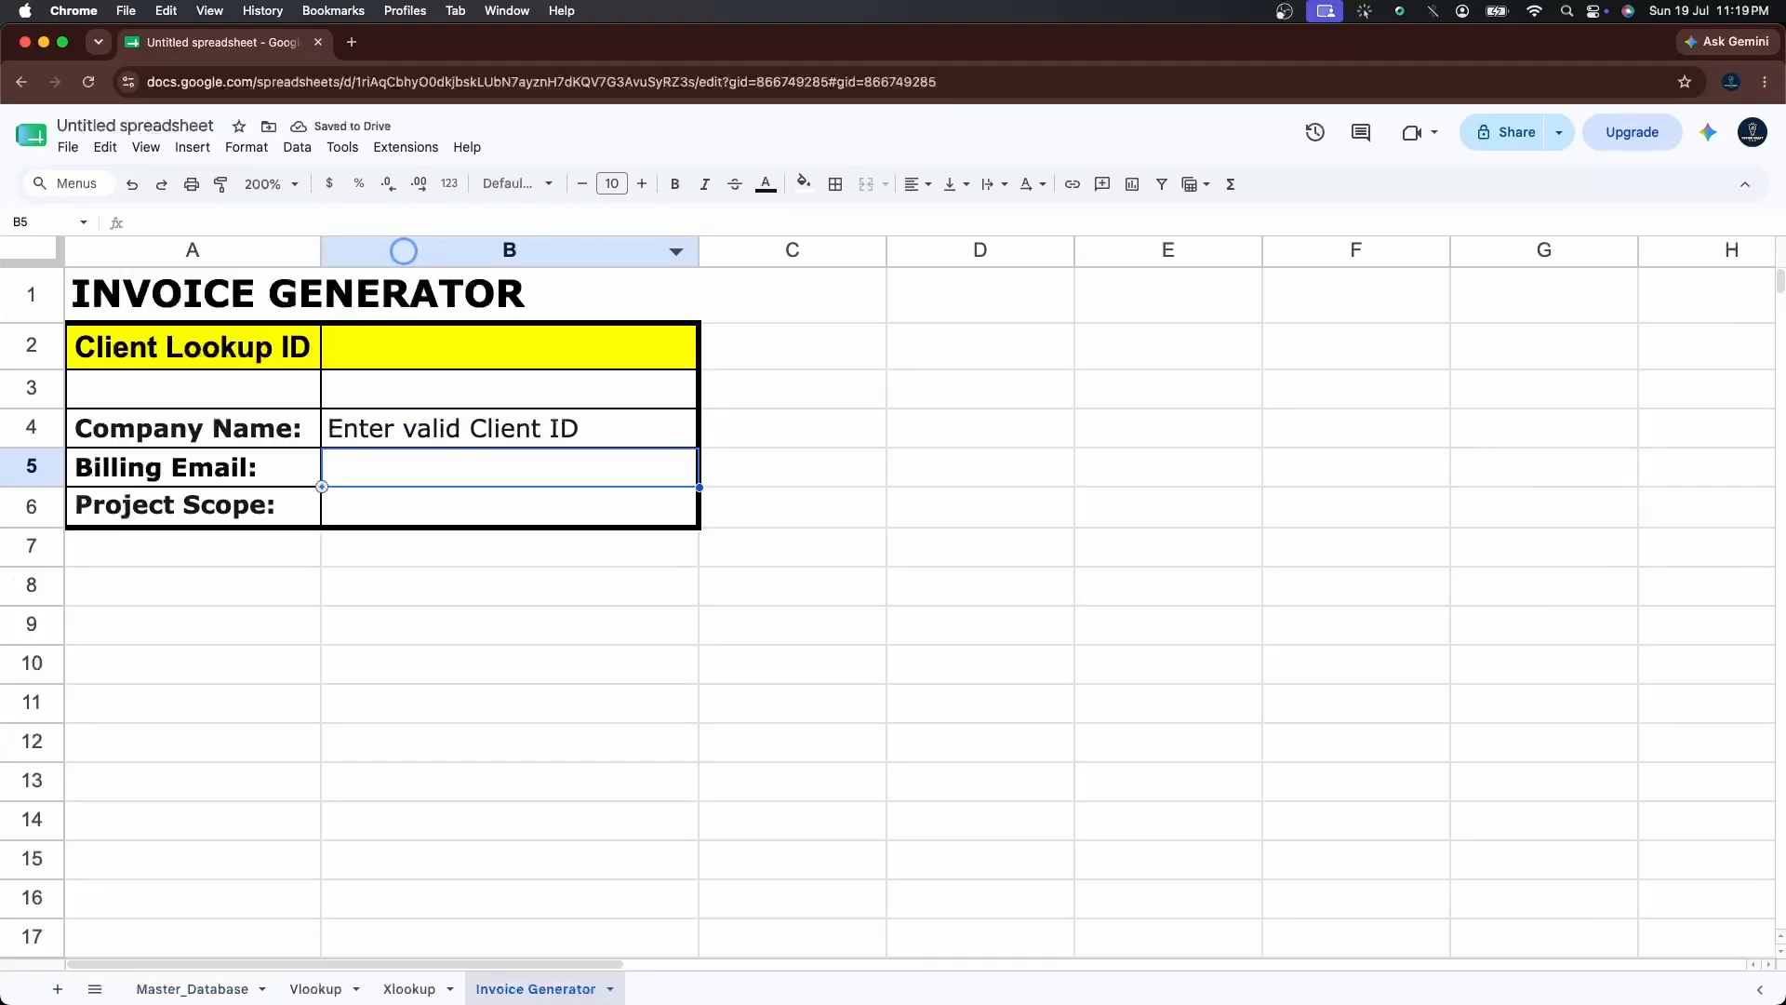
pyautogui.write('=x')
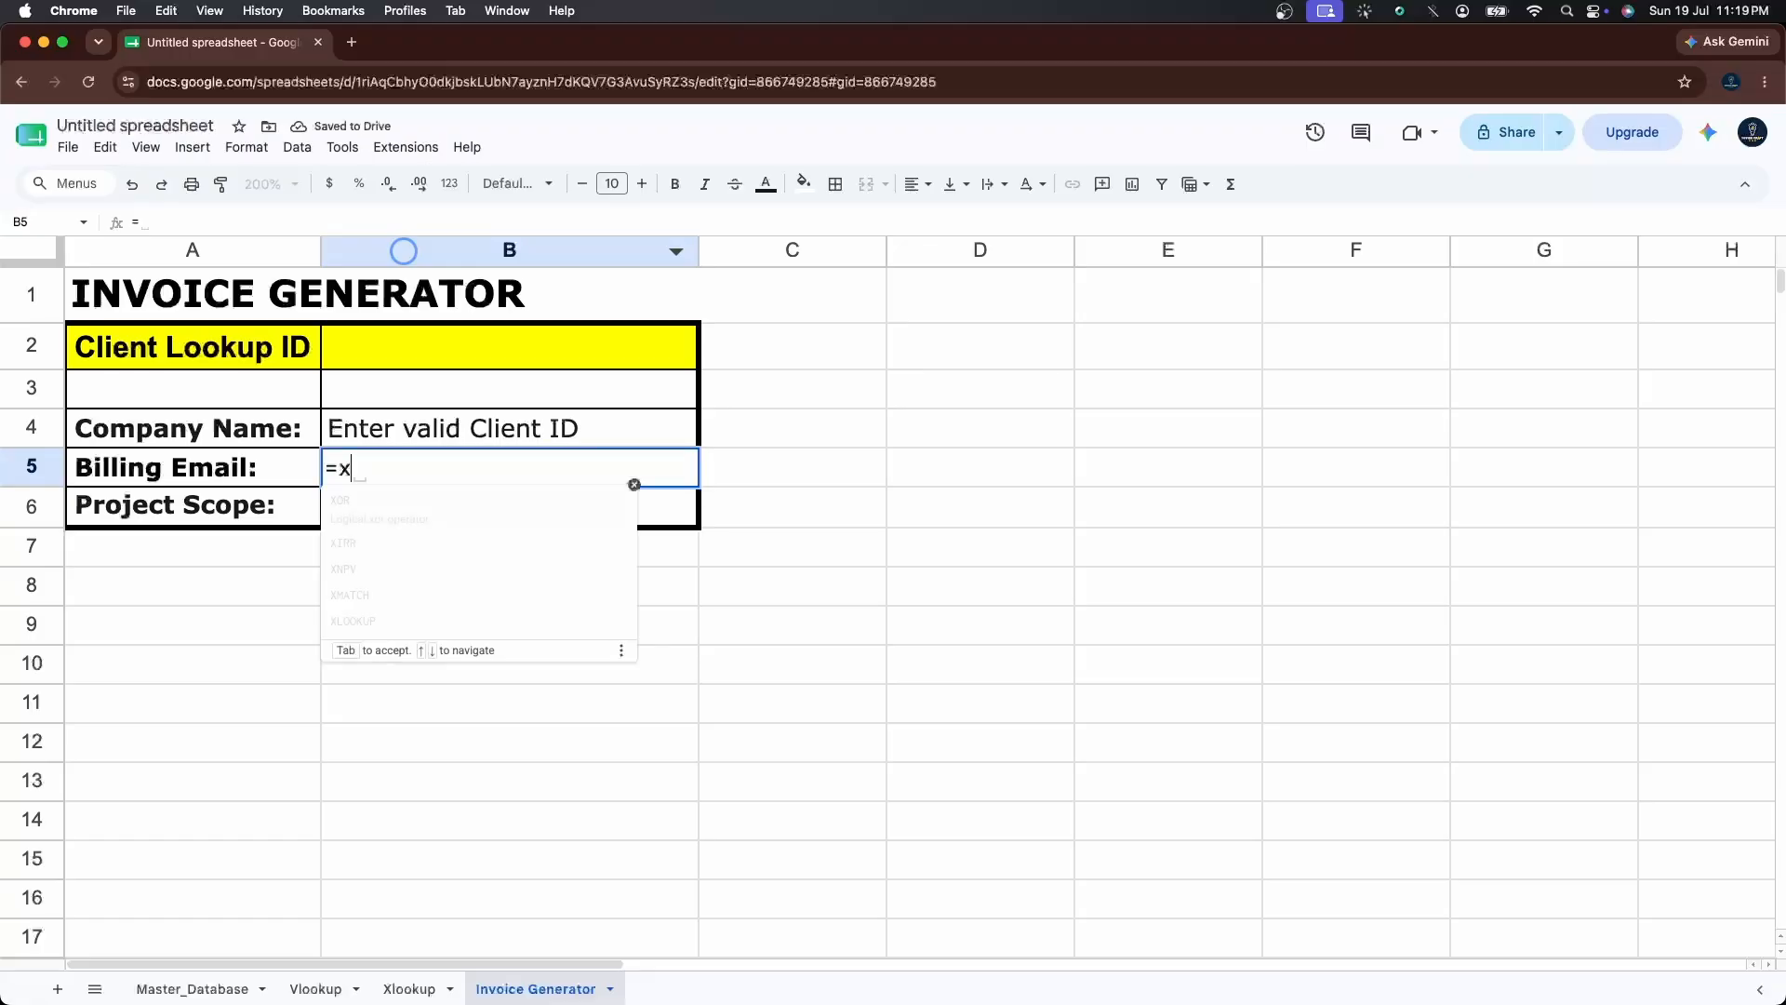
pyautogui.write('lo')
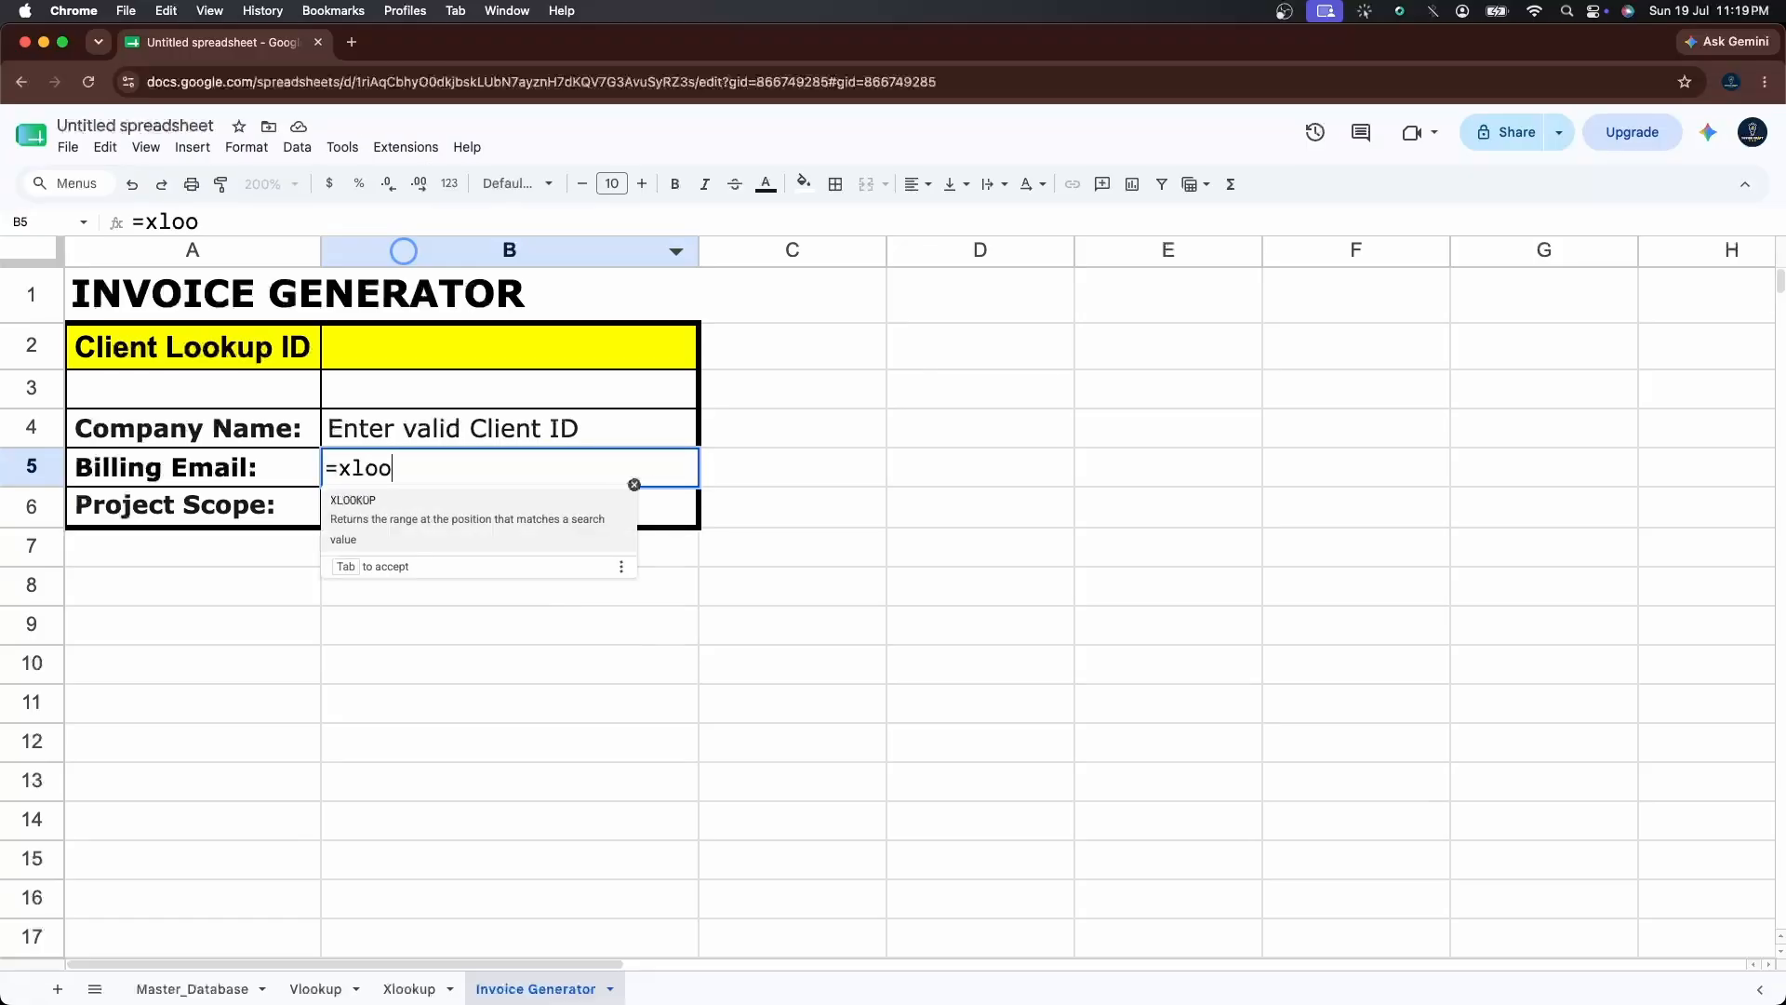
pyautogui.write('o')
pyautogui.press('Tab')
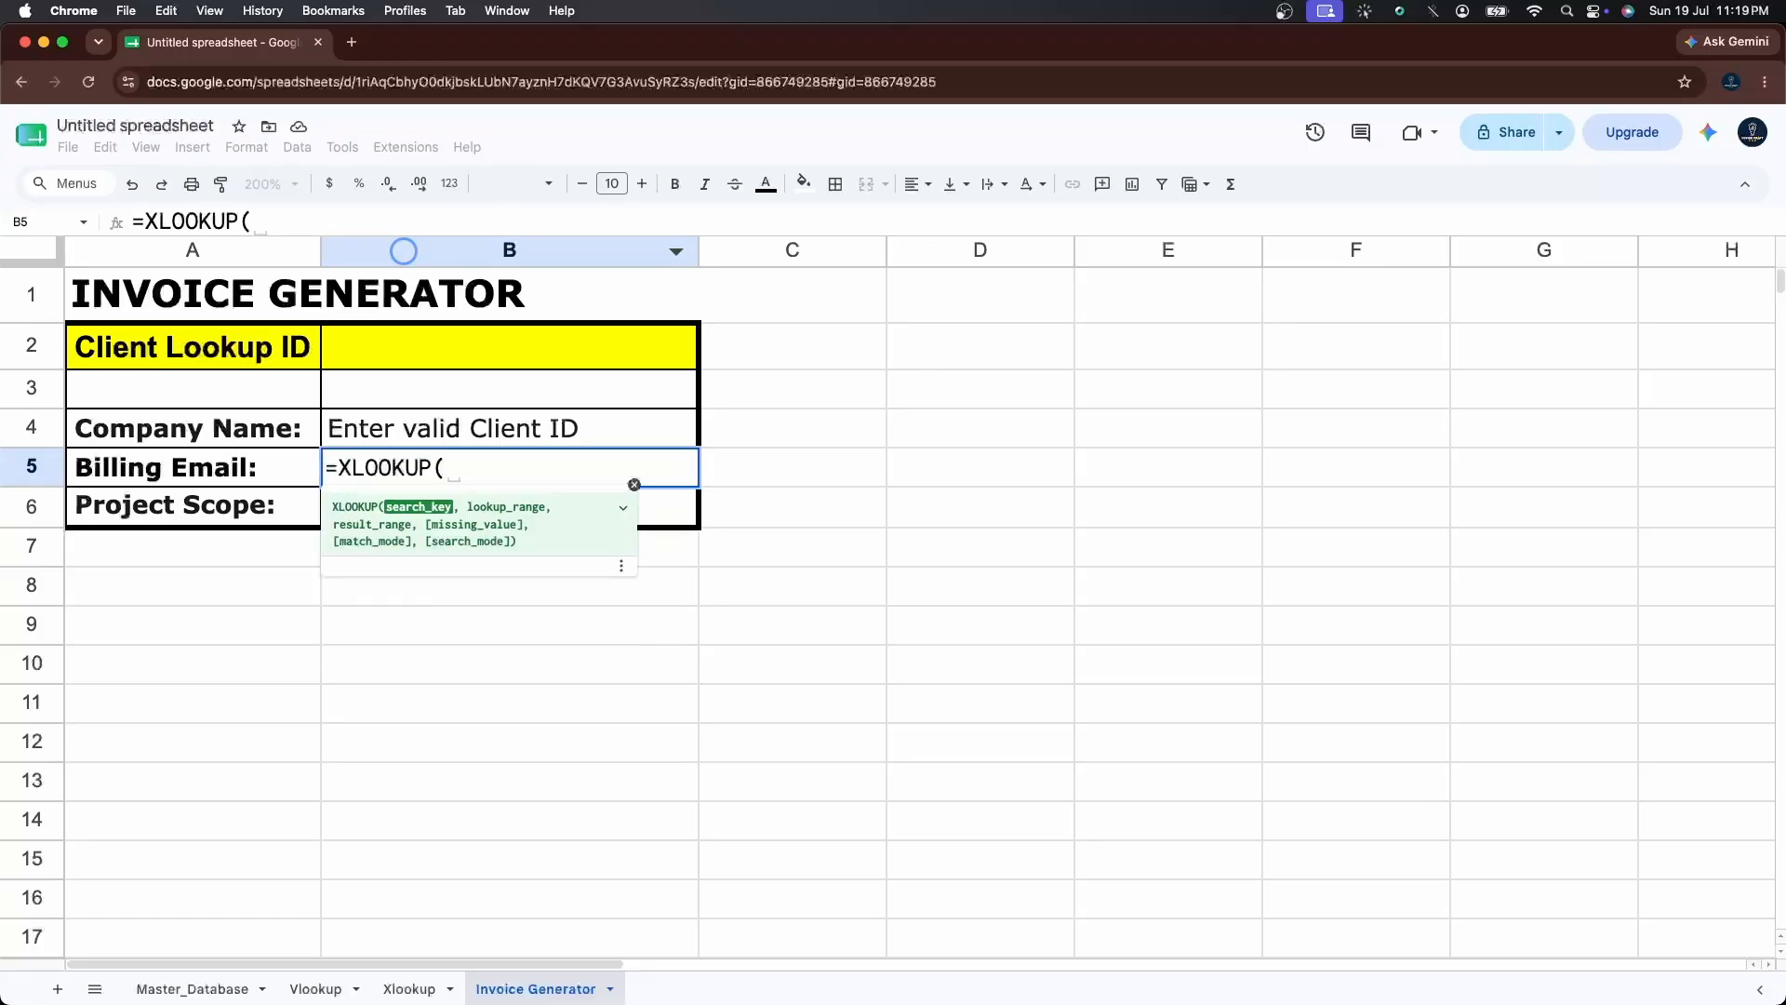
pyautogui.write('B2')
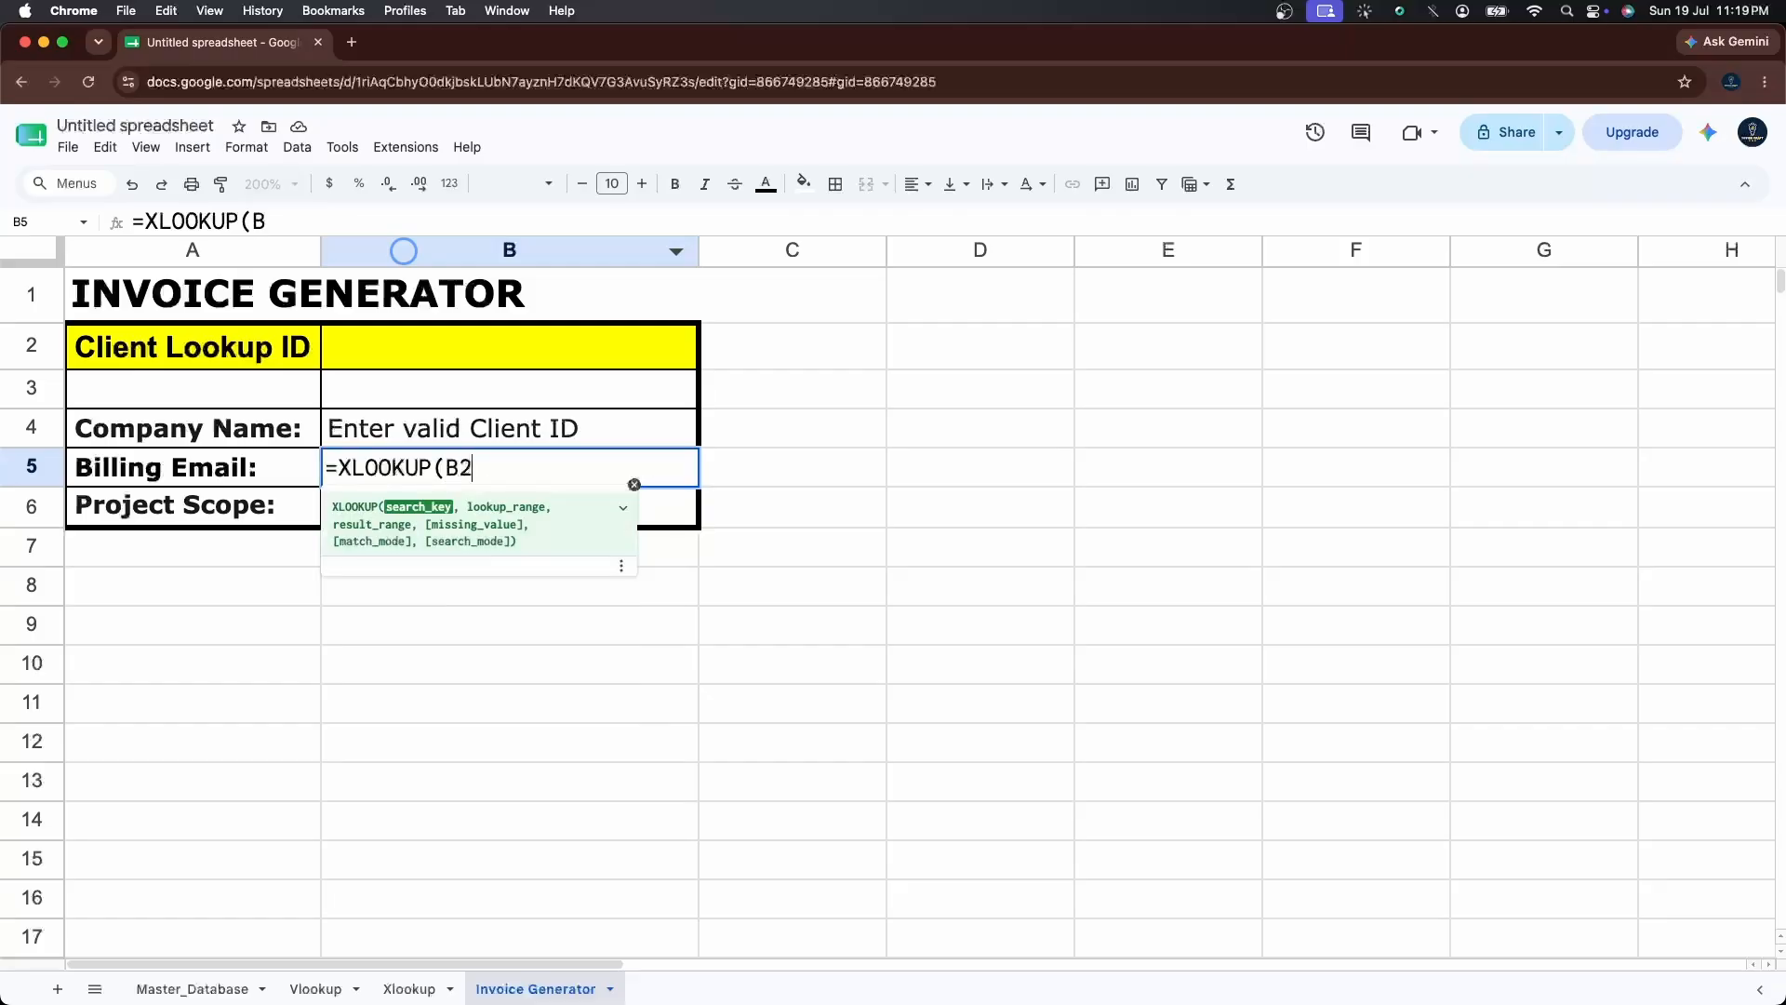
pyautogui.write(',')
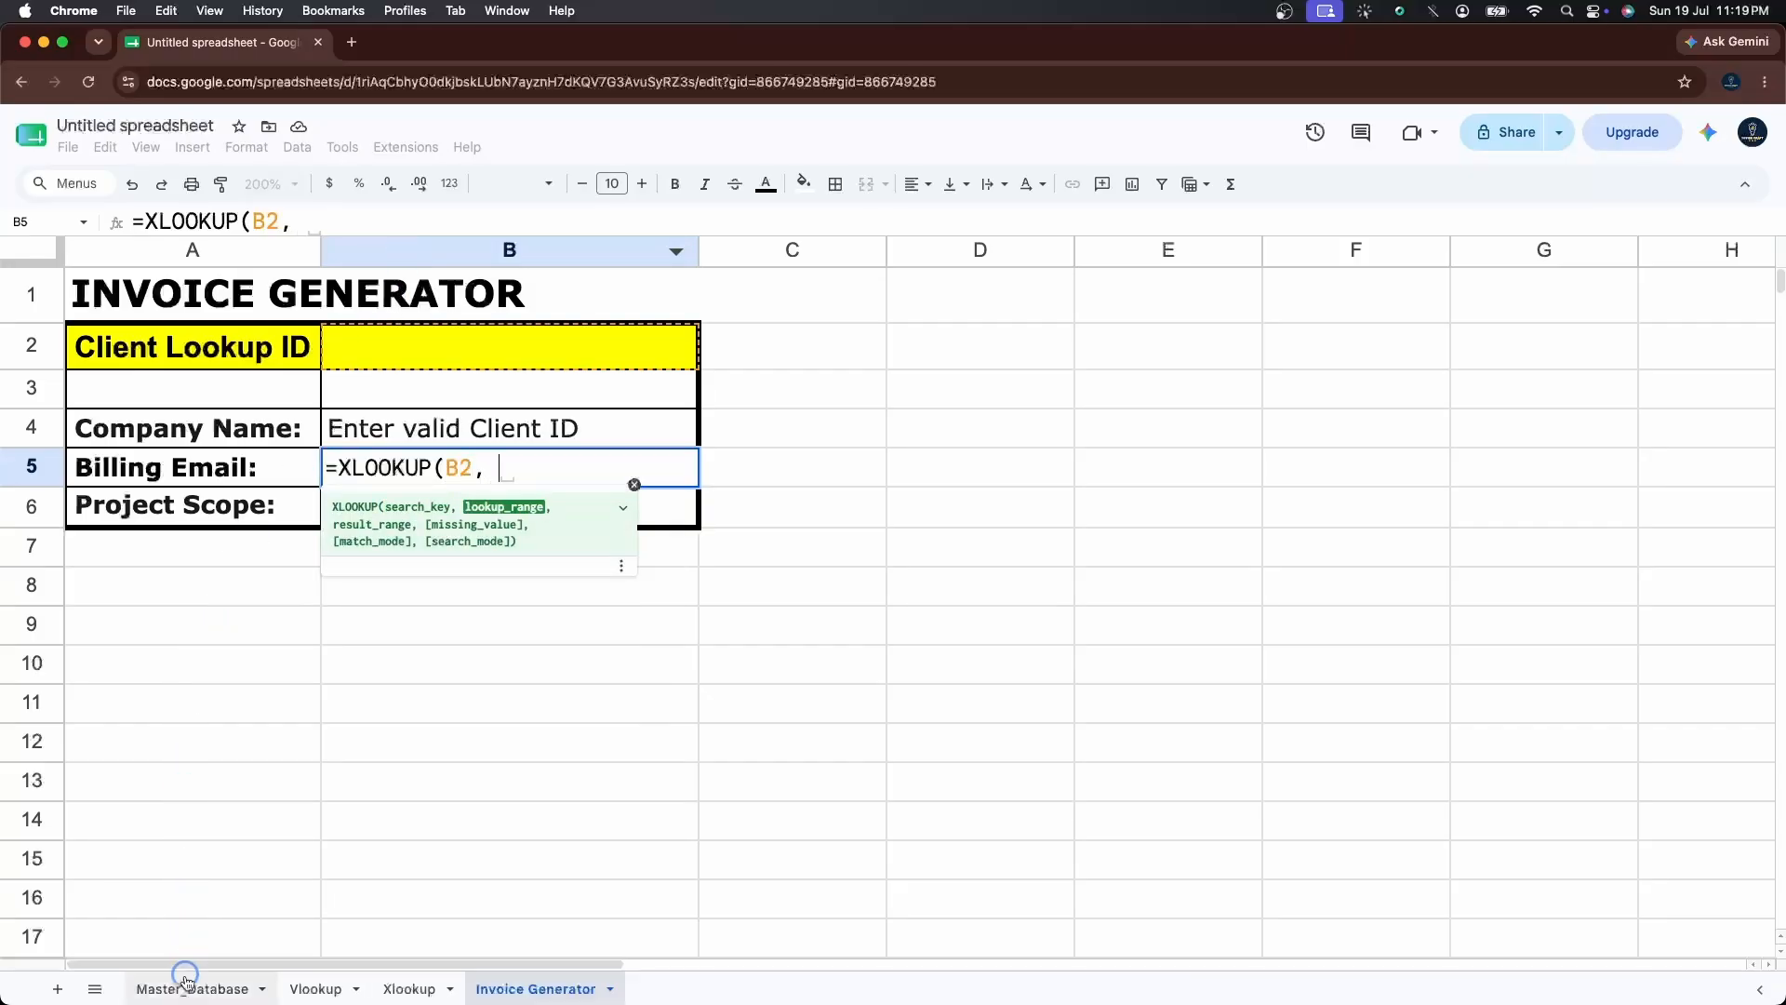
# Set the B5 formula's lookup range to Master_Database!A:A and its result range to Master_Database!C:C.
pyautogui.click(189, 987)
pyautogui.click(163, 251)
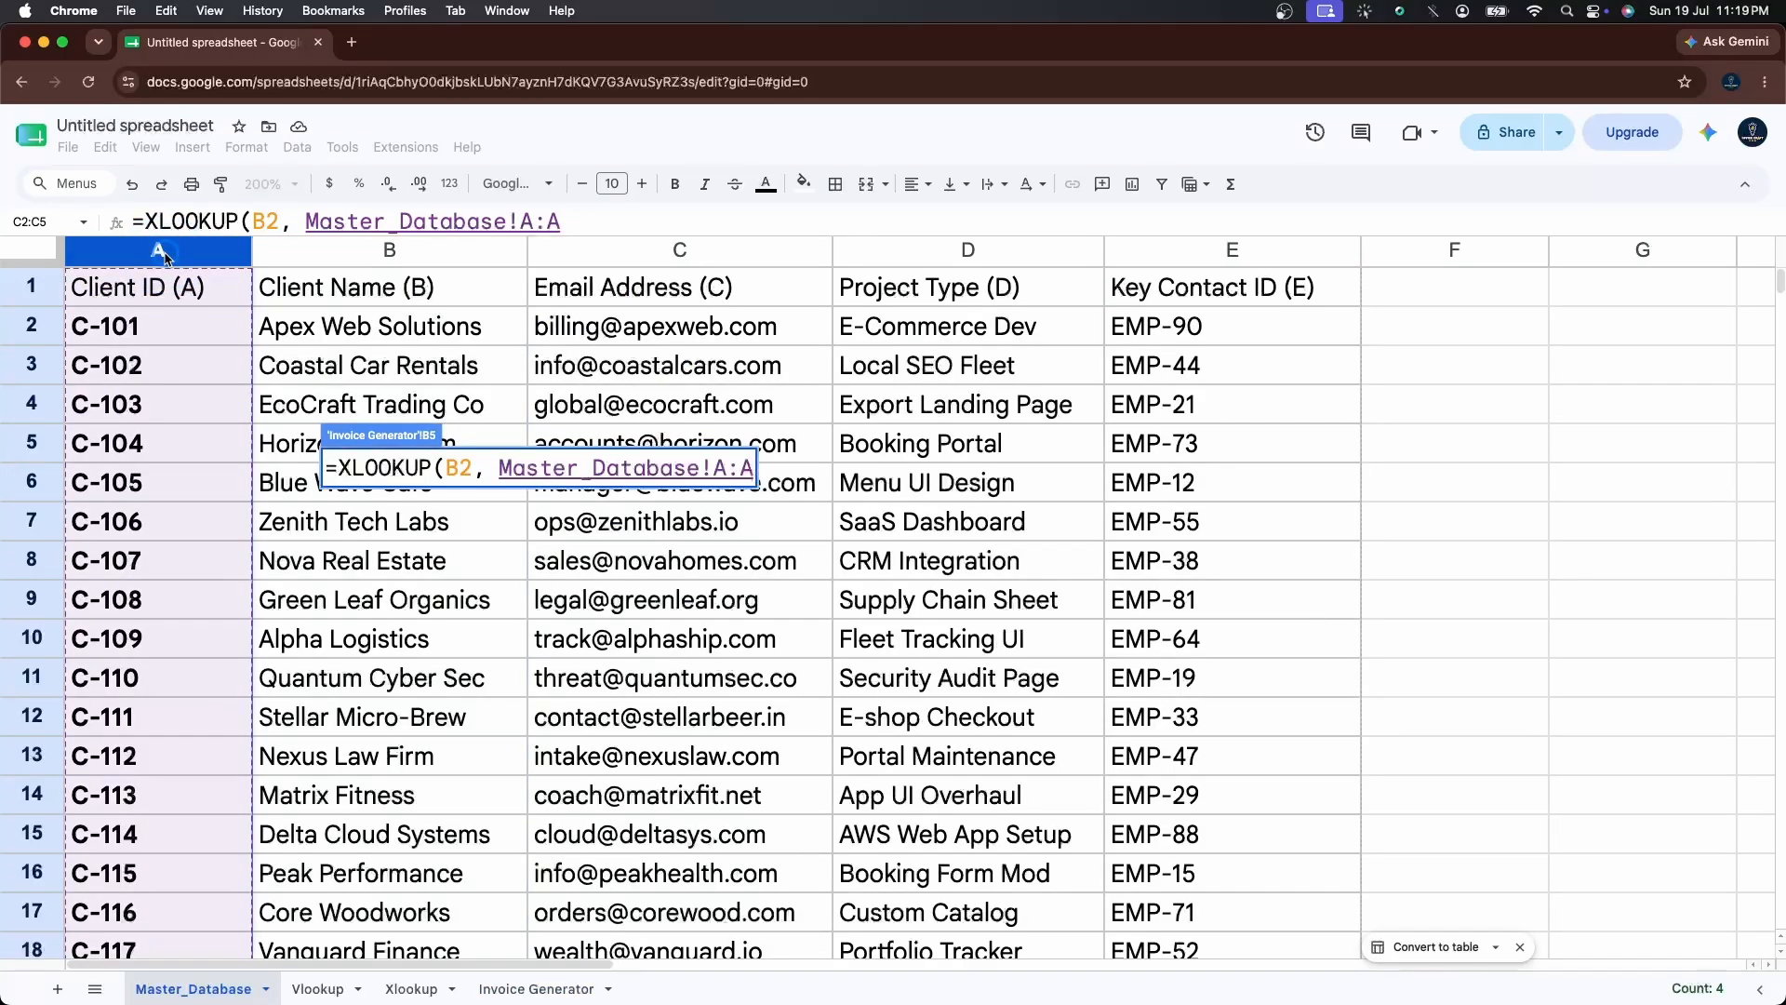
pyautogui.write(',')
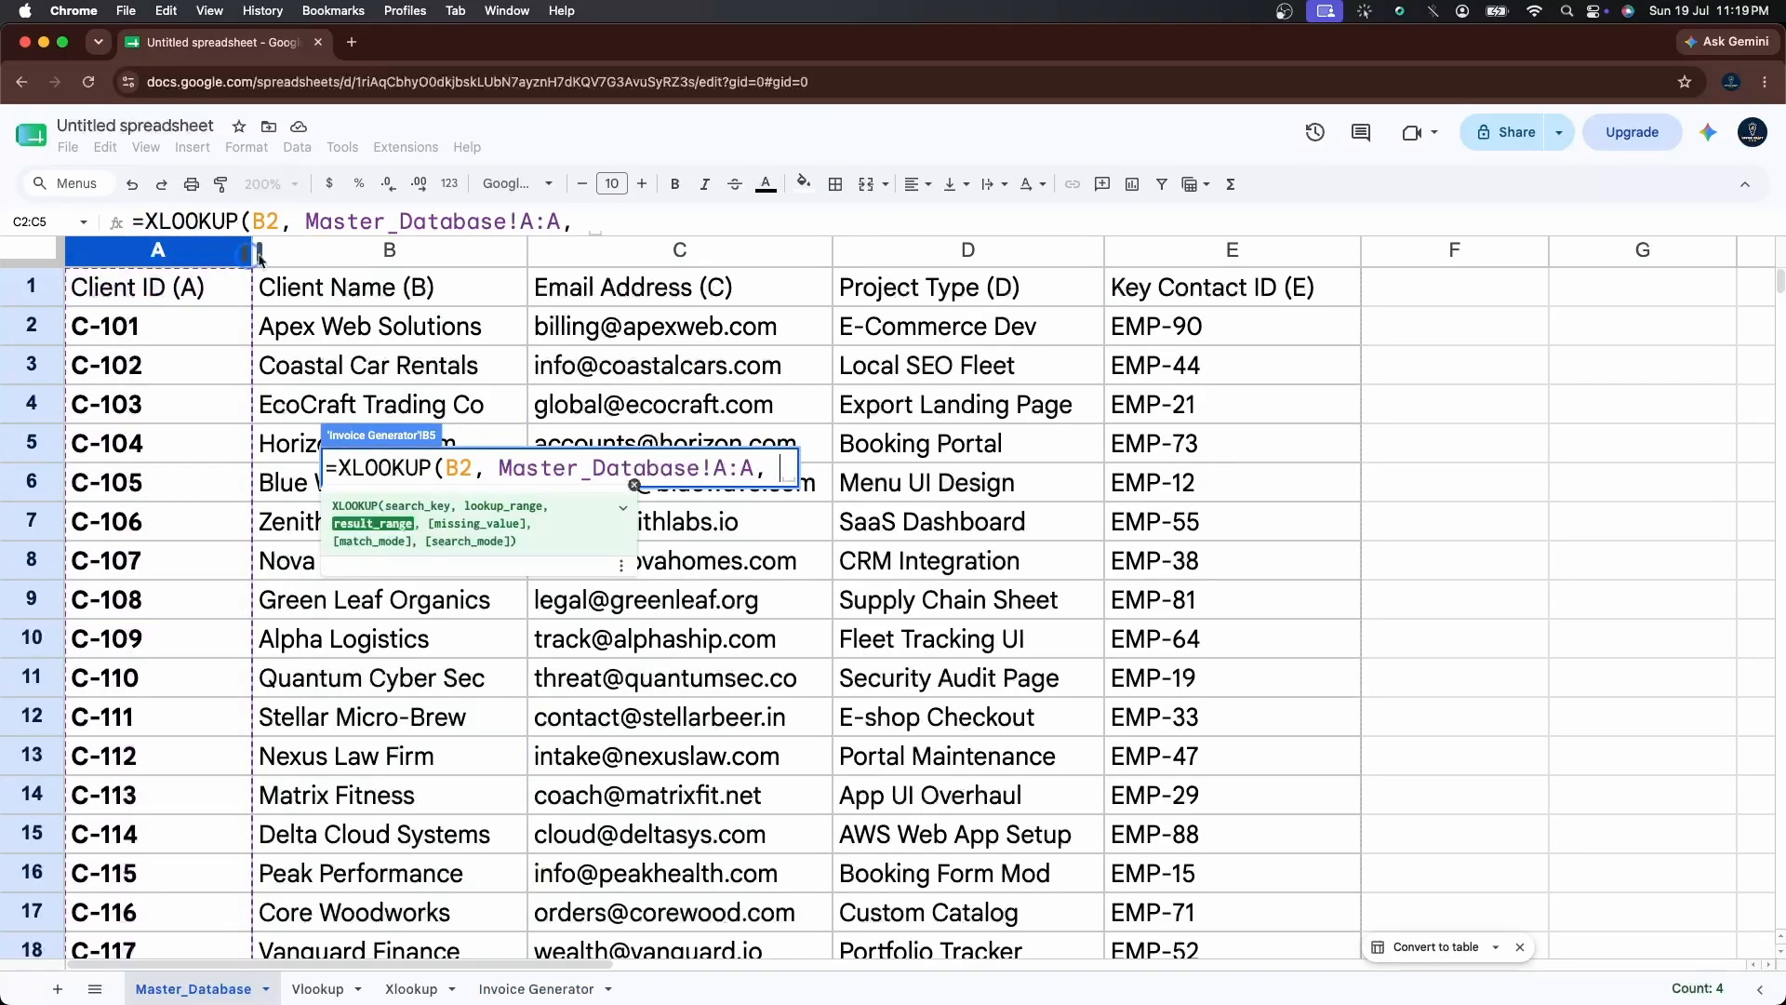
pyautogui.click(678, 249)
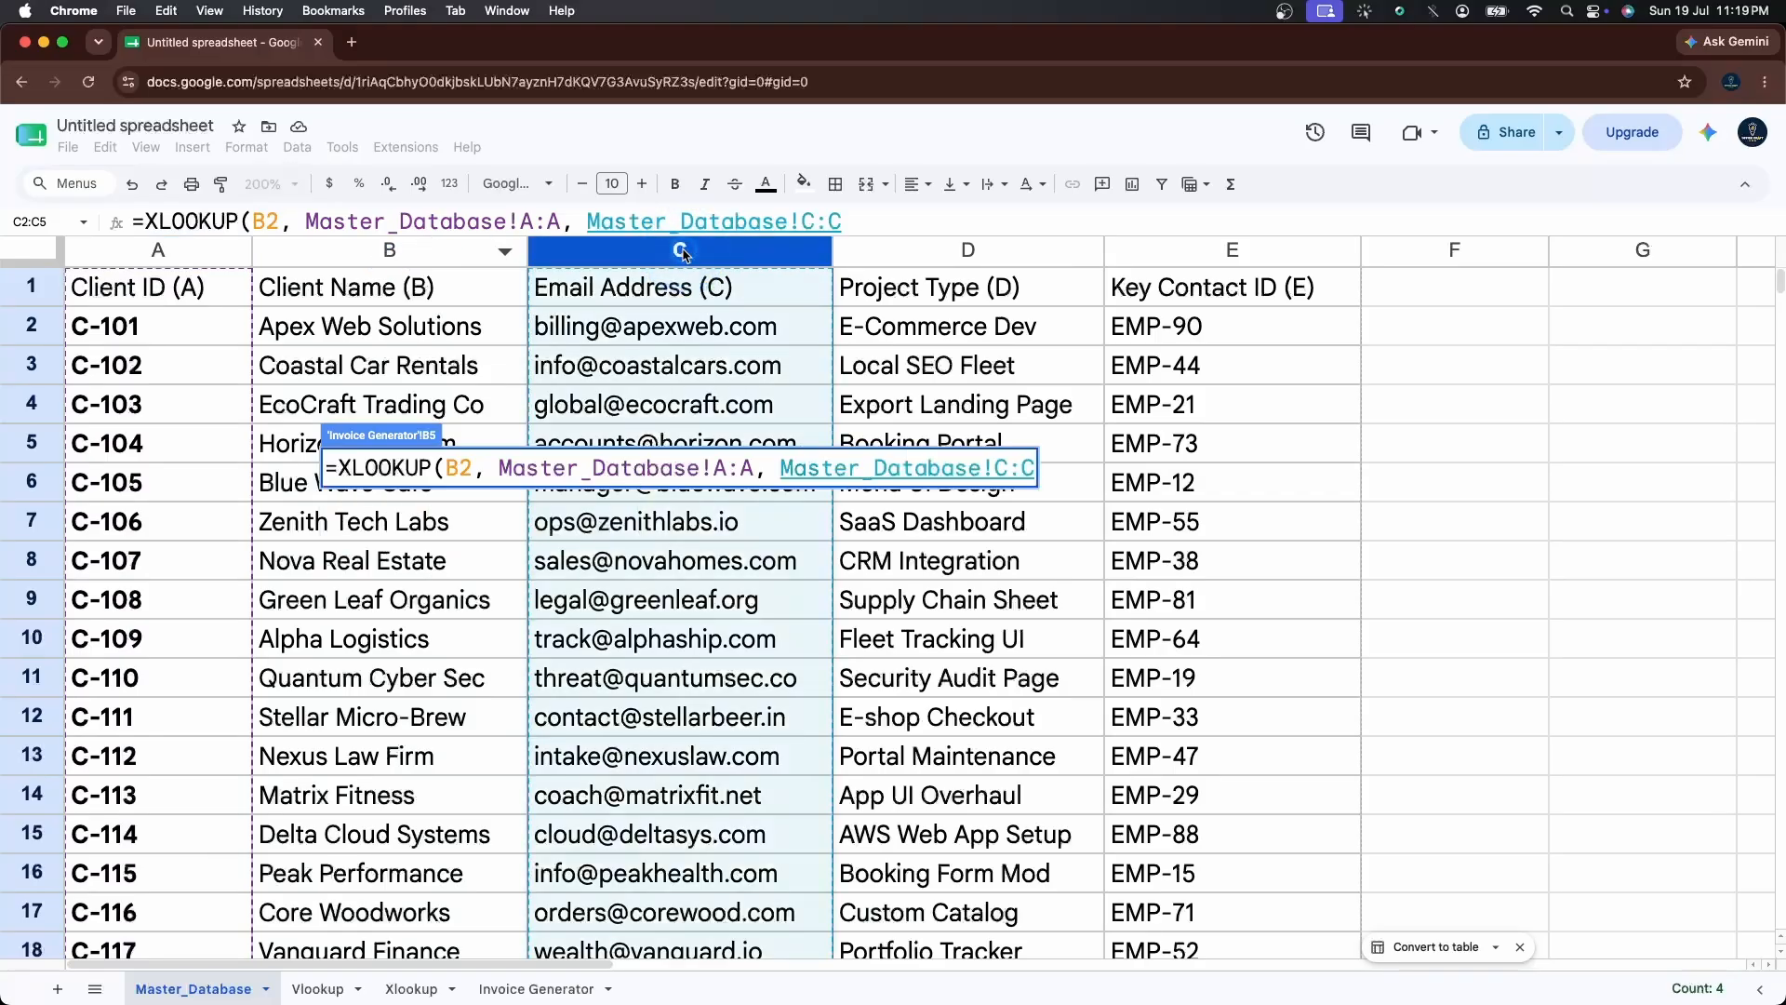
# Complete the B5 XLOOKUP with the missing value "Pending Email".
pyautogui.write(', ')
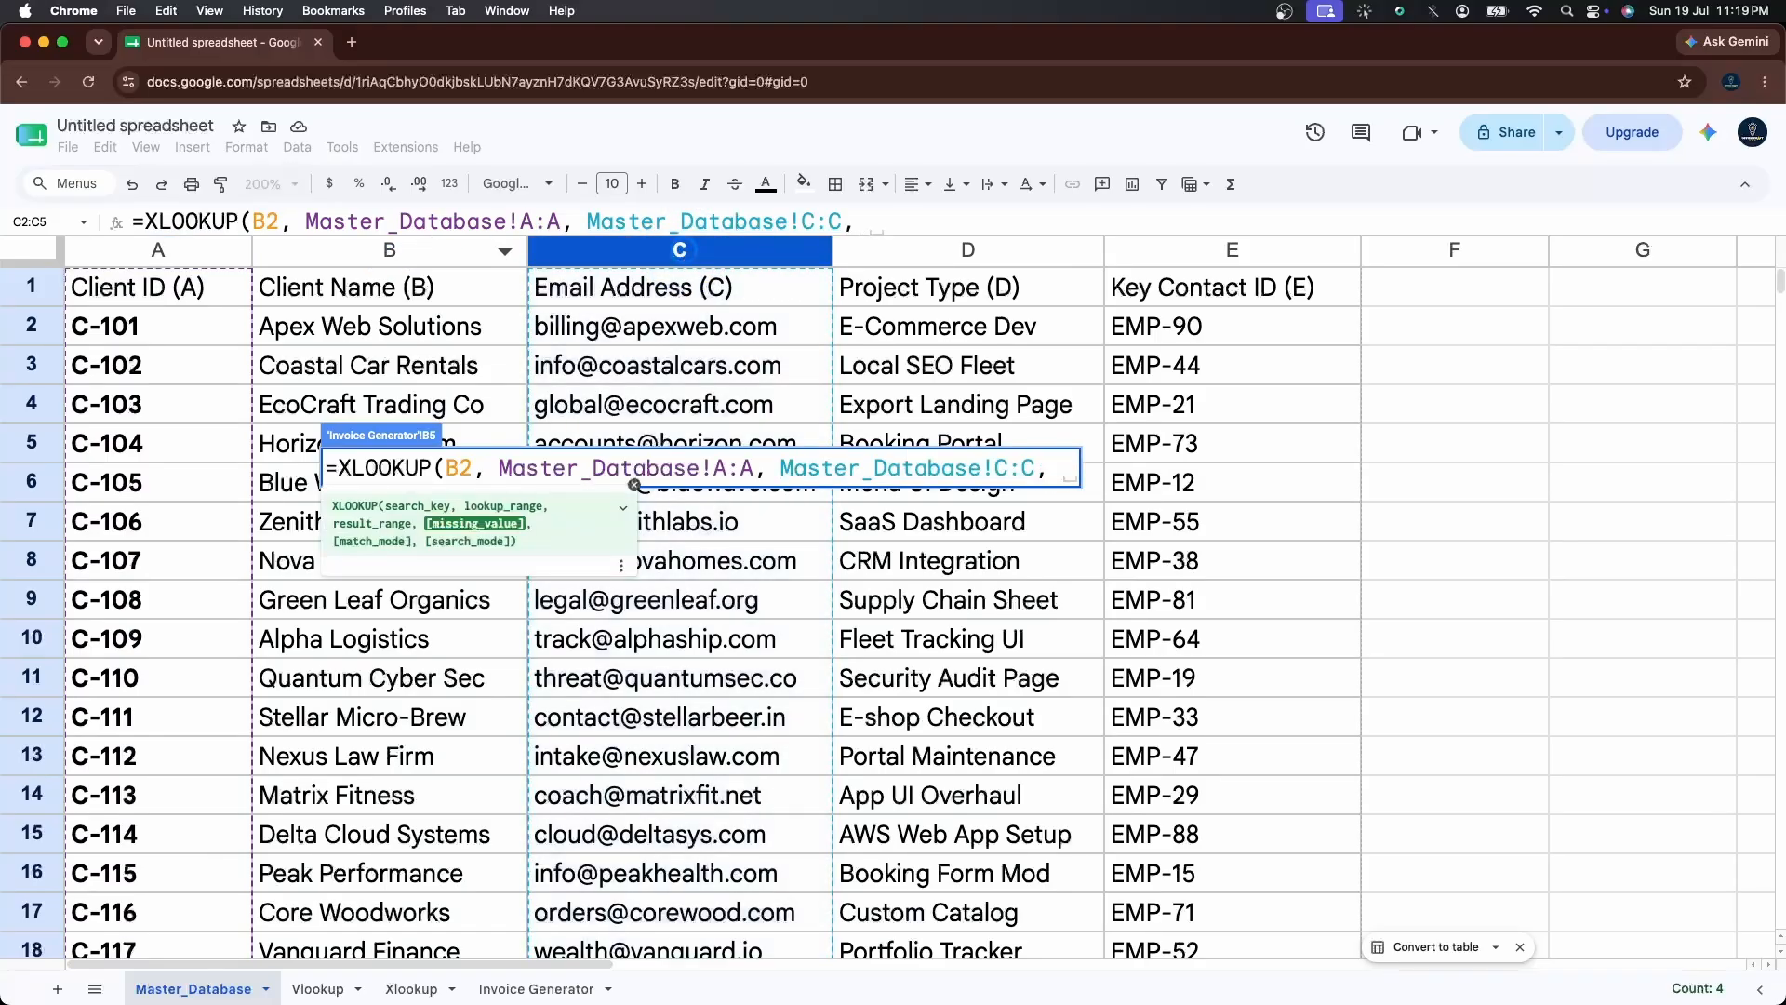
pyautogui.write('"P')
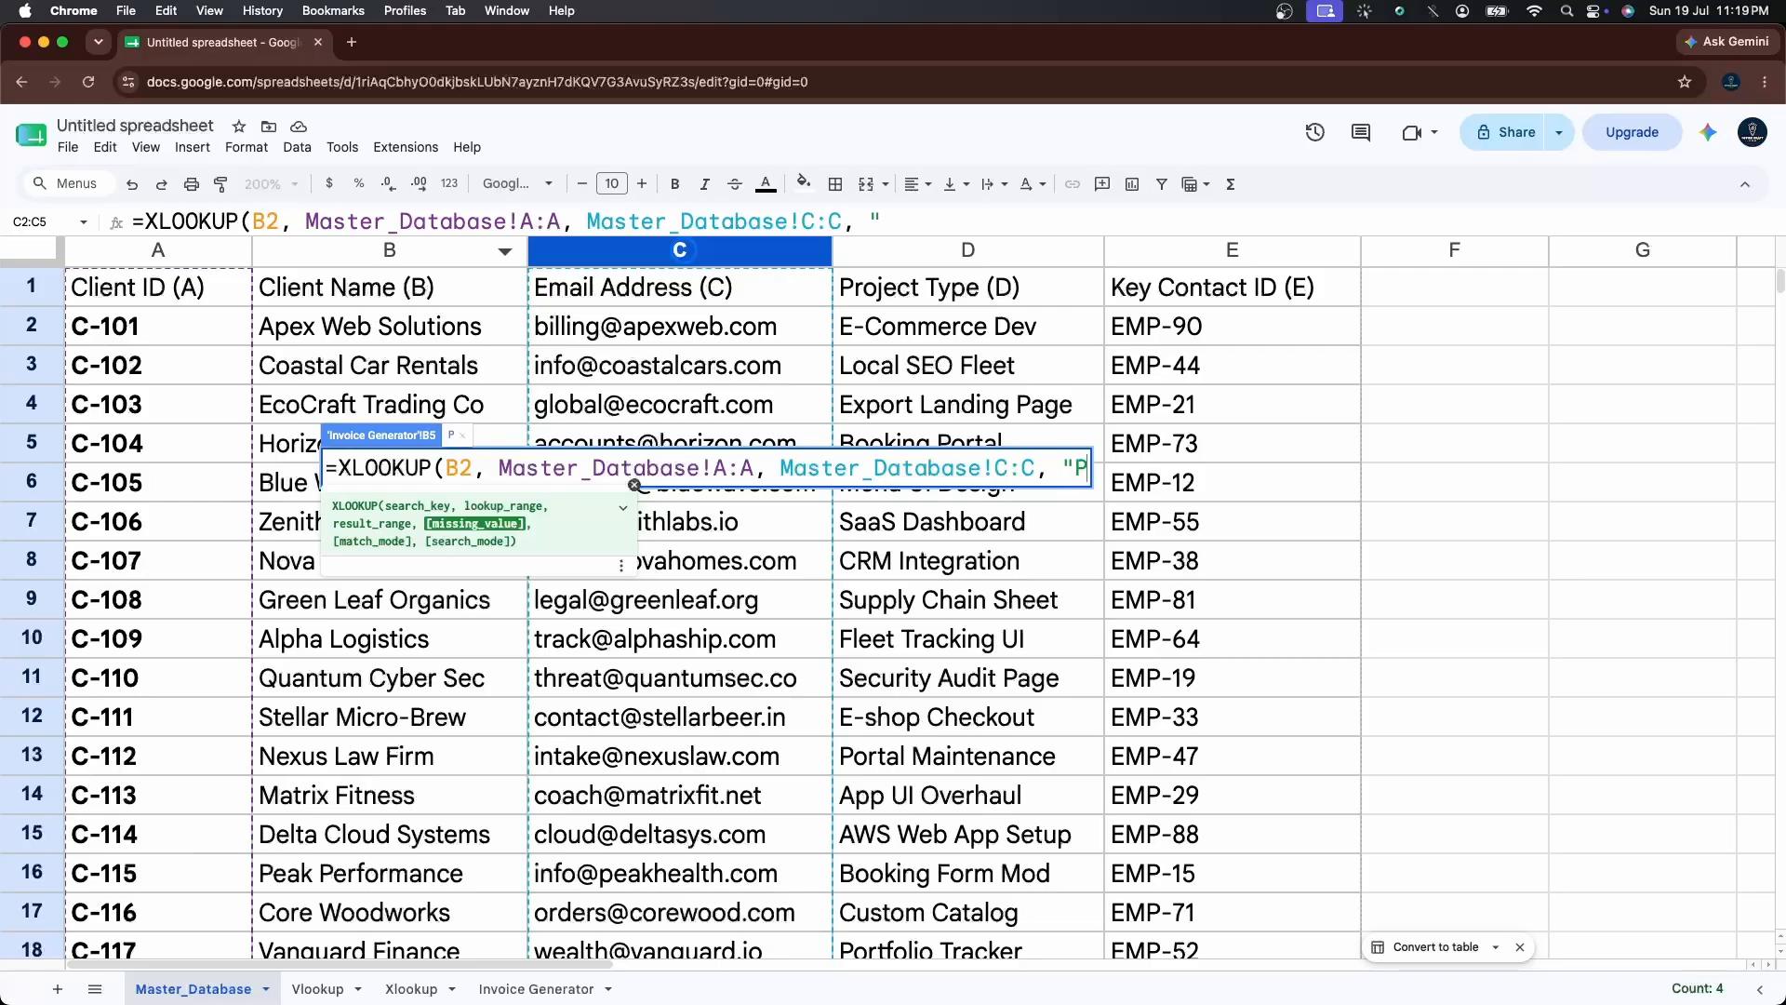
pyautogui.write('ending Em')
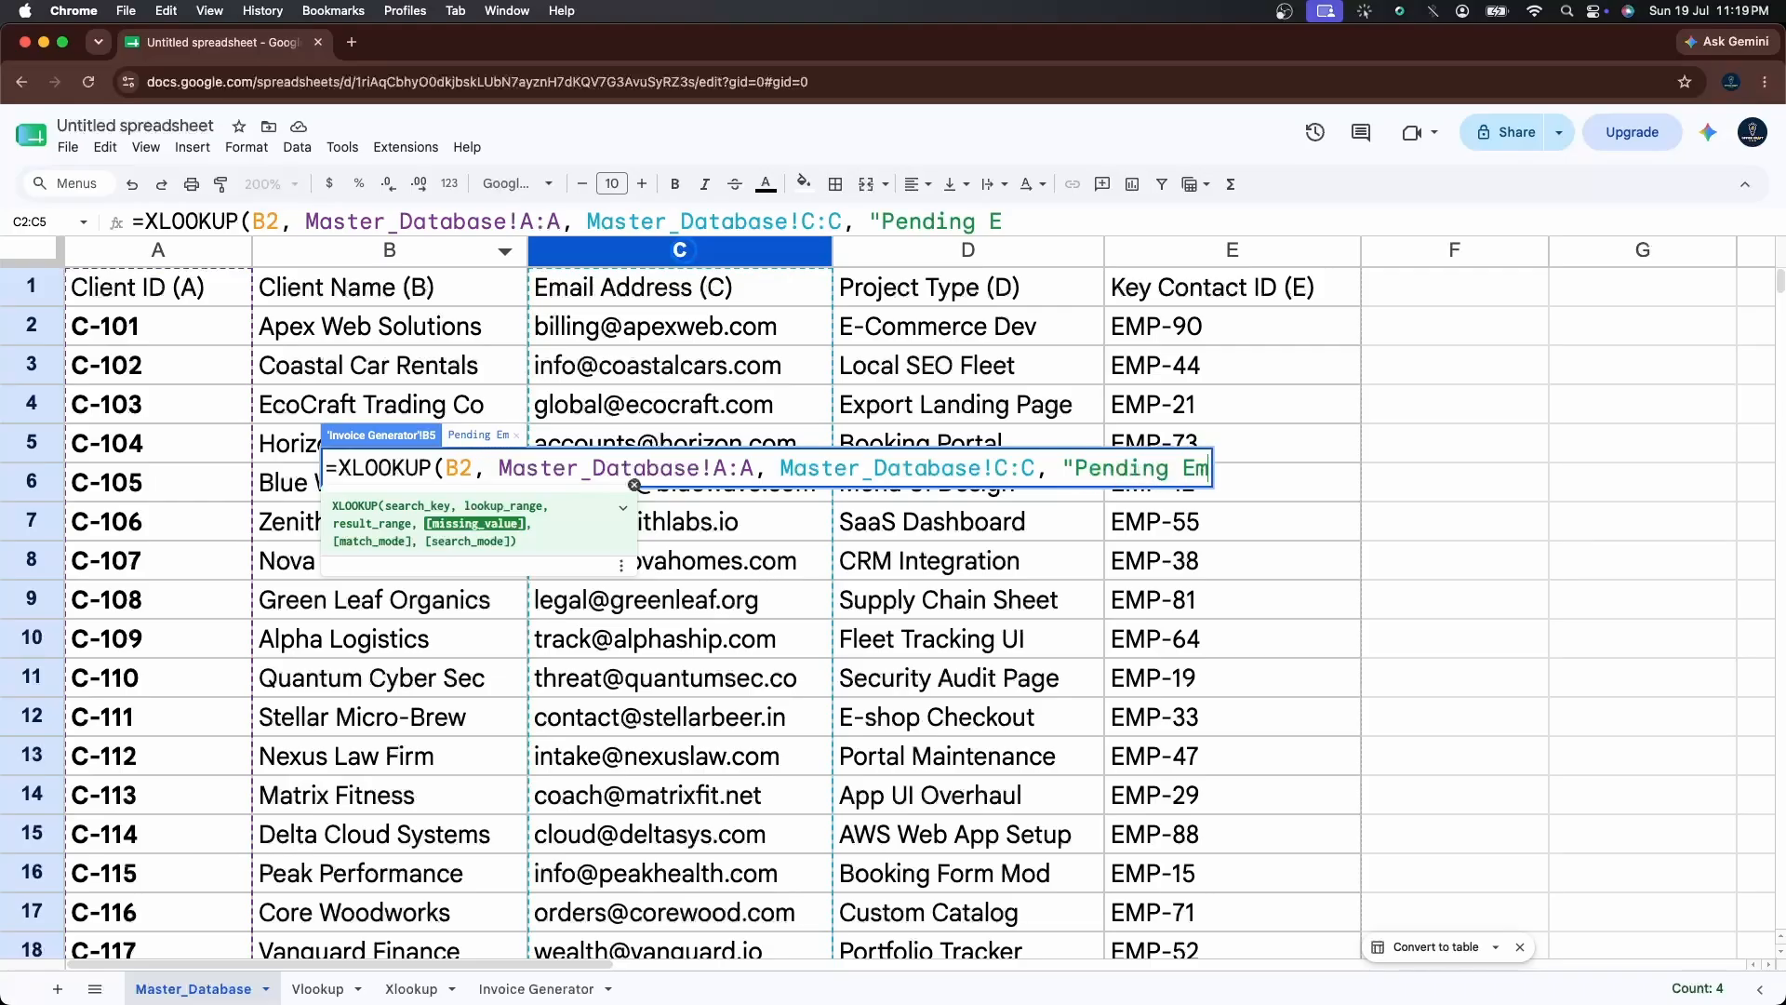
pyautogui.write('ail"')
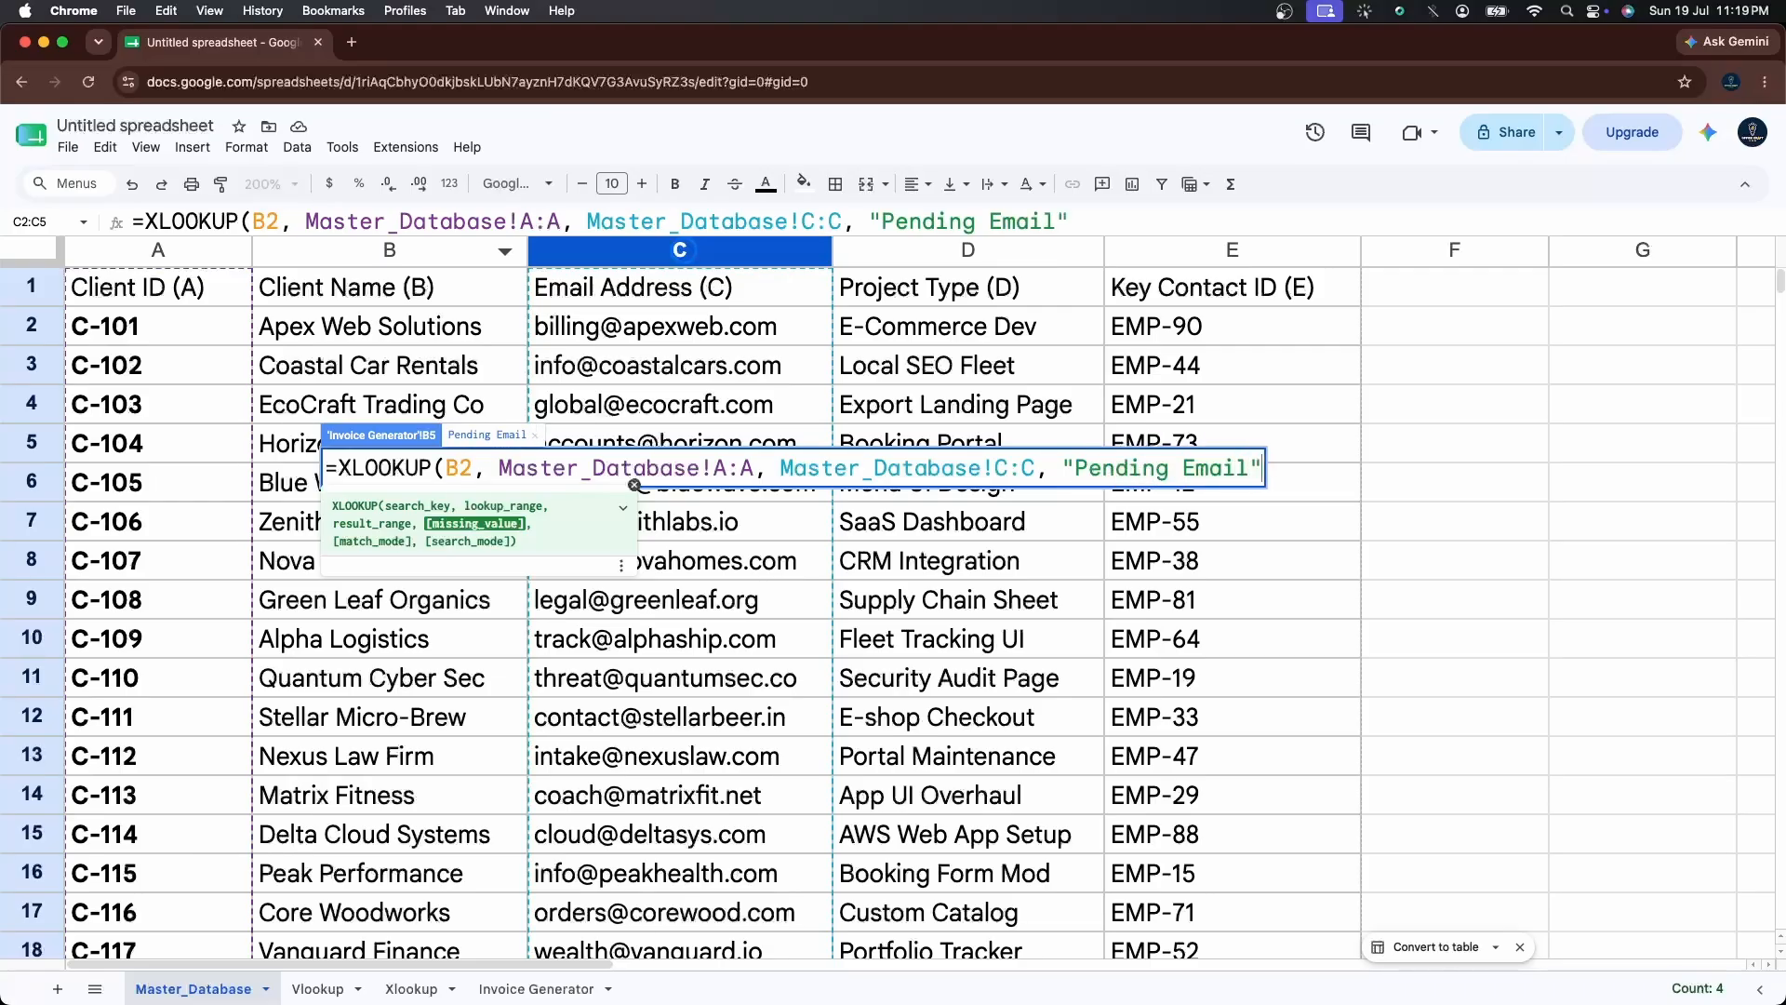
pyautogui.write(')')
pyautogui.press('Return')
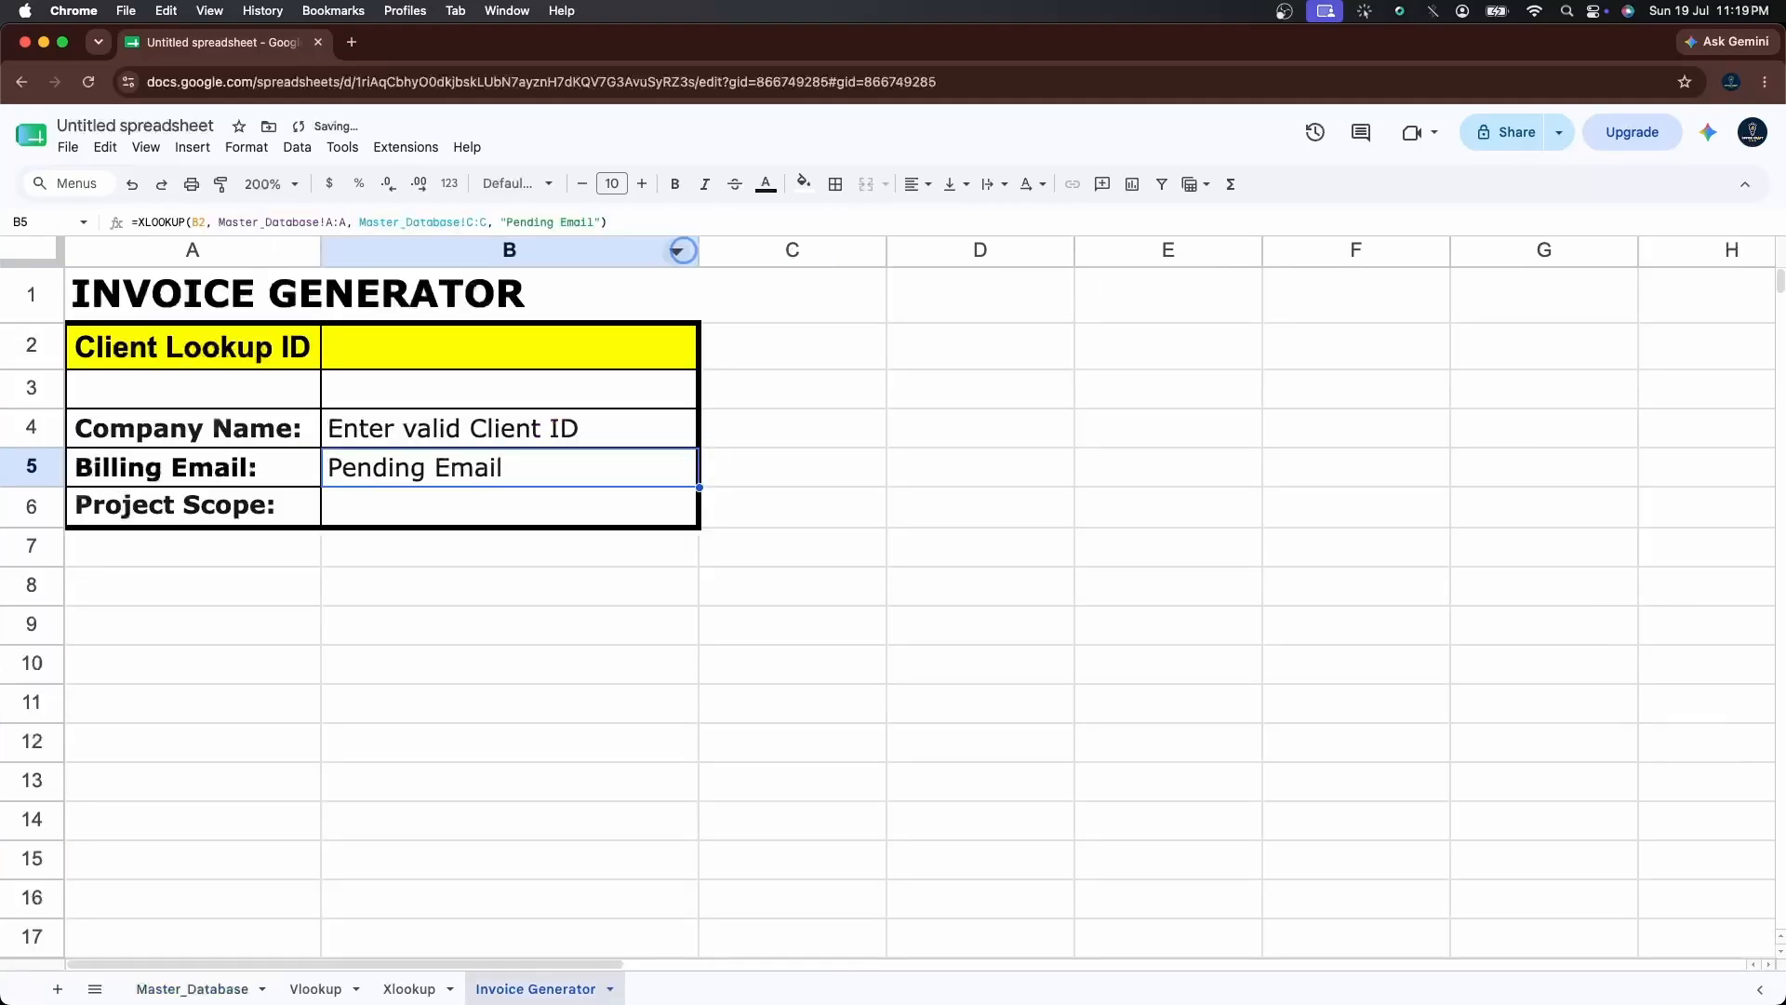
# Start an XLOOKUP formula in the Project Scope cell B6 with B2 as the search key.
pyautogui.press('Down')
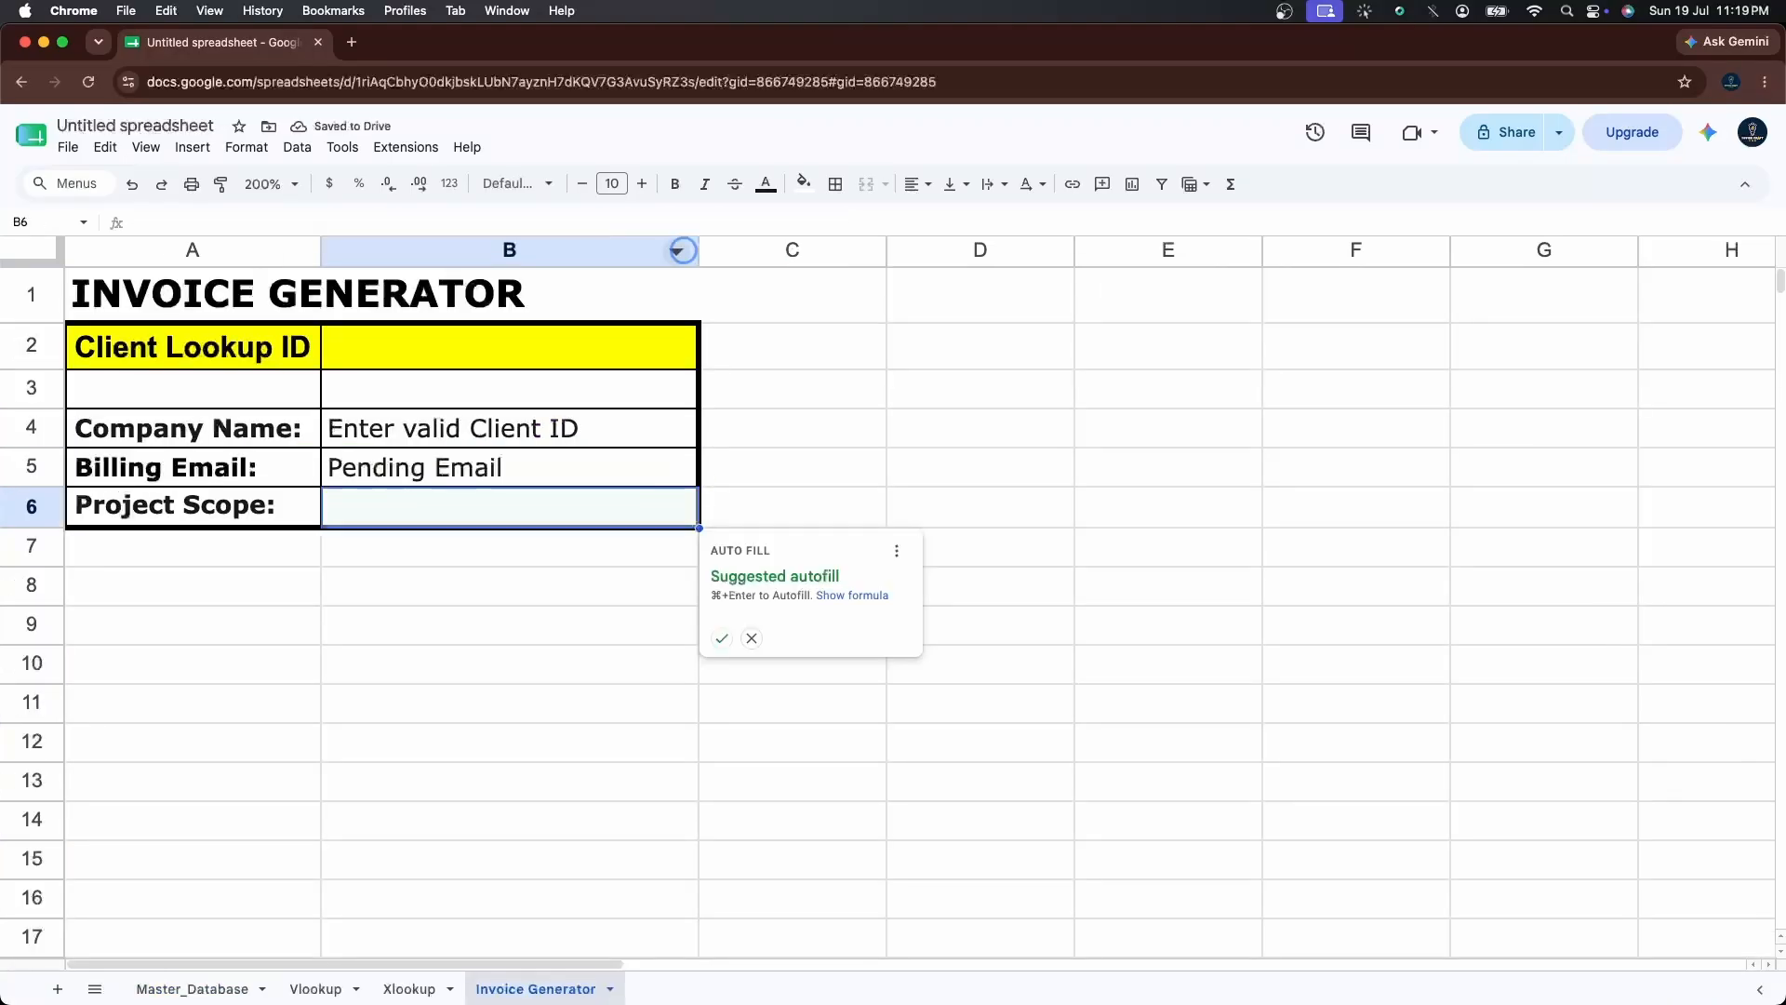
pyautogui.write('=xl')
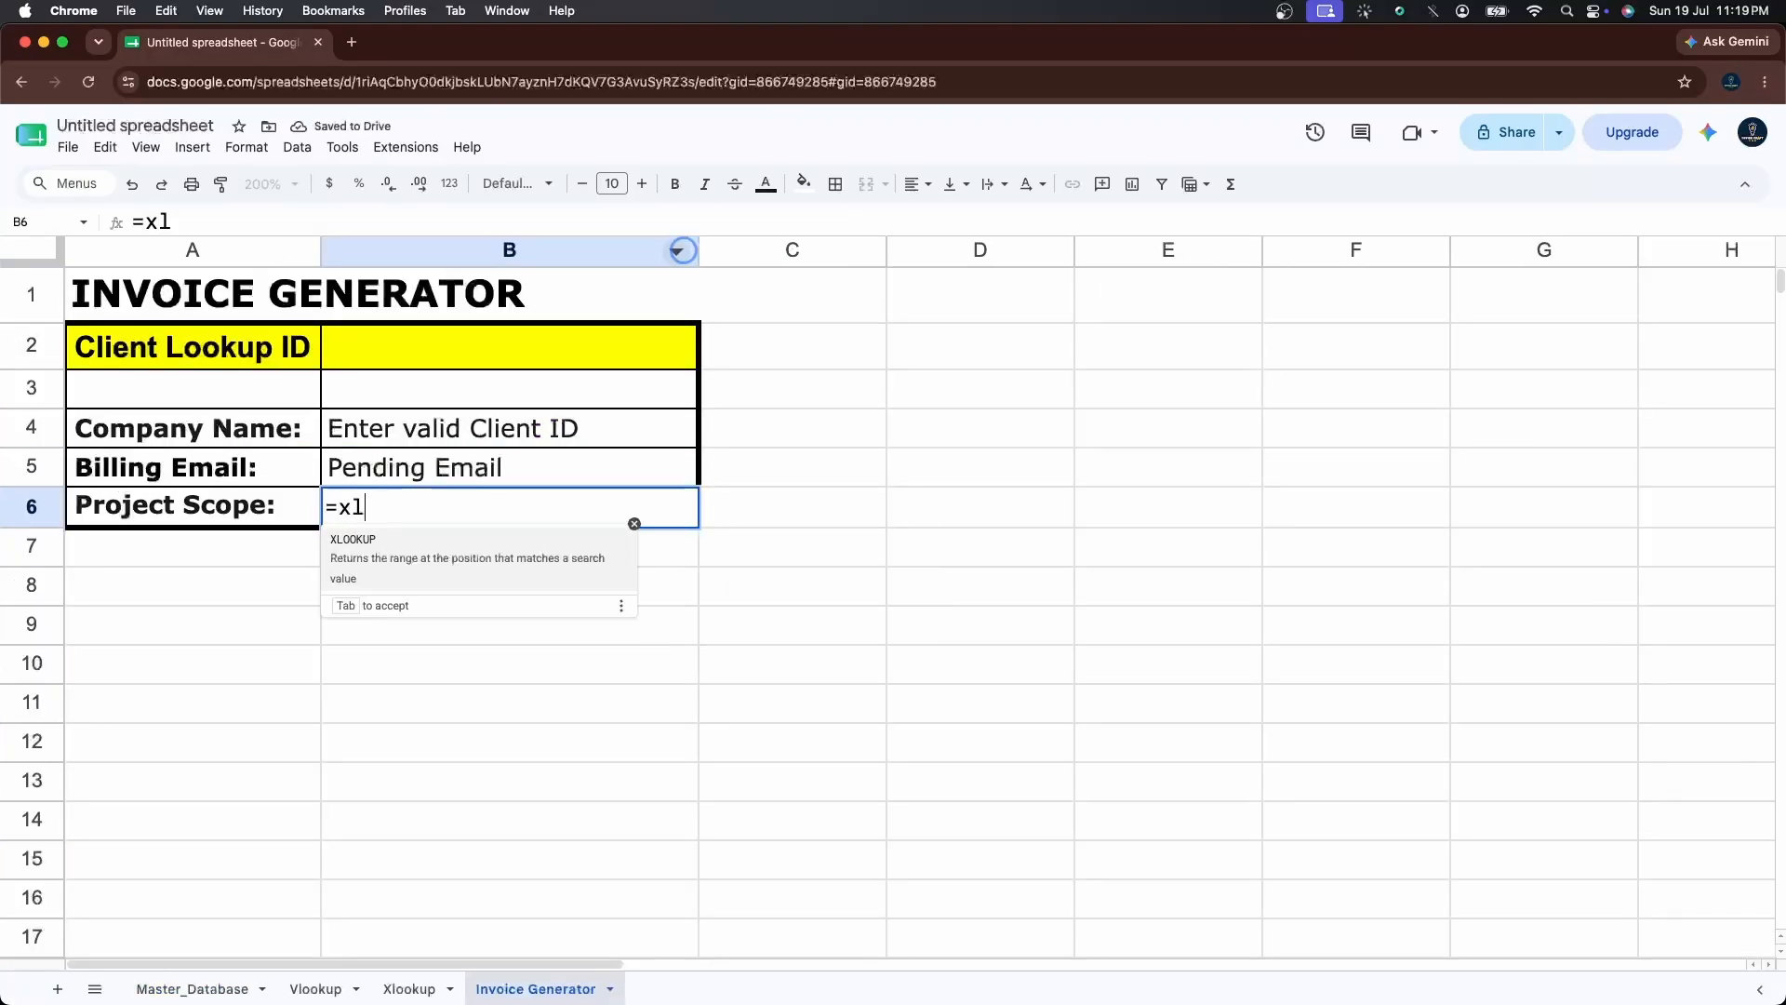
pyautogui.write('o')
pyautogui.press('Tab')
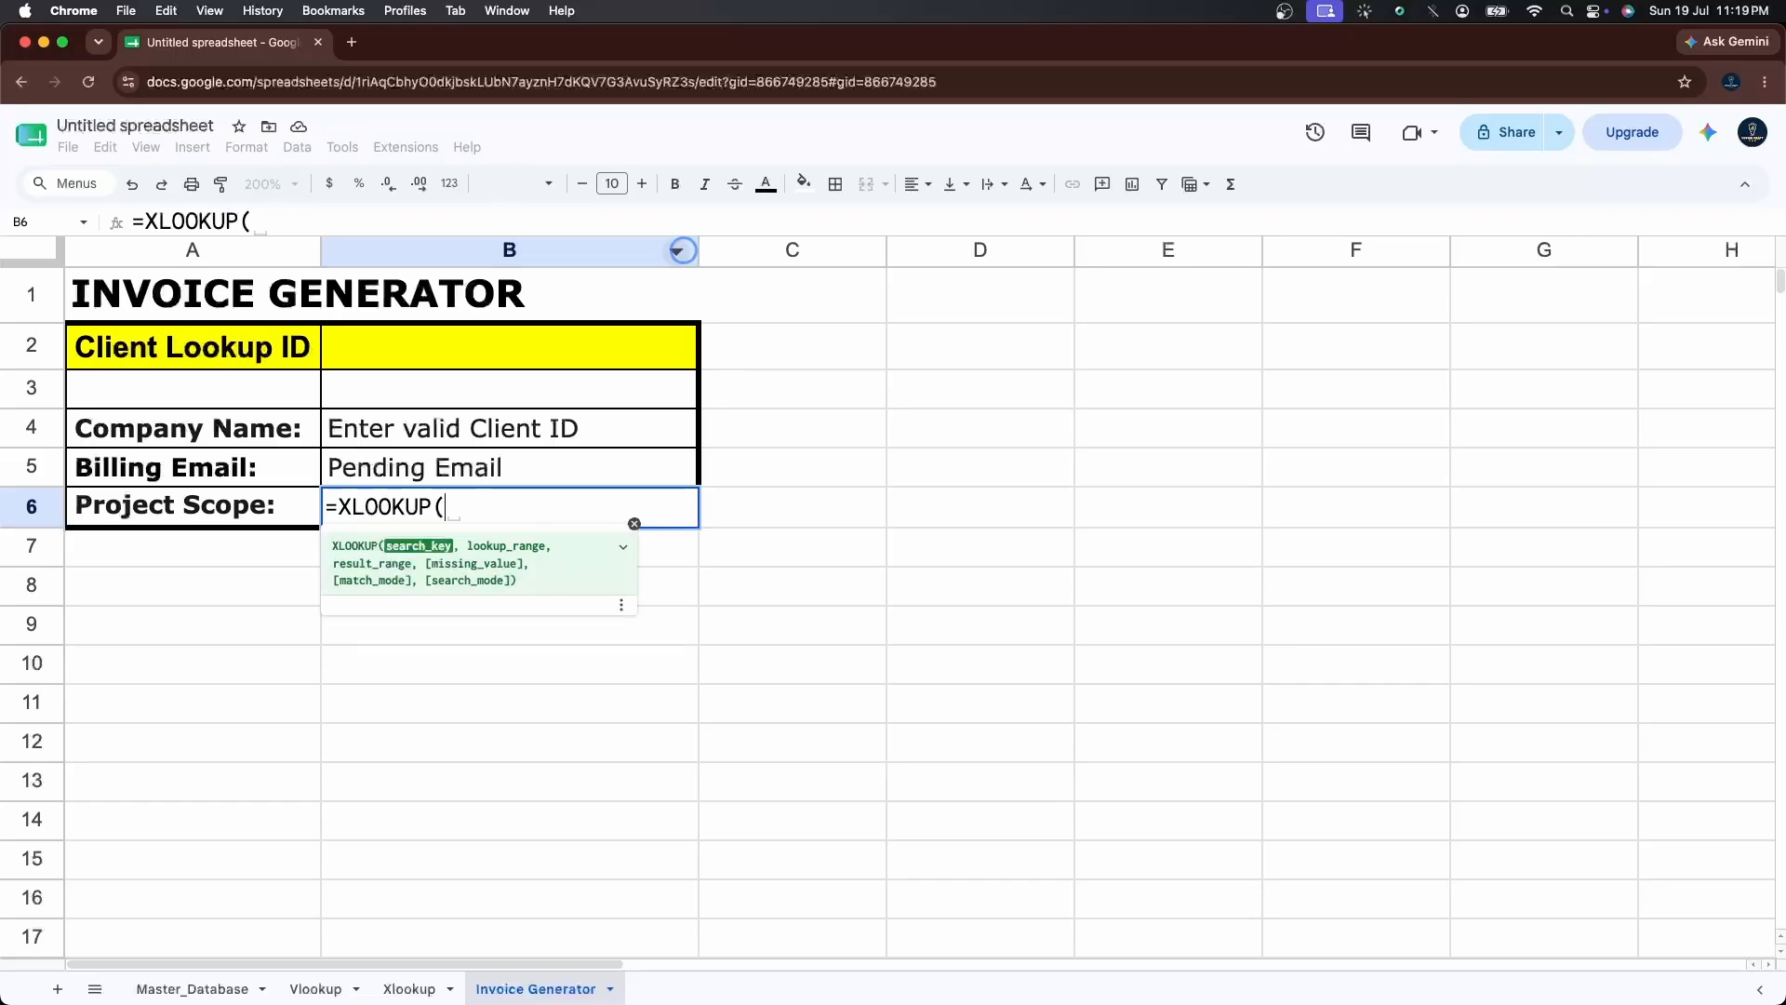
pyautogui.write('B2')
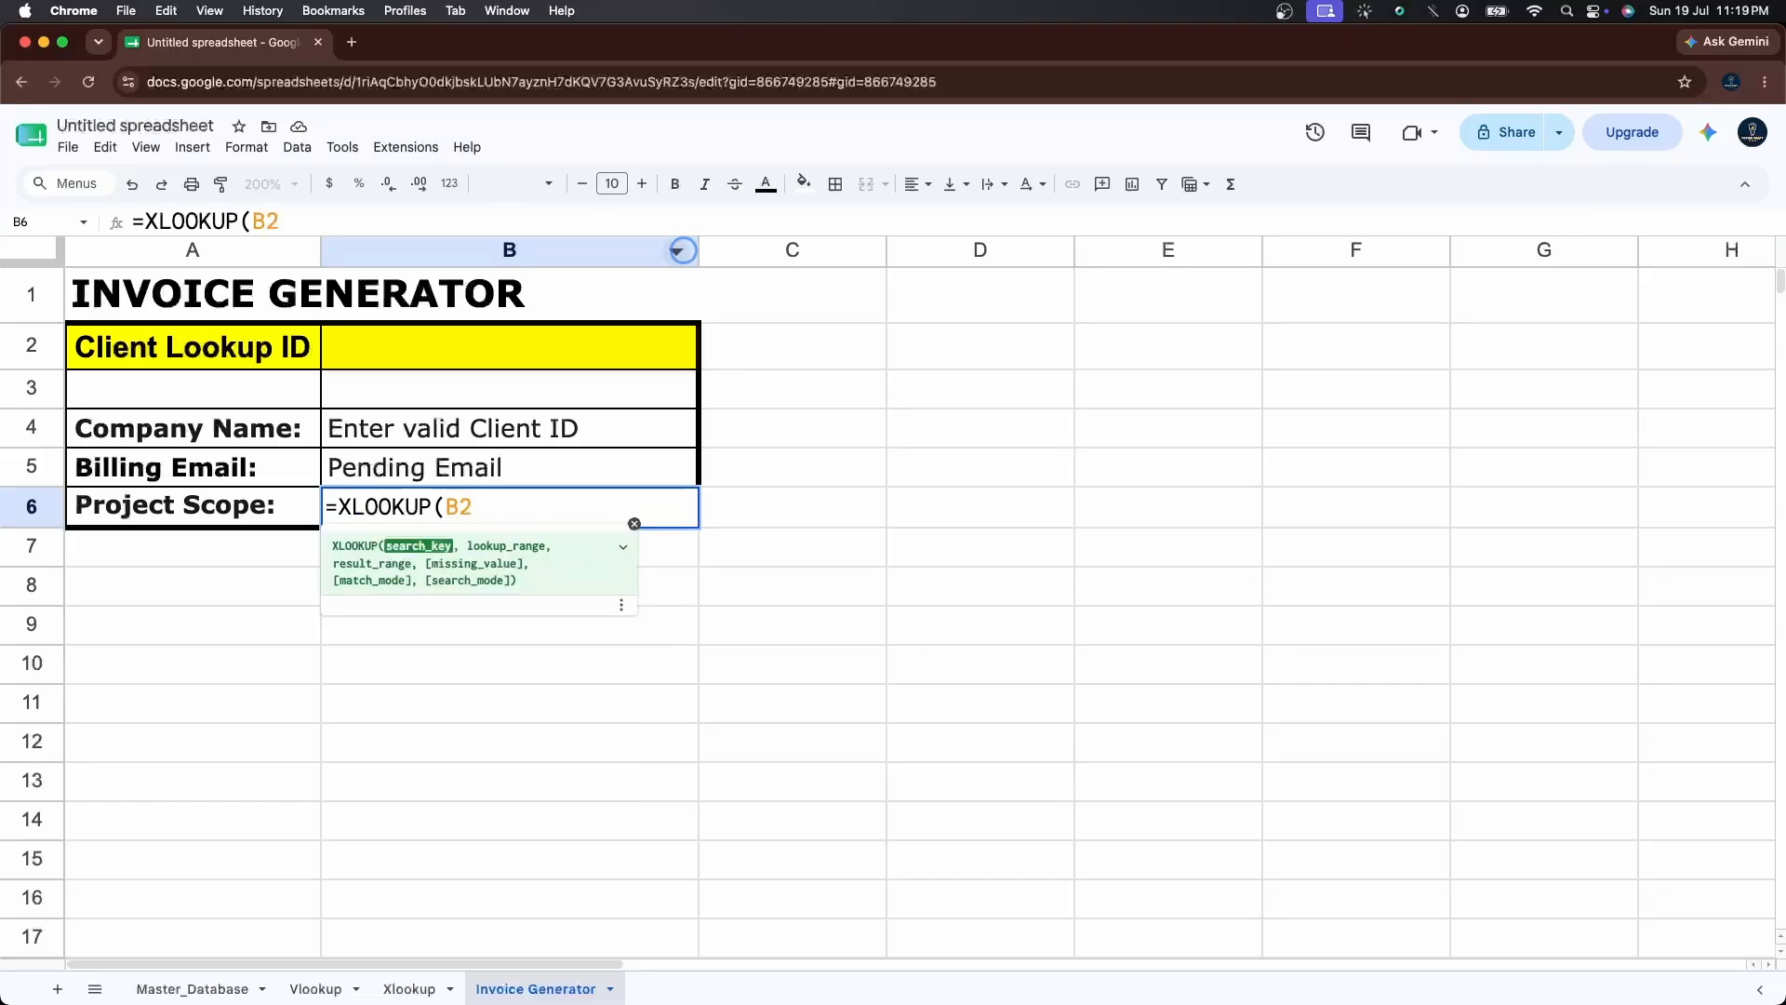
pyautogui.write(',')
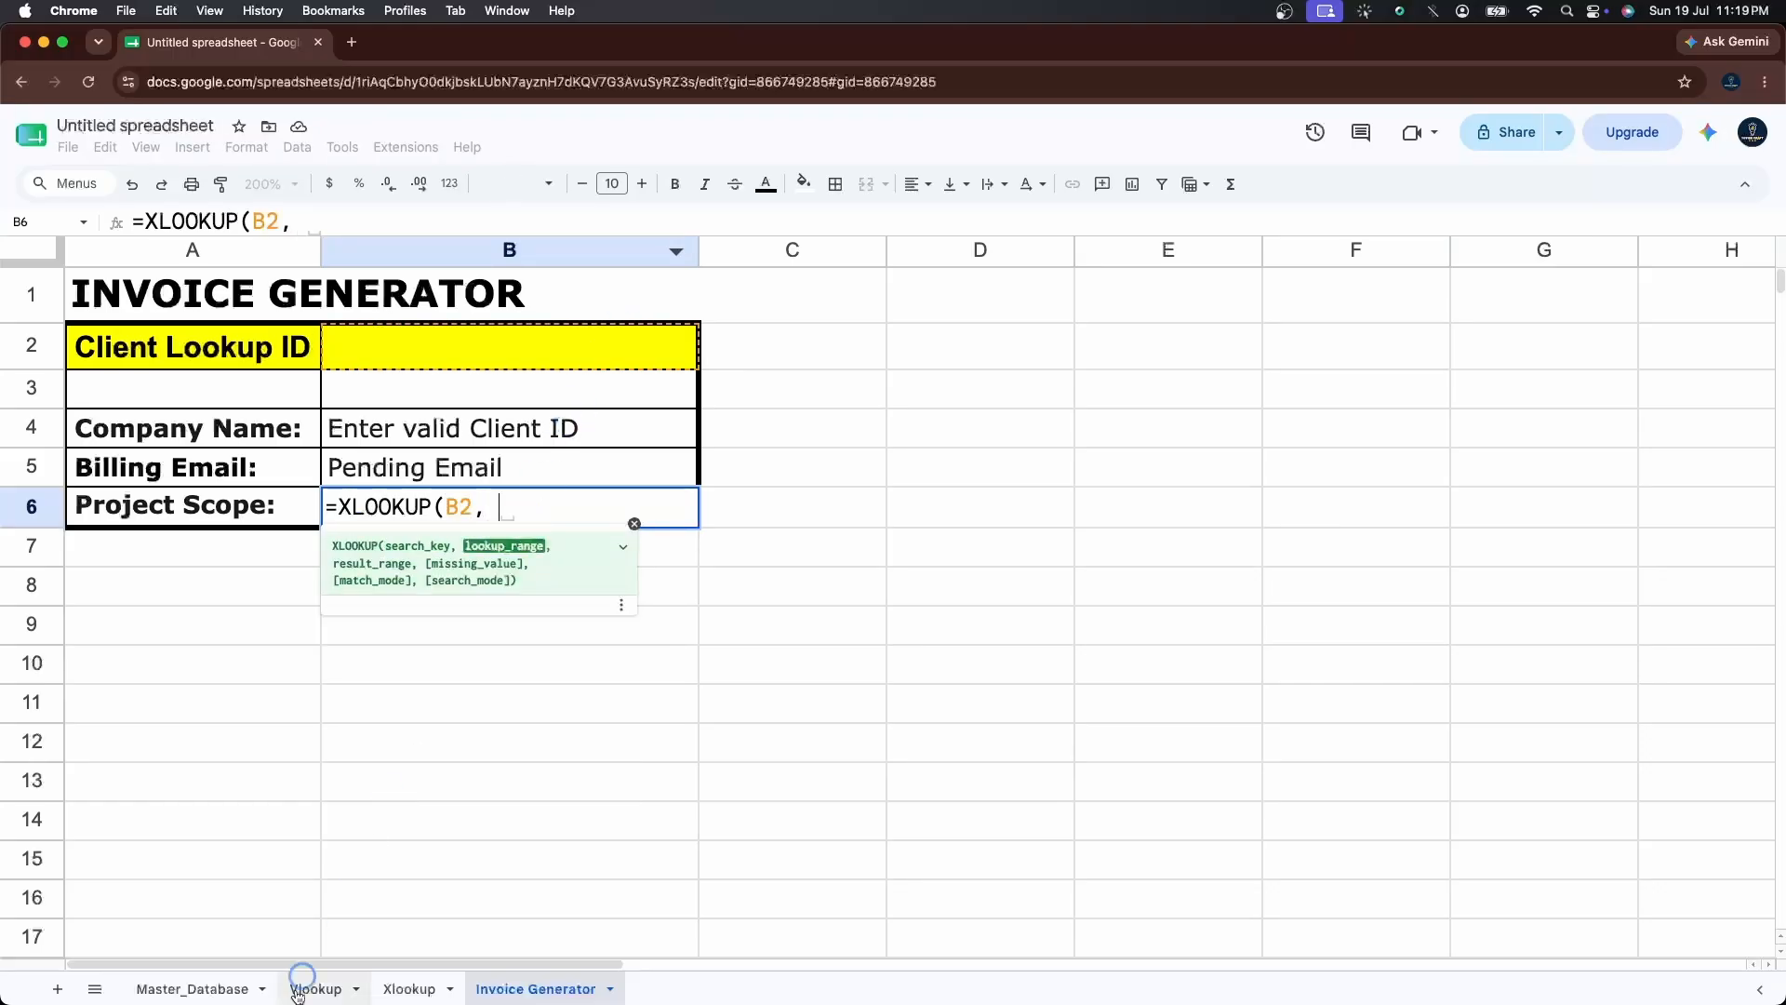
# Set the B6 formula's lookup range to Master_Database!A:A and its result range to Master_Database!D:D.
pyautogui.click(193, 988)
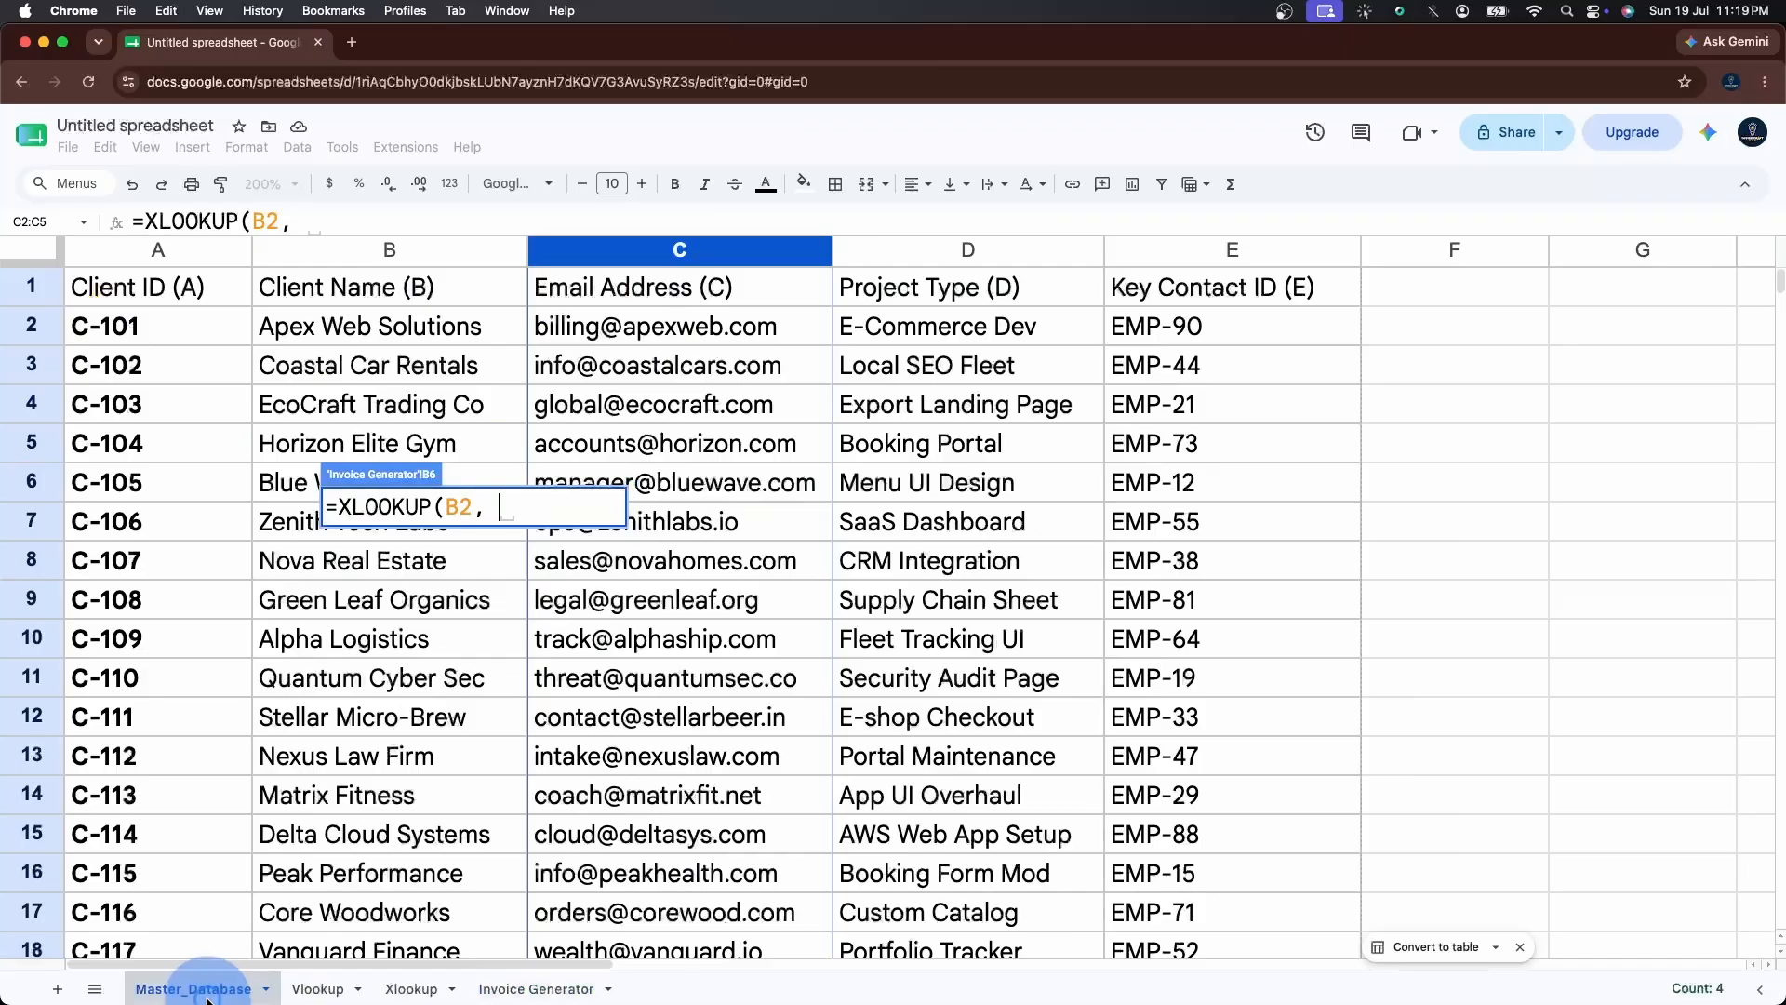
pyautogui.click(206, 257)
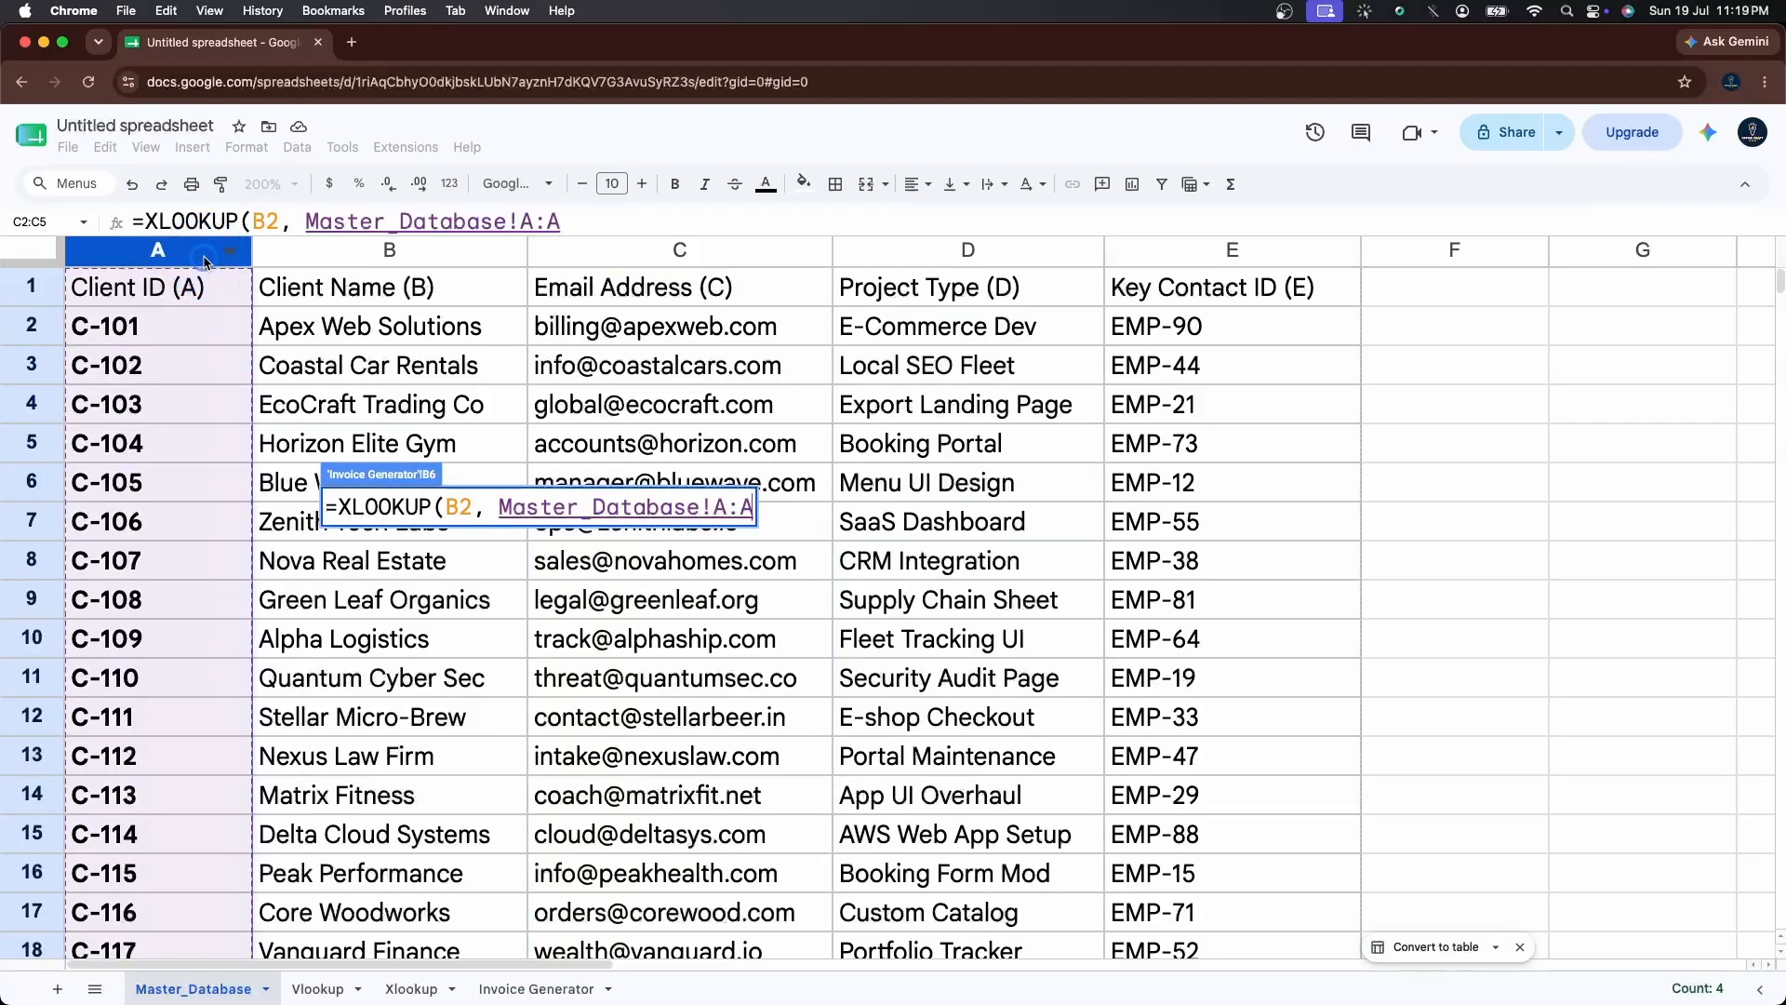
pyautogui.write(',')
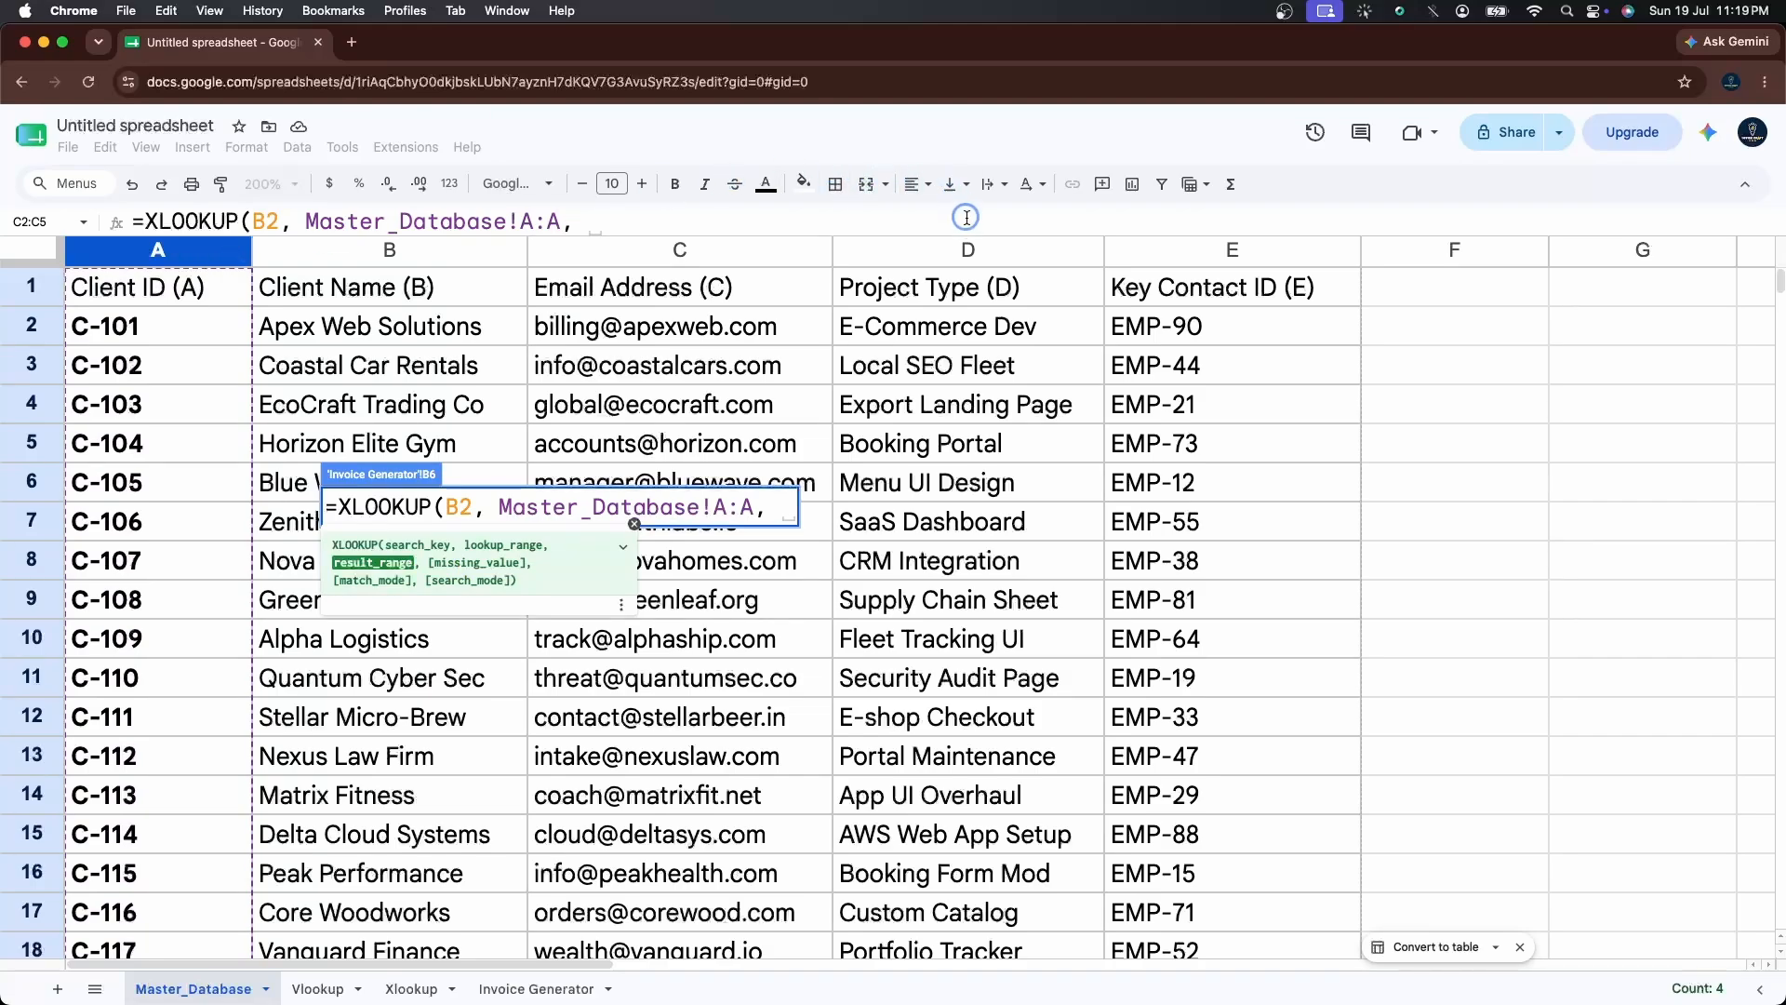
pyautogui.click(975, 249)
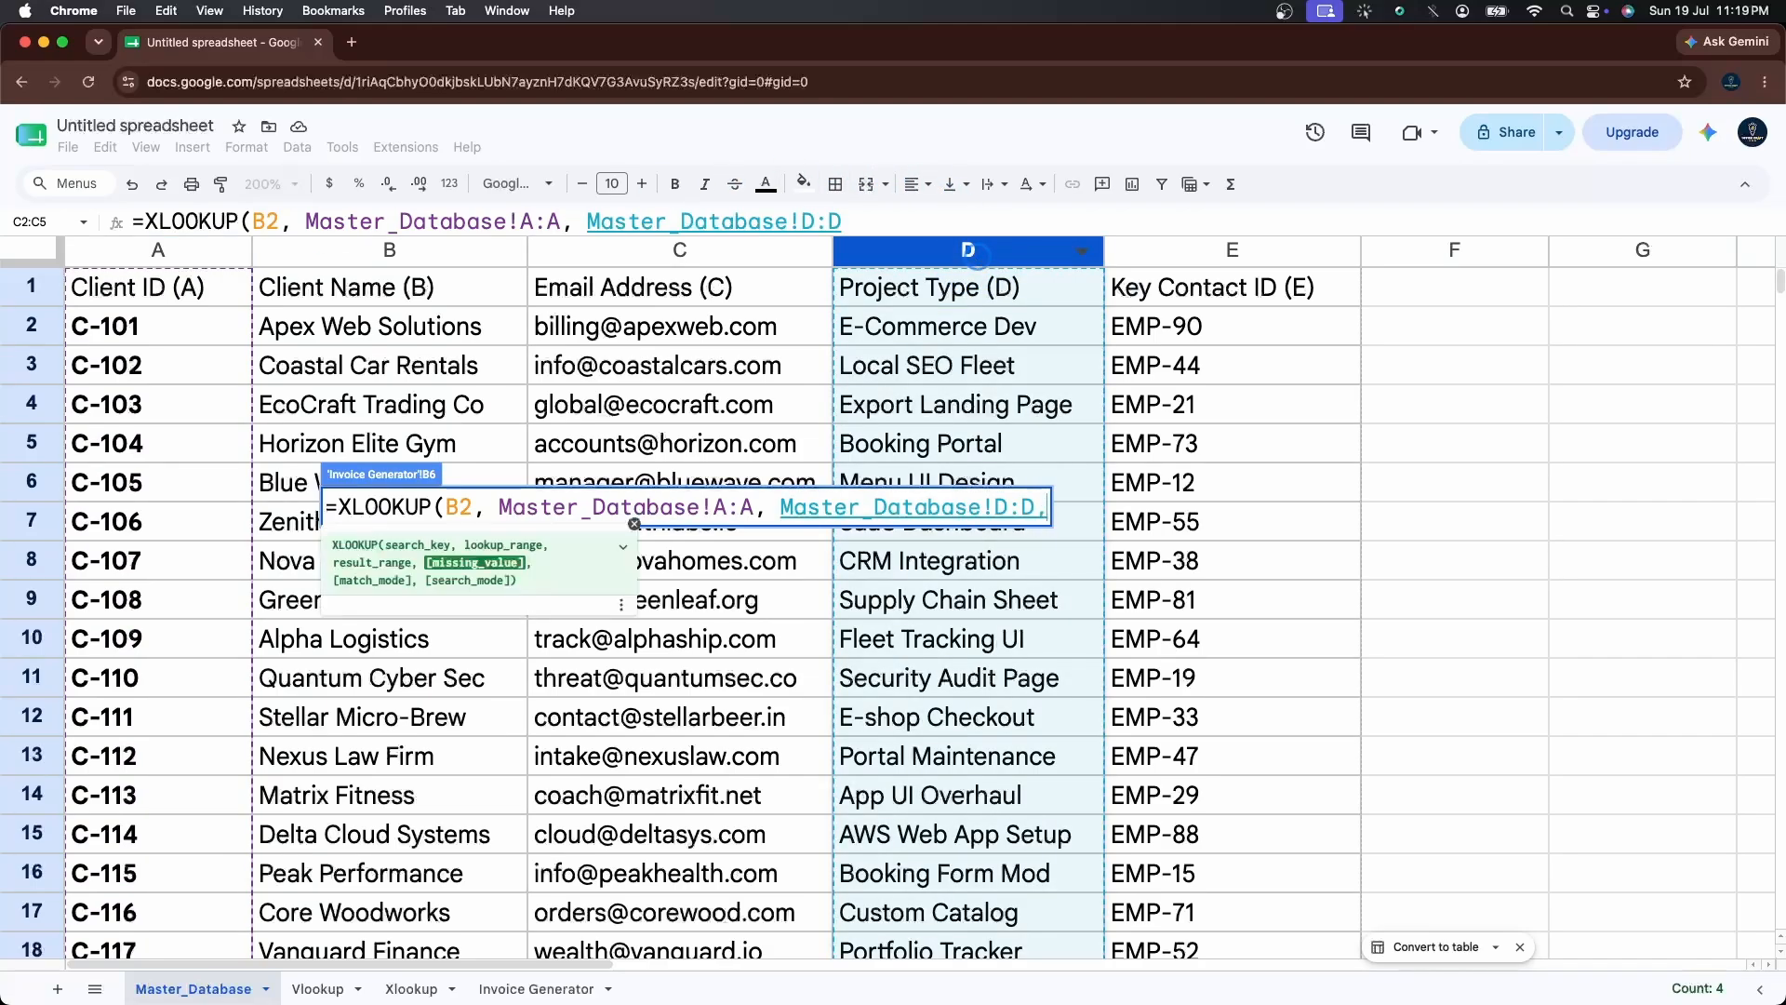
# Complete the B6 XLOOKUP with the missing value "Pendind Project Scope".
pyautogui.write(', "')
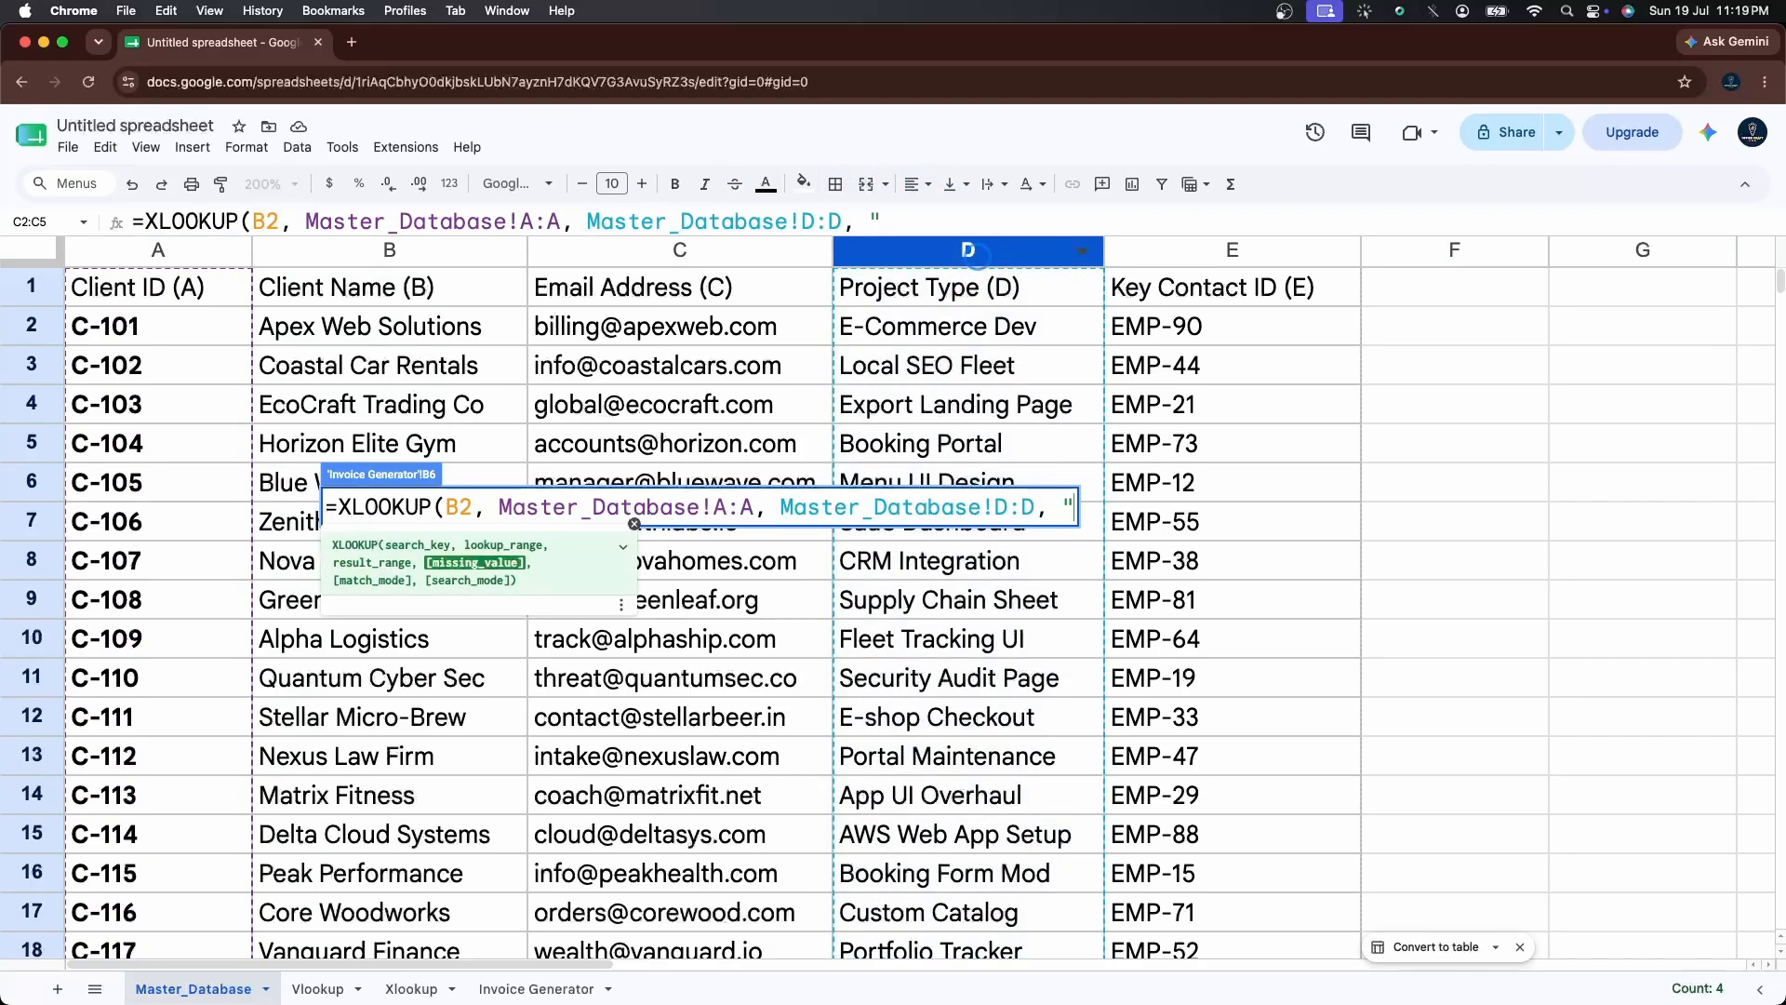
pyautogui.write('Pe')
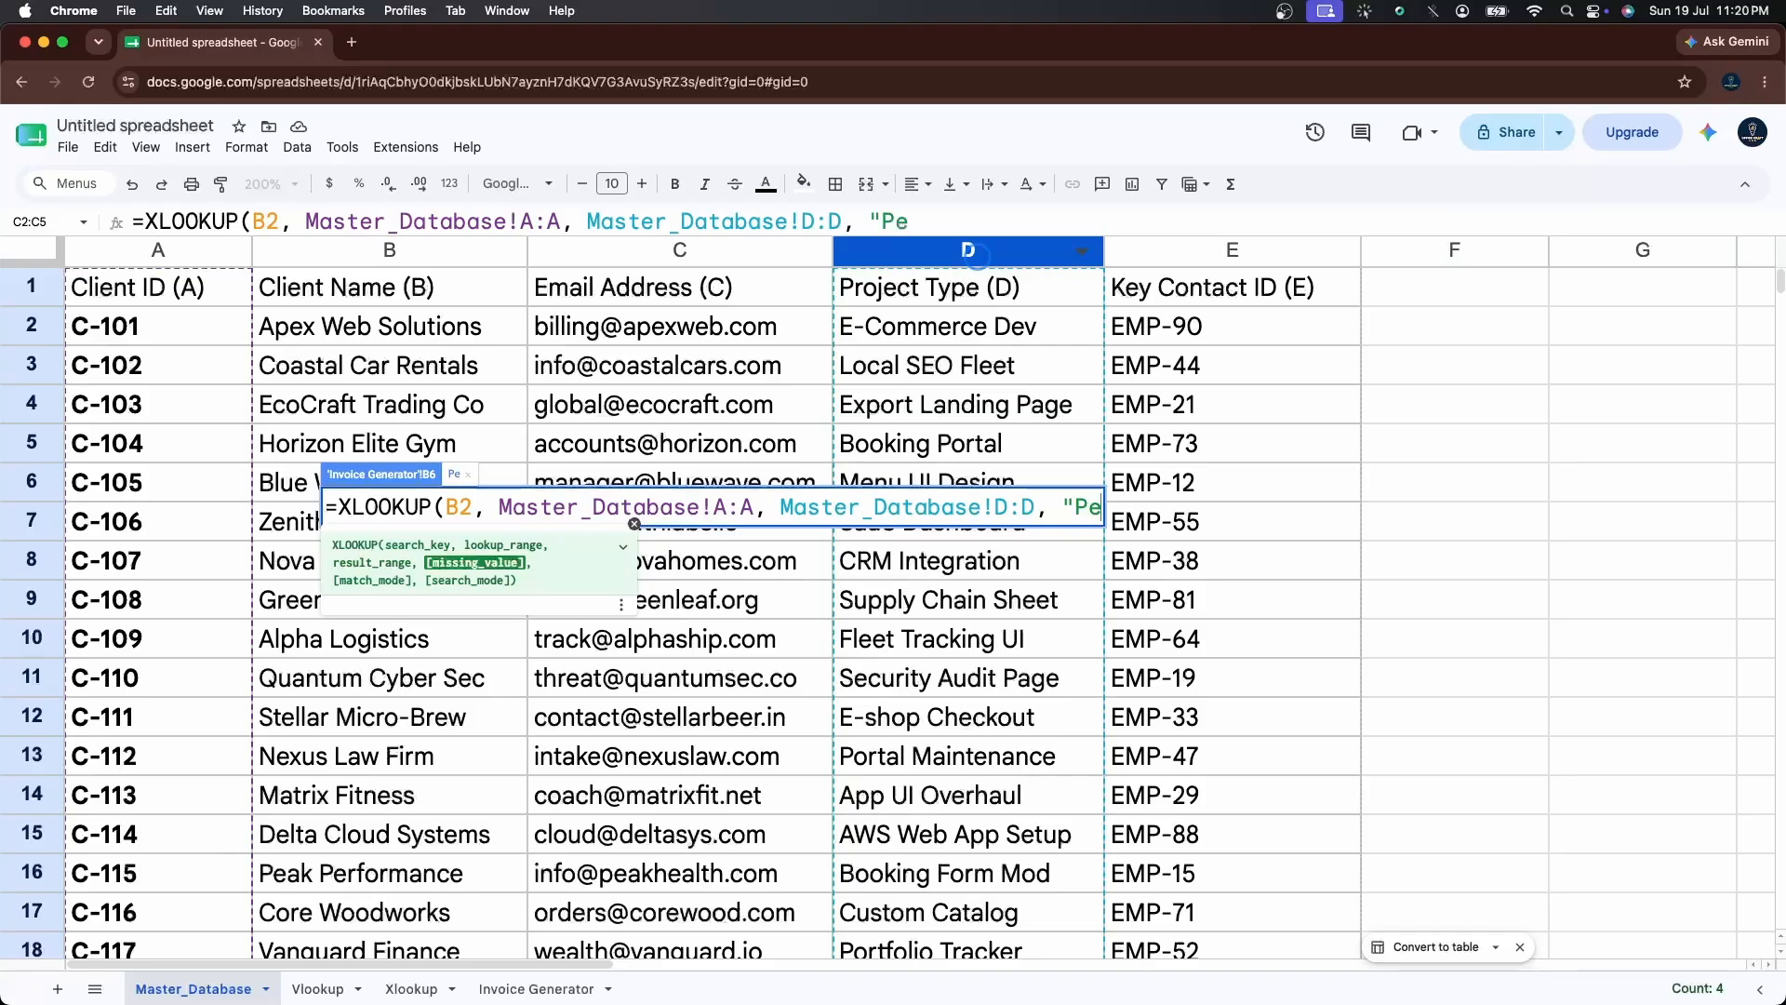
pyautogui.write('ndind ')
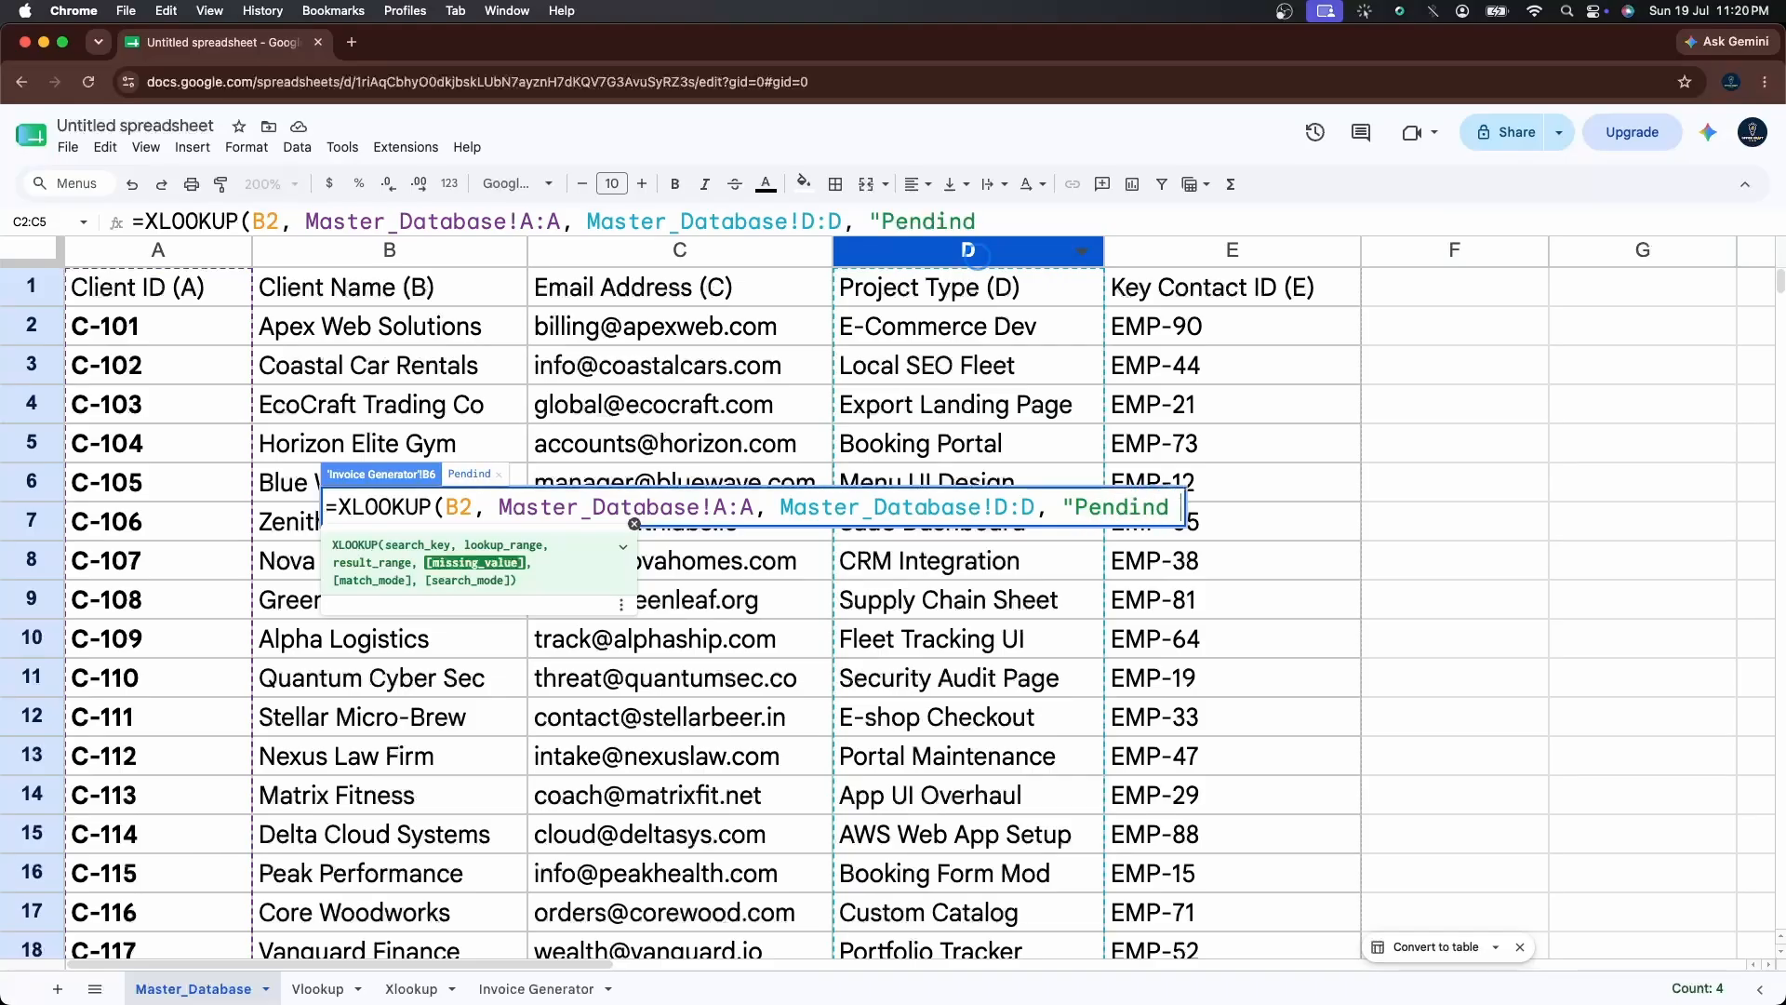
pyautogui.write('Proje')
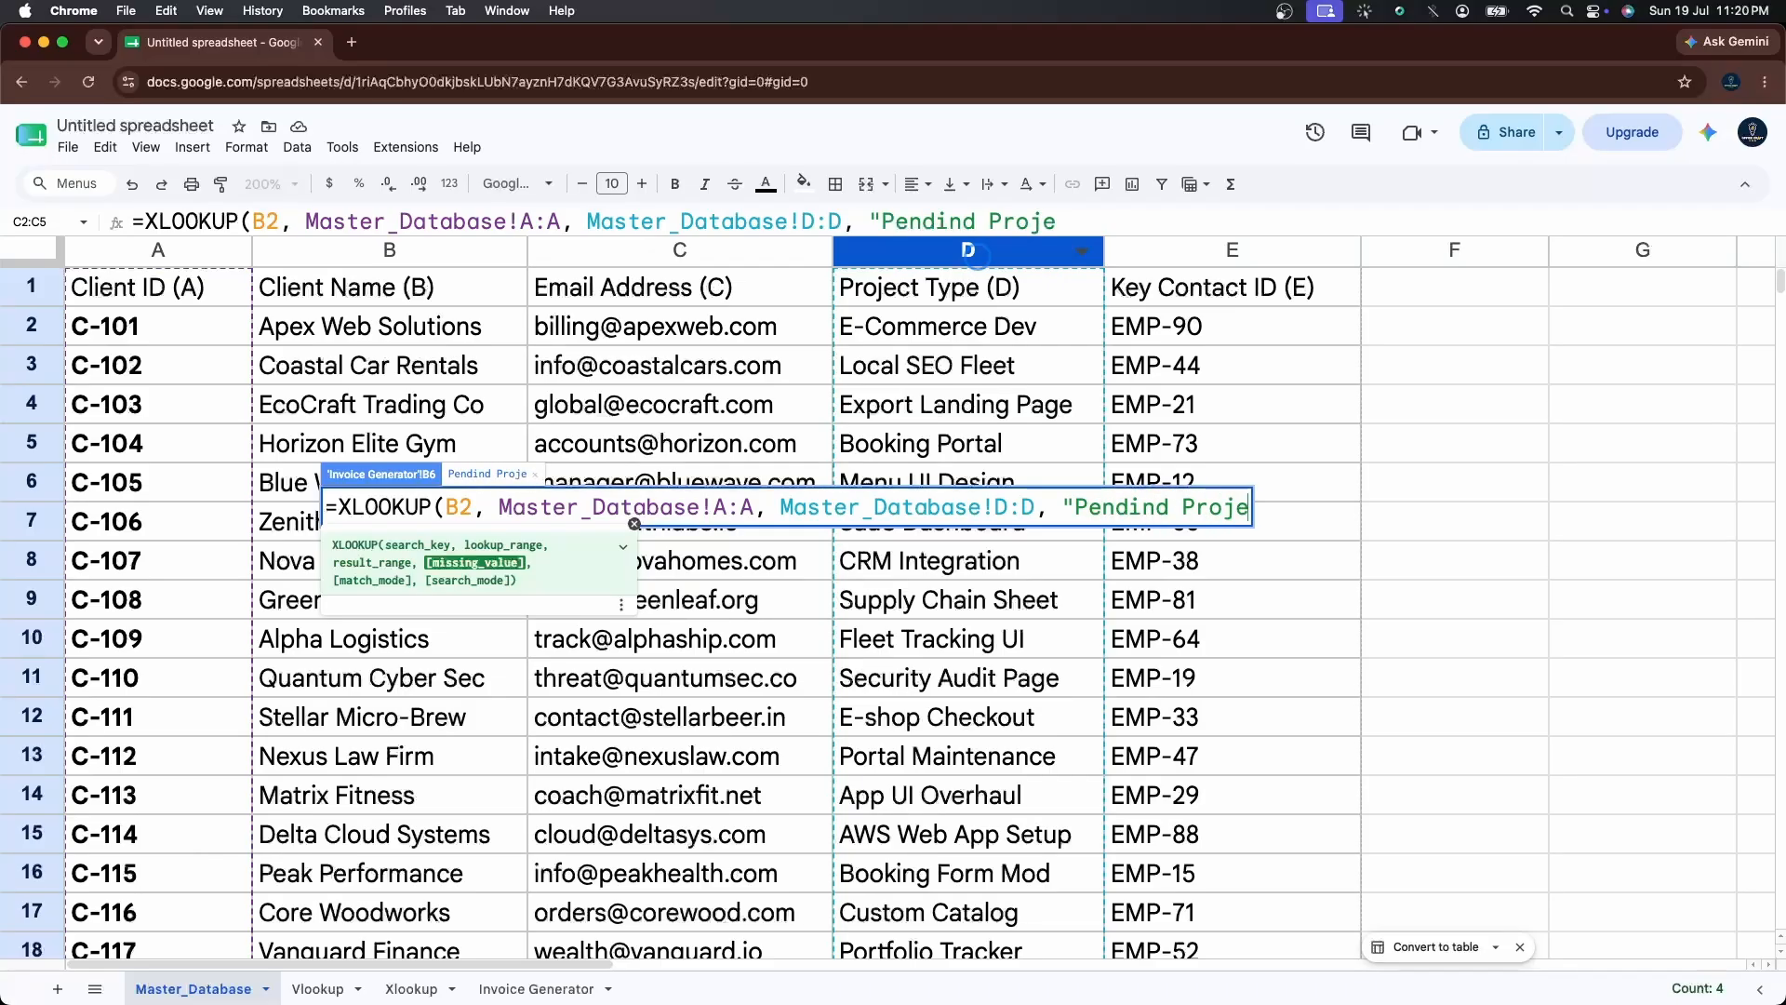
pyautogui.write('ct S')
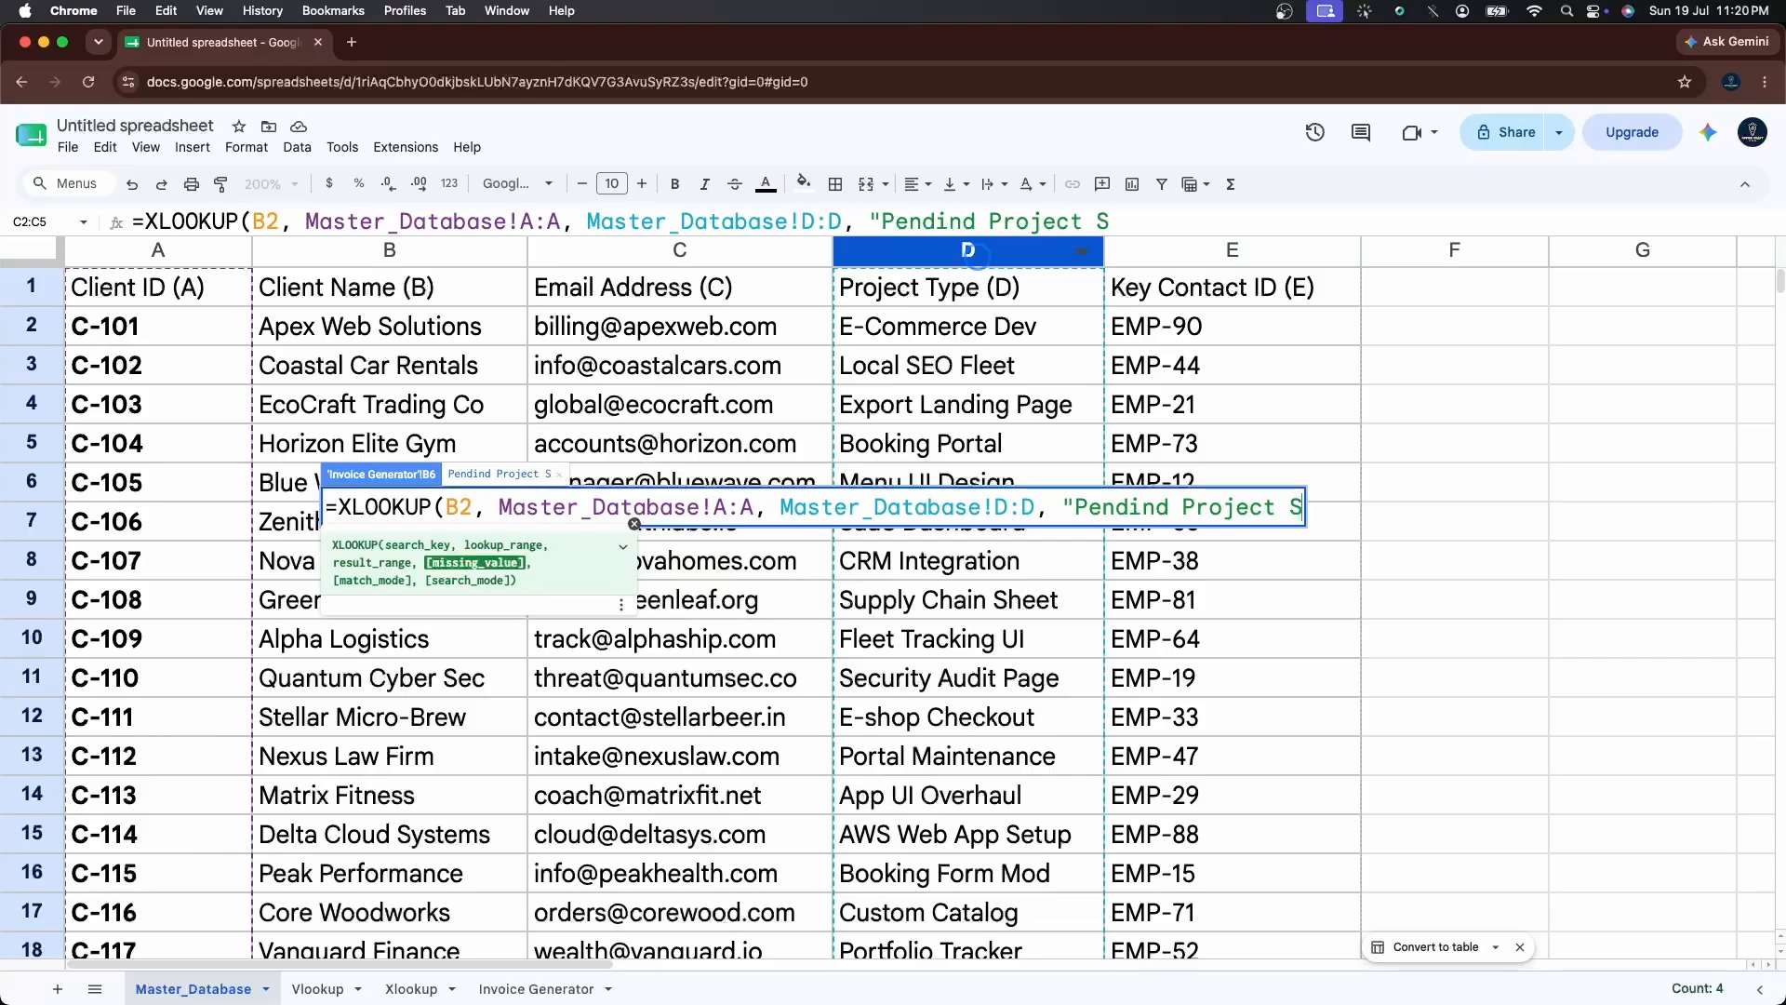
pyautogui.write('cope")')
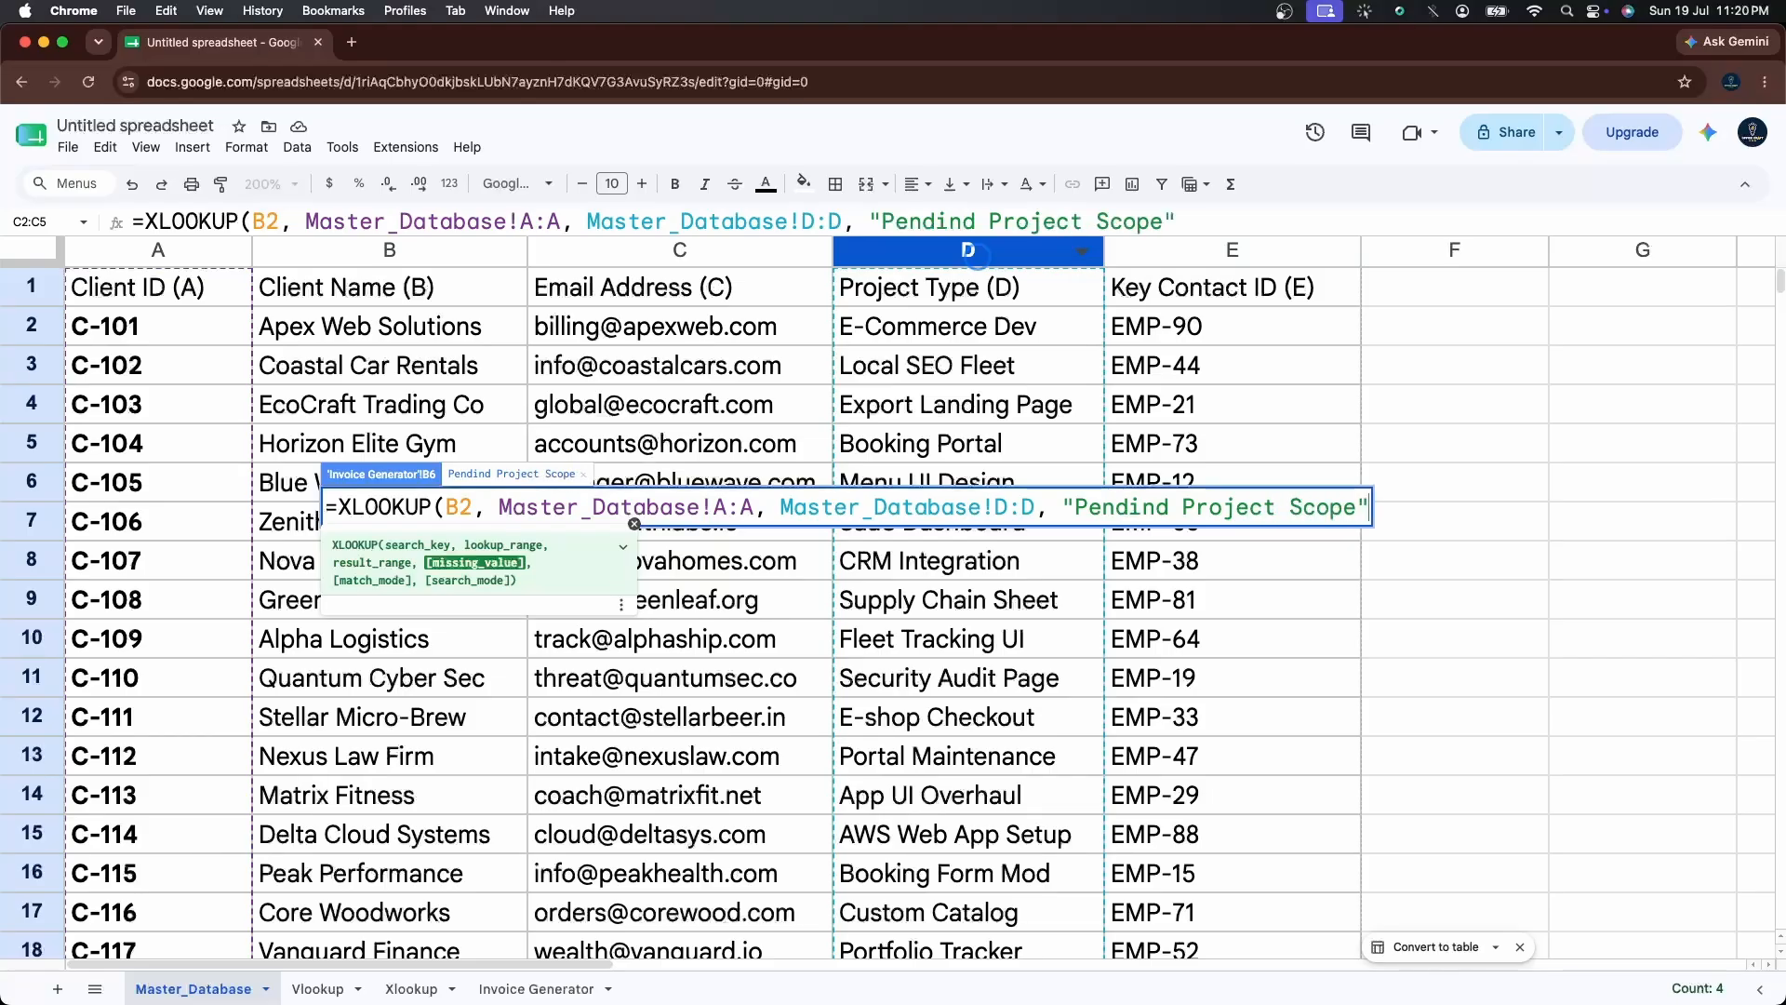
pyautogui.press('Return')
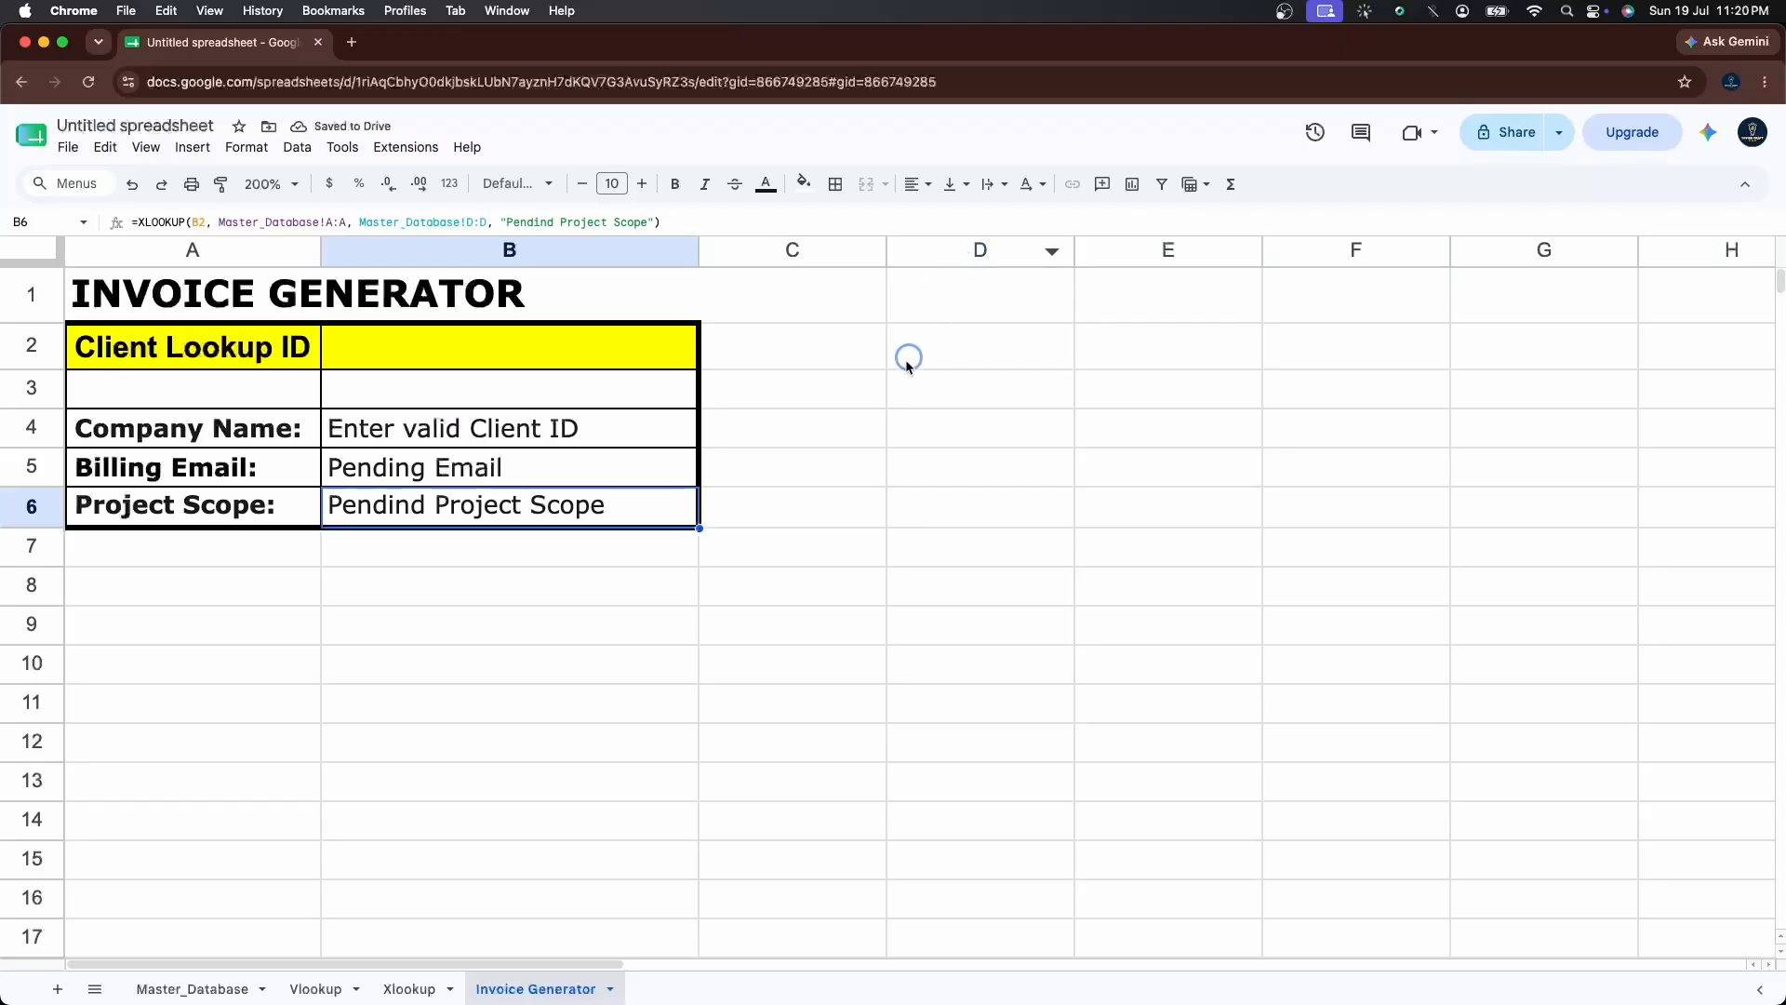
# Enter Coastal Car Rentals' client ID in the Client Lookup ID cell B2 and select the result cells B4:B6.
pyautogui.click(781, 490)
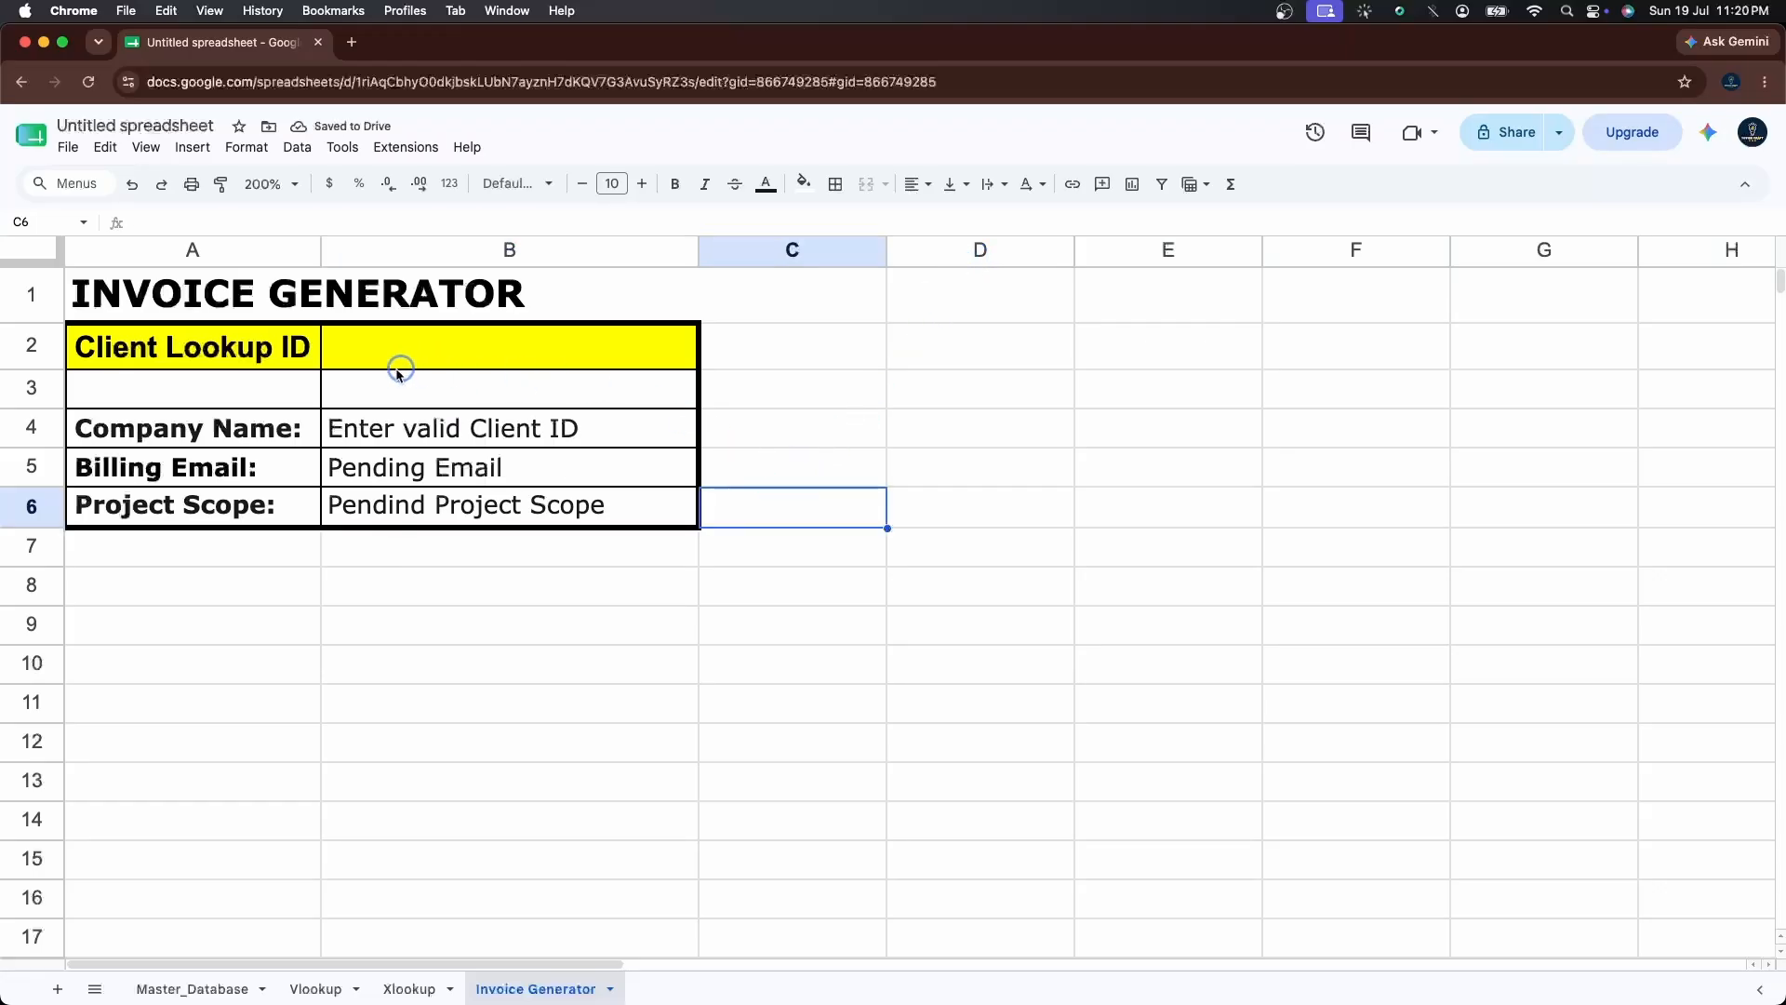
pyautogui.click(297, 347)
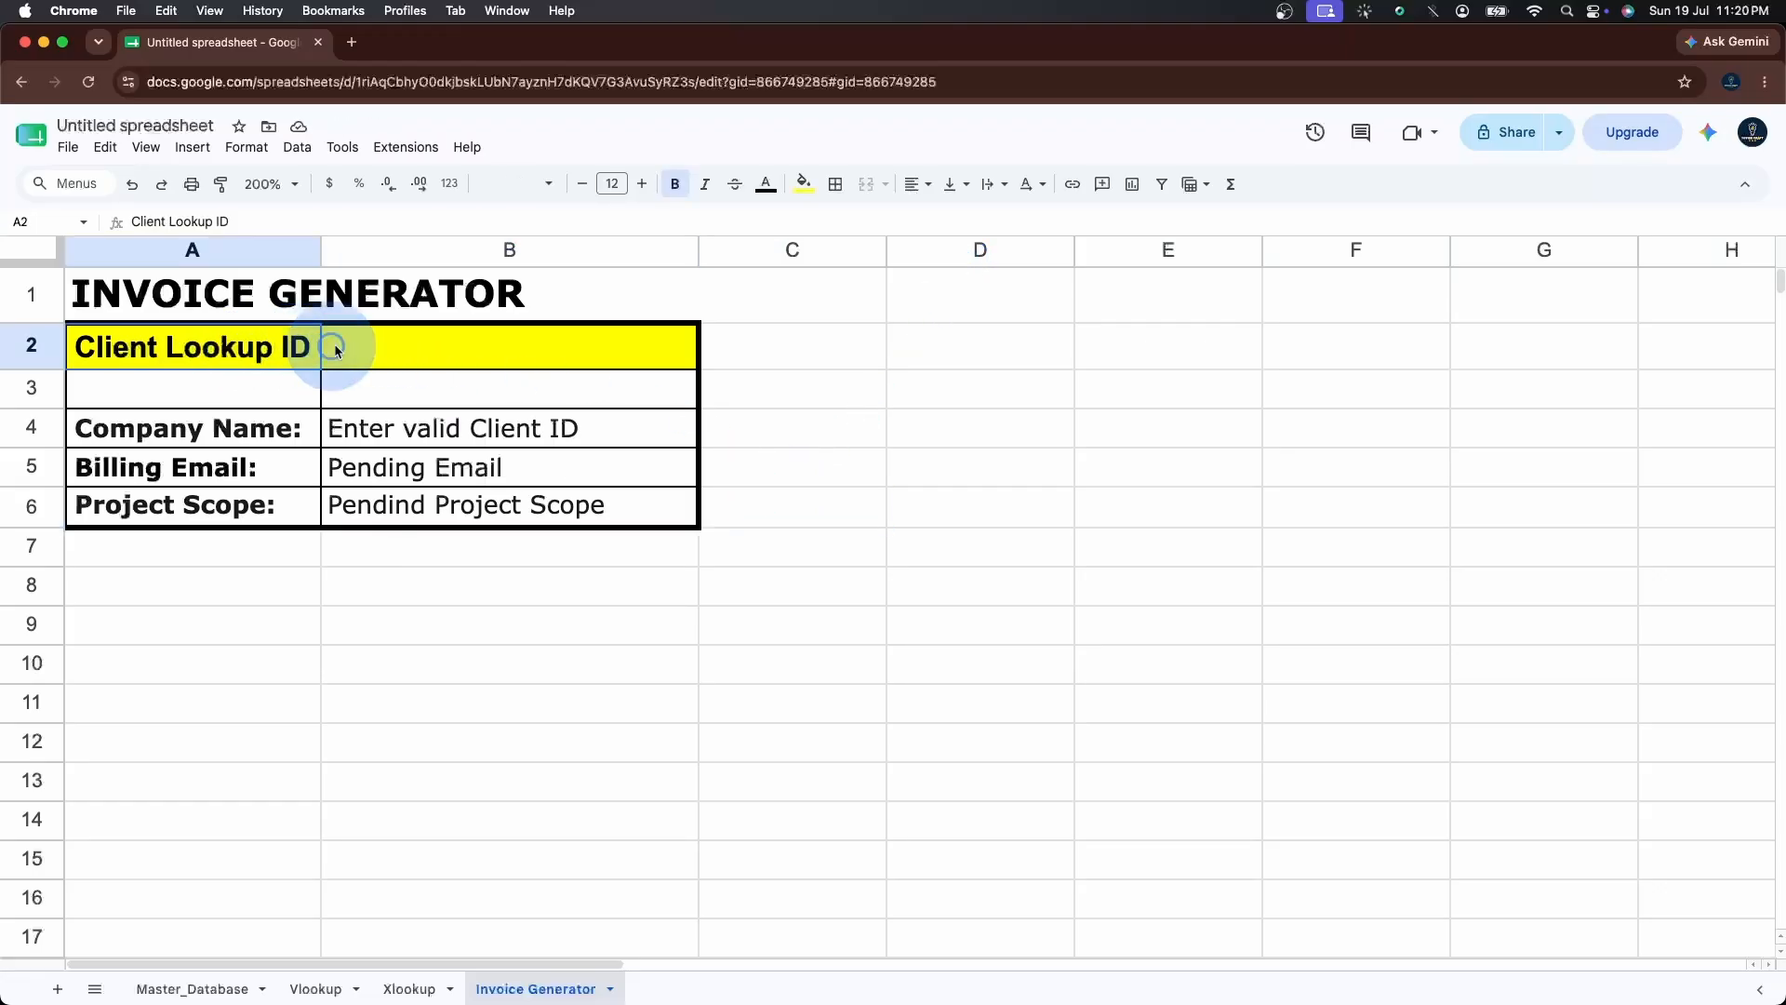
pyautogui.click(402, 348)
pyautogui.write('C')
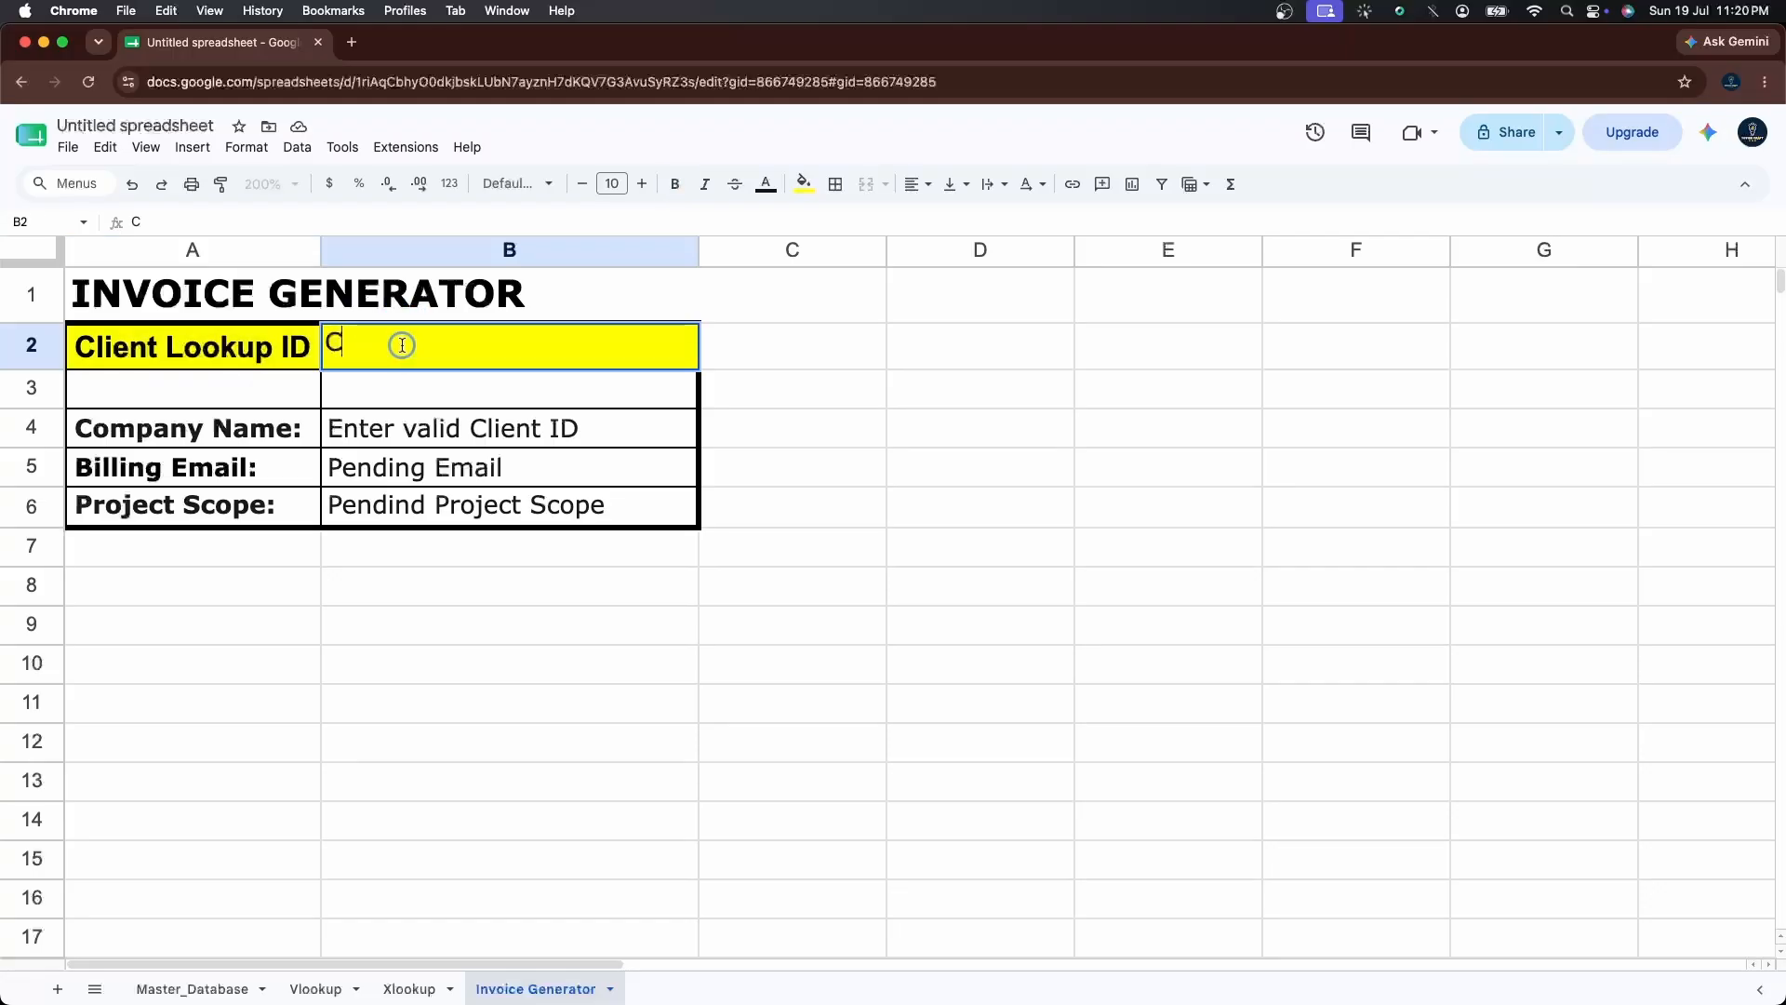
pyautogui.write('-102')
pyautogui.press('Return')
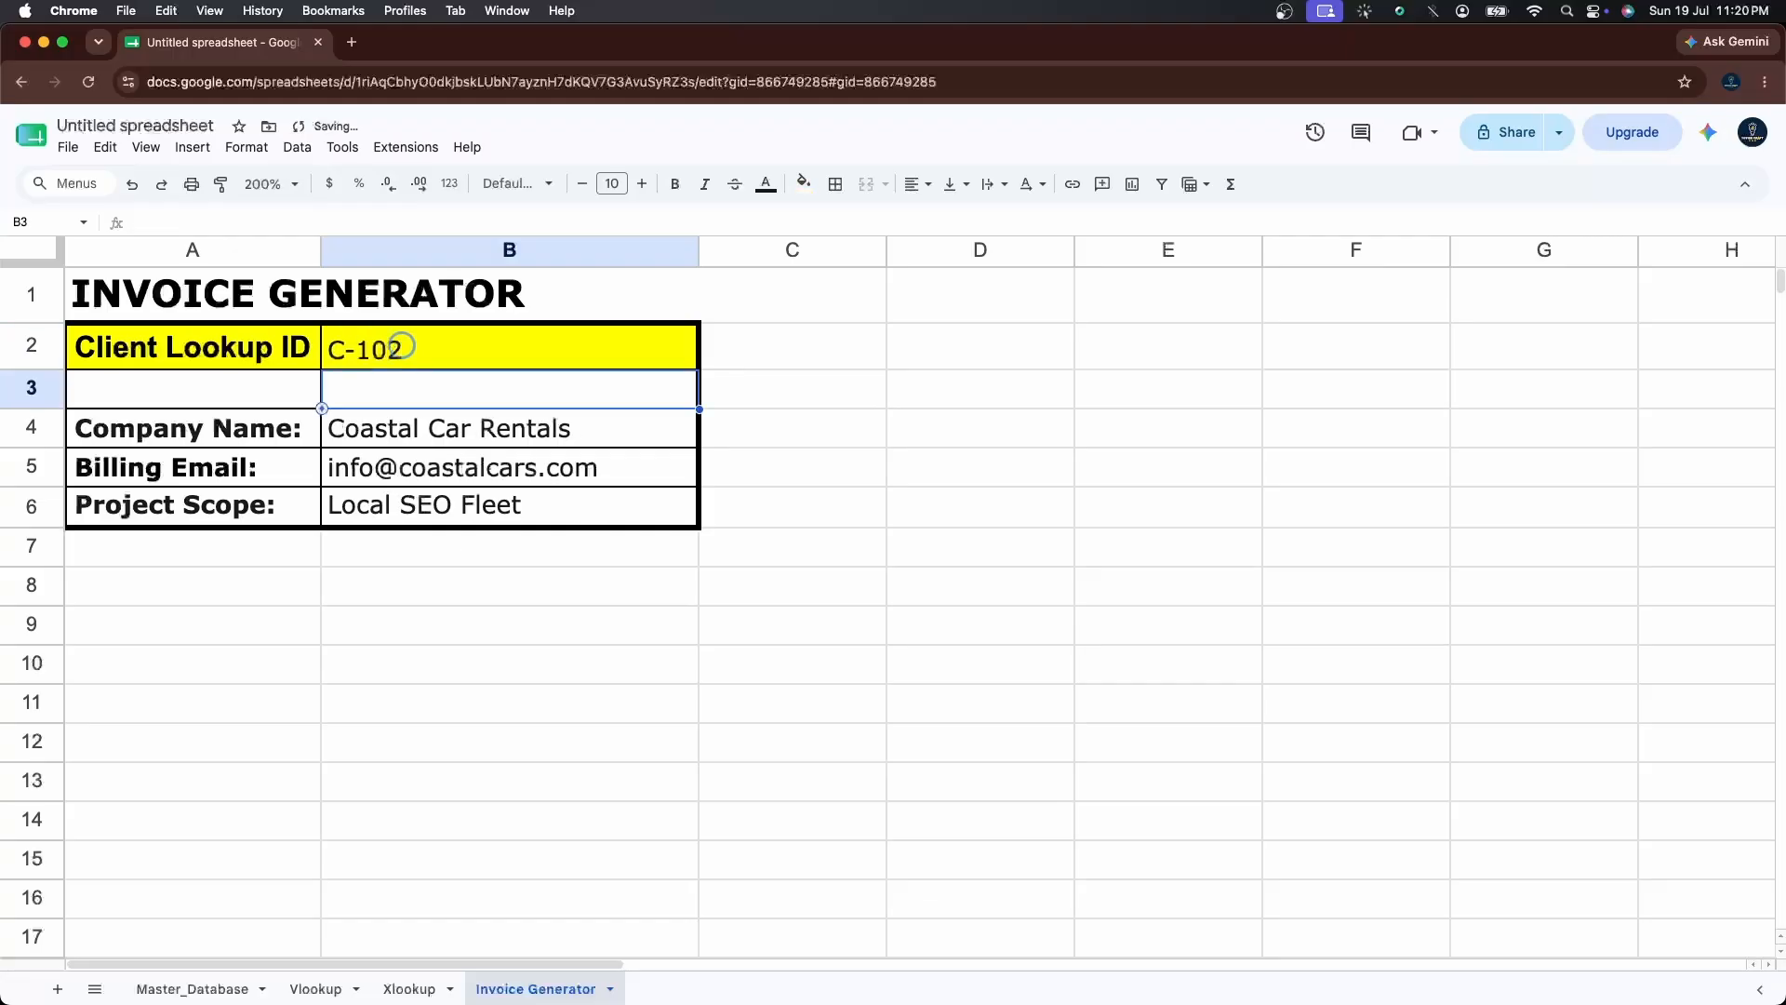
pyautogui.moveTo(438, 427); pyautogui.dragTo(436, 499)
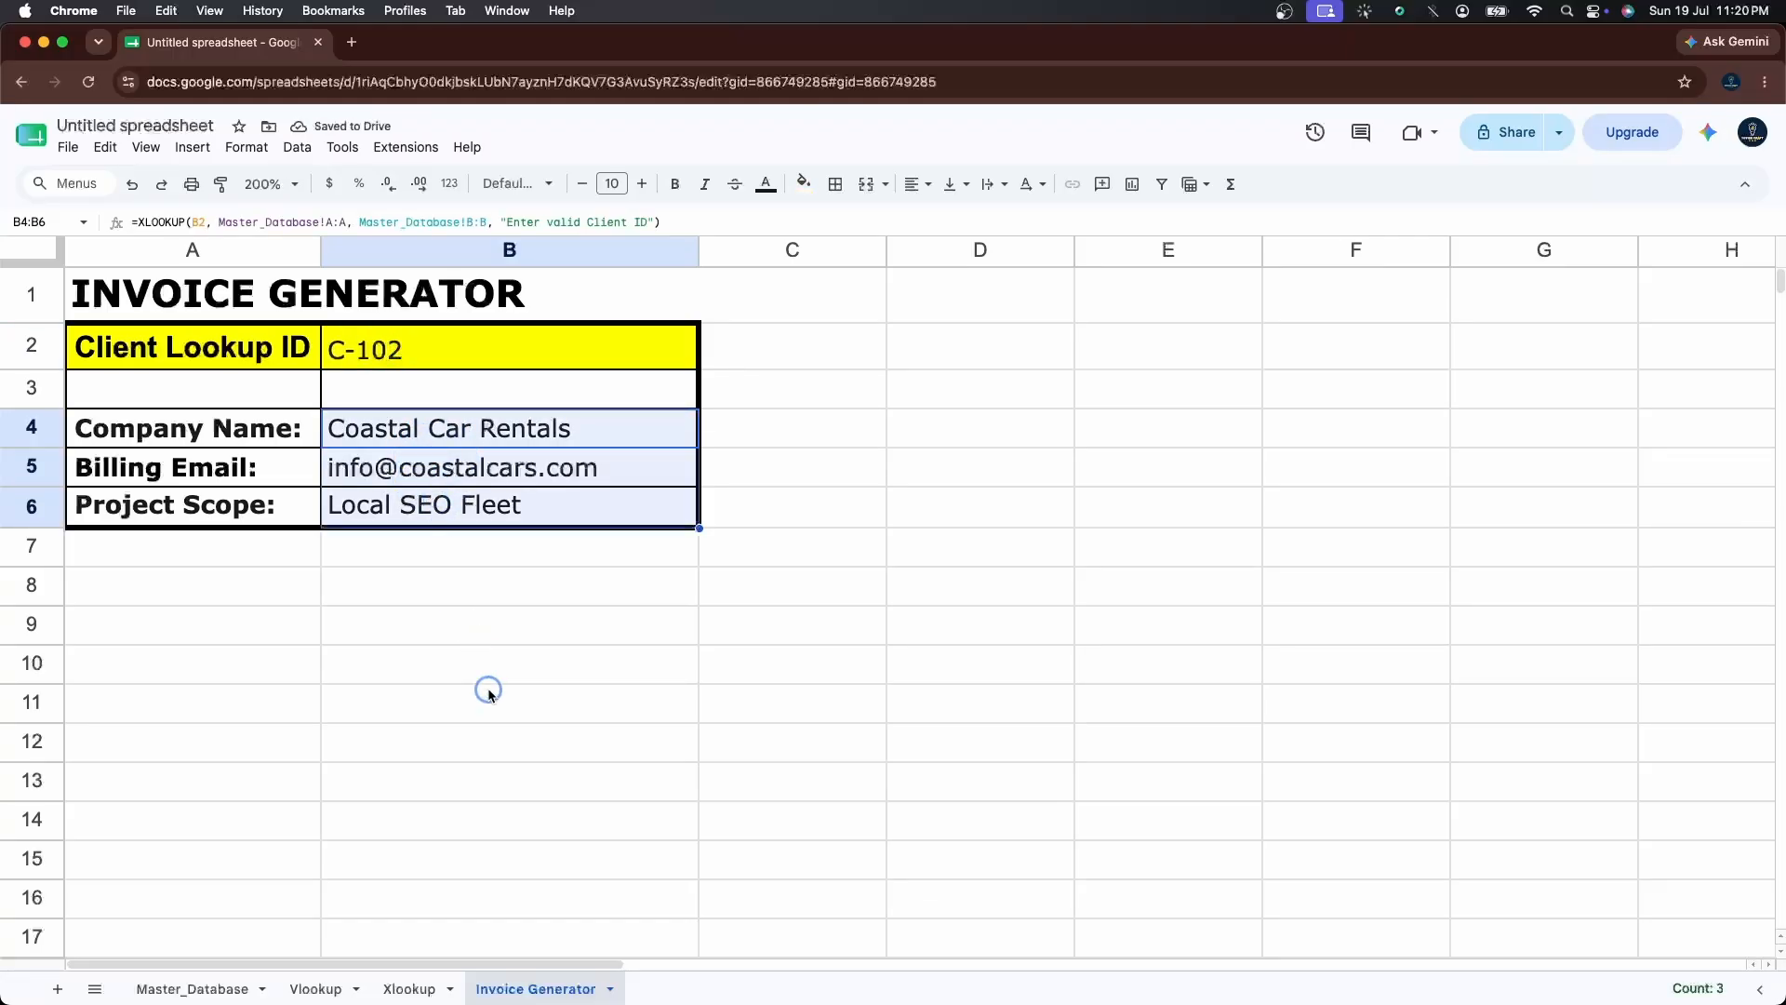
# Check Coastal Car Rentals' record in A3:D3 of Master_Database against the invoice results, and return to the Invoice Generator sheet.
pyautogui.click(196, 989)
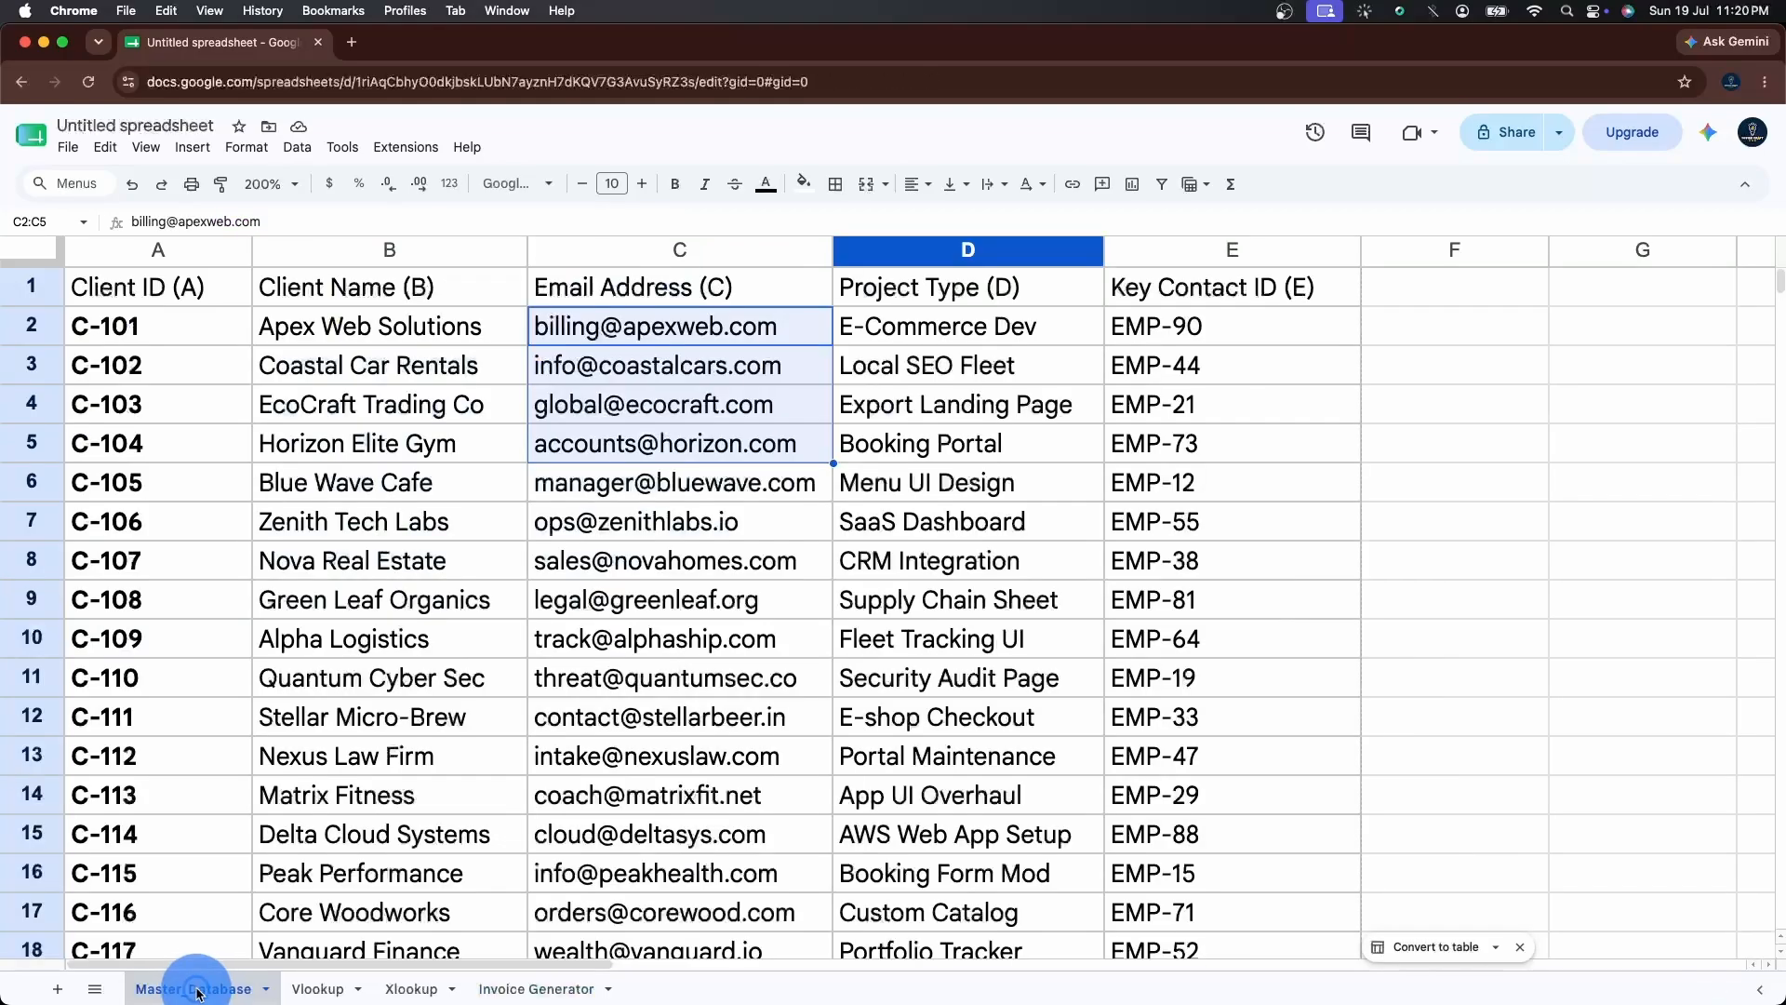
pyautogui.moveTo(187, 366); pyautogui.dragTo(979, 364)
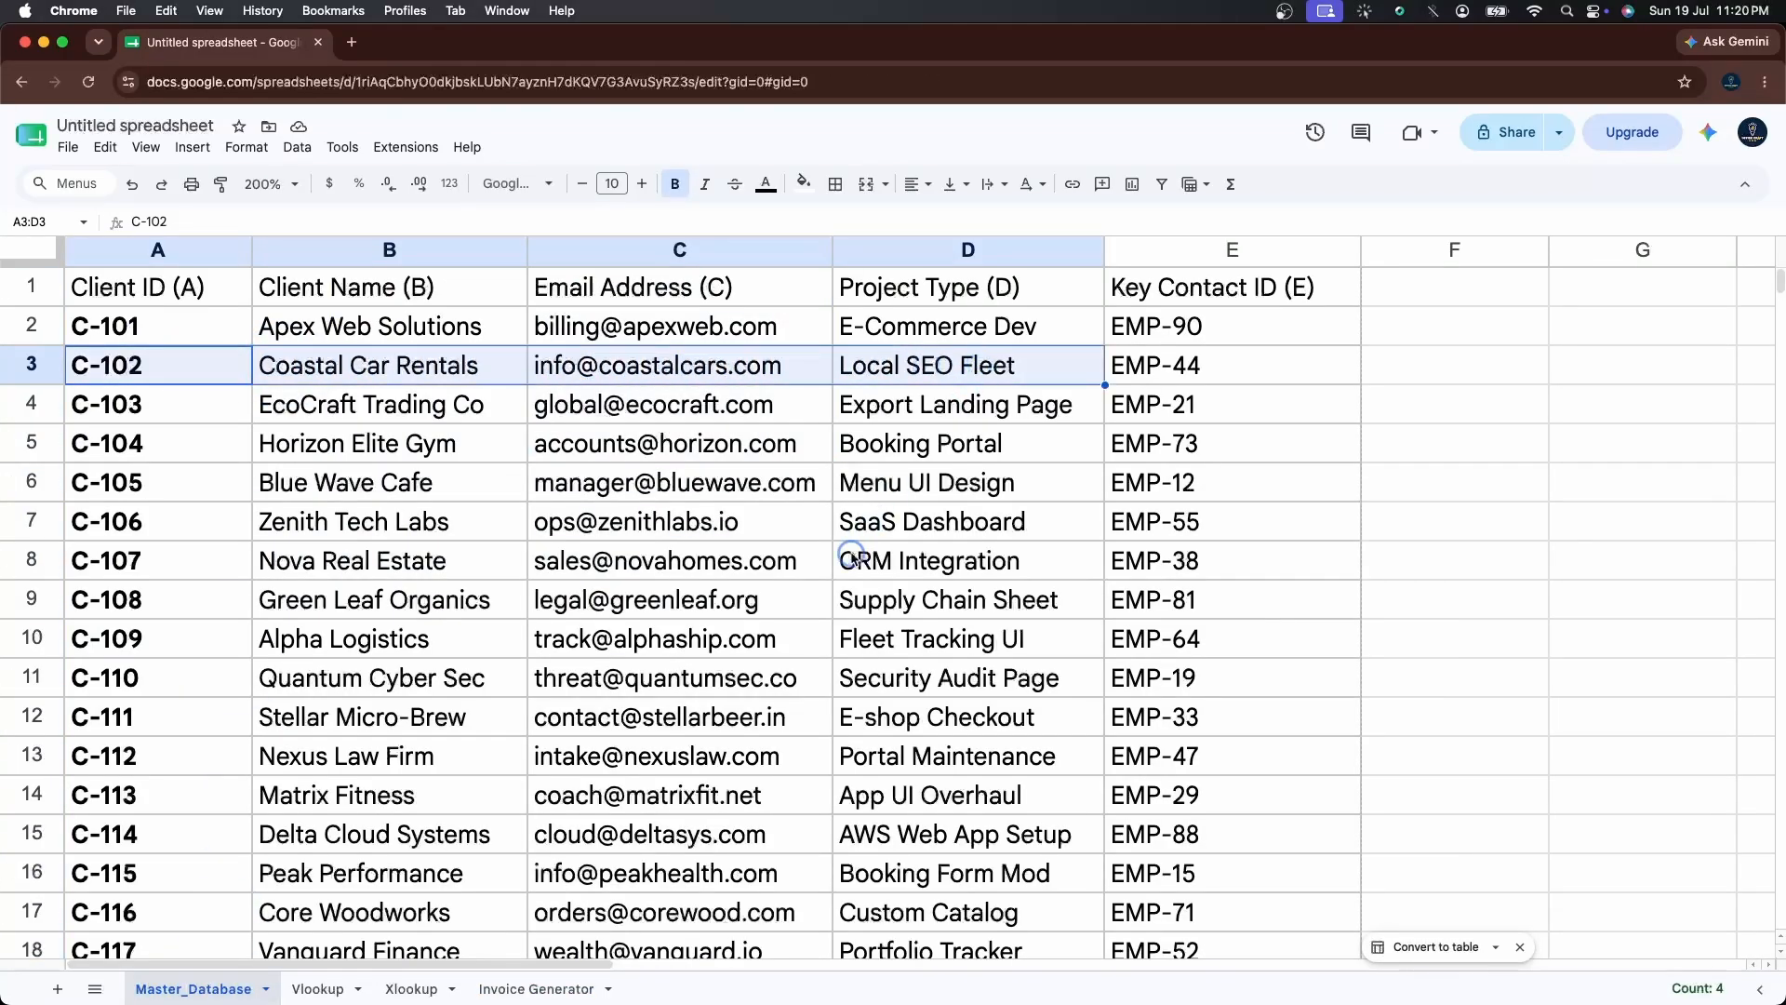
pyautogui.click(514, 994)
# Replace the Client Lookup ID in B2 with Peak Performance's client ID and select the result cells B4:B6.
pyautogui.click(414, 353)
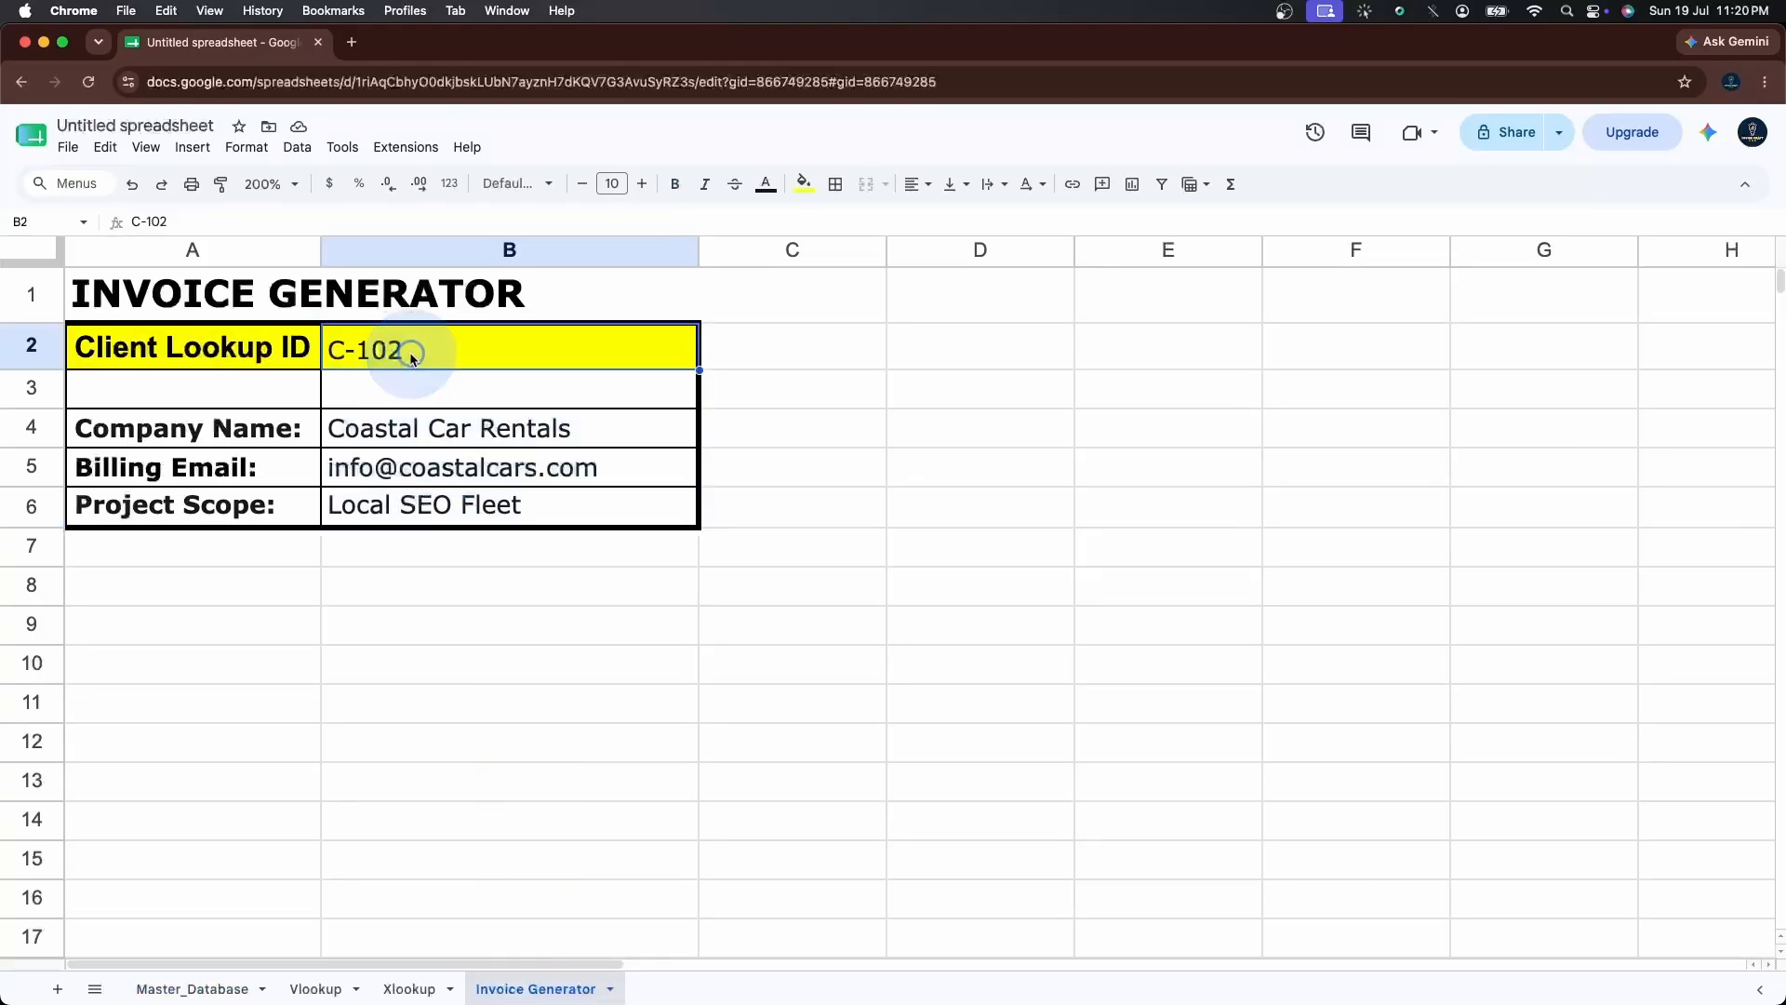
pyautogui.click(414, 354)
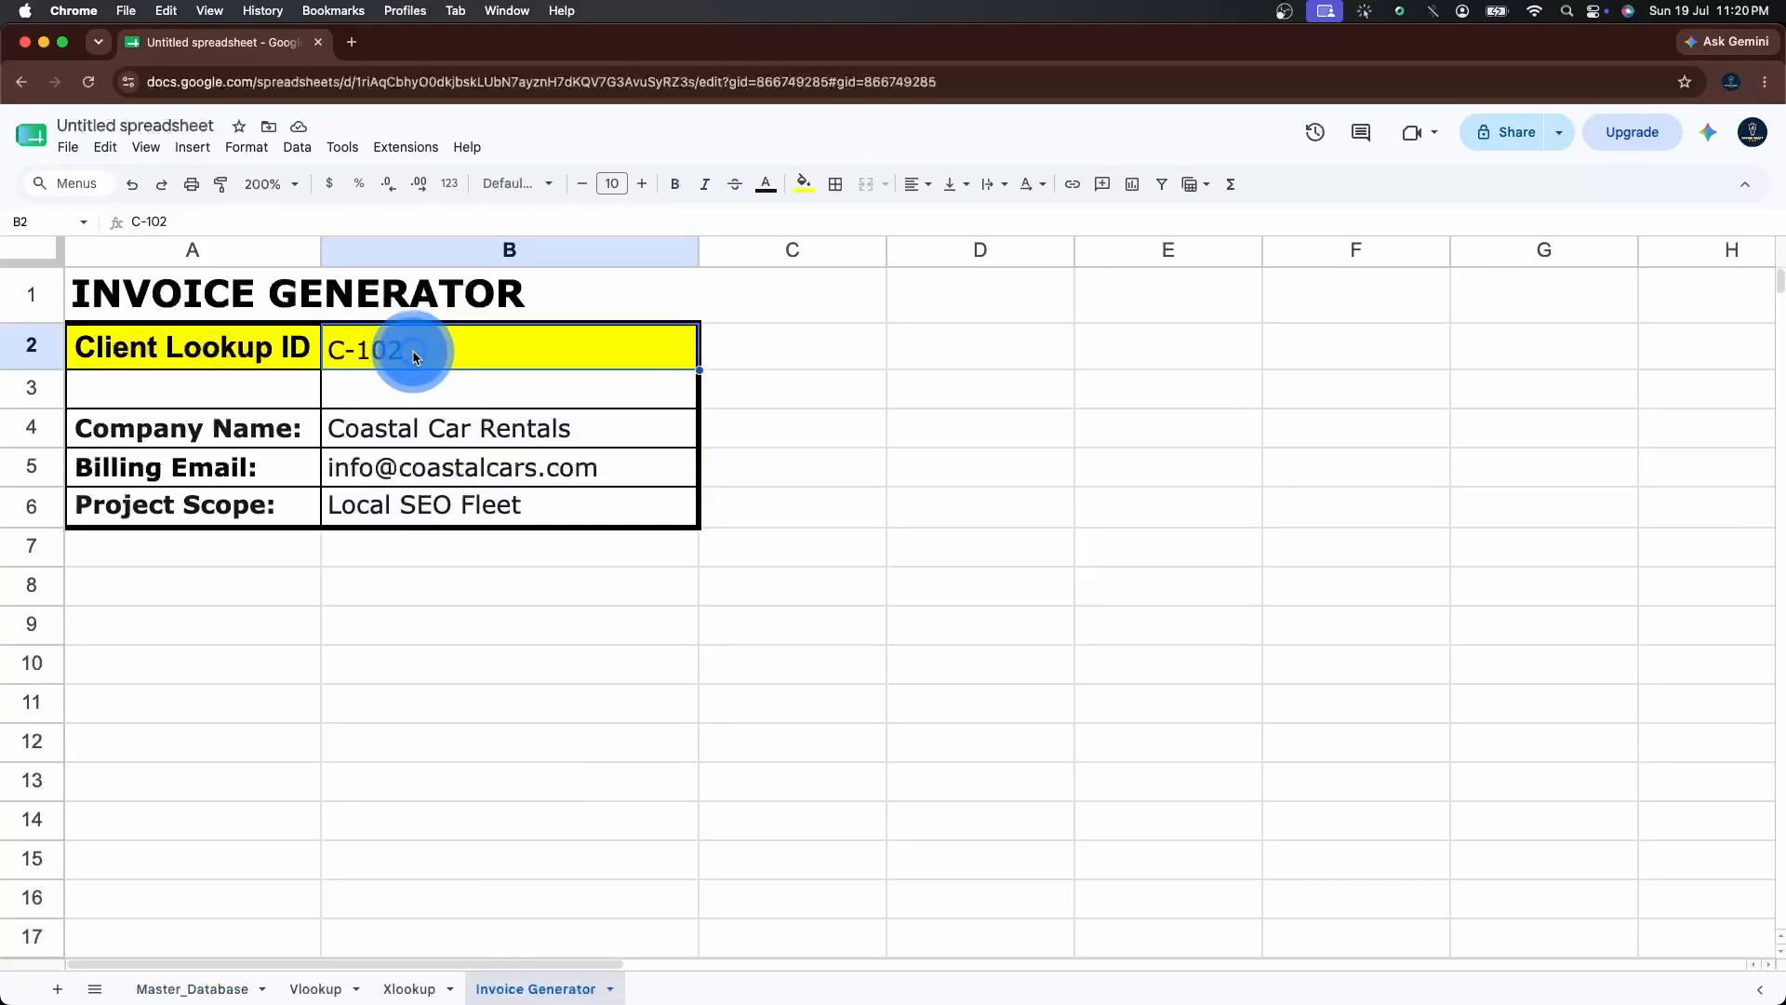
pyautogui.press('Delete')
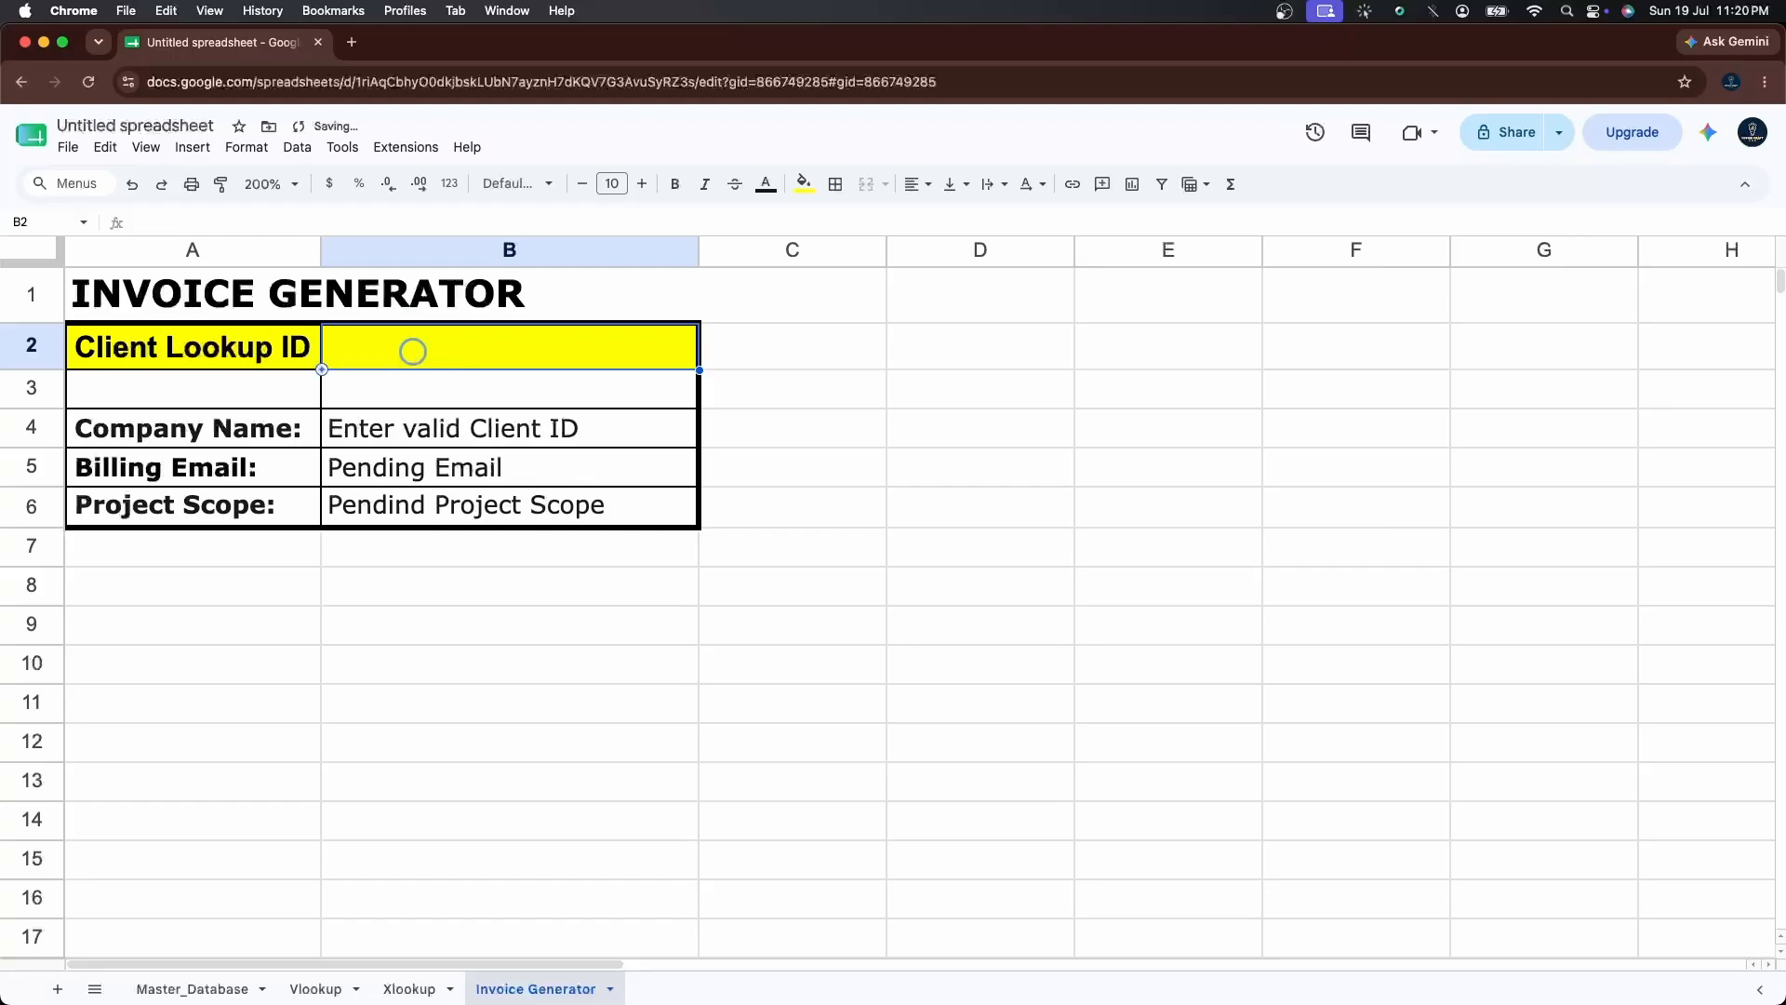
pyautogui.write('C-')
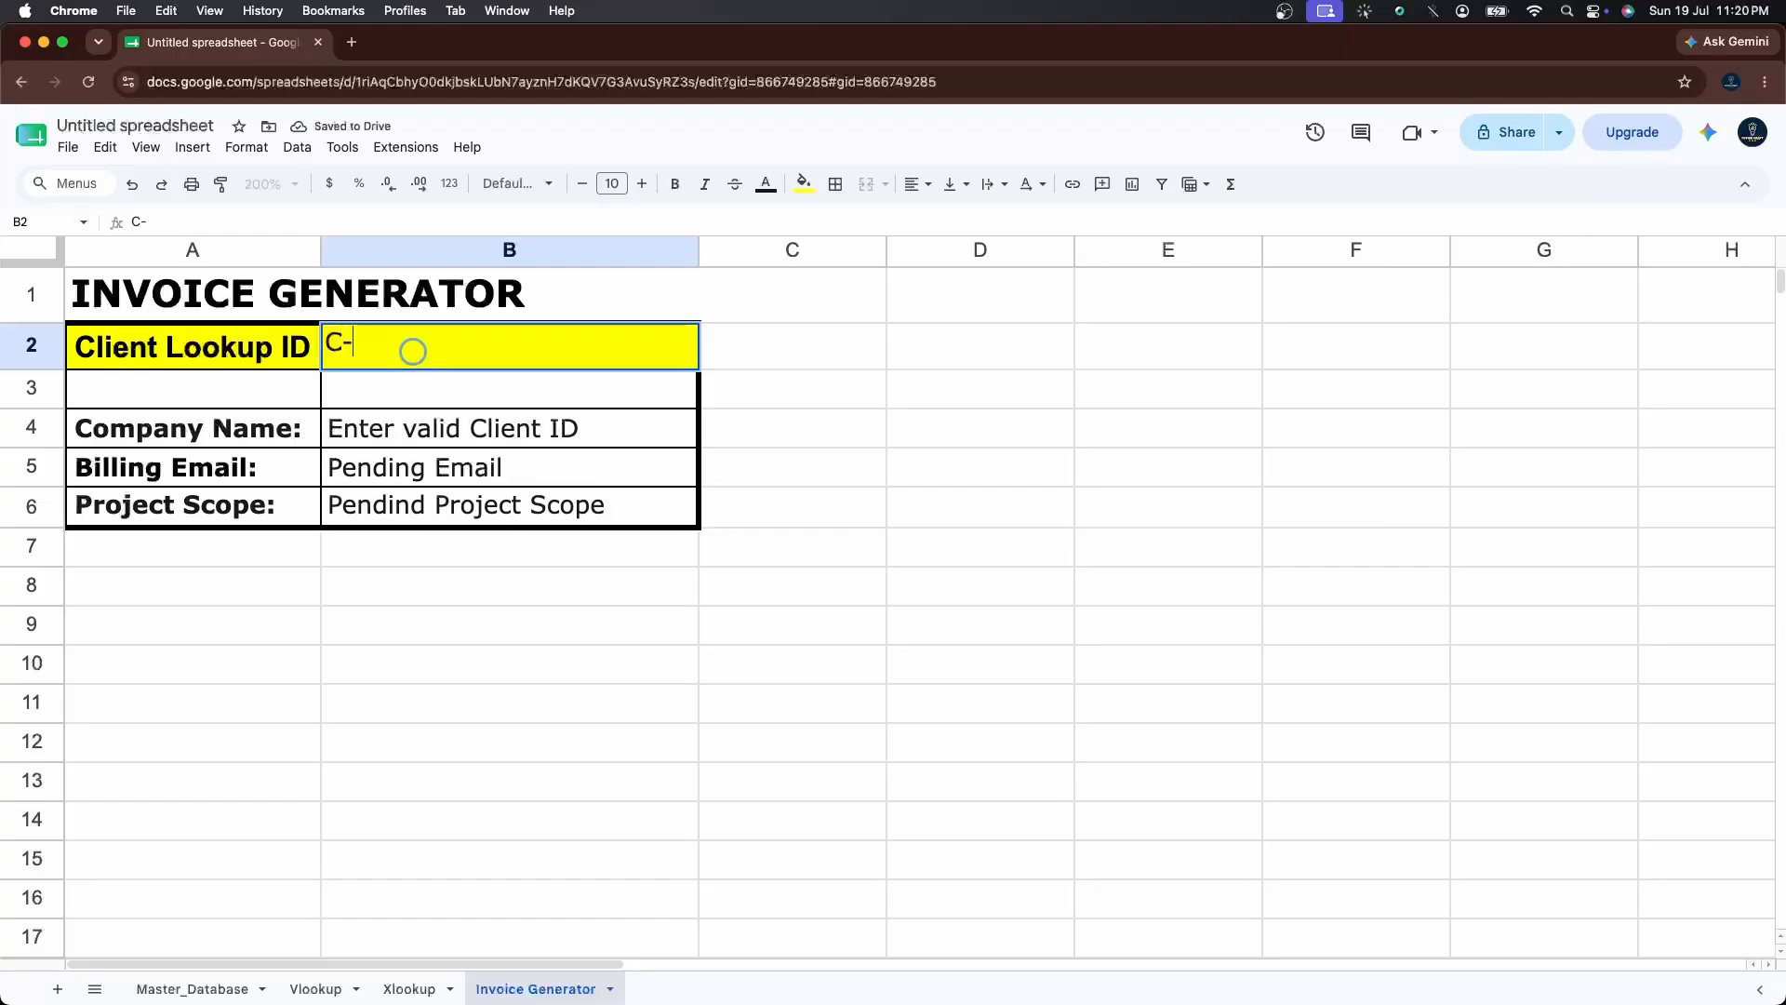
pyautogui.write('115')
pyautogui.press('Return')
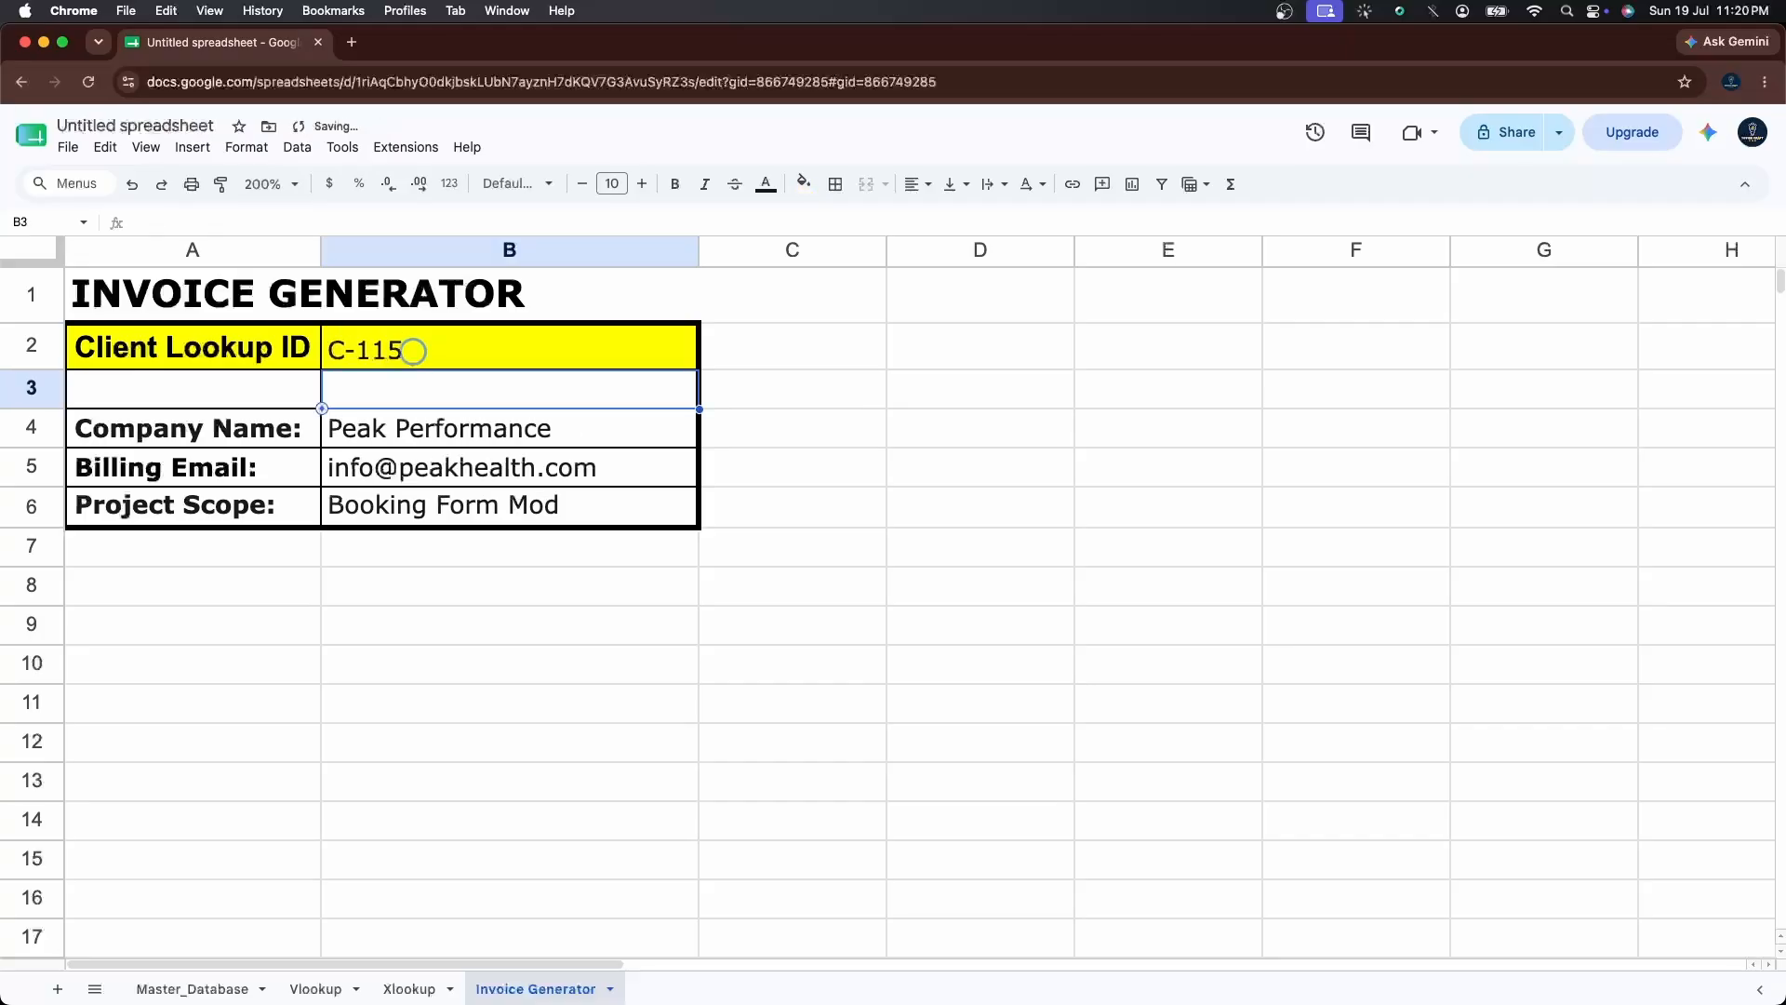
pyautogui.moveTo(409, 429); pyautogui.dragTo(430, 514)
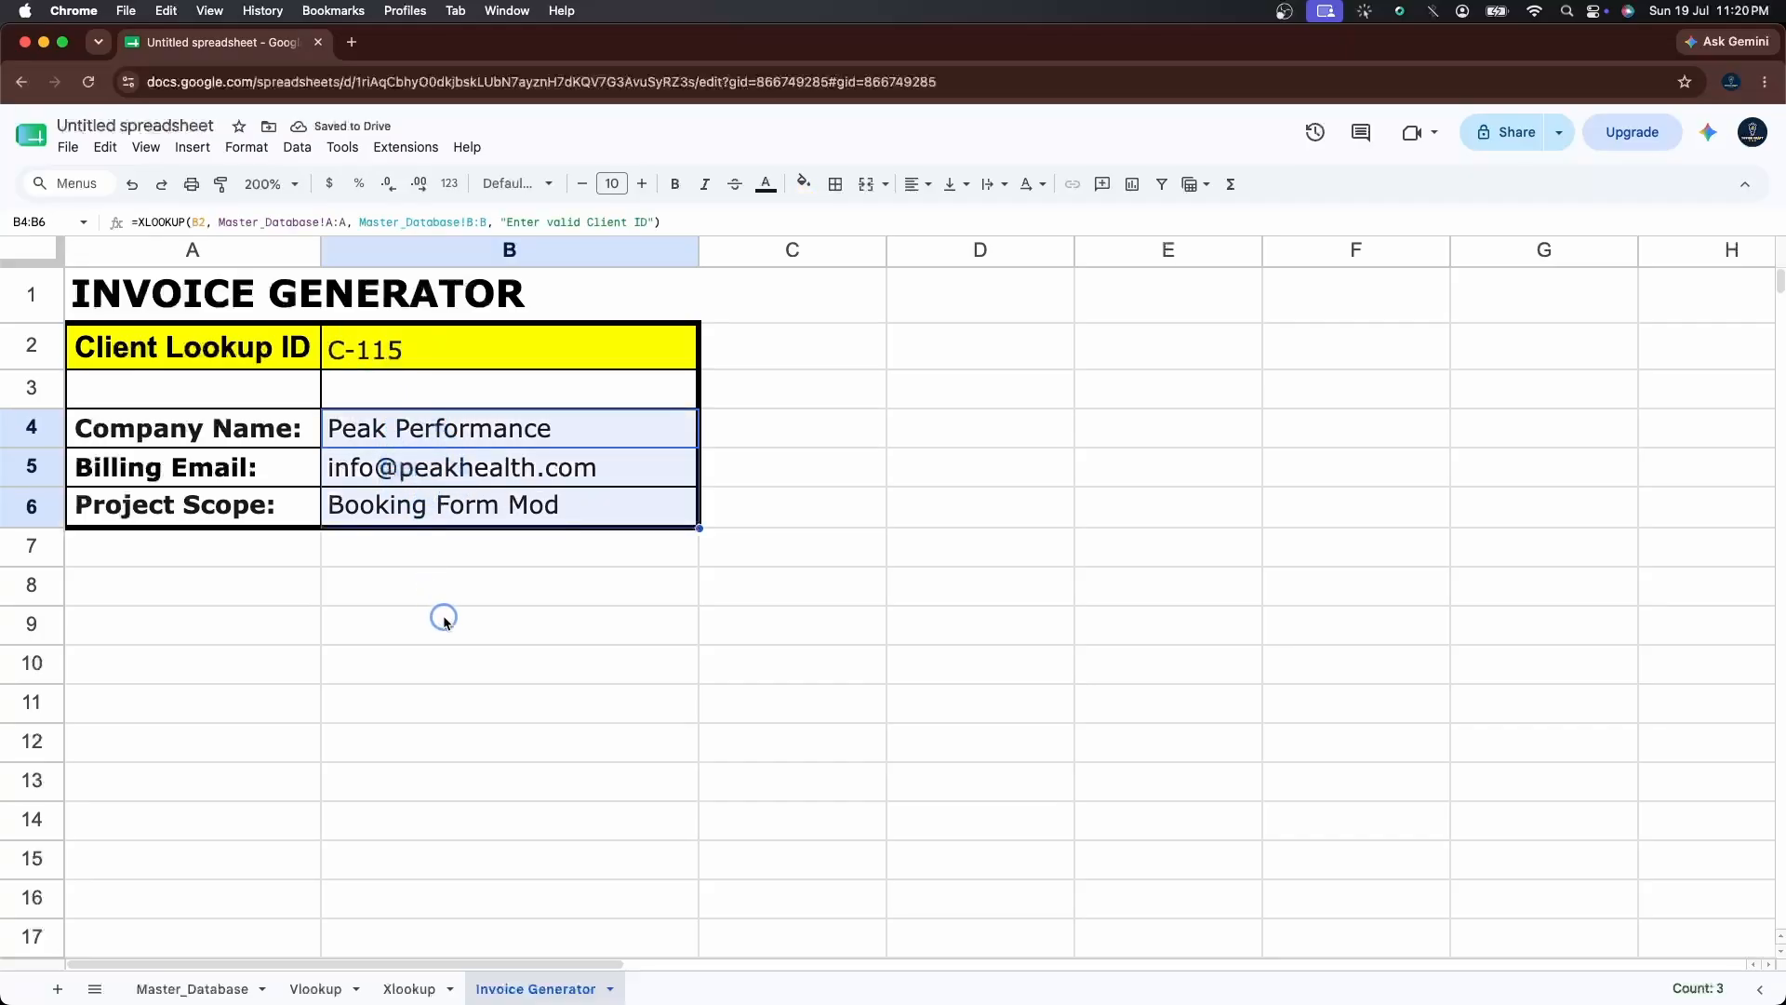
# Check Peak Performance's record in row 16 of Master_Database, and return to the Invoice Generator sheet.
pyautogui.click(171, 992)
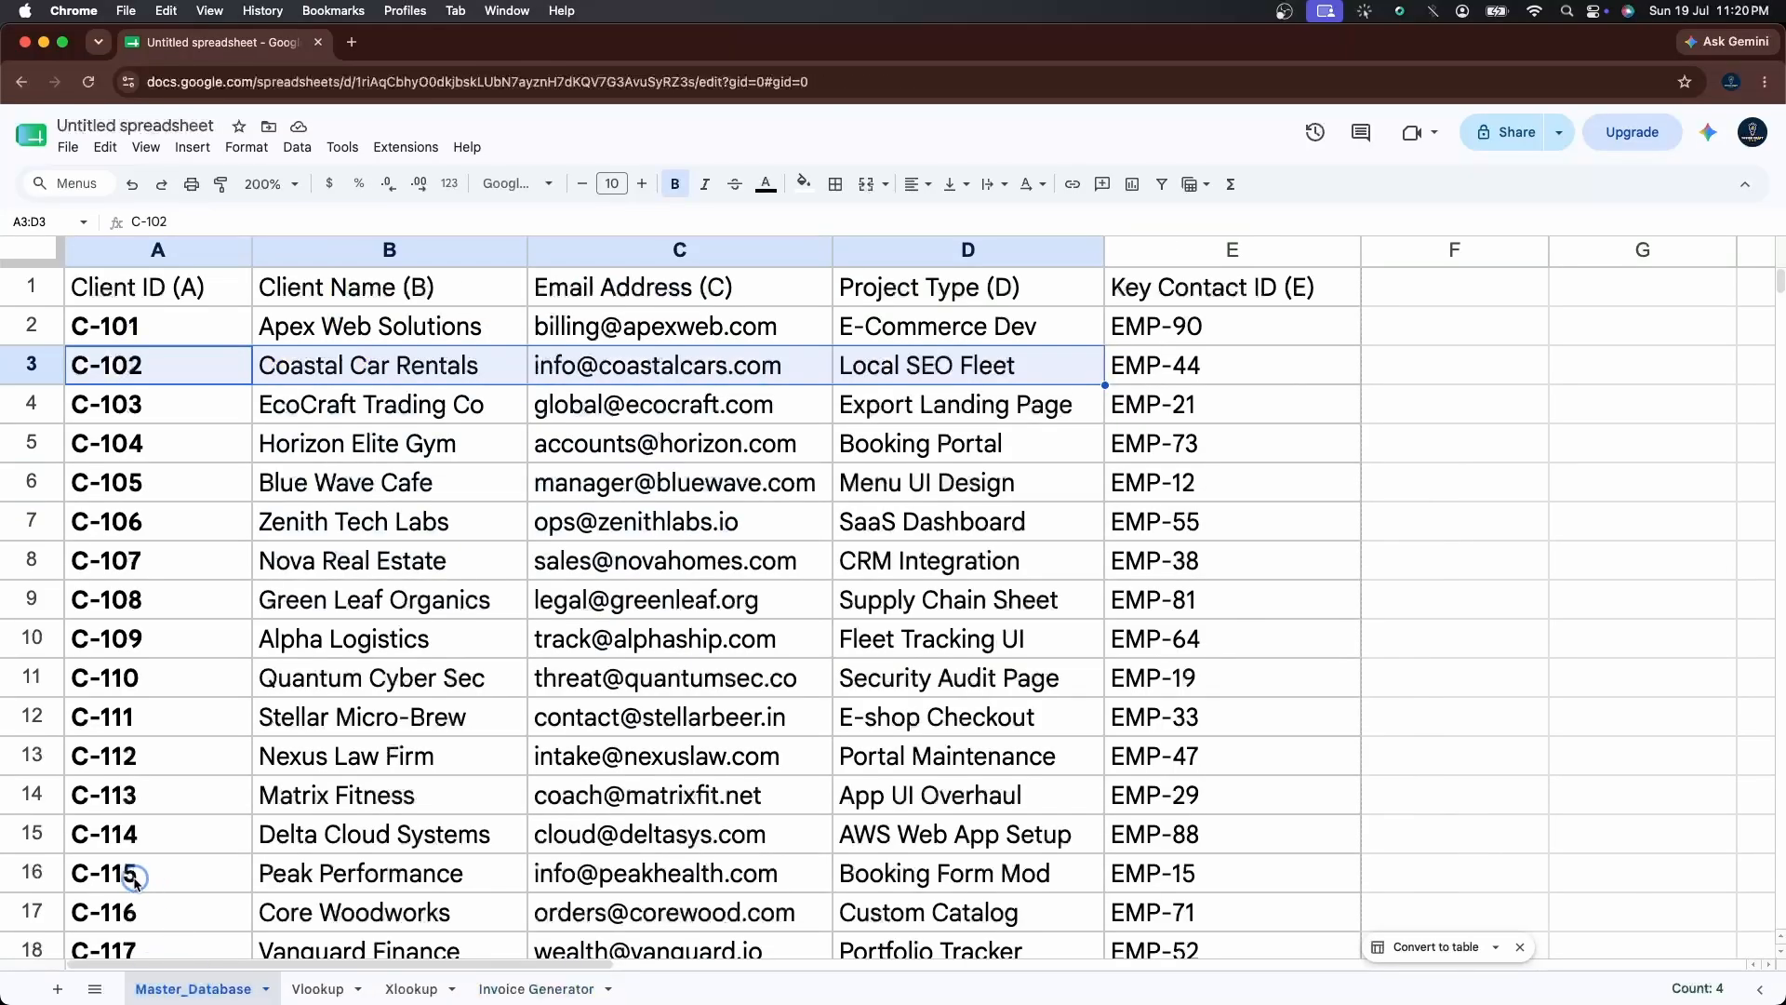
pyautogui.click(31, 872)
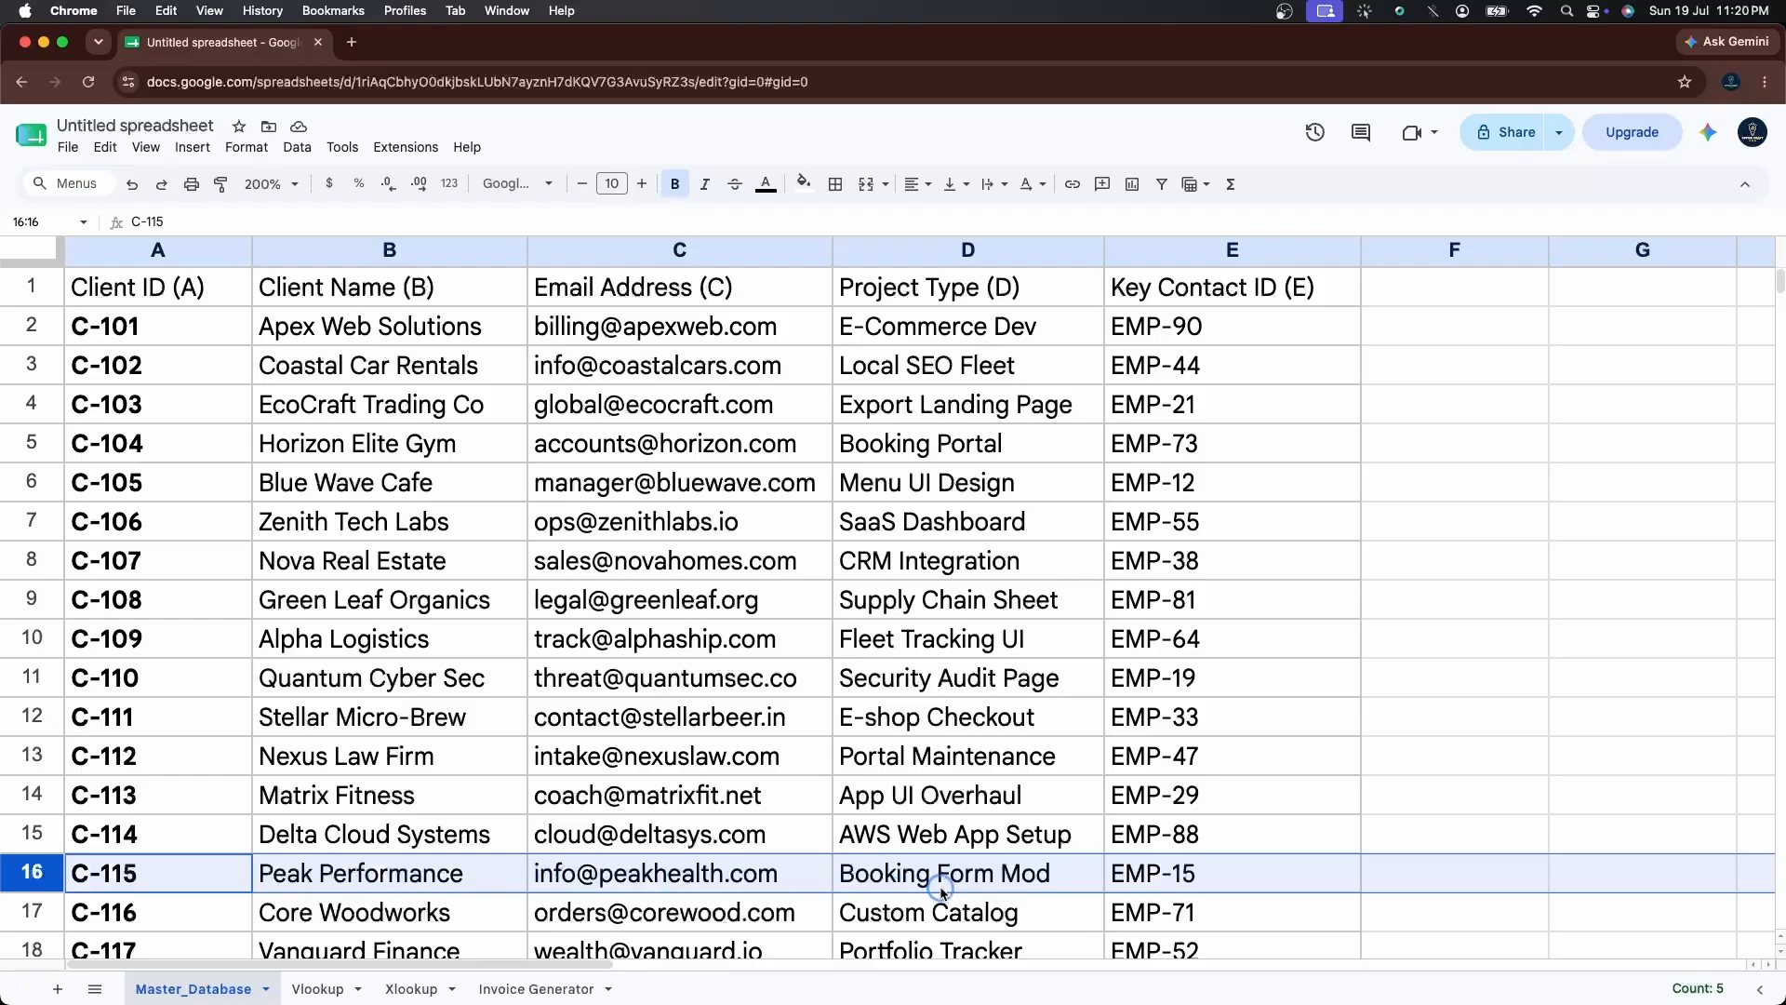
pyautogui.click(526, 989)
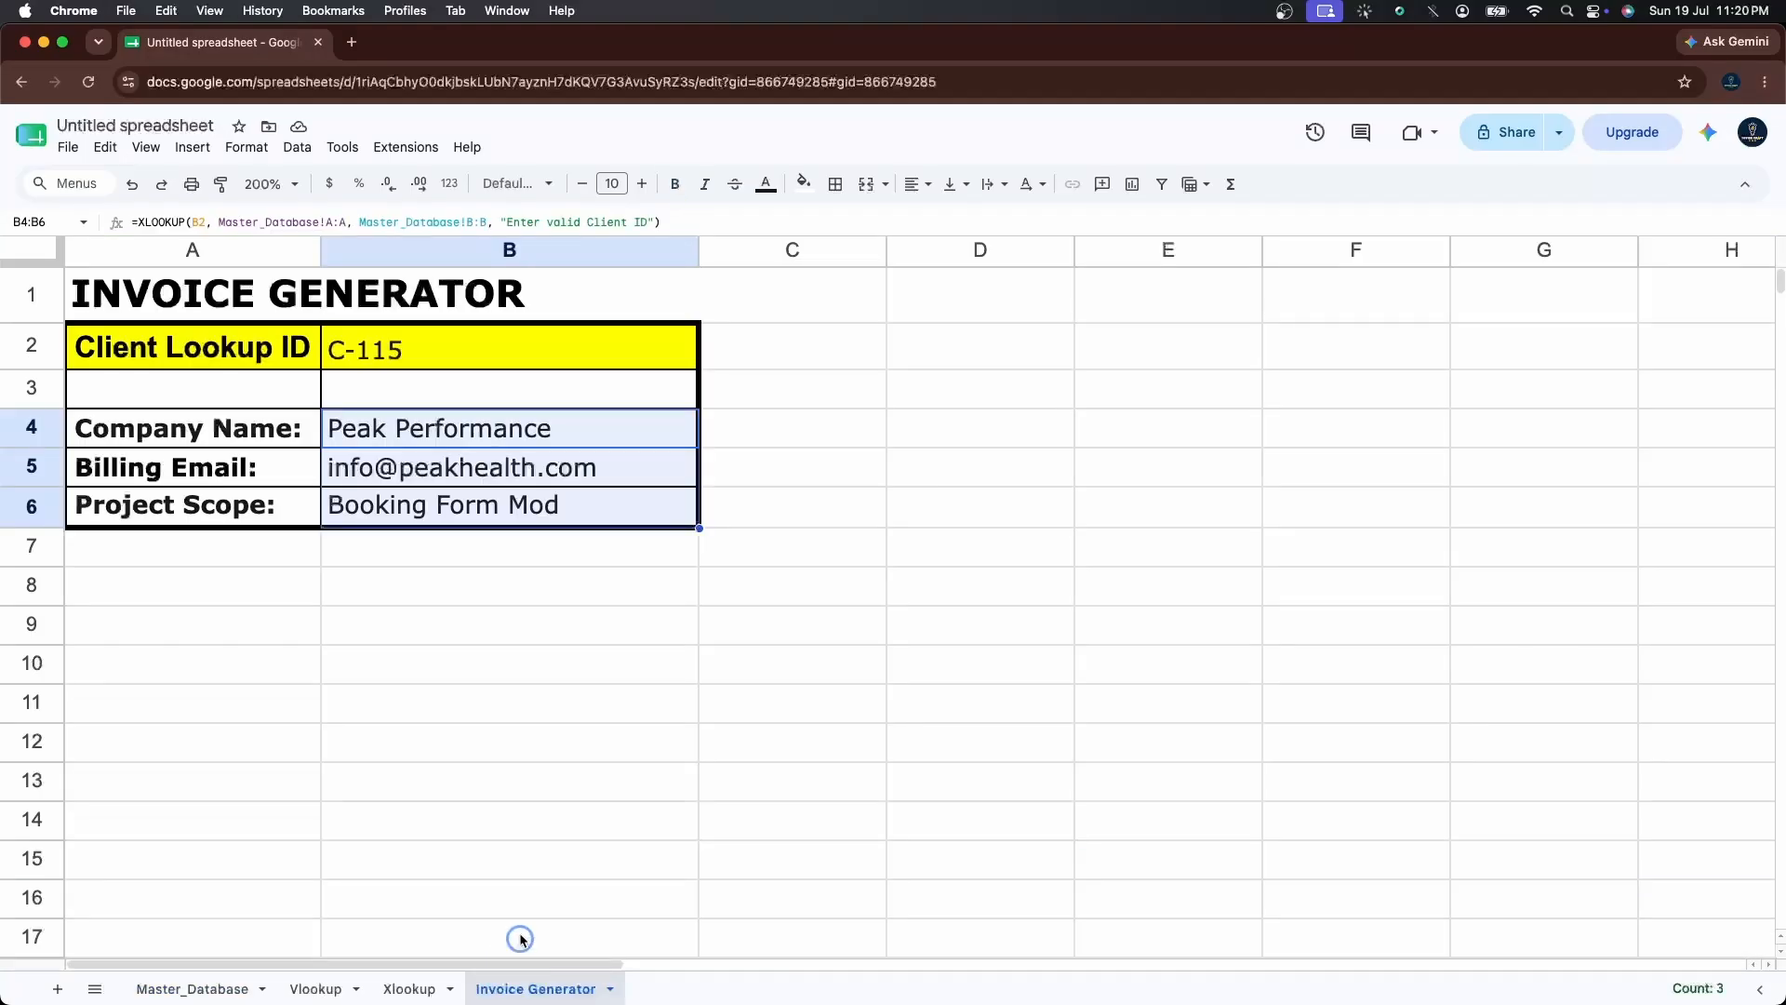
# Test the missing-value handling by entering a nonexistent client ID in B2 and select the result cells B4:B6.
pyautogui.click(423, 342)
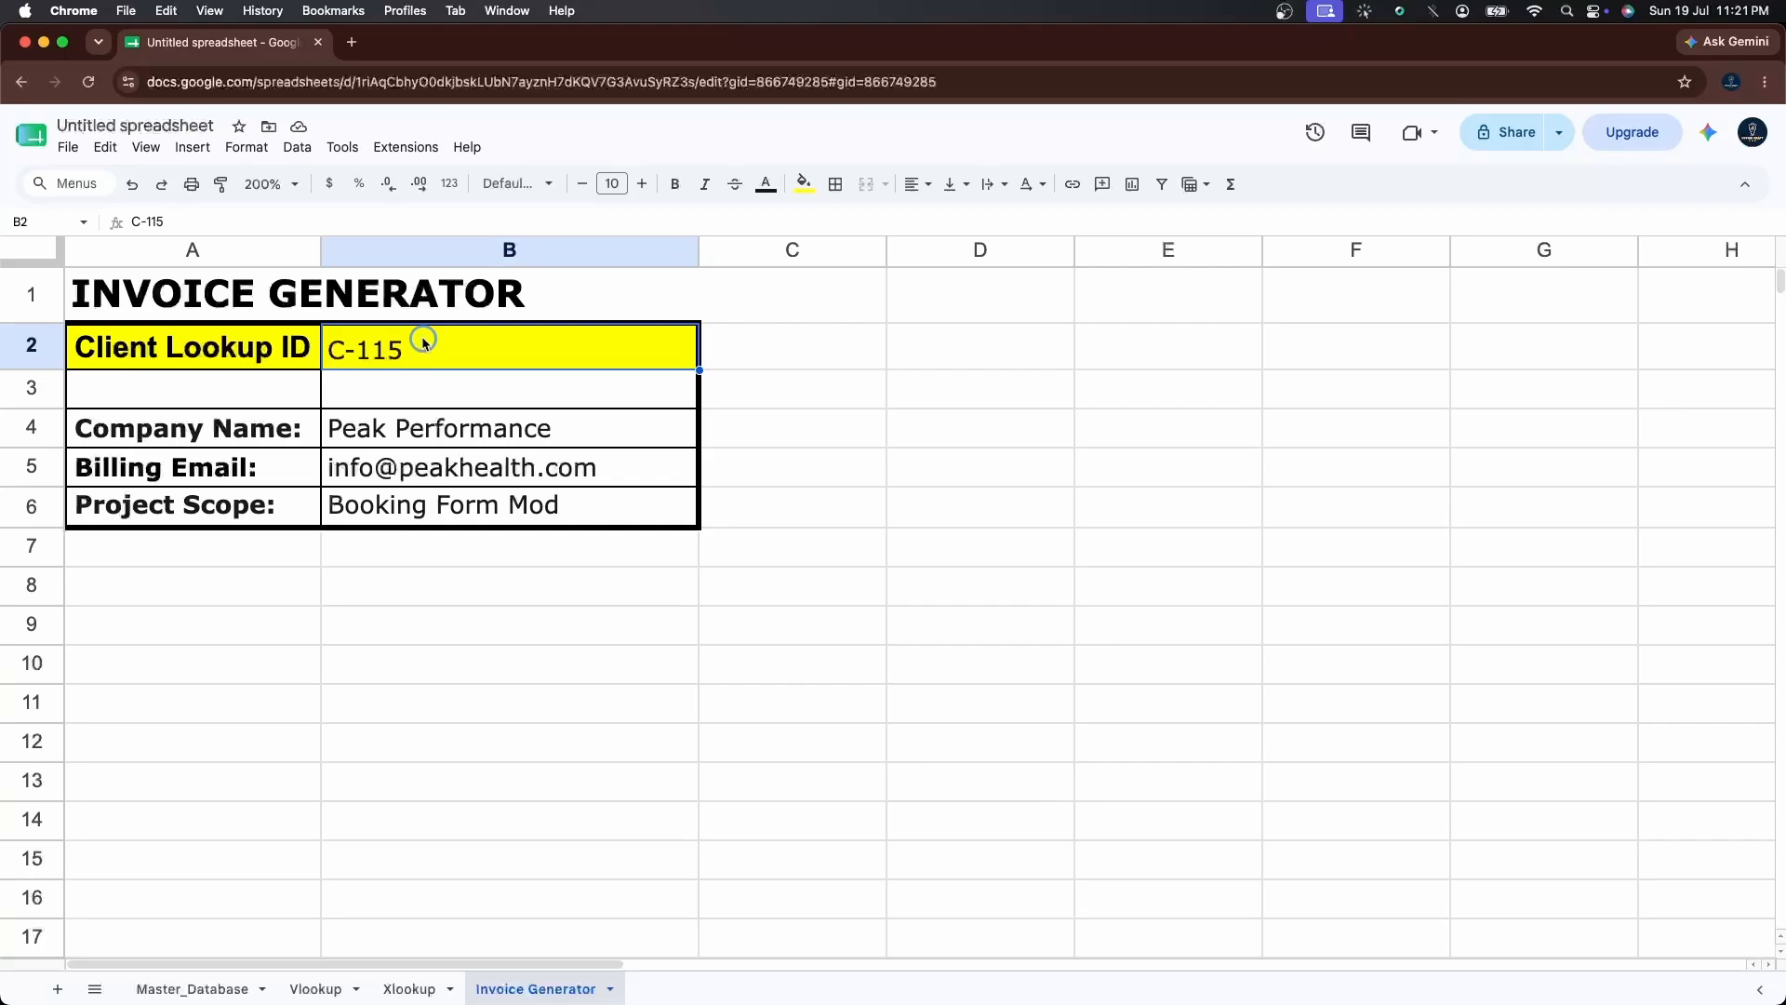
pyautogui.write('c')
pyautogui.press('BackSpace')
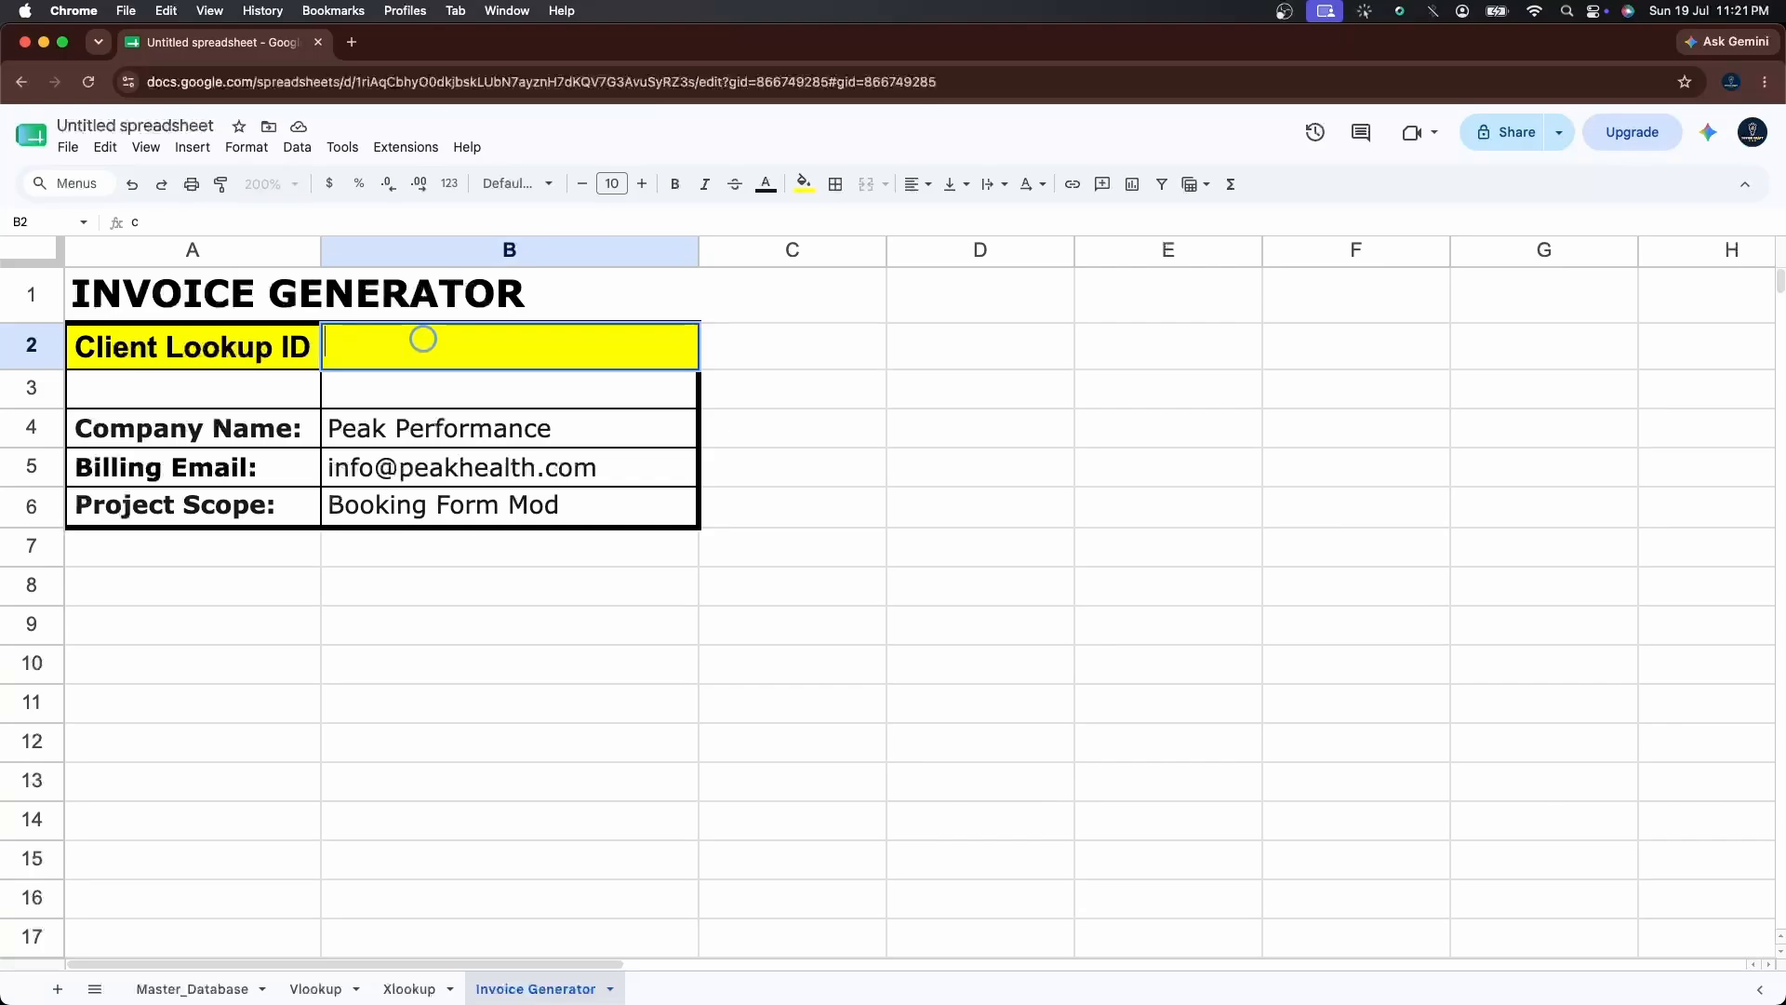
pyautogui.write('C-000')
pyautogui.press('Return')
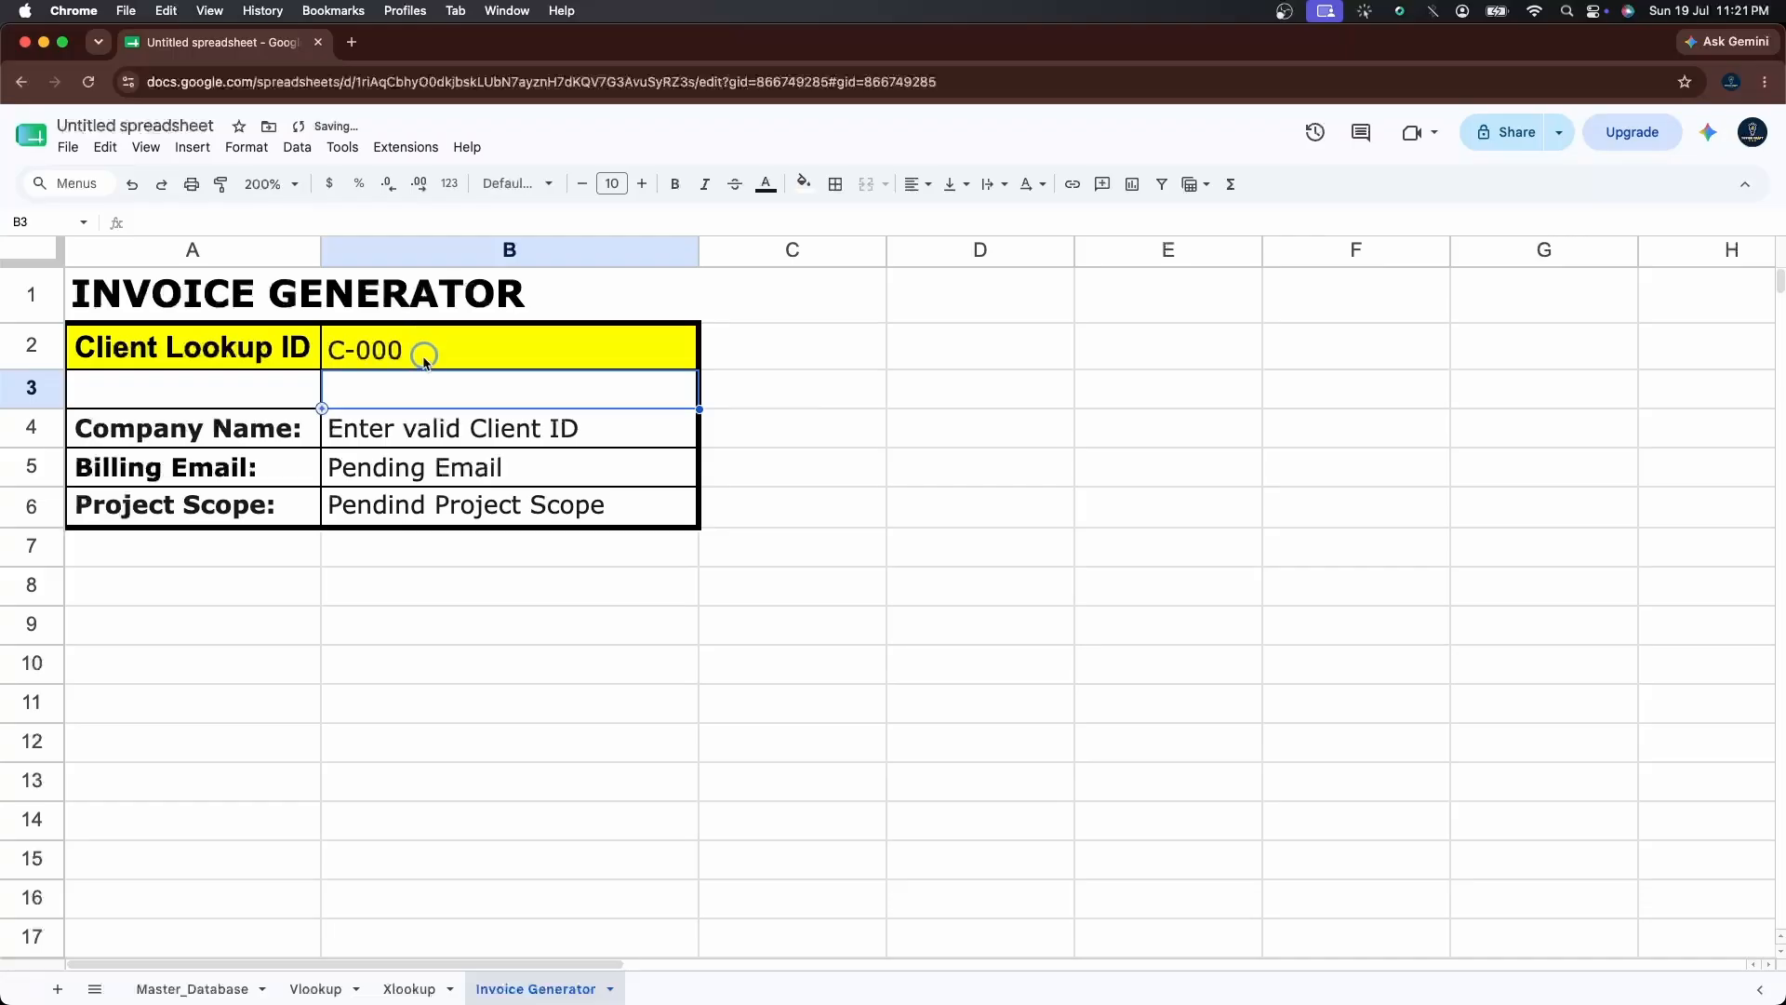
pyautogui.moveTo(413, 431); pyautogui.dragTo(410, 508)
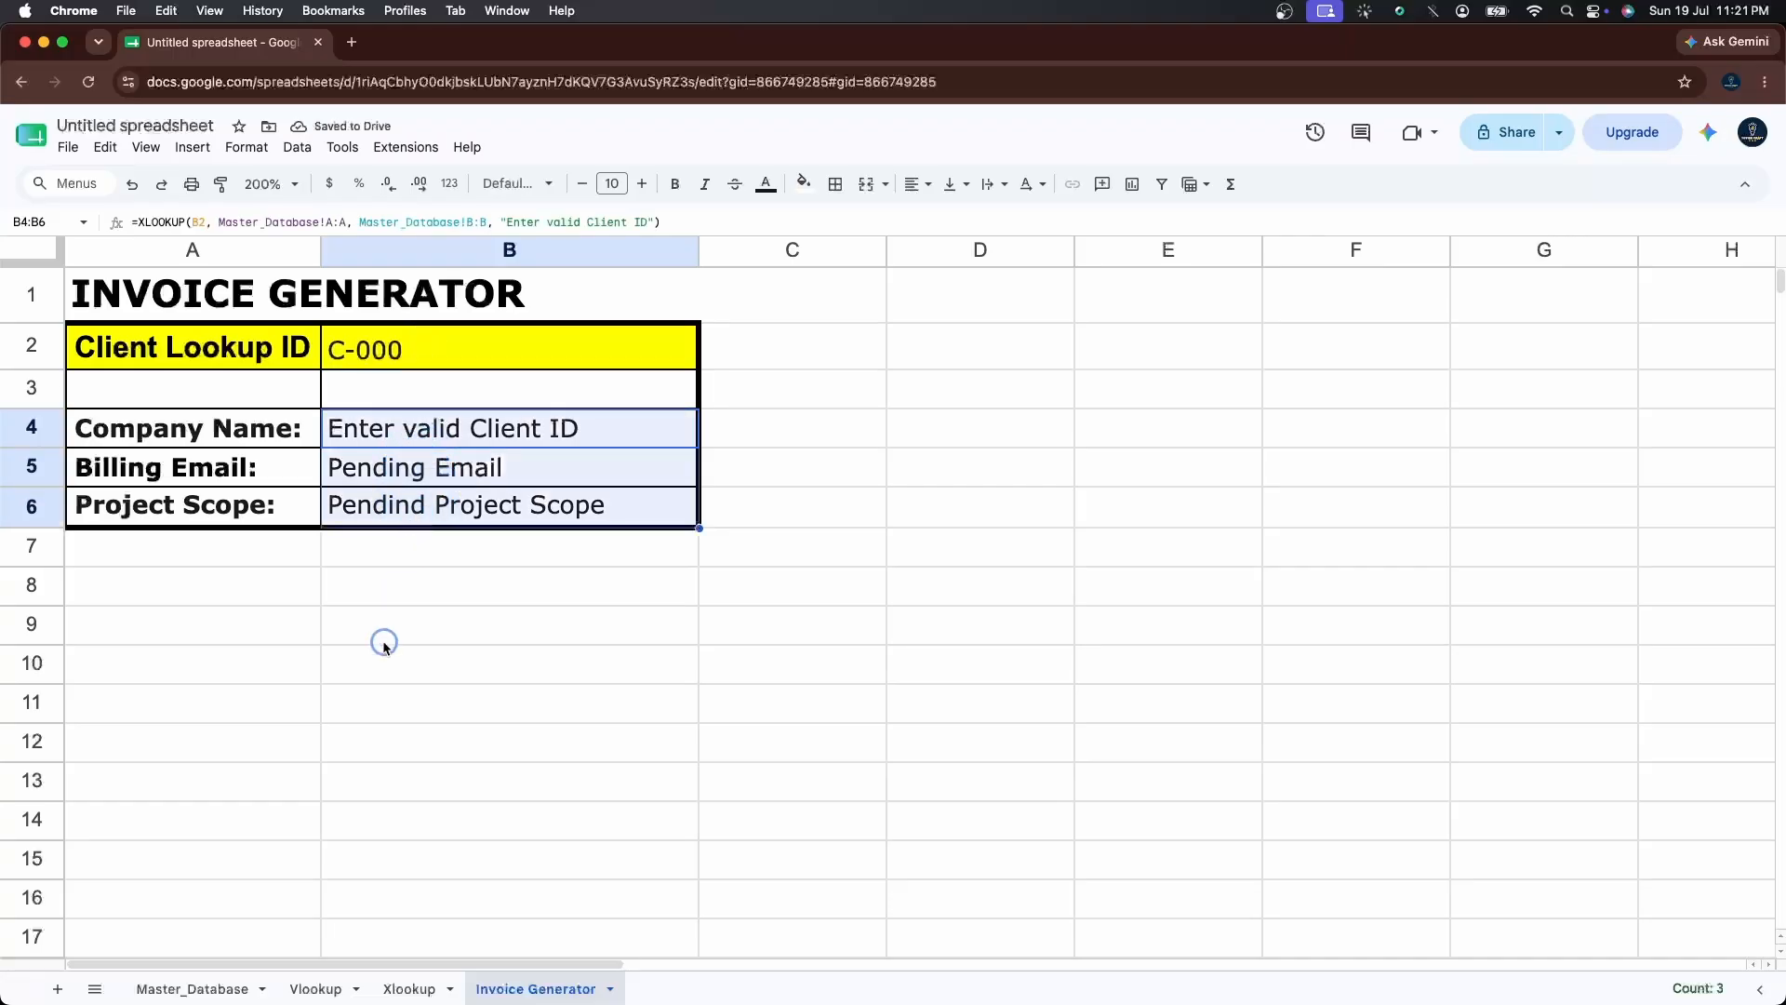
# Look through the Client ID column of Master_Database from A2 to the last record, and return to the Invoice Generator sheet.
pyautogui.click(188, 988)
pyautogui.click(101, 311)
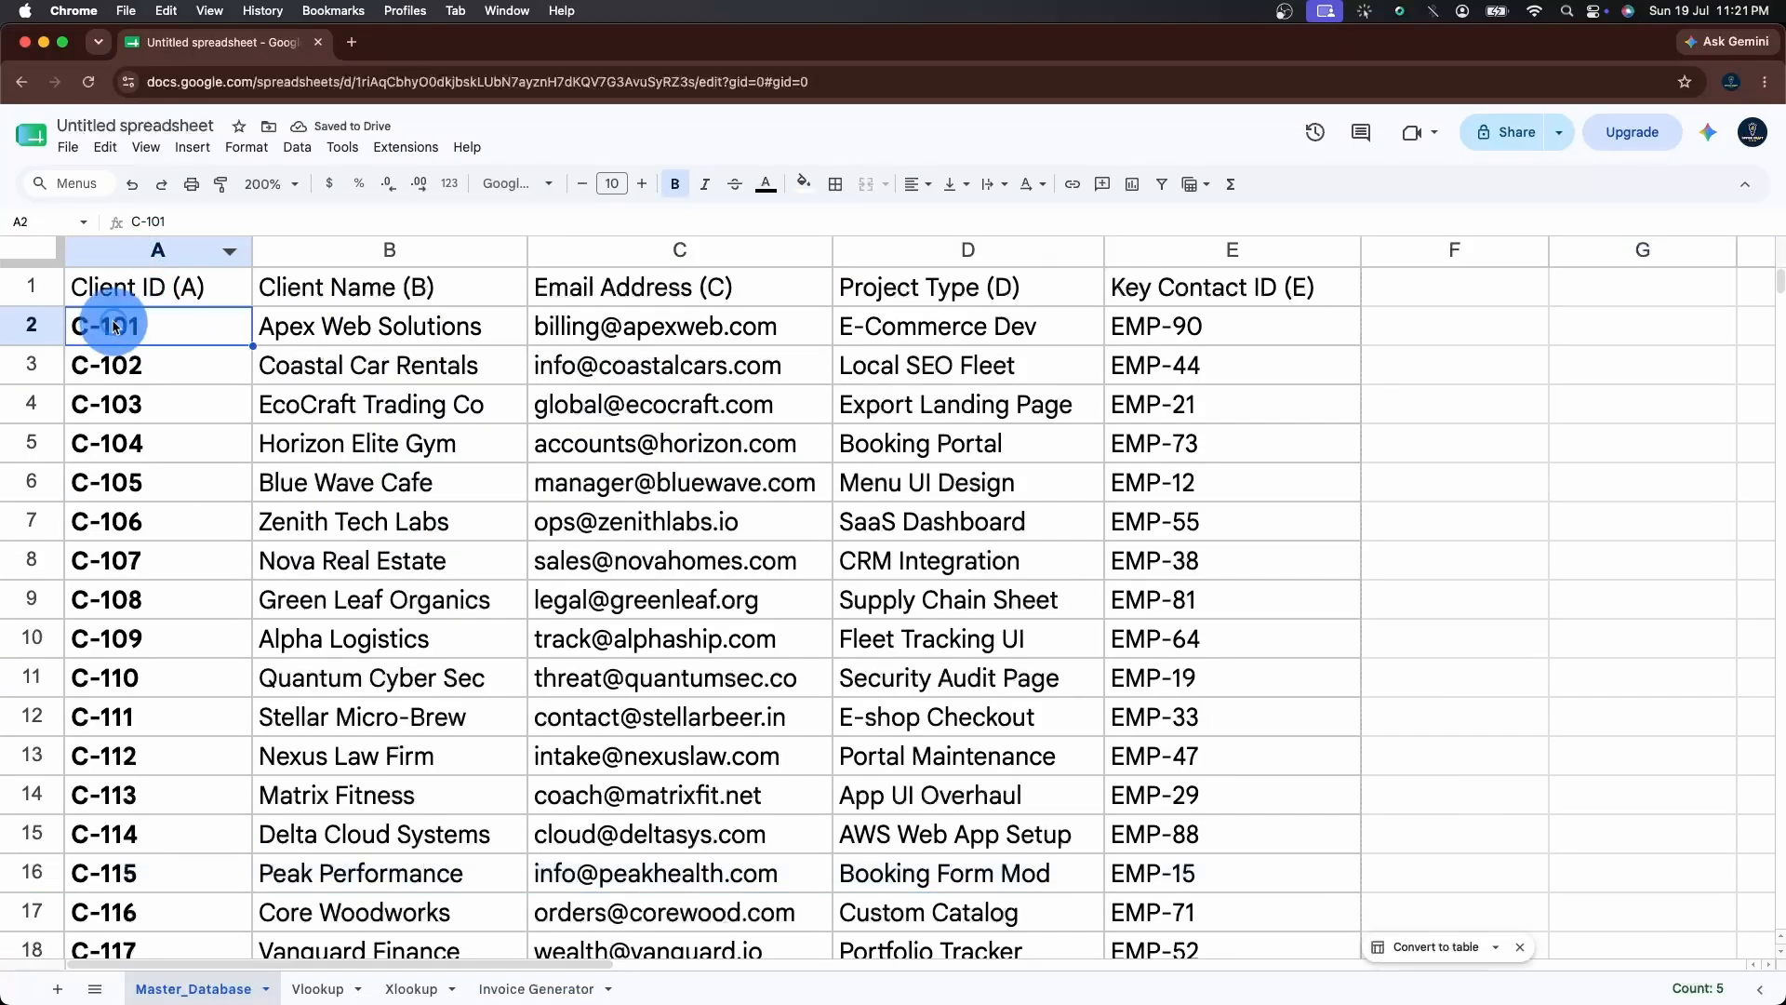
pyautogui.scroll(-10, 182, 590)
pyautogui.scroll(3, 192, 591)
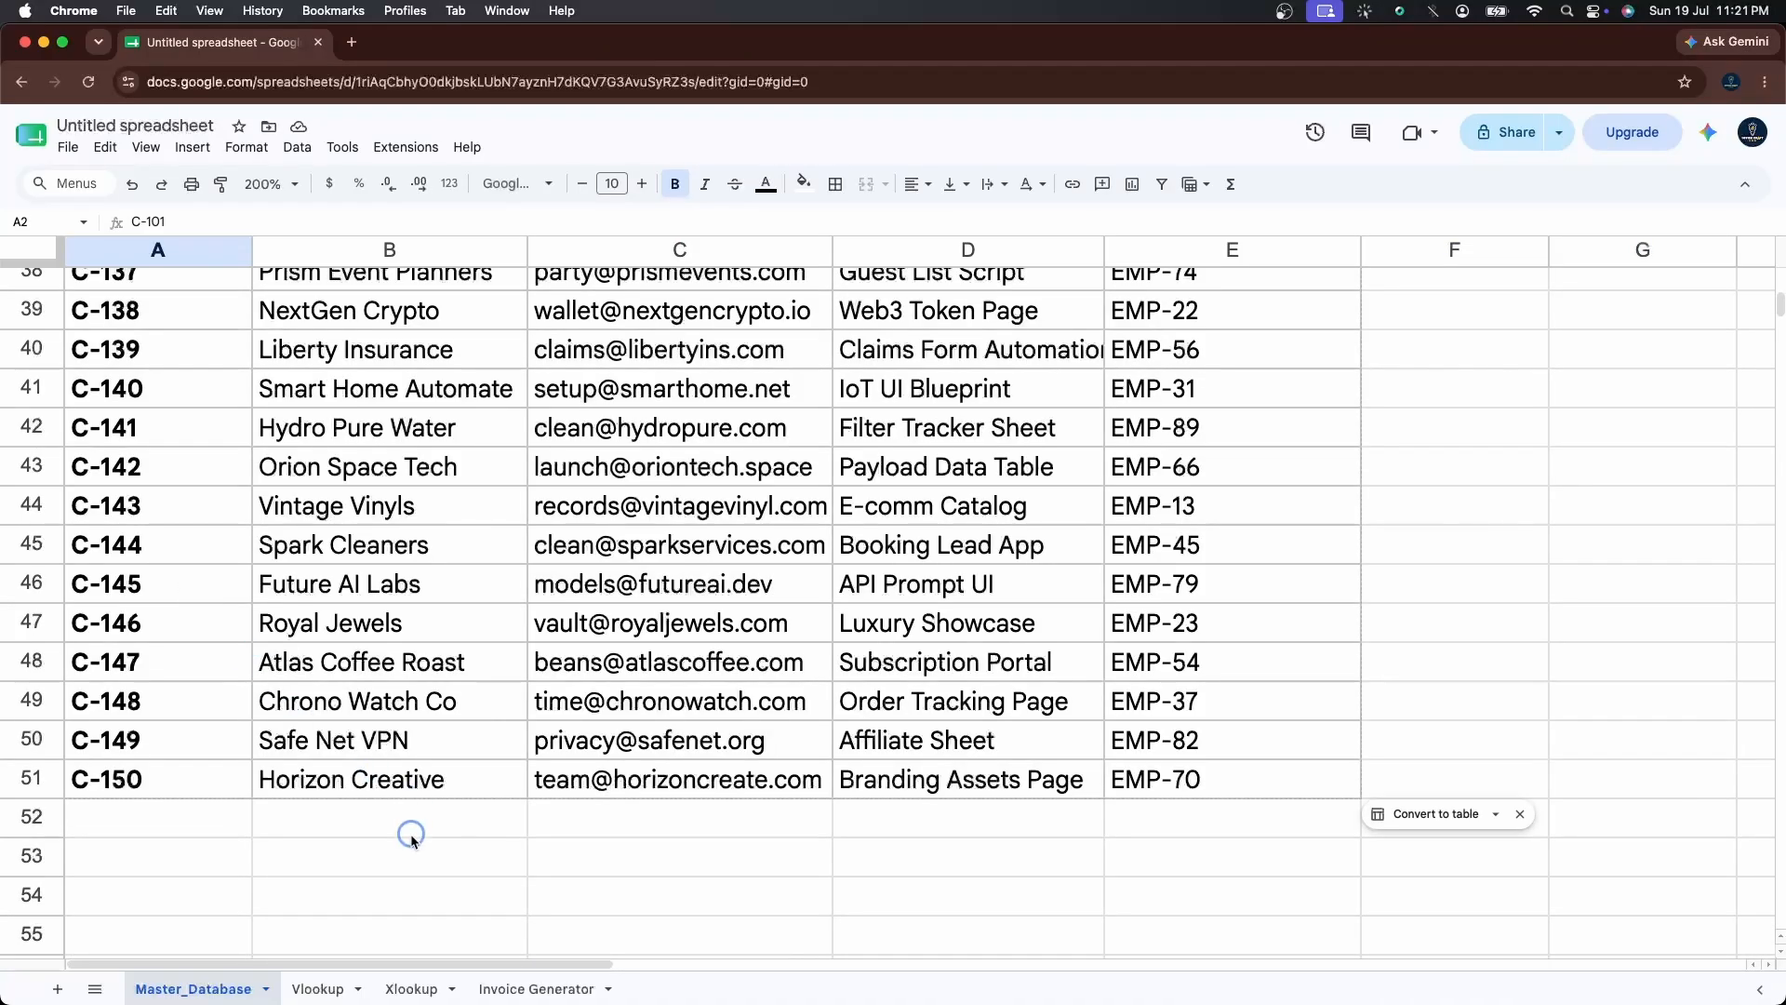
pyautogui.click(508, 972)
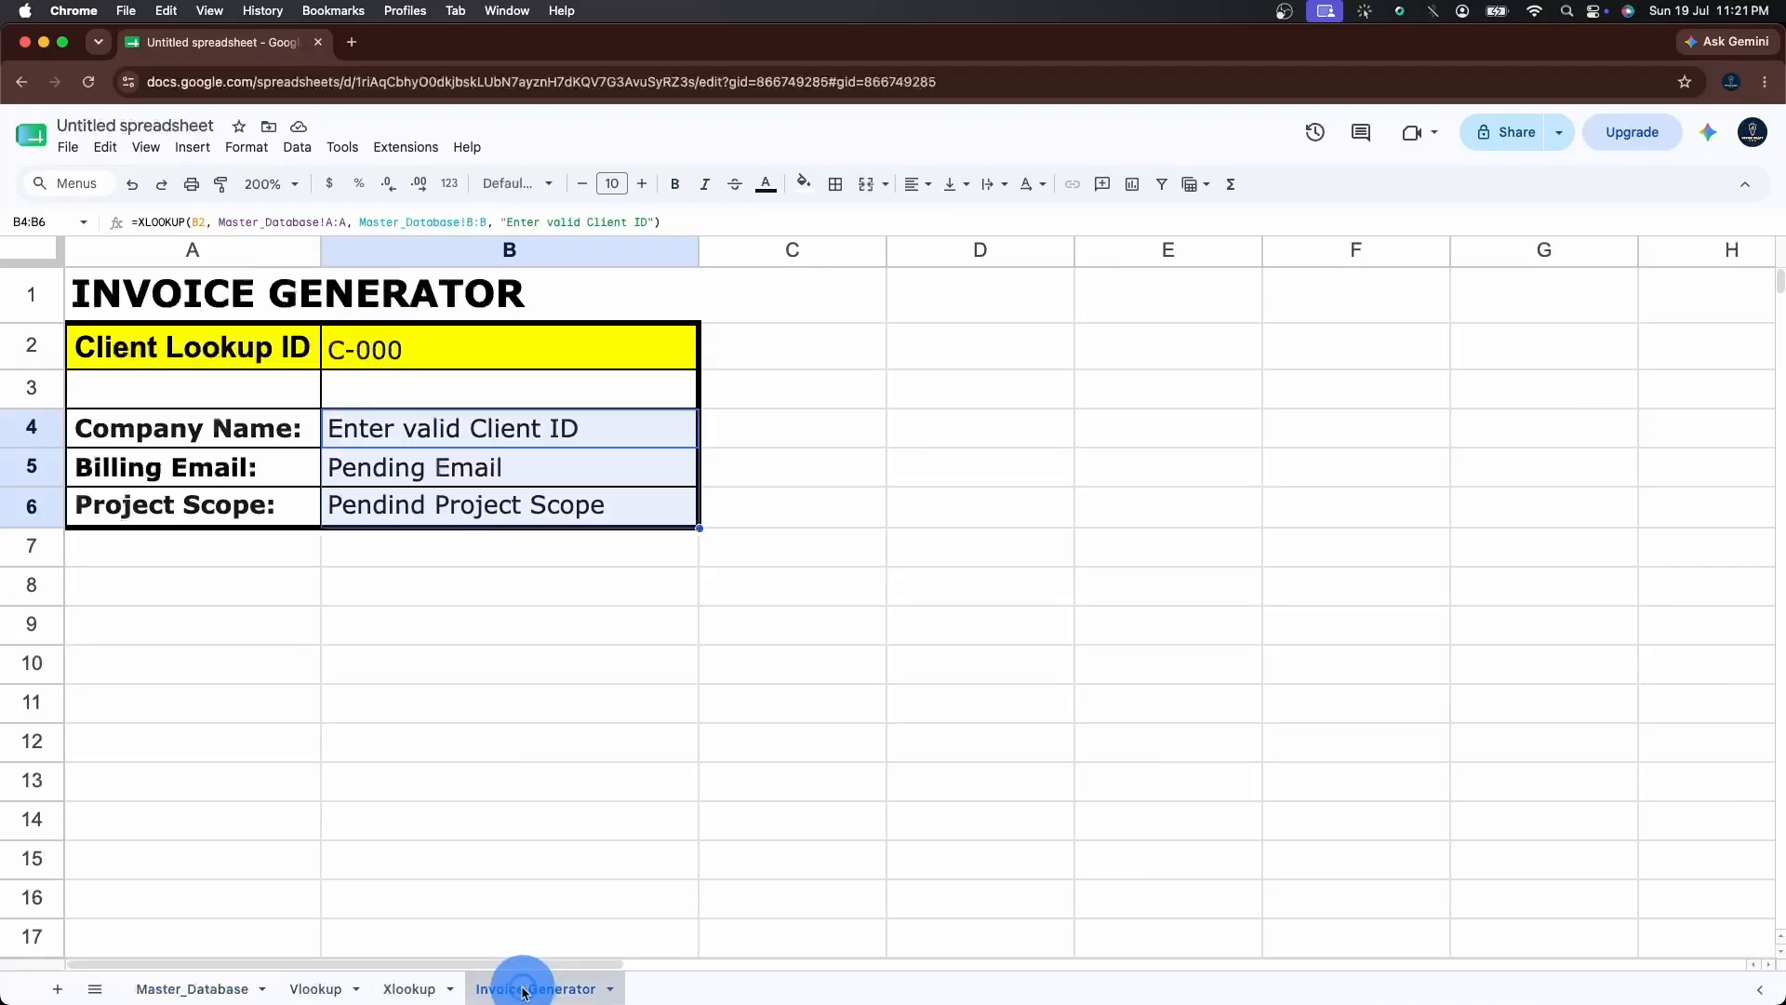
# Enter Horizon Creative's client ID in the Client Lookup ID cell B2 and select the result cells B4:B6.
pyautogui.click(400, 349)
pyautogui.write('C-150')
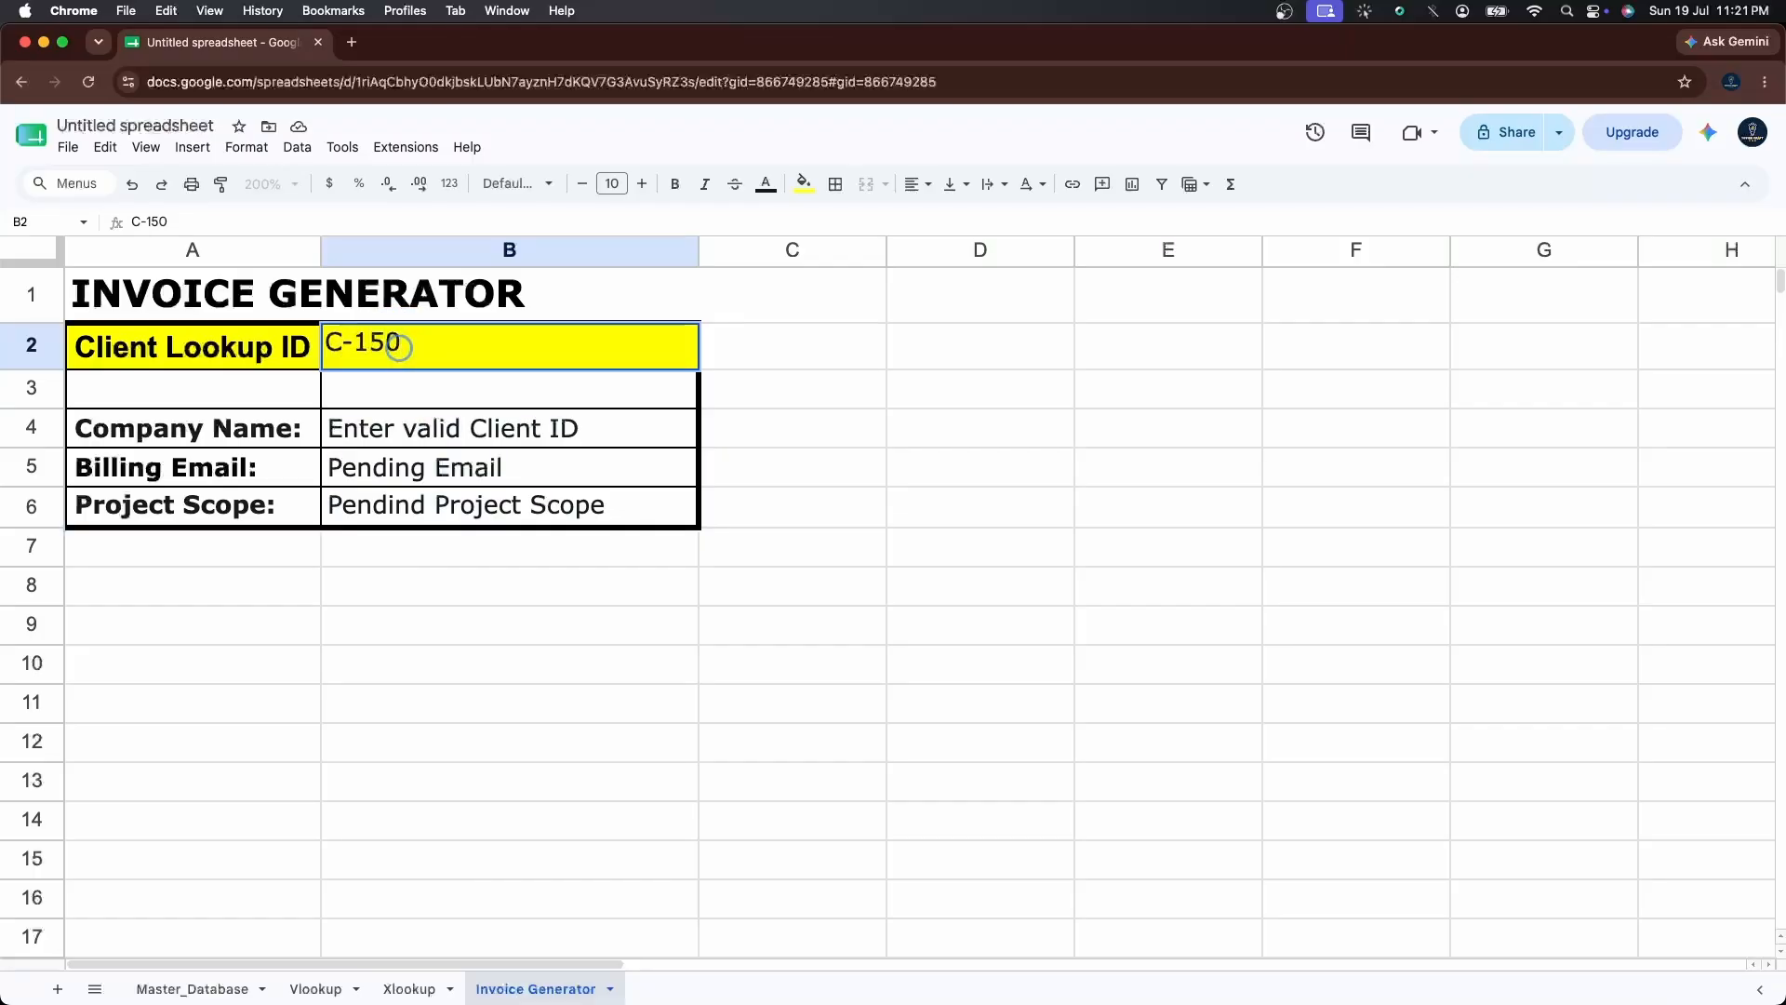
pyautogui.press('Return')
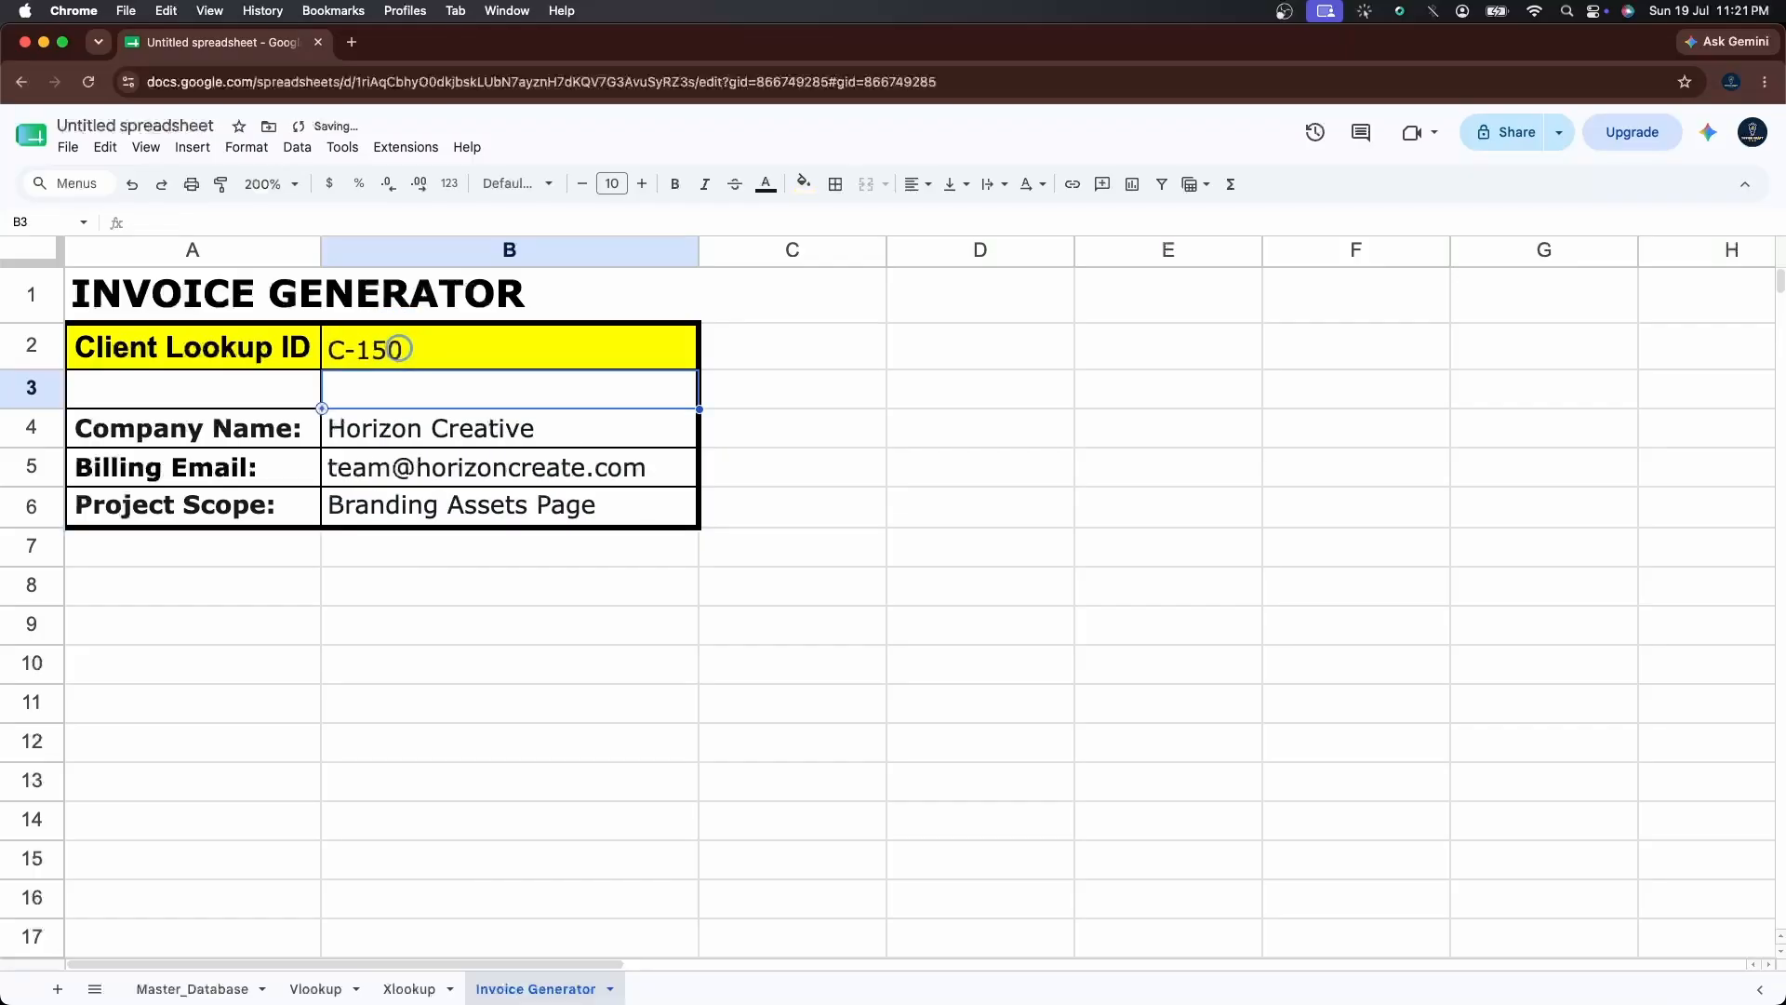
pyautogui.moveTo(351, 426); pyautogui.dragTo(377, 509)
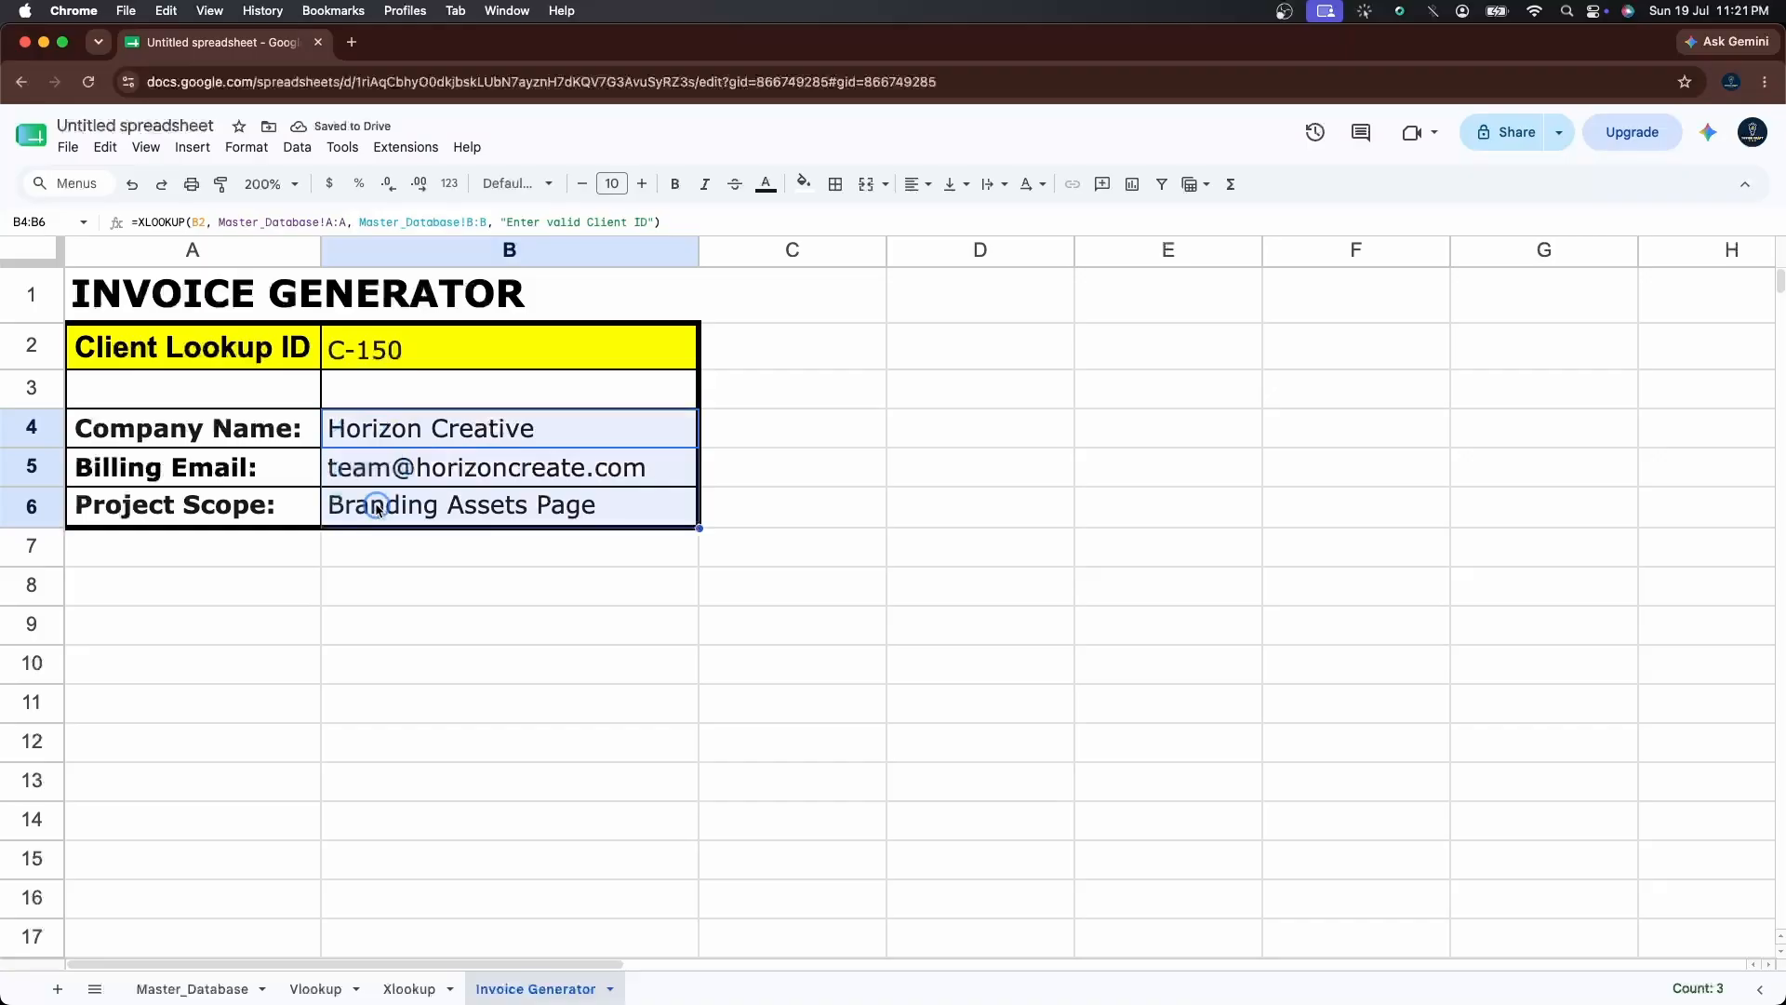
# Check Horizon Creative's record in row 51 of Master_Database against the invoice results.
pyautogui.click(201, 990)
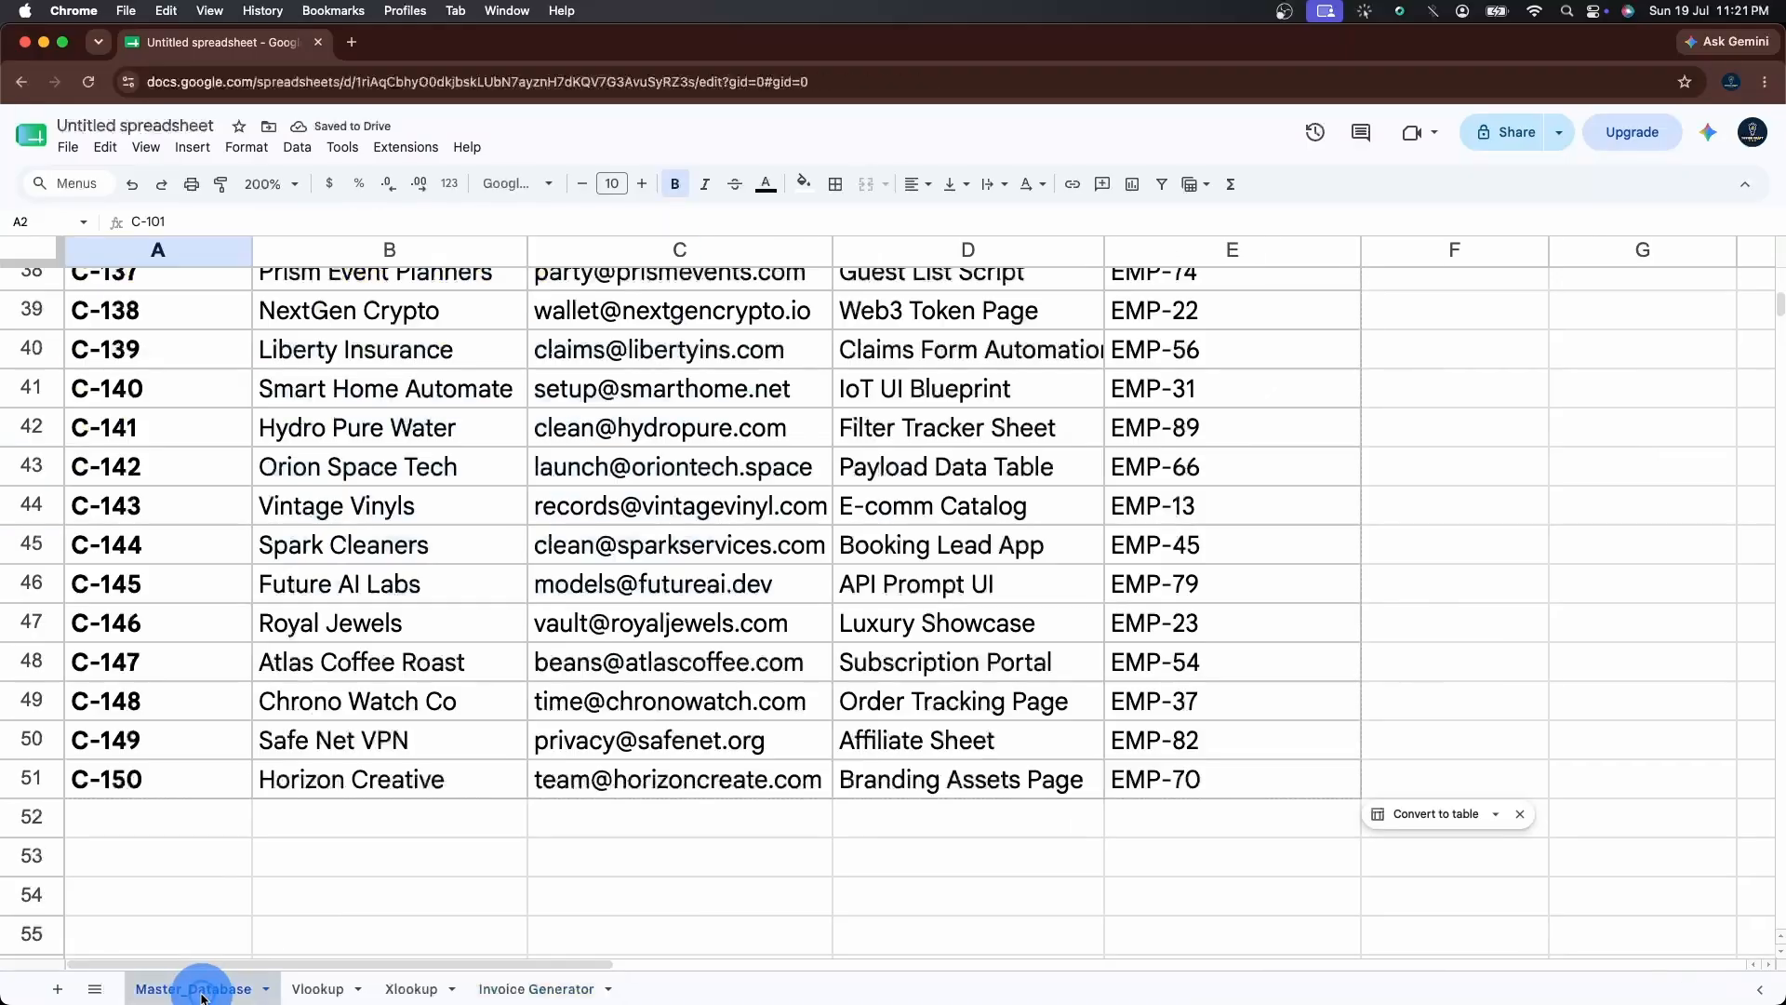
pyautogui.click(32, 780)
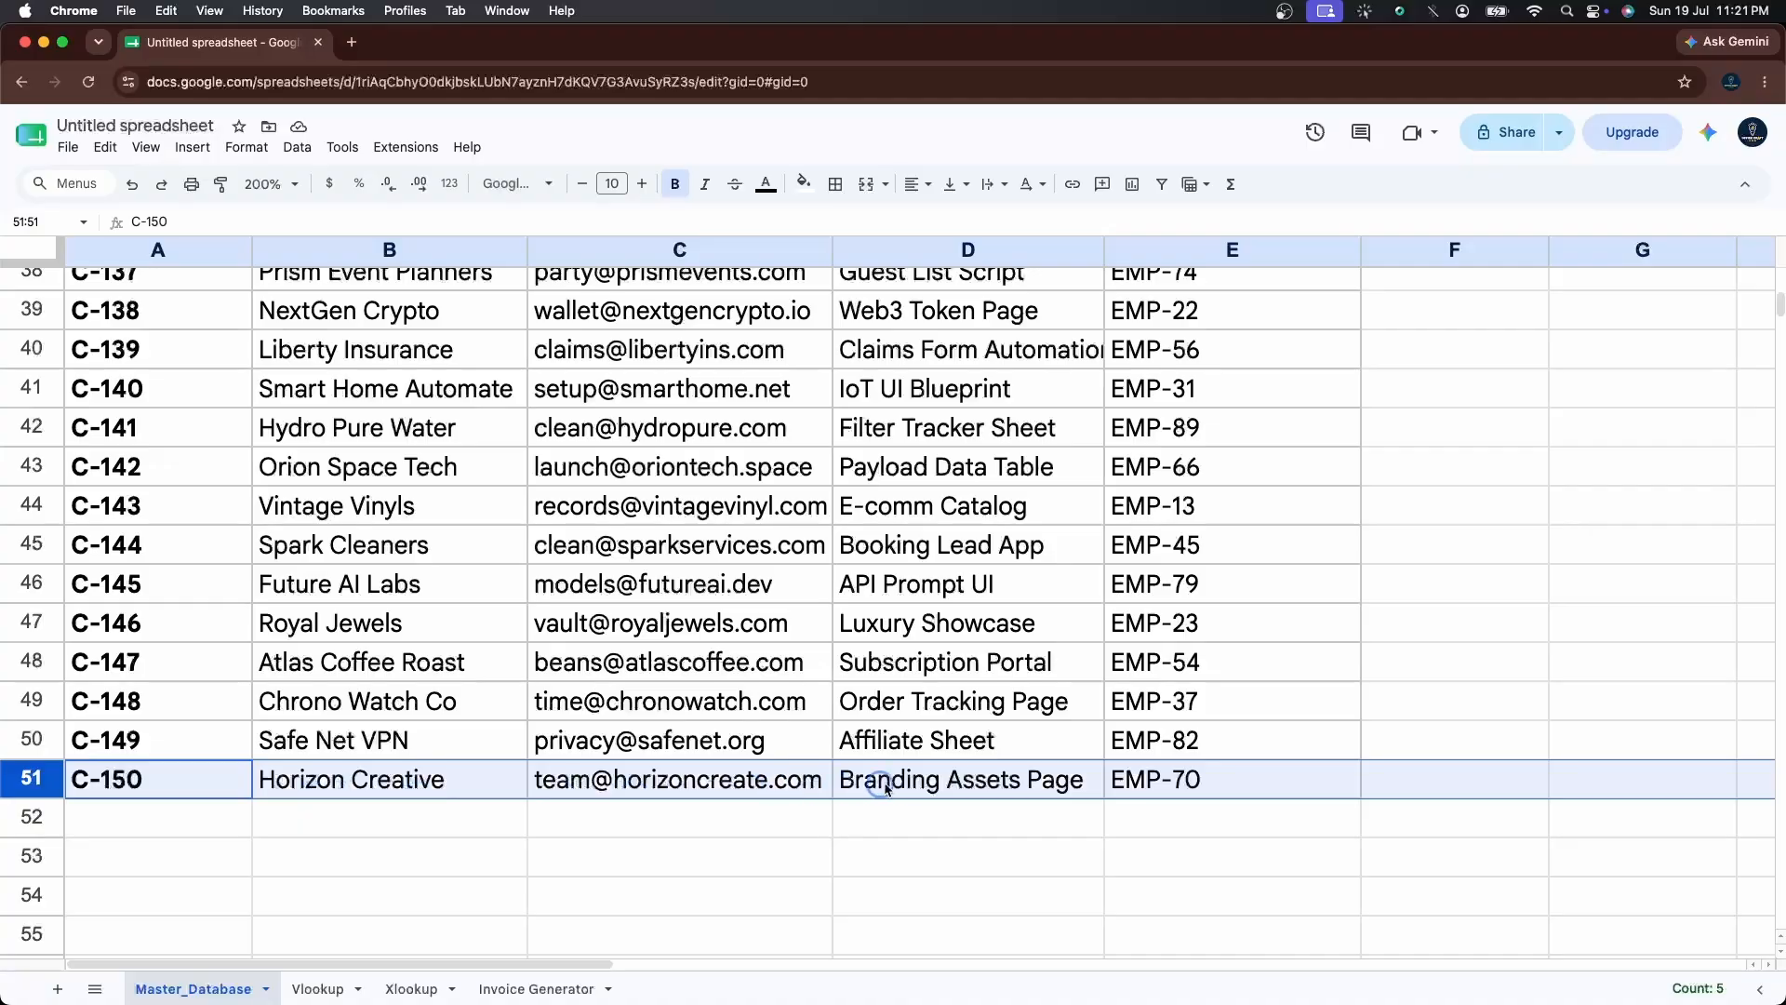